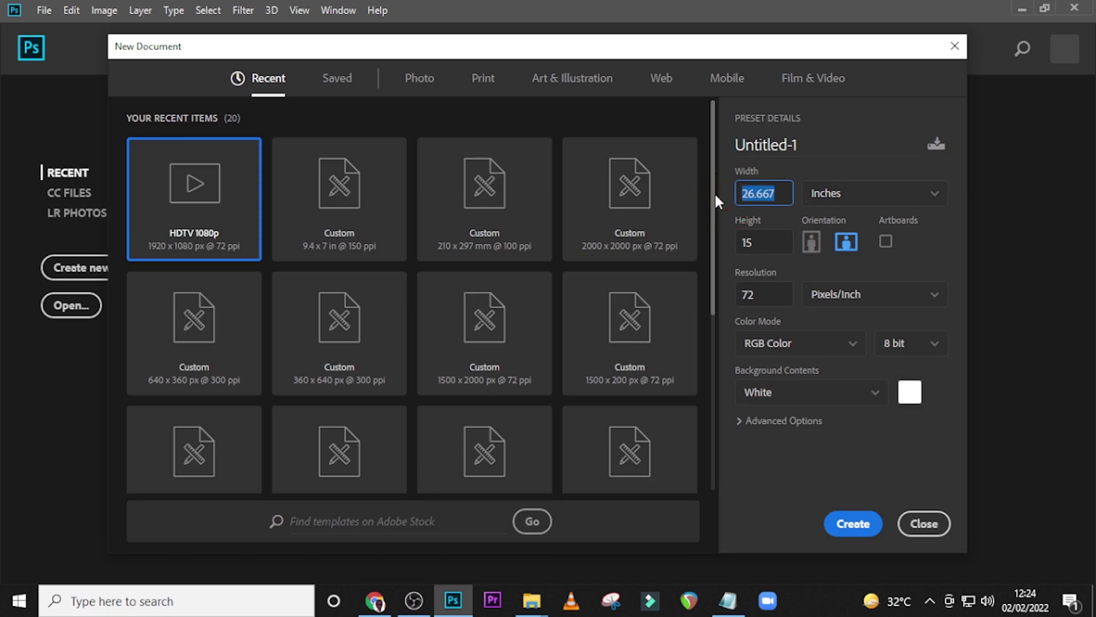
Create a new document 9.4 inches wide and 7 inches high at a resolution of 150 pixels/inch.
type("9.4")
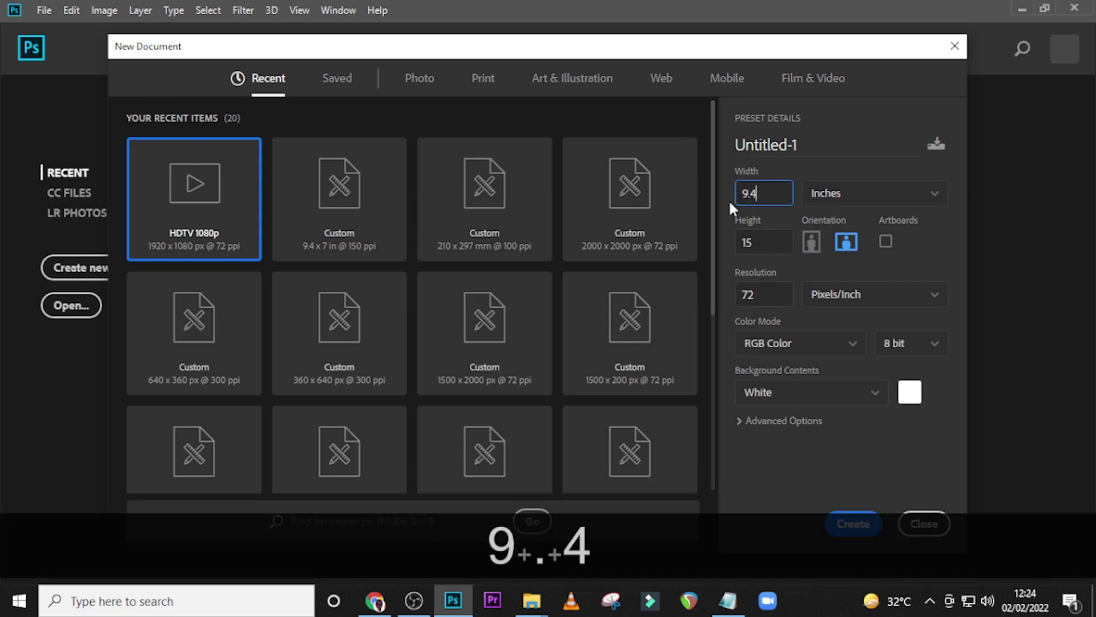
left_click_drag(765, 241, 734, 238)
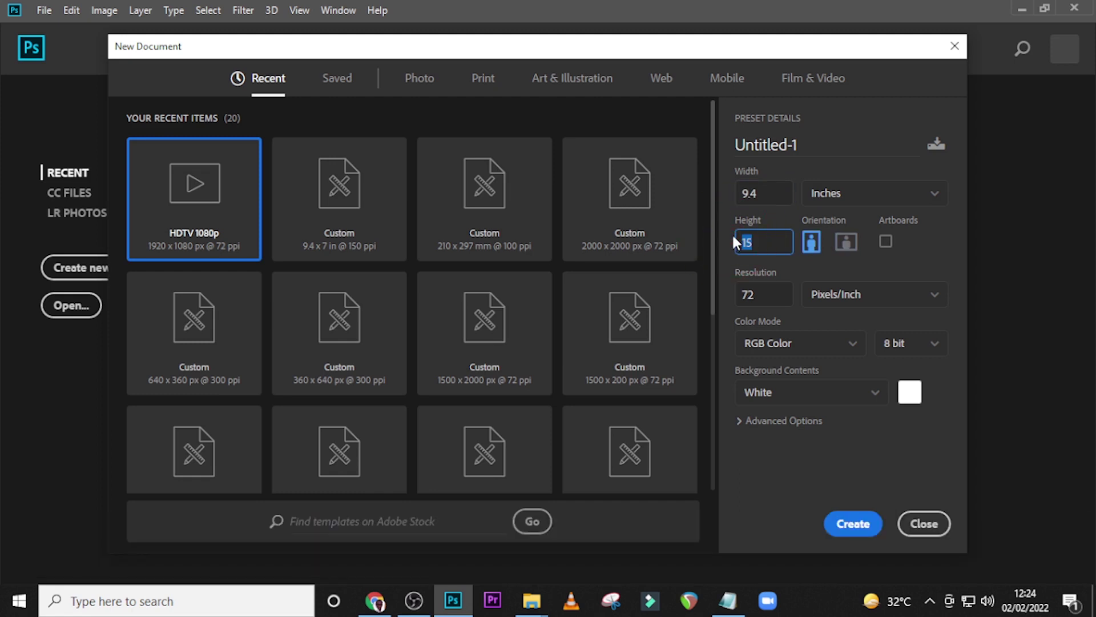
type("7")
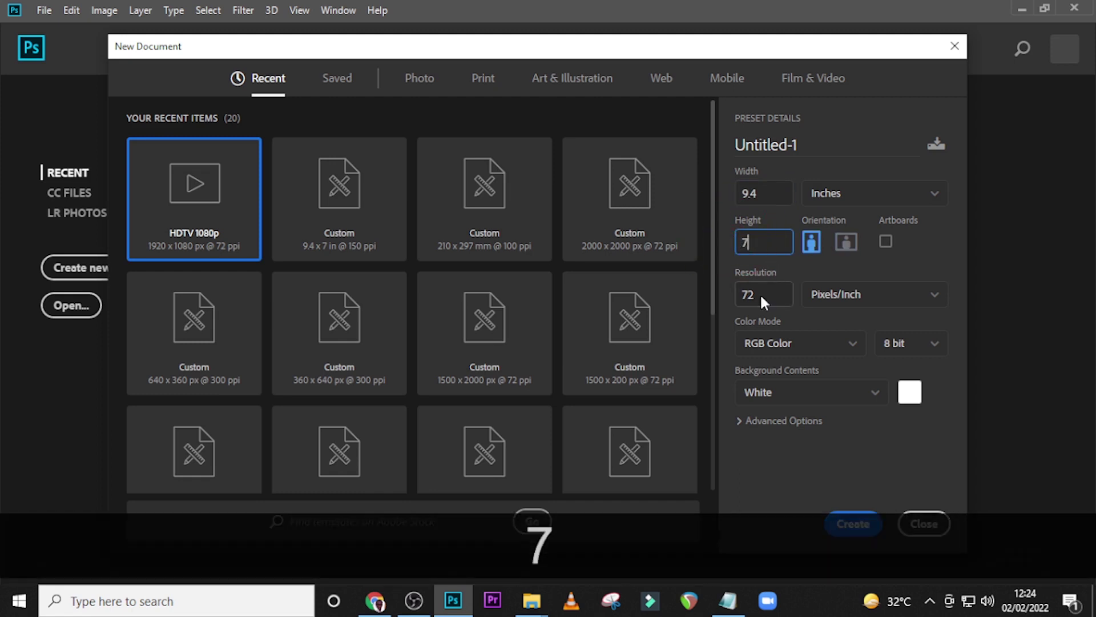
left_click_drag(759, 292, 724, 290)
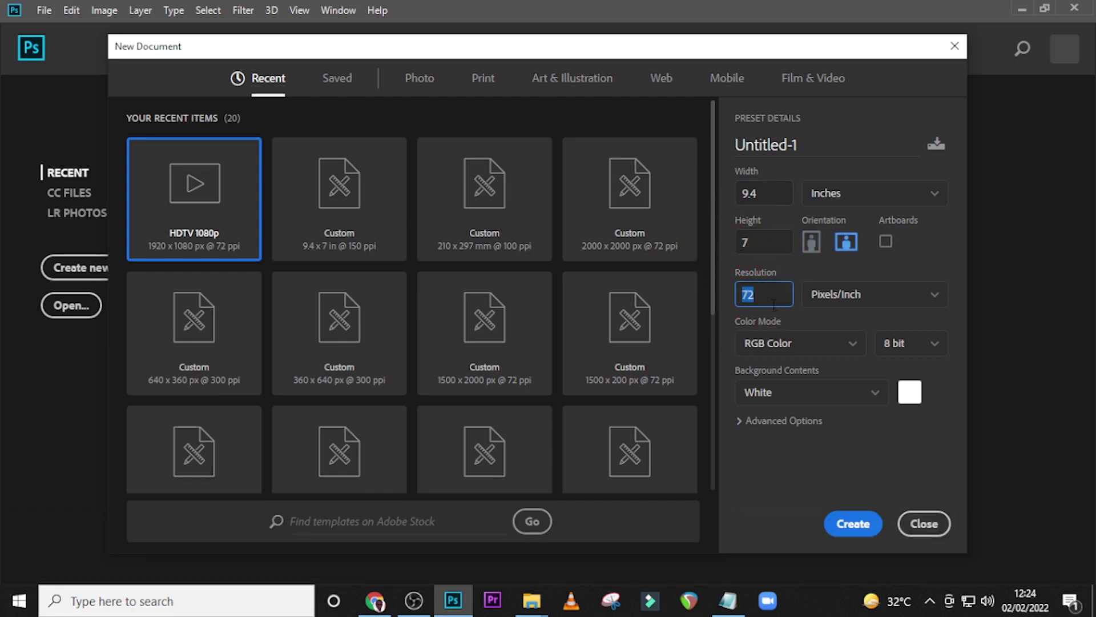
type("150")
left_click(853, 532)
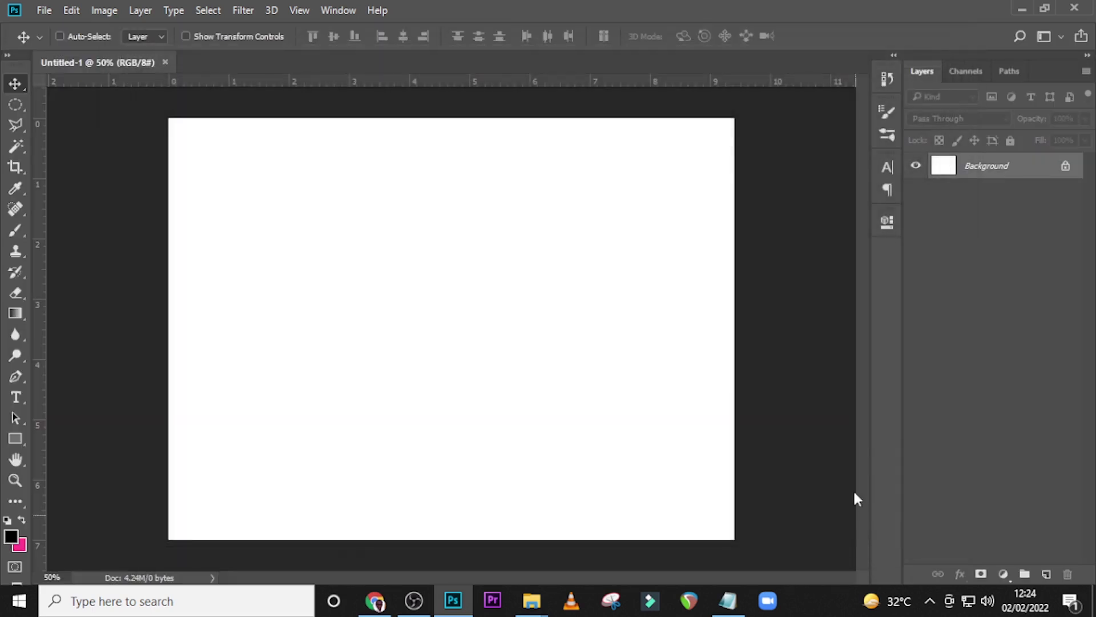
Add a guide layout with 2 columns, 2 rows and 0.25 in margins on all sides.
left_click(241, 10)
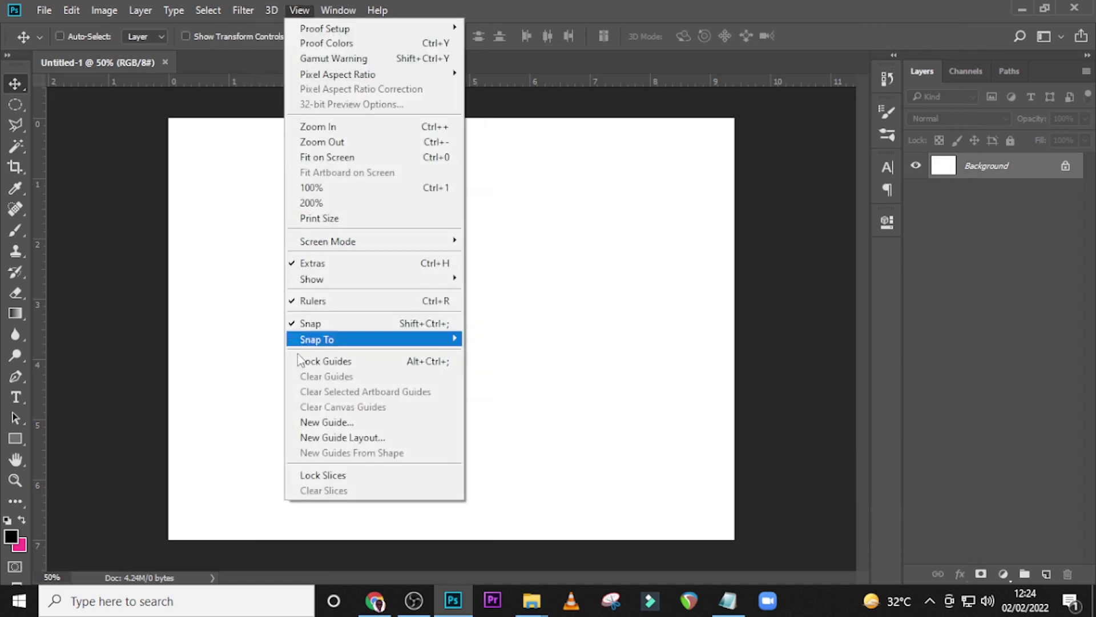
left_click(313, 438)
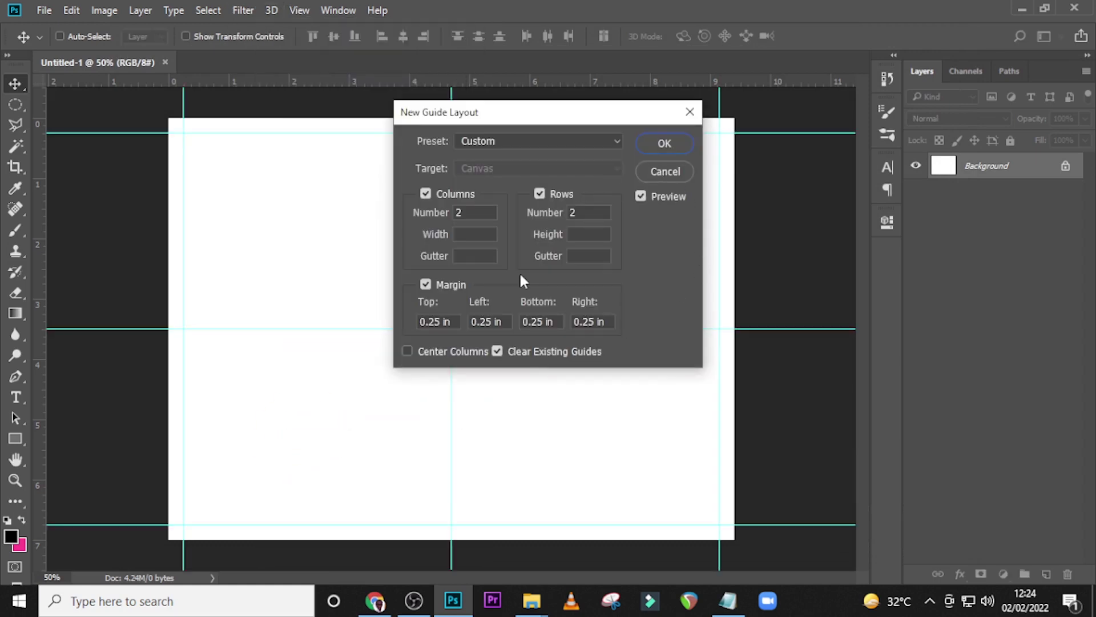
left_click(463, 212)
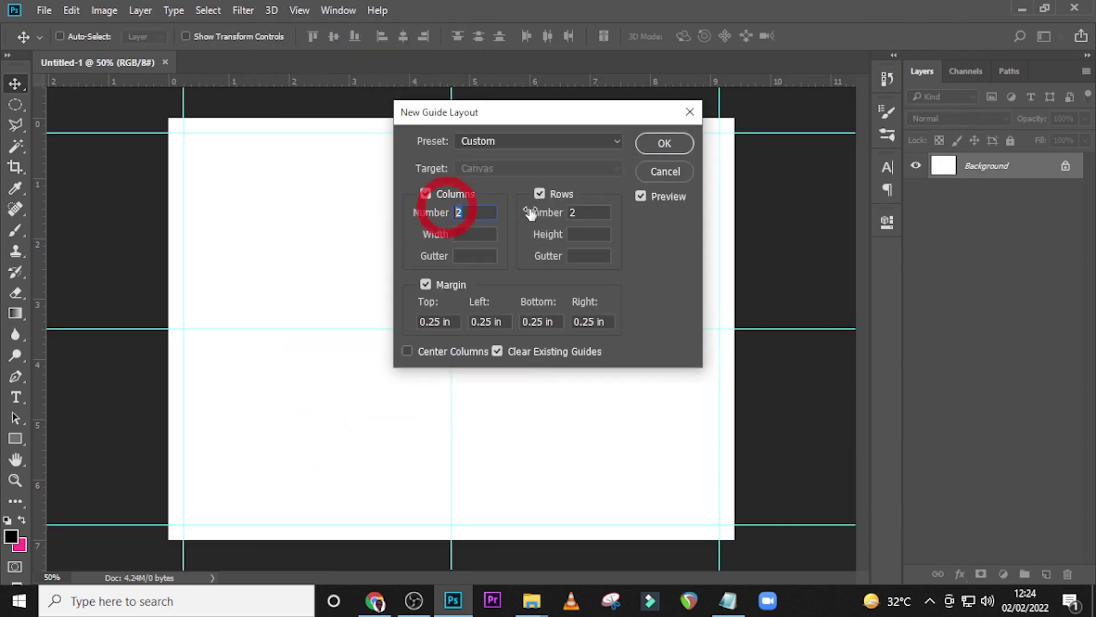
left_click(582, 211)
double_click(581, 211)
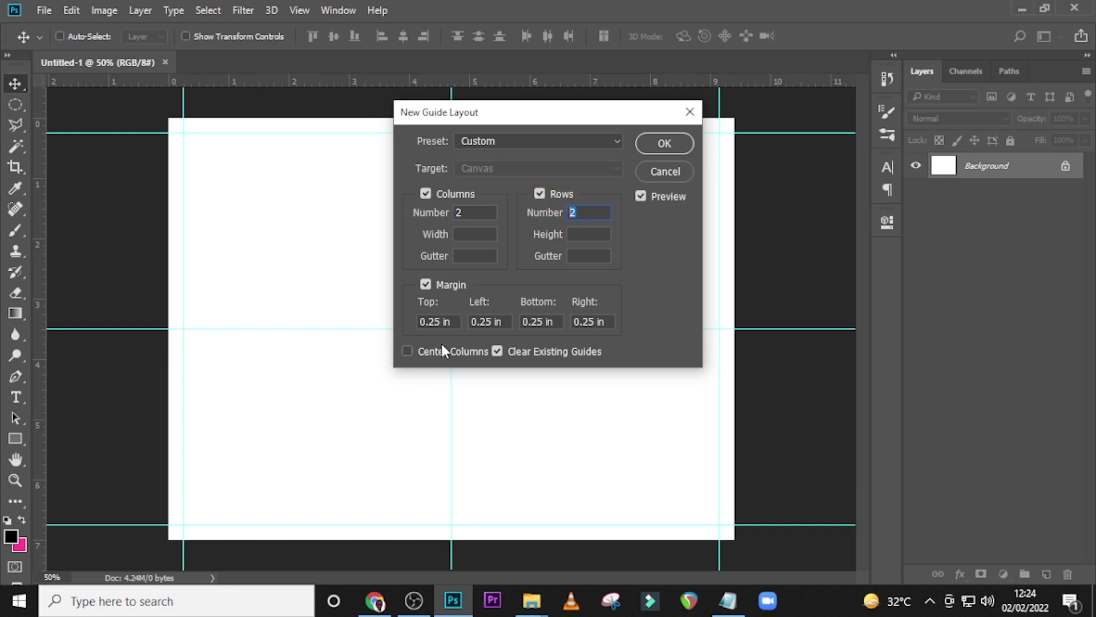
left_click(665, 145)
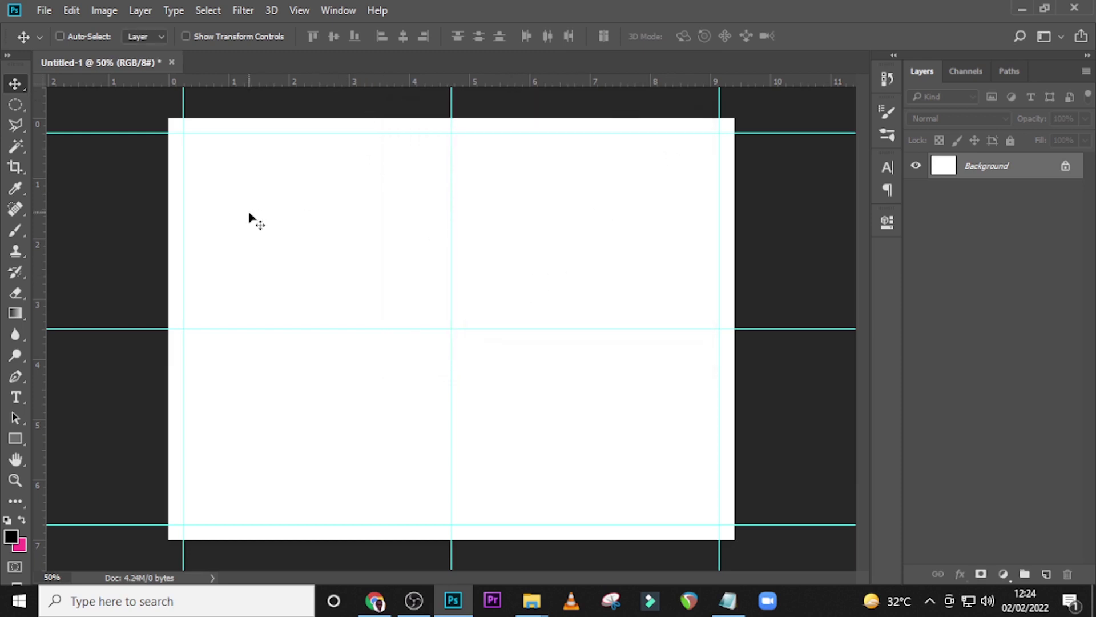
Place a vertical guide at about 4.5 in, just left of the centre guide.
key("ctrl")
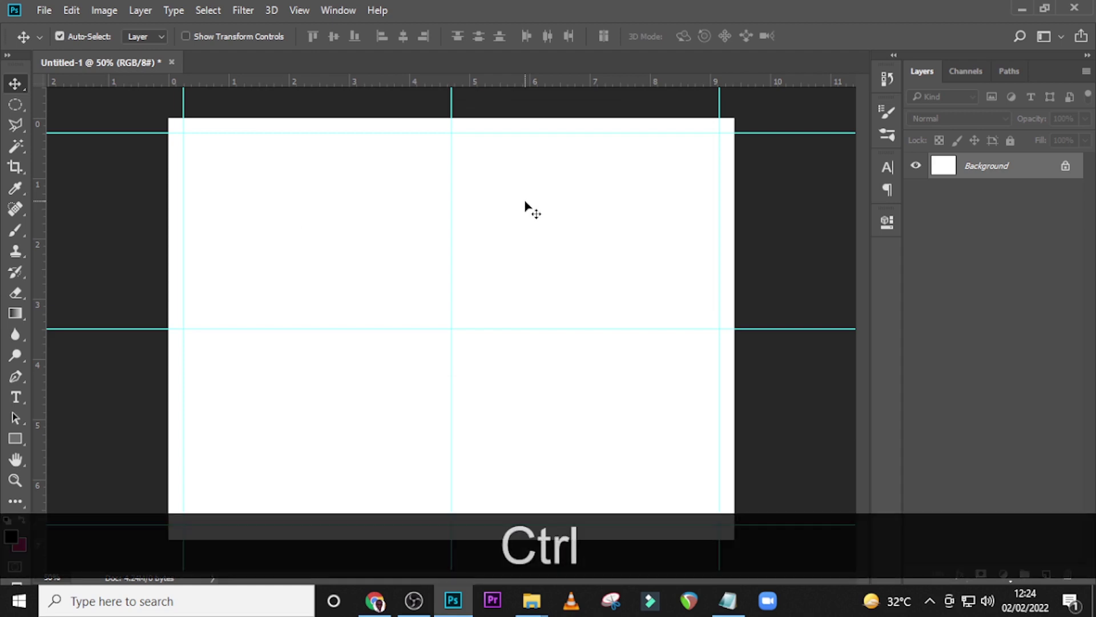
key("ctrl+0")
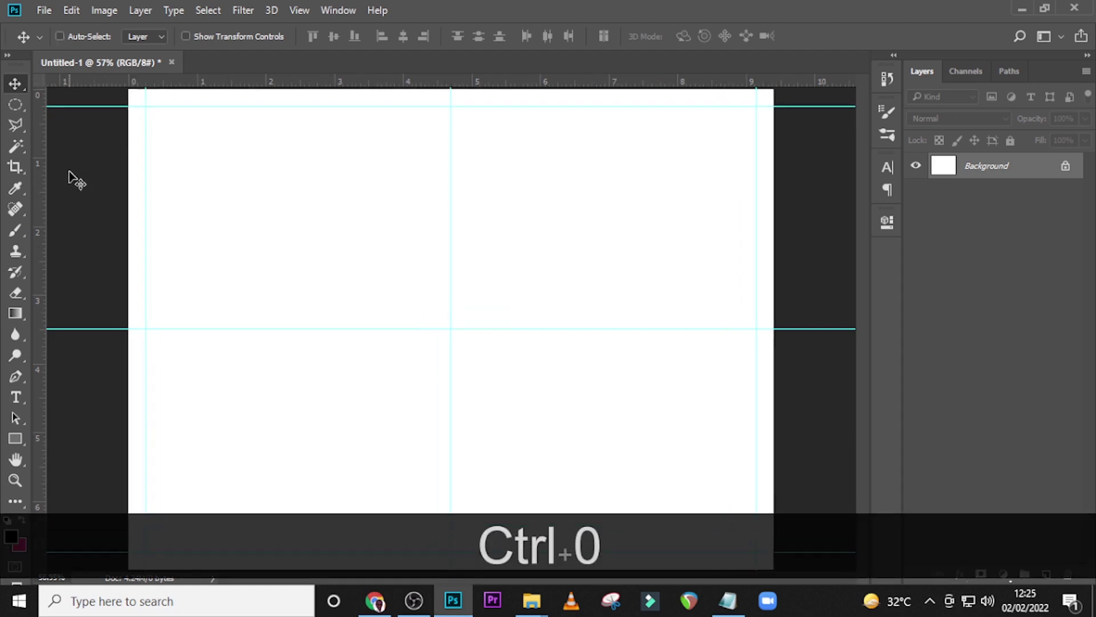
left_click_drag(40, 203, 437, 200)
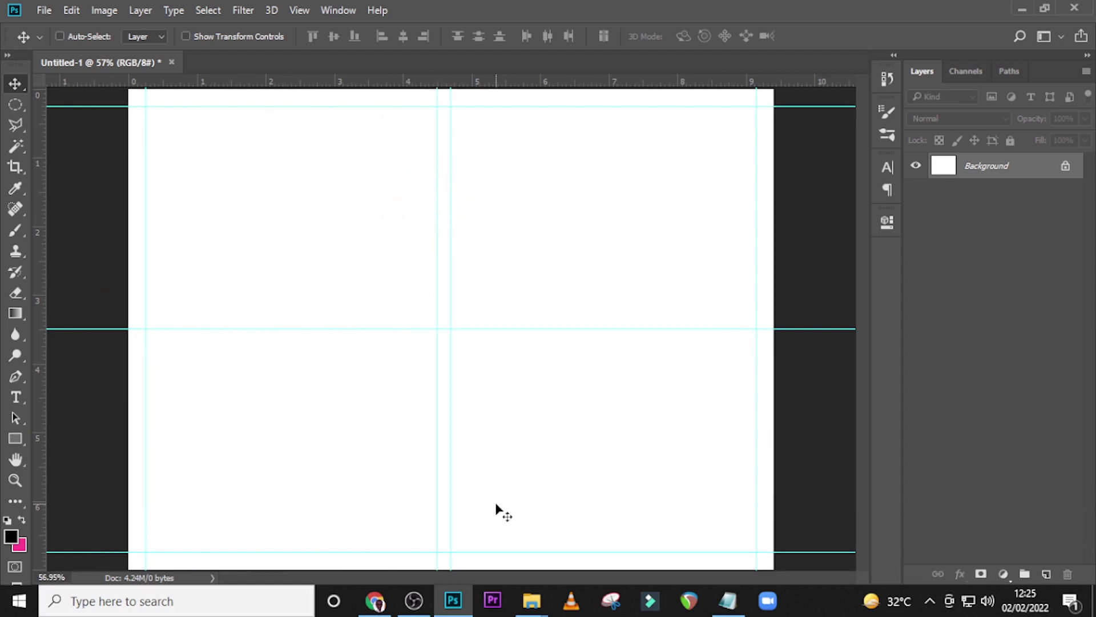
key("ctrl+minus")
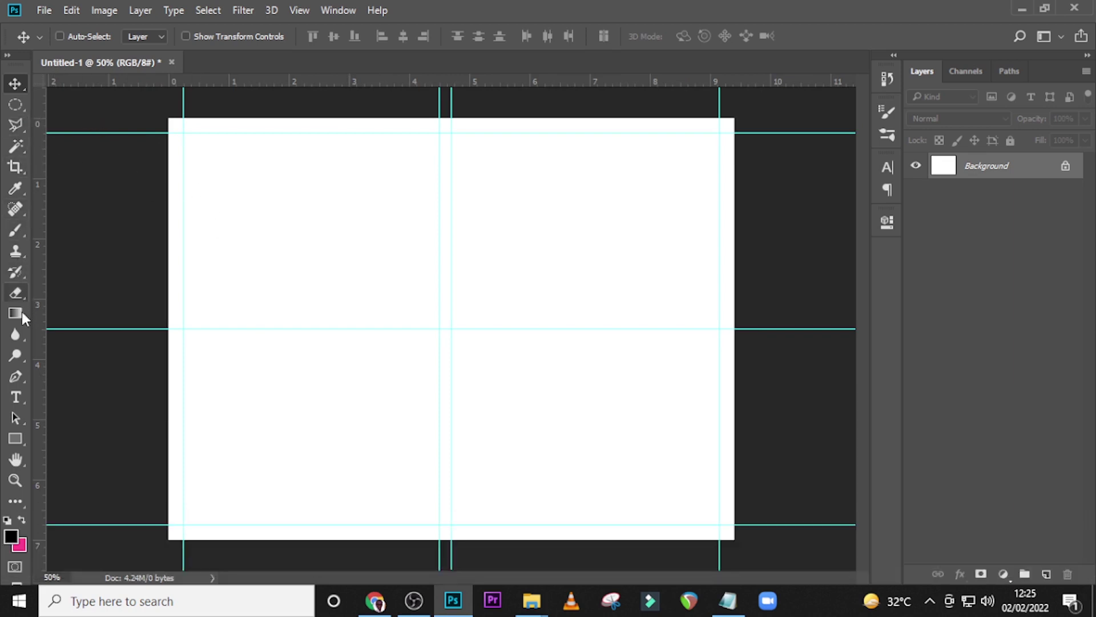
Draw a black rectangle about 678 × 1056 px from the canvas's top-left corner to the 4.5 in guide at the bottom edge.
left_click(16, 438)
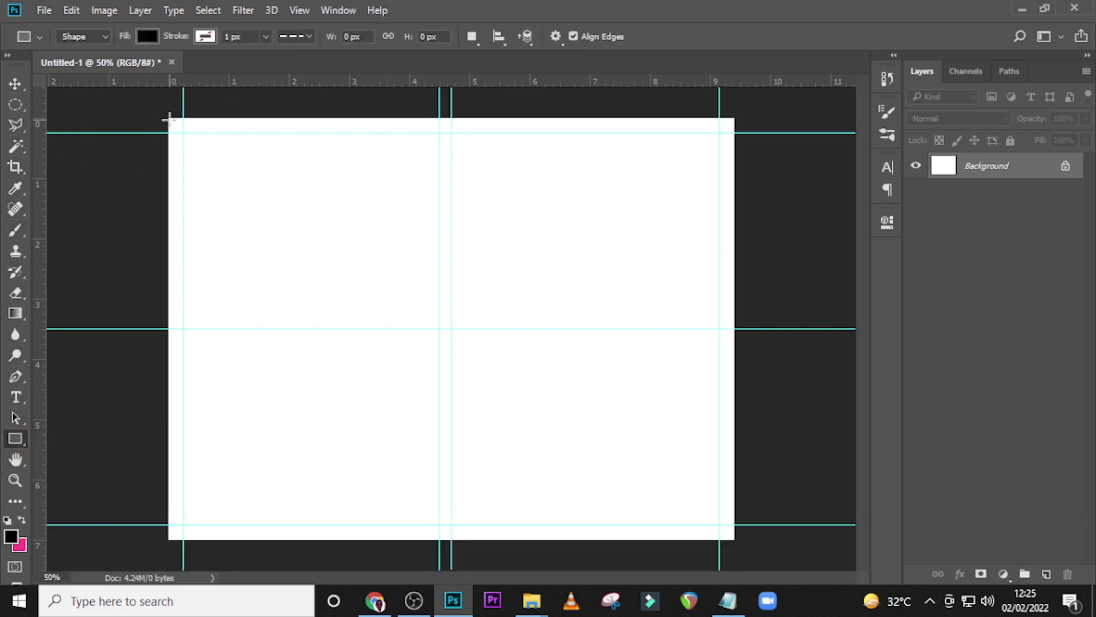
left_click_drag(167, 118, 440, 538)
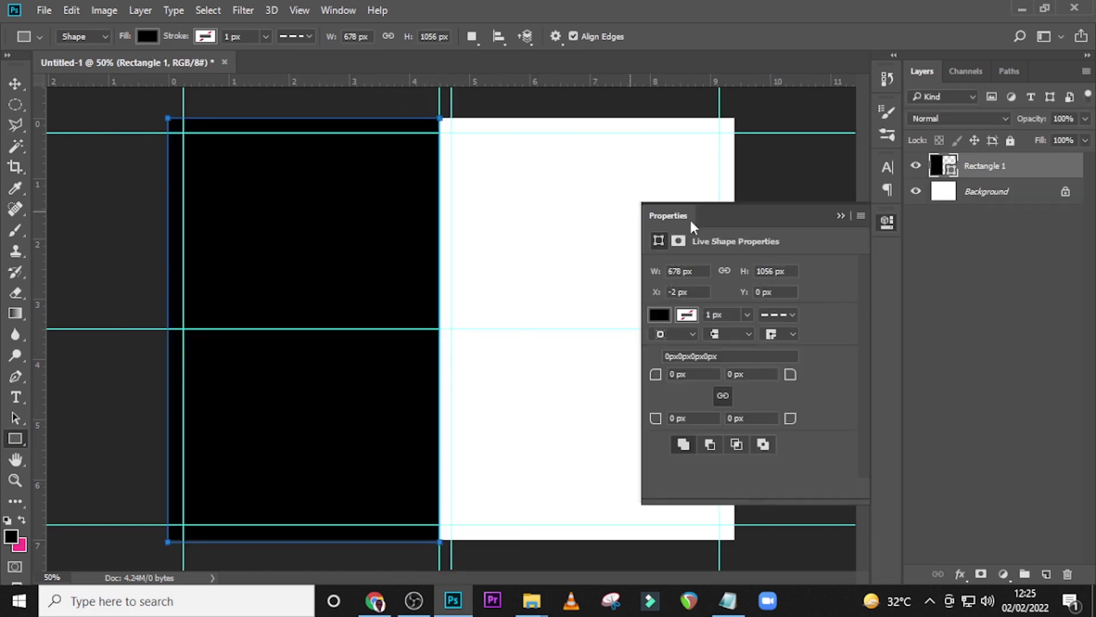
left_click(841, 217)
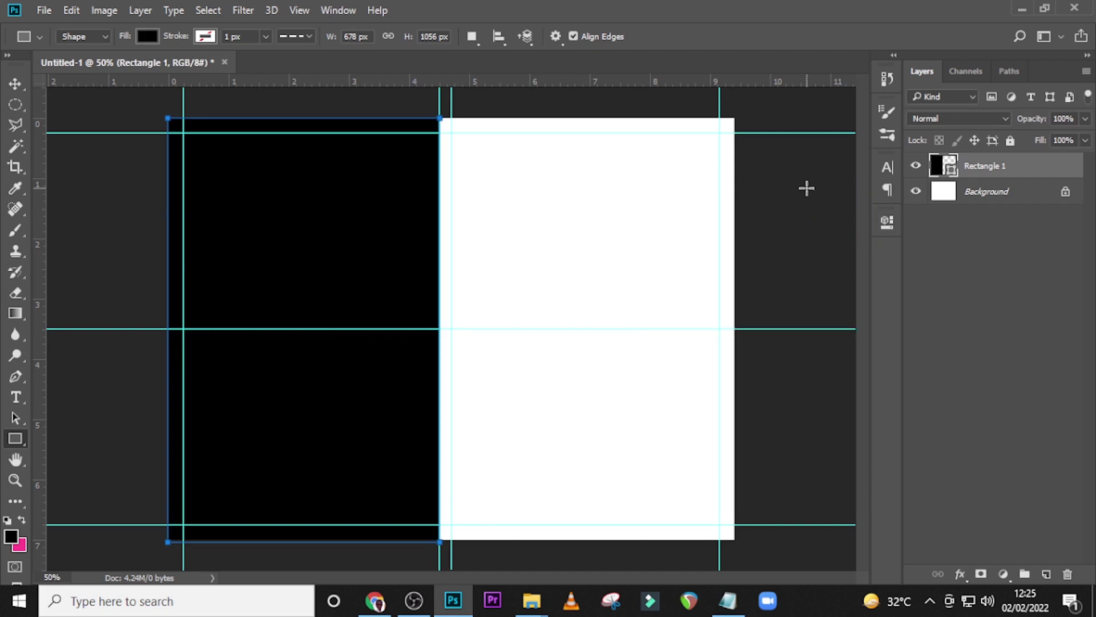
Duplicate the black rectangle onto the right side of the canvas and place a vertical guide along the copy's inner edge.
key("ctrl+j")
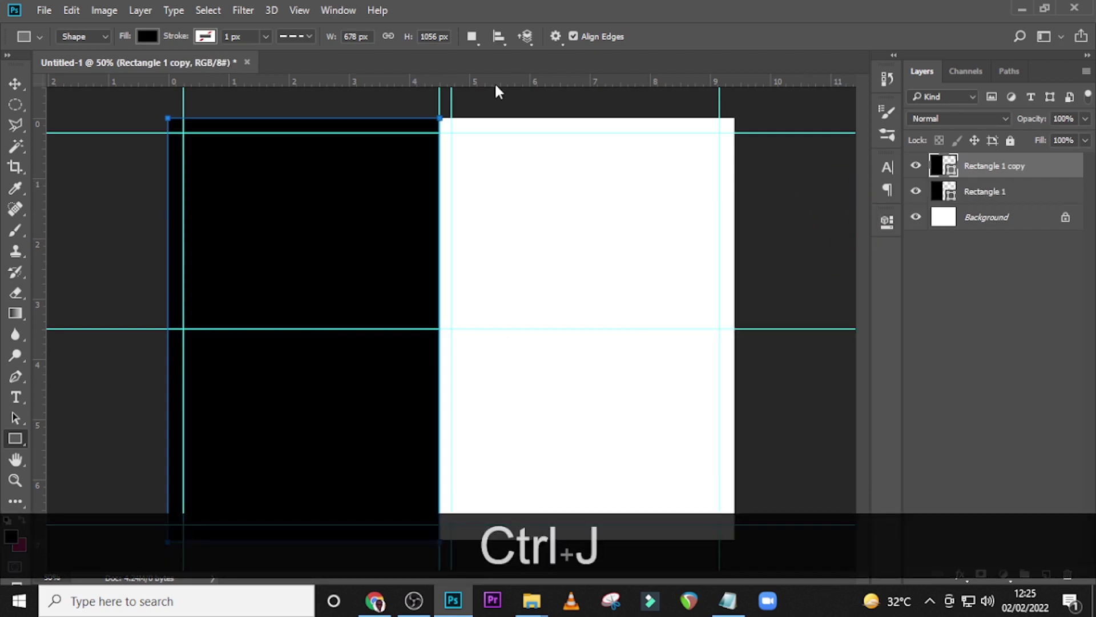
key("v")
left_click_drag(290, 217, 580, 223)
left_click_drag(40, 197, 460, 240)
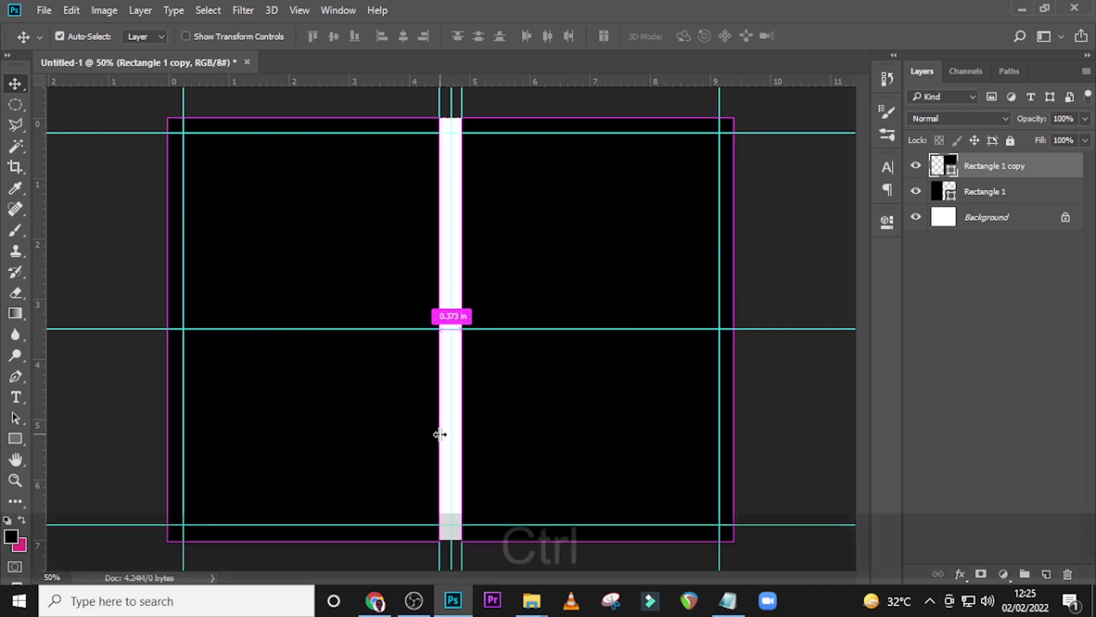
Group the two black rectangle layers and name the group GAUGE.
key("ctrl+0")
key("ctrl+h")
key("ctrl+0")
key("ctrl+minus")
key("ctrl+h")
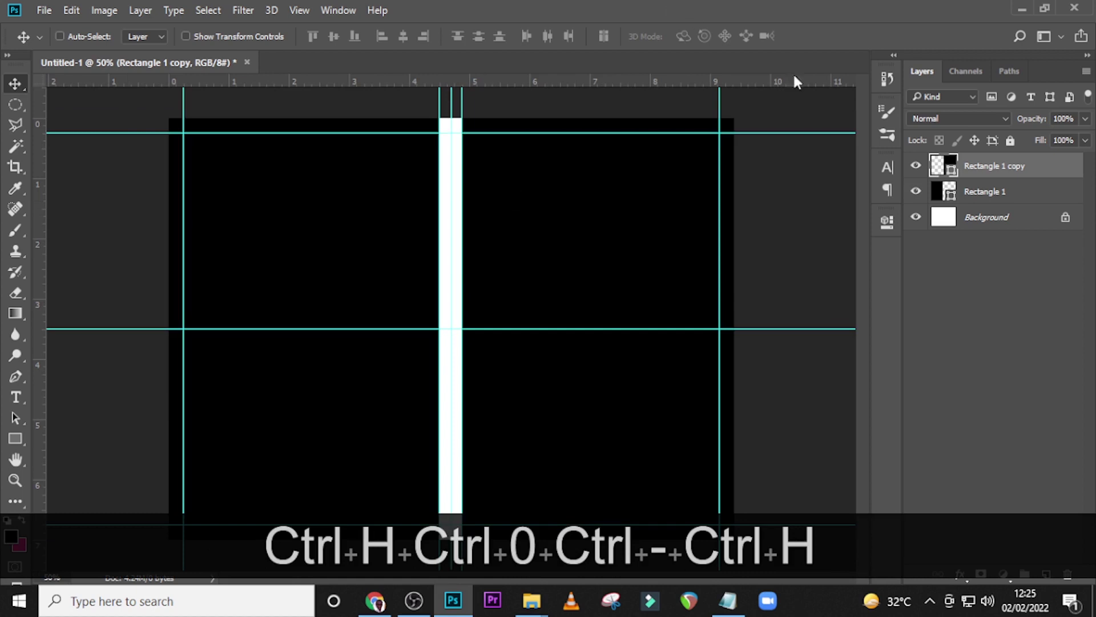
left_click(998, 205, "ctrl")
key("ctrl+g")
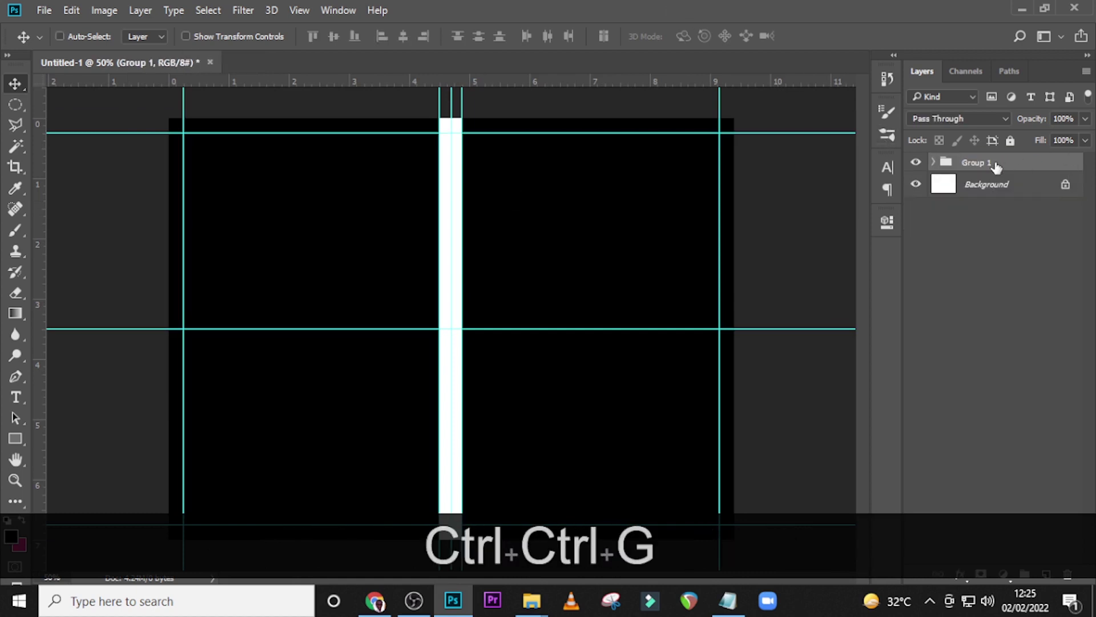
double_click(987, 162)
type("GAUGE")
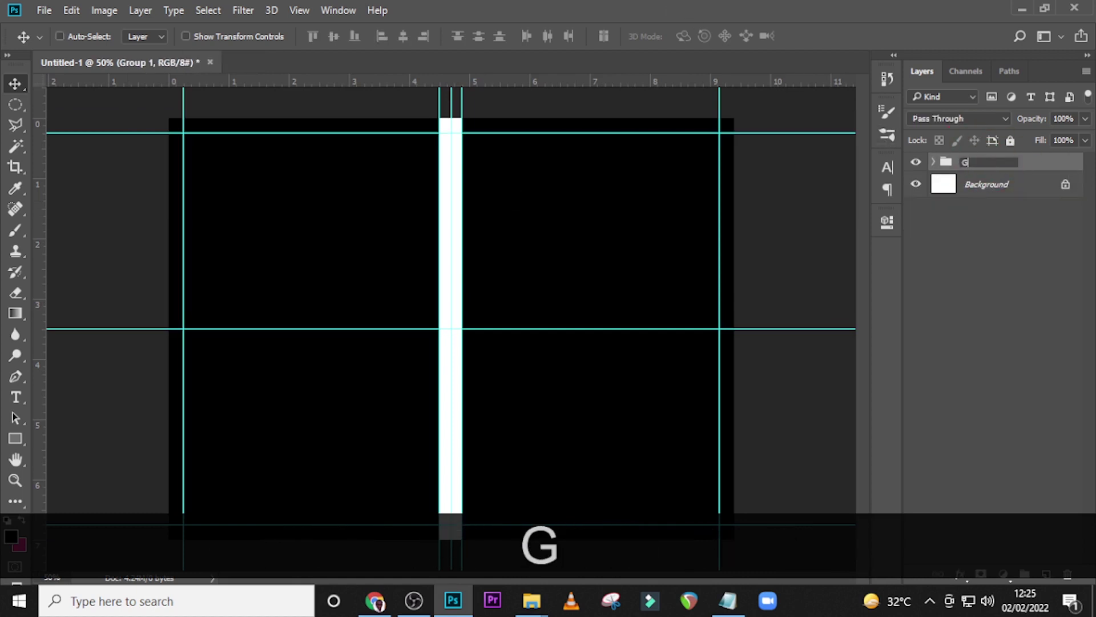
key("Return")
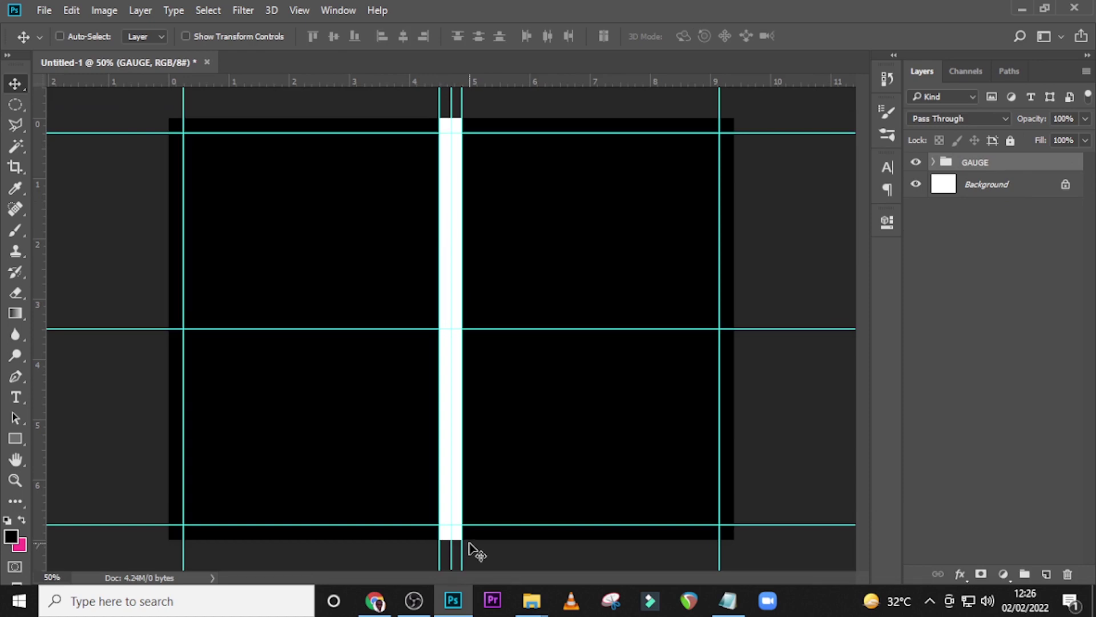
Close the OBS RECS folder and place the battle image 1 from the DONE folder into the Photoshop document.
mouse_move(531, 601)
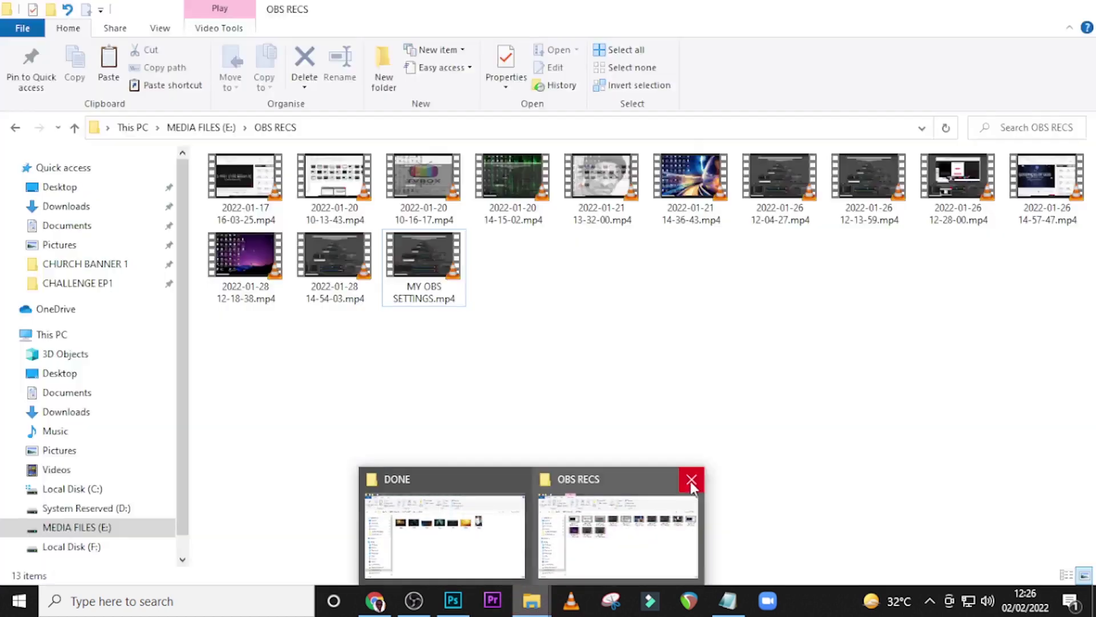
left_click(691, 479)
left_click(562, 517)
left_click(244, 206)
left_click_drag(284, 248, 415, 427)
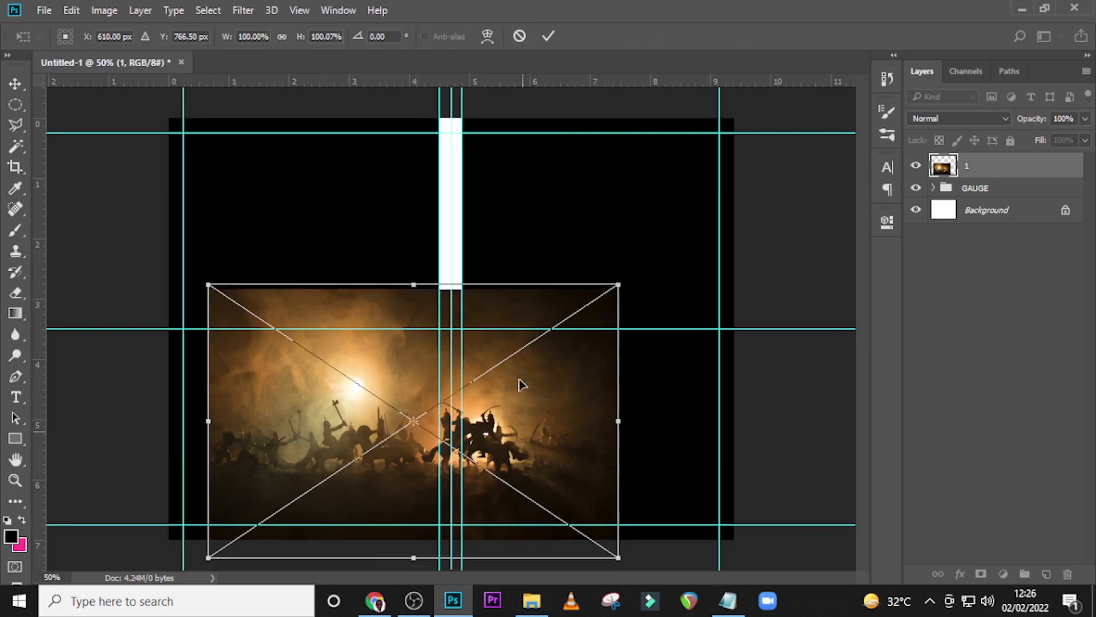
Position the placed battle image over the canvas and enlarge it to about 163.5% so it covers the whole canvas.
left_click_drag(525, 435, 527, 312)
left_click_drag(621, 438, 750, 523)
left_click_drag(211, 165, 131, 112)
left_click_drag(537, 329, 558, 329)
left_click_drag(771, 113, 803, 92)
left_click_drag(657, 399, 668, 413)
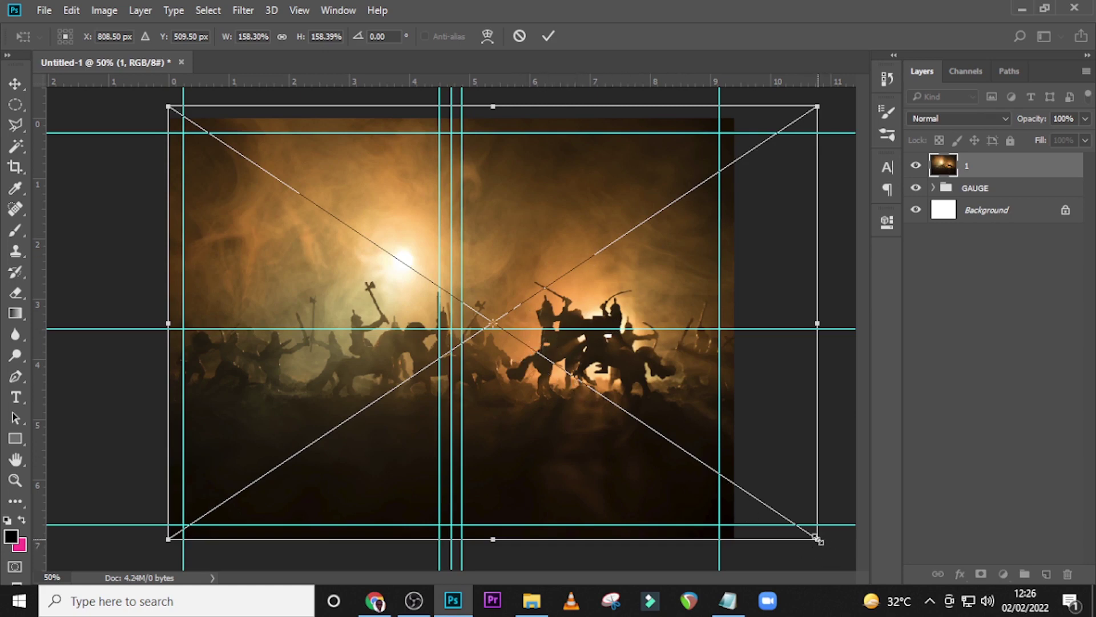
left_click_drag(818, 538, 840, 549)
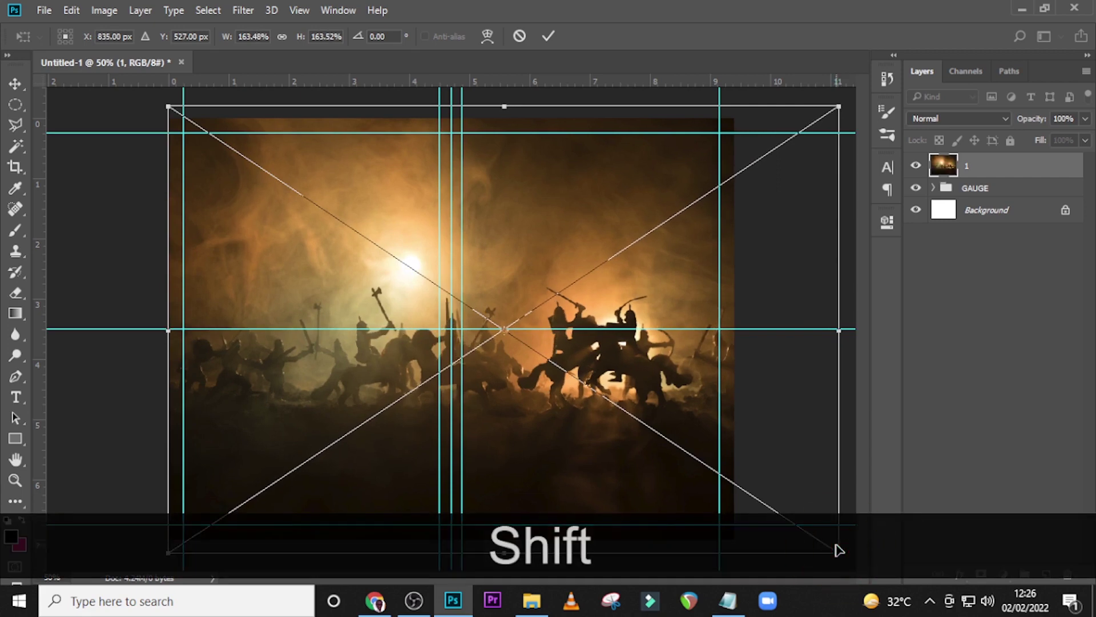
Nudge the enlarged battle image up and left to X 831 px, Y 503 px and commit its placement.
key("shift+Up")
key("shift+Up")
key("Up")
key("Up")
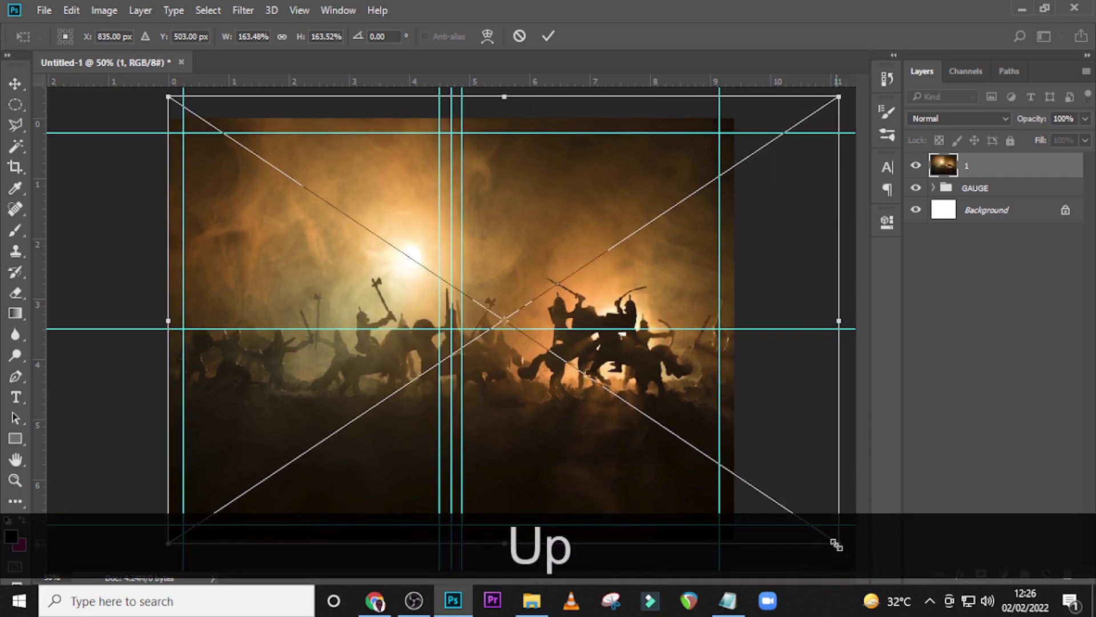
key("Left")
key("Left")
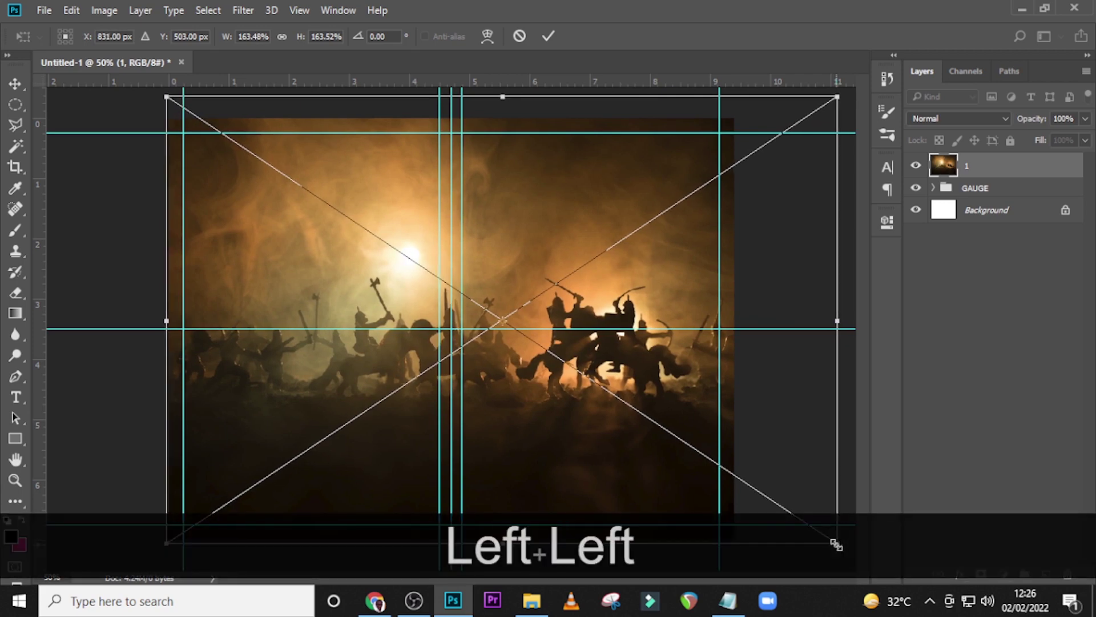
key("Return")
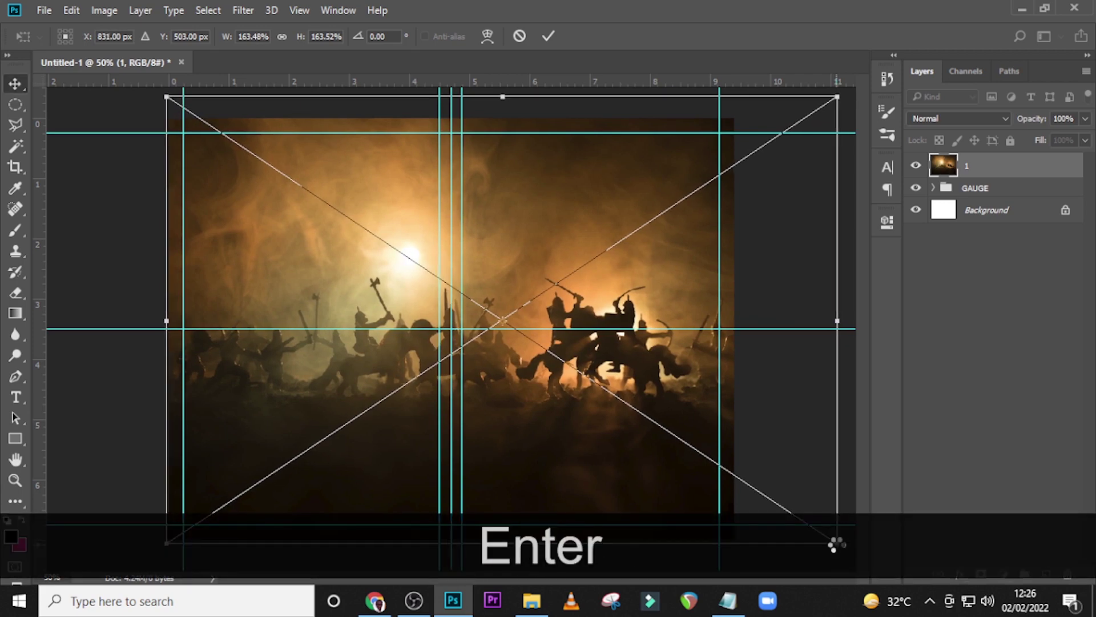
Place a vertical guide at about 7 in and nudge the battle image slightly left relative to it.
left_click_drag(37, 394, 588, 371)
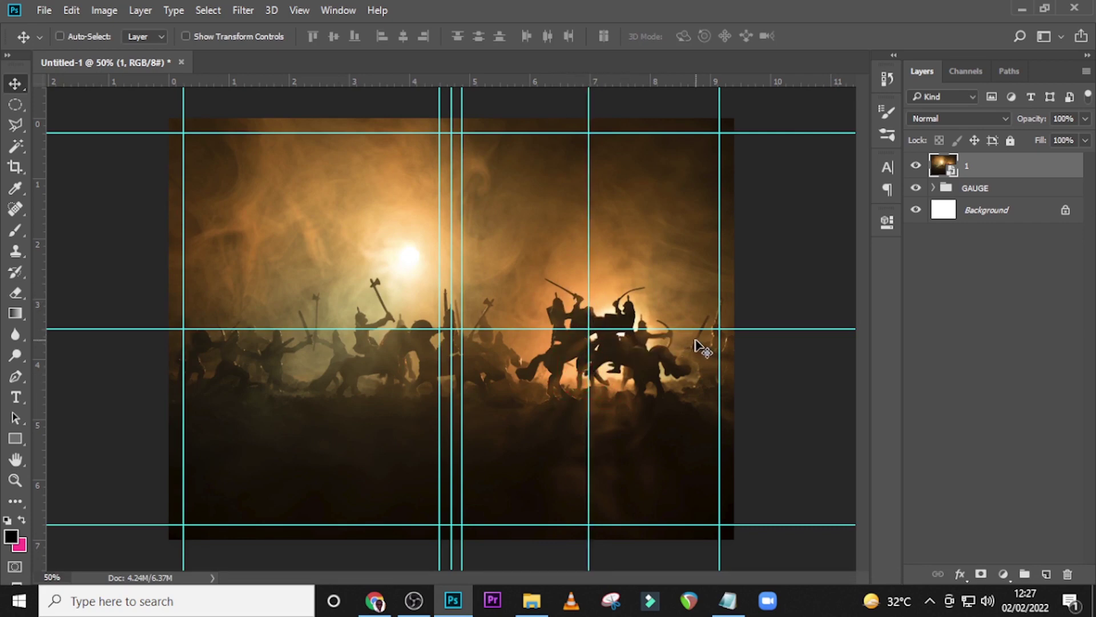
key("Left")
key("Left")
key("Left")
key("Left")
key("Left")
key("Left")
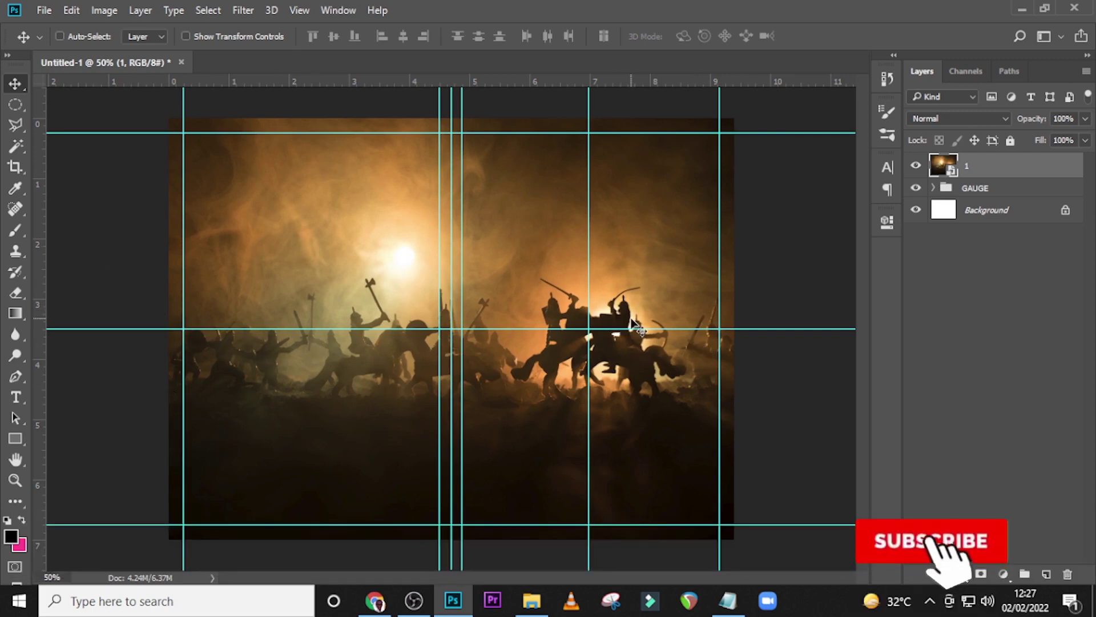
Place the hooded-figure image 2 centred on the 7 in guide and set its blending mode to Color Dodge.
left_click(537, 605)
left_click_drag(342, 216, 604, 321)
left_click_drag(694, 360, 631, 362)
key("Return")
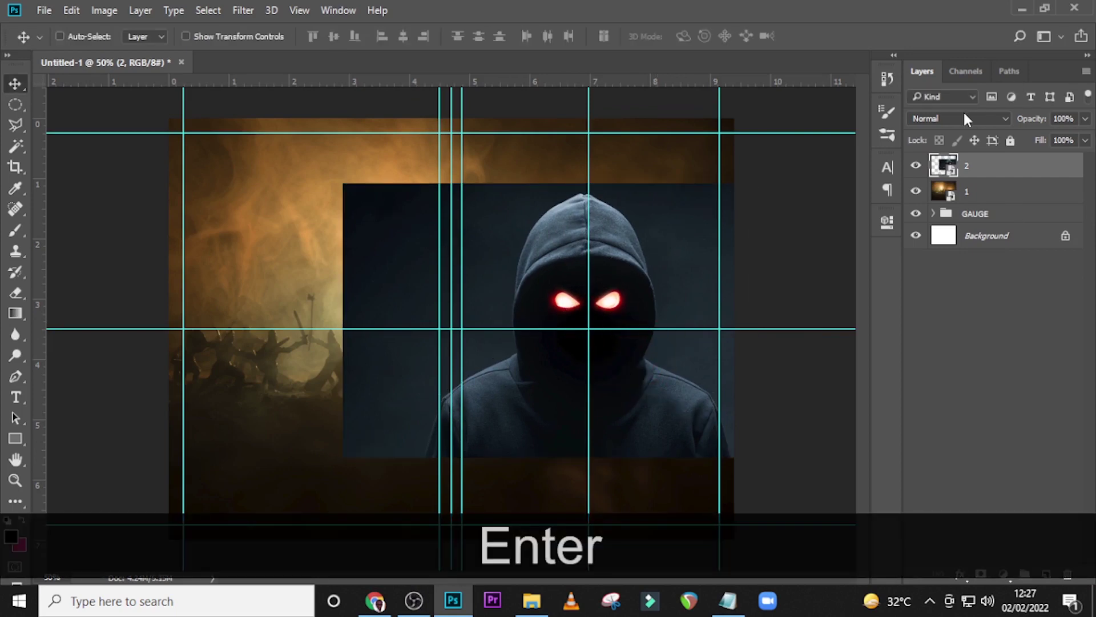
left_click(961, 118)
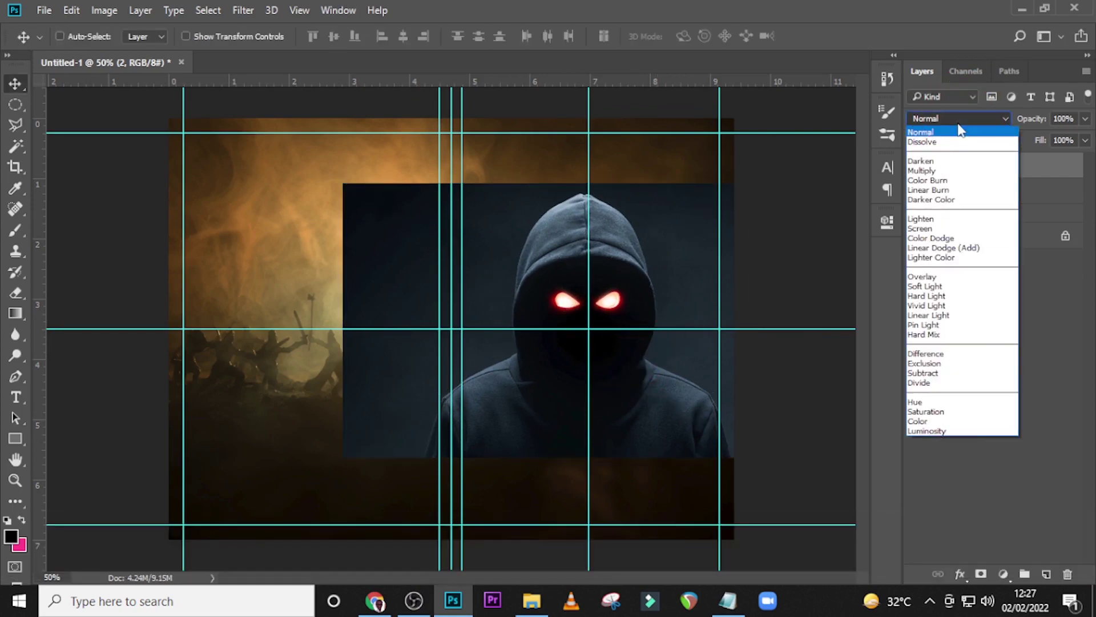
left_click(940, 238)
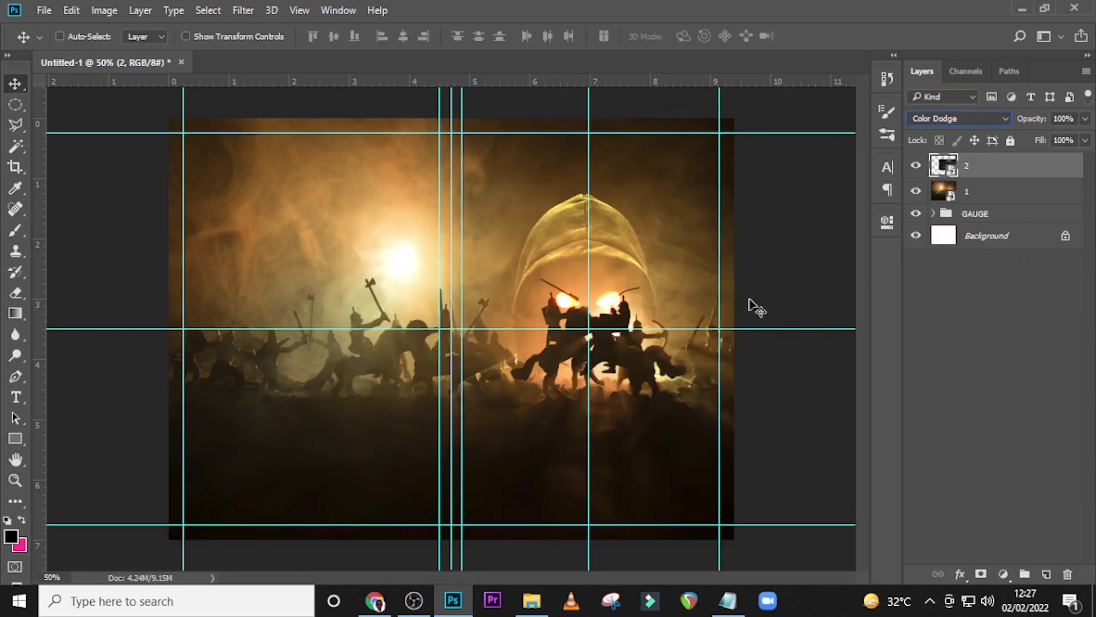
Move the hooded figure slightly up and right so its eyes sit above the central horsemen, and add a mask to layer 2.
left_click_drag(610, 293, 623, 280)
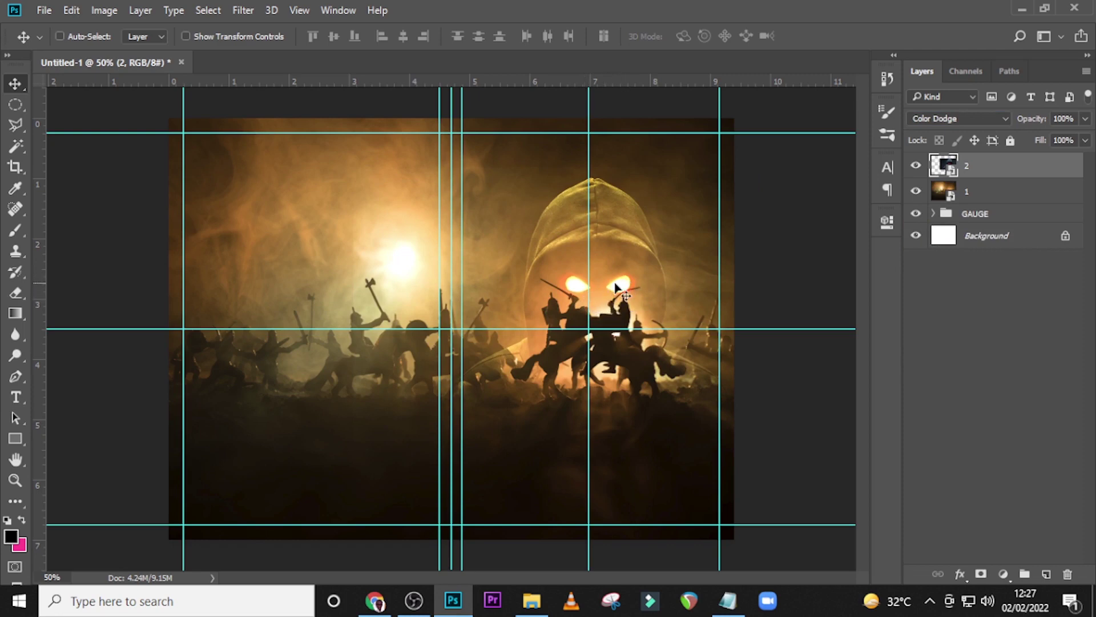
left_click(981, 574)
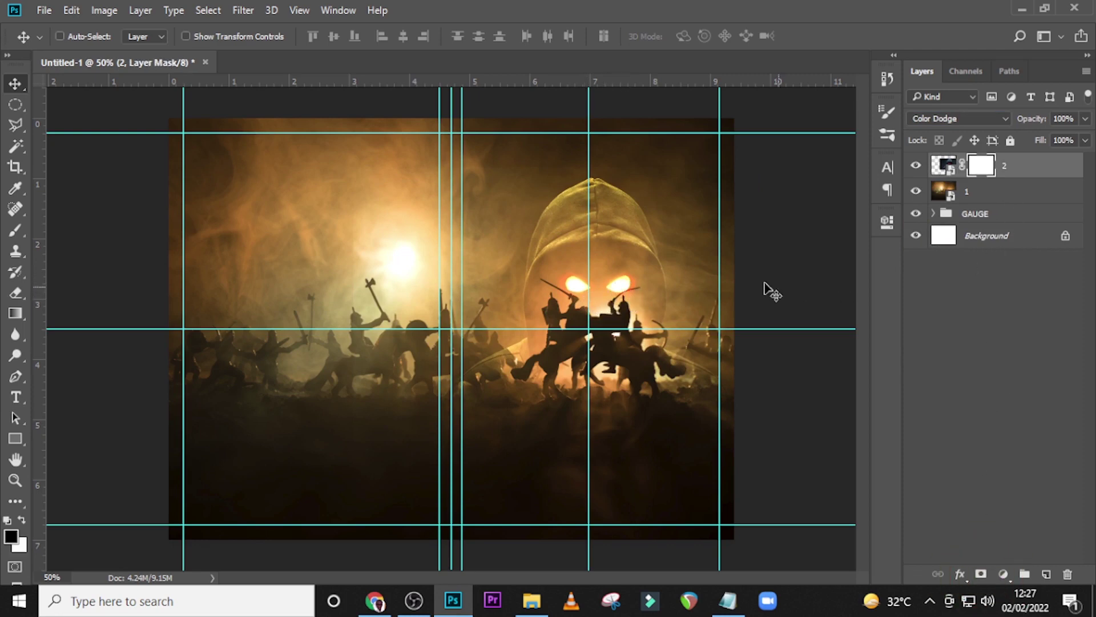
Paint black on layer 2's mask with a 200 px Soft Round brush over the horsemen's legs and the ground below the hooded figure.
key("b")
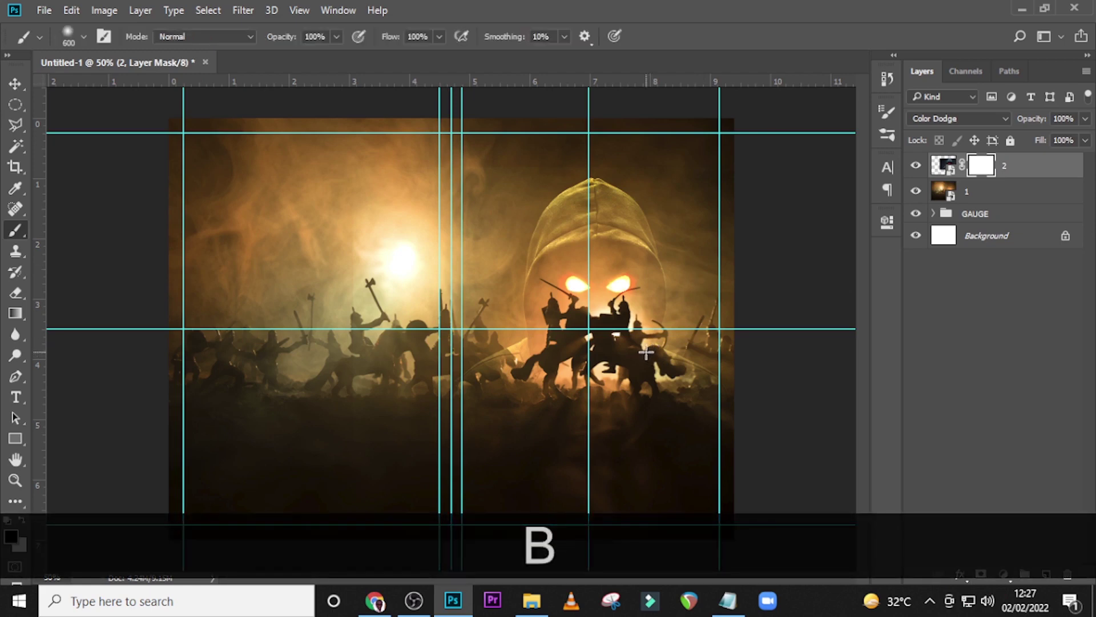
key("Caps_Lock")
key("bracketleft")
key("bracketleft")
key("bracketleft")
key("bracketleft")
key("bracketleft")
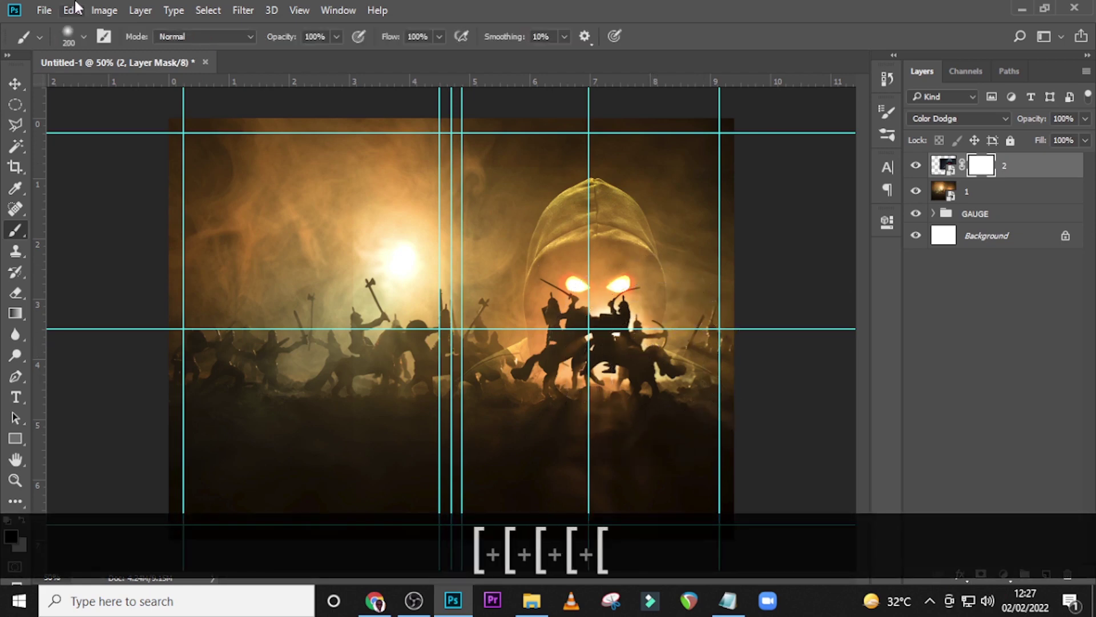
right_click(92, 100)
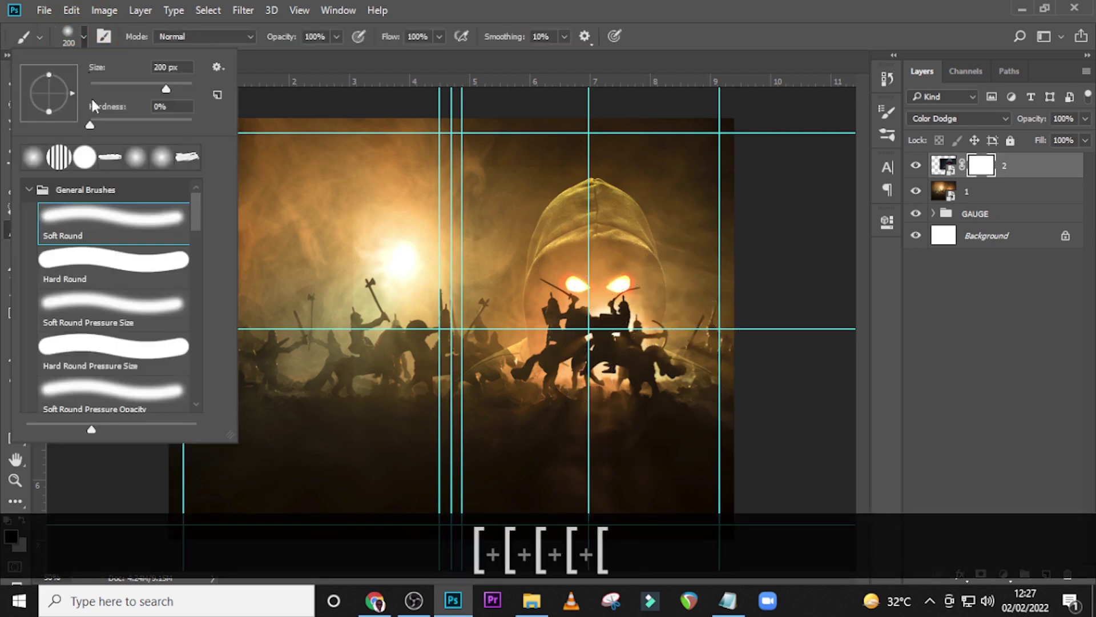
double_click(103, 220)
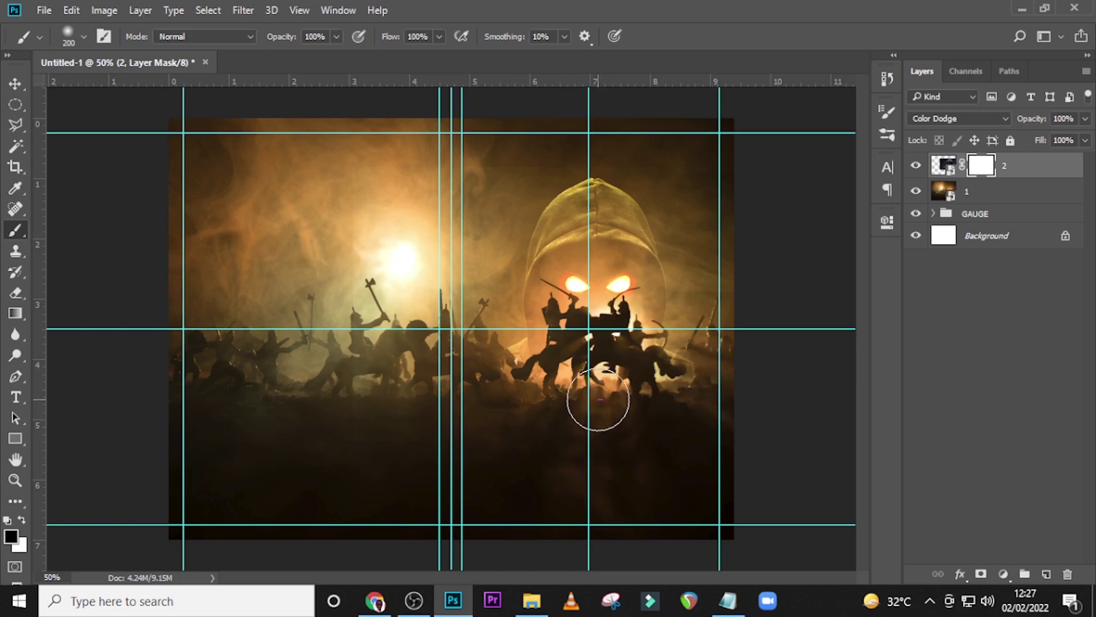
mouse_move(599, 400)
left_mouse_down()
mouse_move(610, 426)
mouse_move(582, 470)
mouse_move(577, 422)
mouse_move(611, 448)
mouse_move(617, 500)
mouse_move(493, 493)
mouse_move(517, 477)
mouse_move(549, 395)
mouse_move(670, 414)
mouse_move(684, 398)
mouse_move(664, 414)
mouse_move(574, 408)
mouse_move(591, 385)
left_mouse_up()
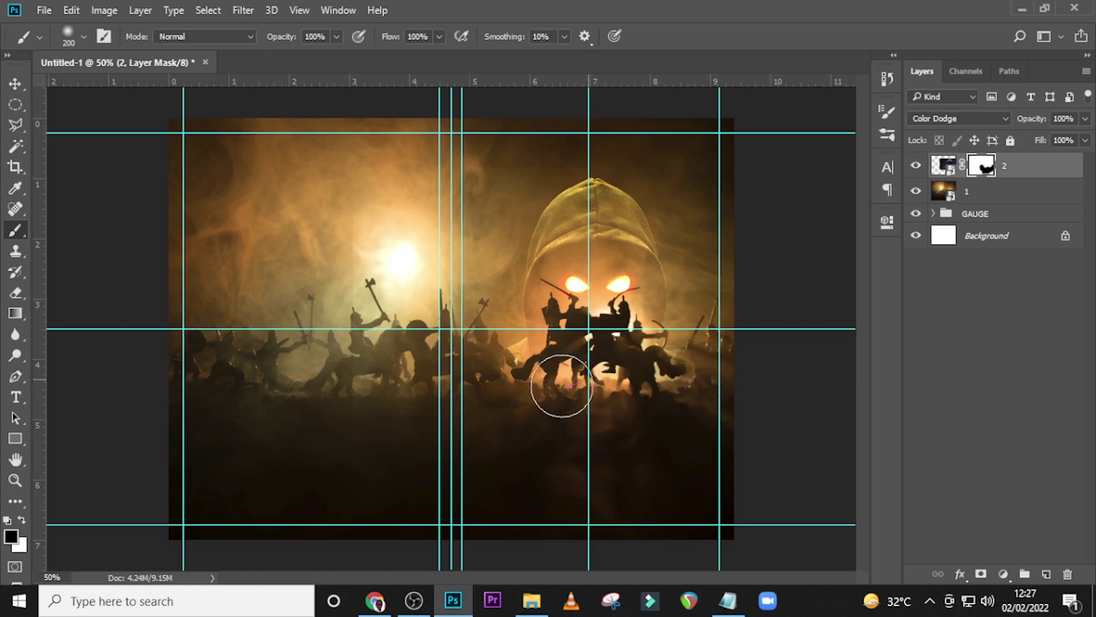
left_click_drag(562, 386, 512, 414)
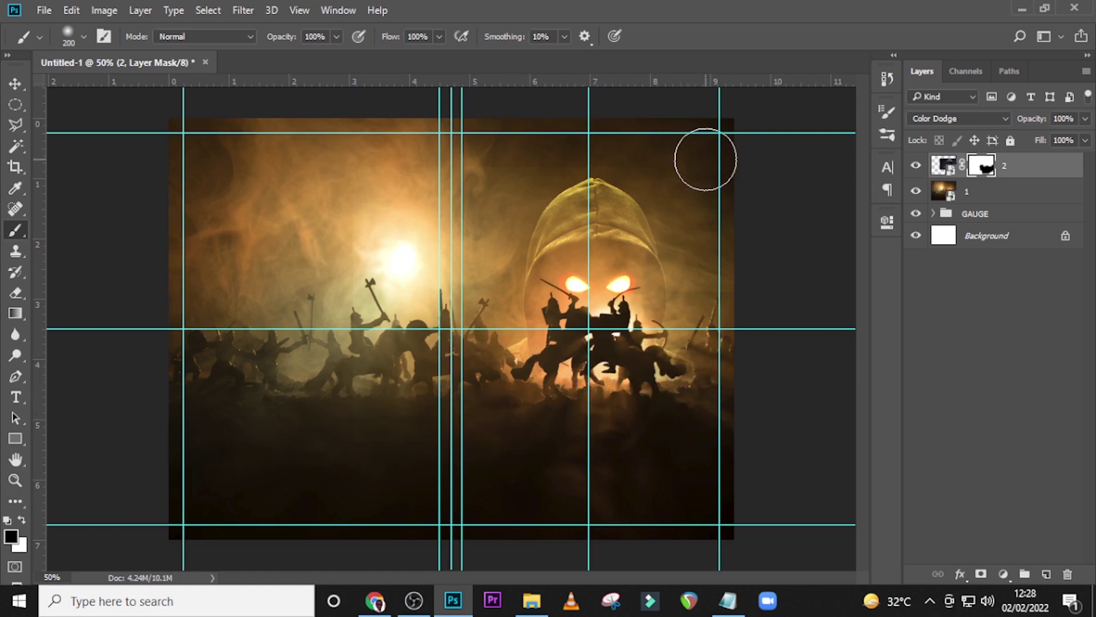
Mask out the surroundings of the hooded figure on layer 2, resizing the black brush between 90 and 175 px.
key("bracketleft")
key("bracketleft")
key("bracketleft")
key("bracketleft")
key("bracketleft")
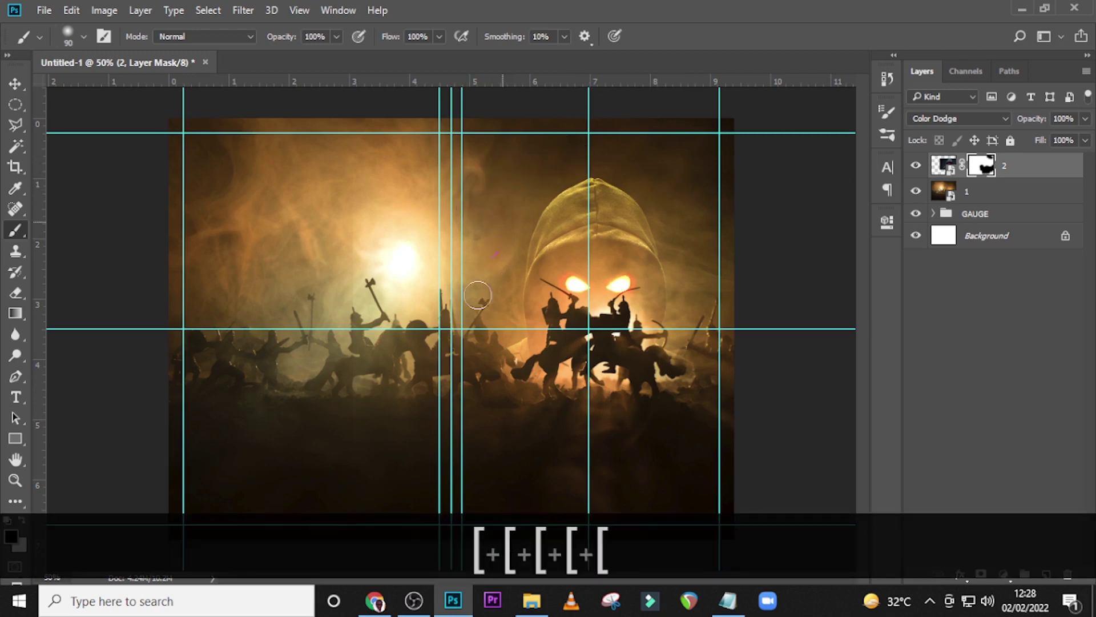
key("bracketright")
key("bracketright")
key("bracketright")
key("bracketright")
key("bracketright")
key("bracketright")
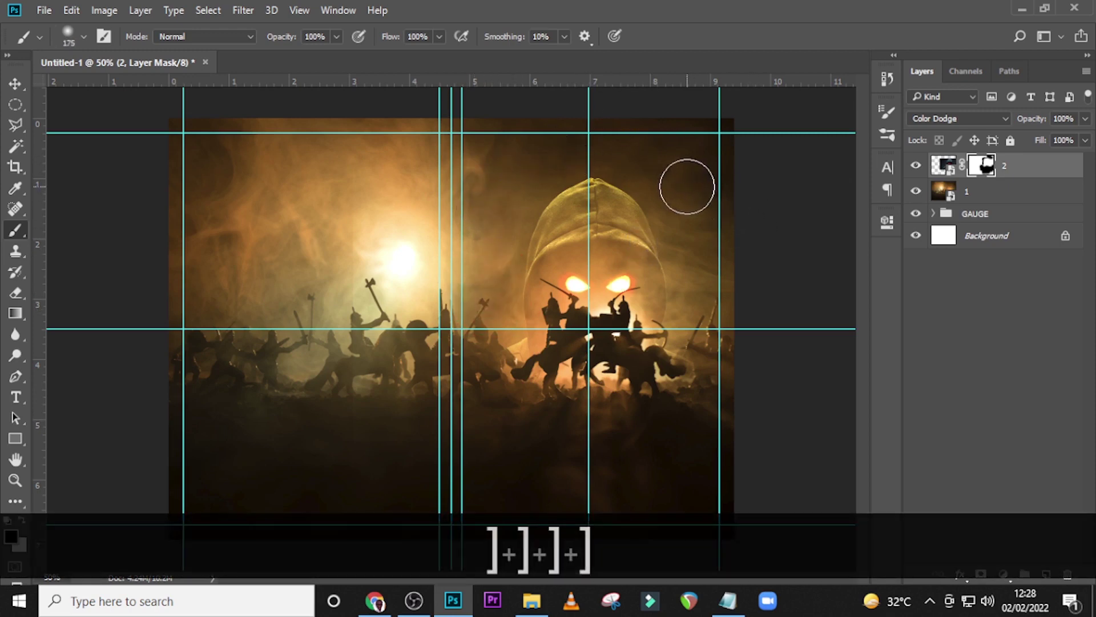
Fade the top and sides of the hood on layer 2's mask with a 250 px black brush at 62% opacity.
left_click(336, 36)
left_click_drag(340, 55, 308, 60)
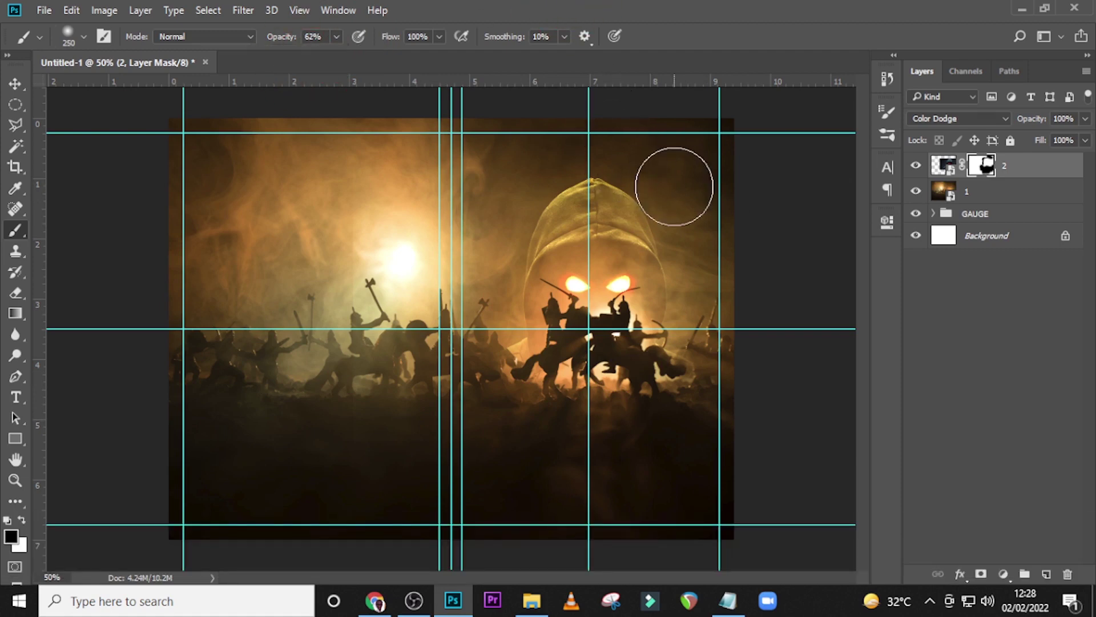
mouse_move(673, 183)
left_mouse_down()
mouse_move(742, 196)
mouse_move(626, 160)
mouse_move(590, 172)
mouse_move(617, 176)
mouse_move(631, 216)
mouse_move(655, 210)
mouse_move(624, 190)
left_mouse_up()
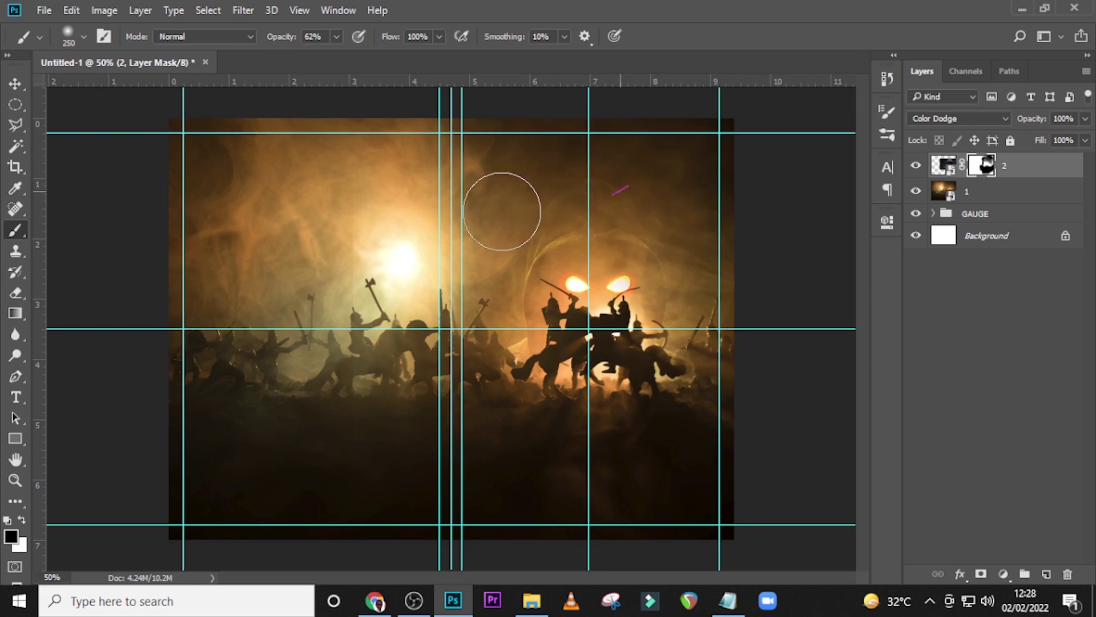
mouse_move(501, 210)
left_mouse_down()
mouse_move(476, 238)
mouse_move(547, 186)
mouse_move(594, 172)
mouse_move(538, 190)
left_mouse_up()
mouse_move(624, 174)
left_mouse_down()
mouse_move(605, 181)
mouse_move(705, 221)
mouse_move(659, 203)
left_mouse_up()
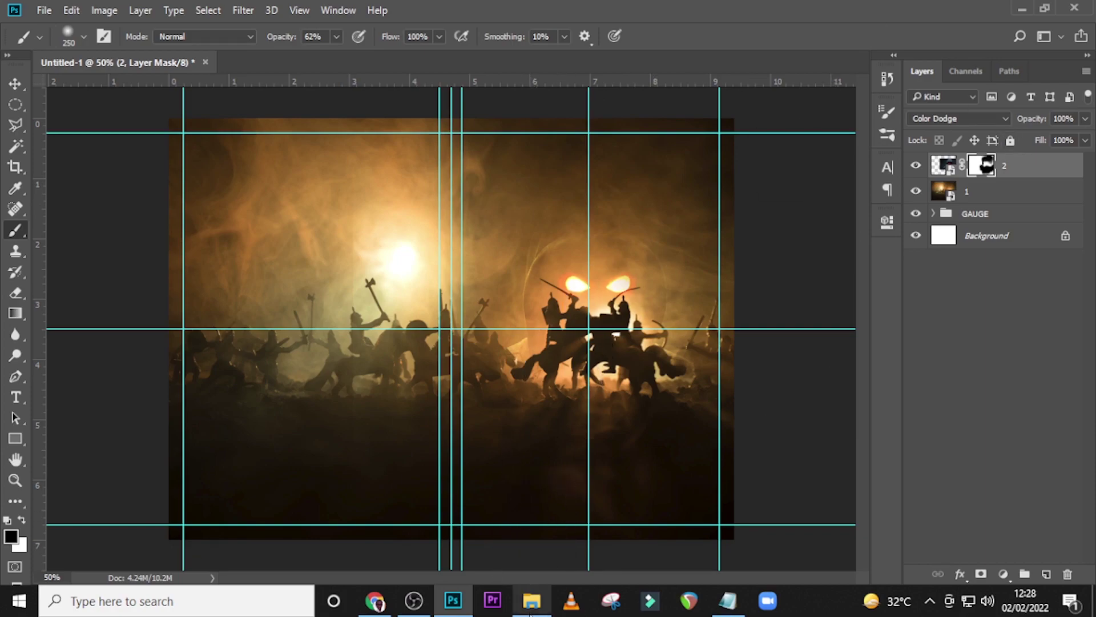
Place the blue-and-orange sparks image 3, enlarge it to span the canvas width, align it to the bottom edge and commit it.
left_click(532, 600)
left_click(421, 218)
left_click_drag(421, 218, 392, 340)
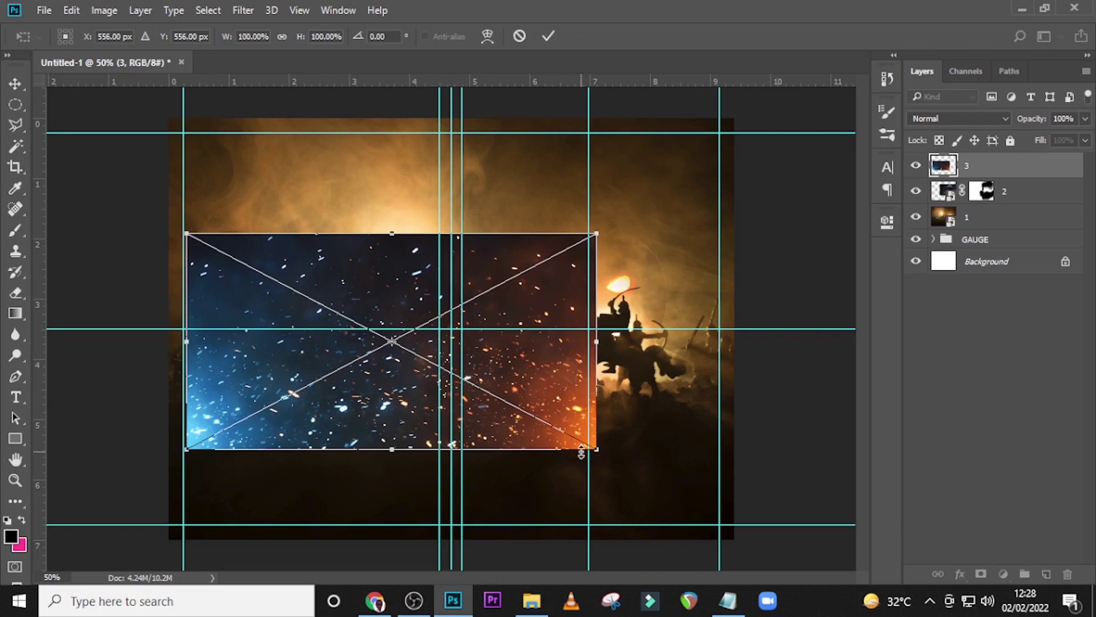
left_click_drag(596, 451, 743, 522)
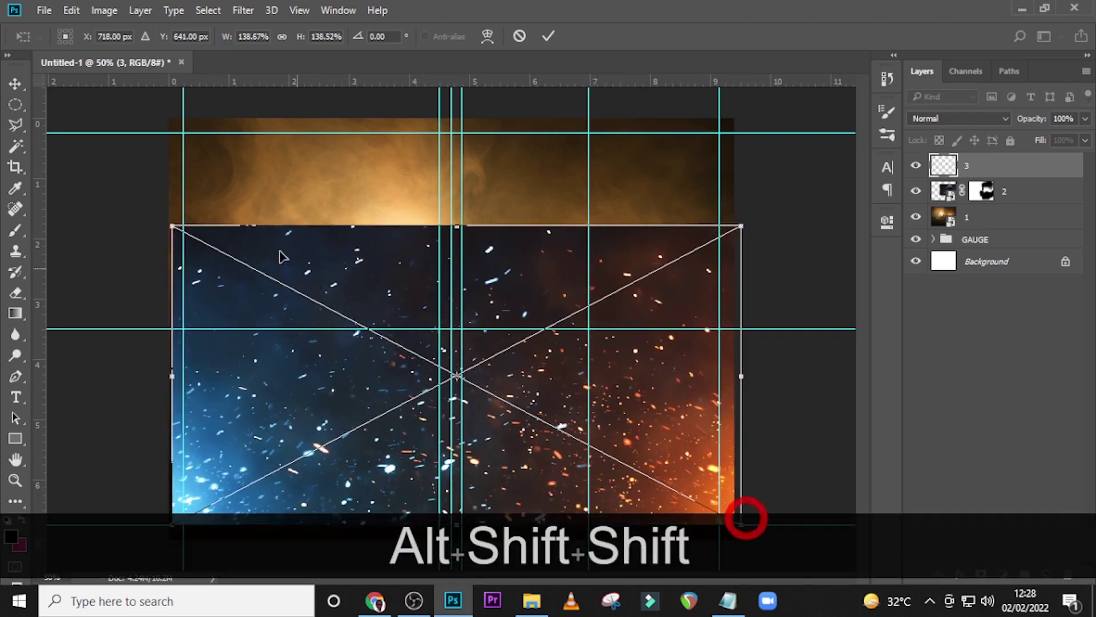
left_click_drag(169, 234, 163, 222)
left_click_drag(532, 266, 528, 282)
key("Return")
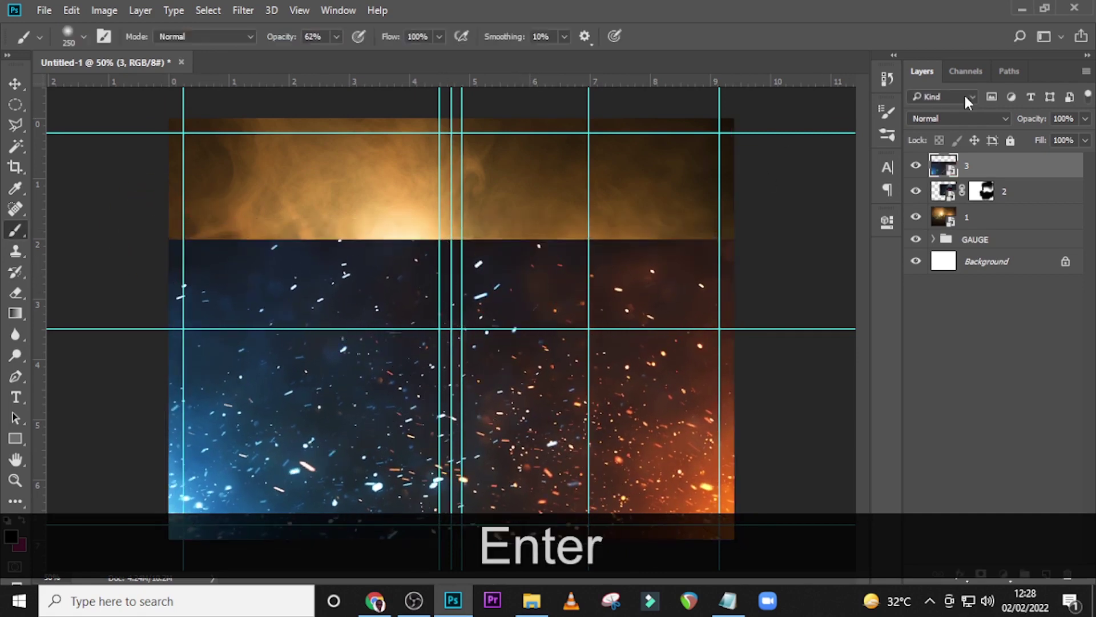
Set the sparks layer 3 to Color Dodge blending and add a layer mask to it.
left_click(958, 117)
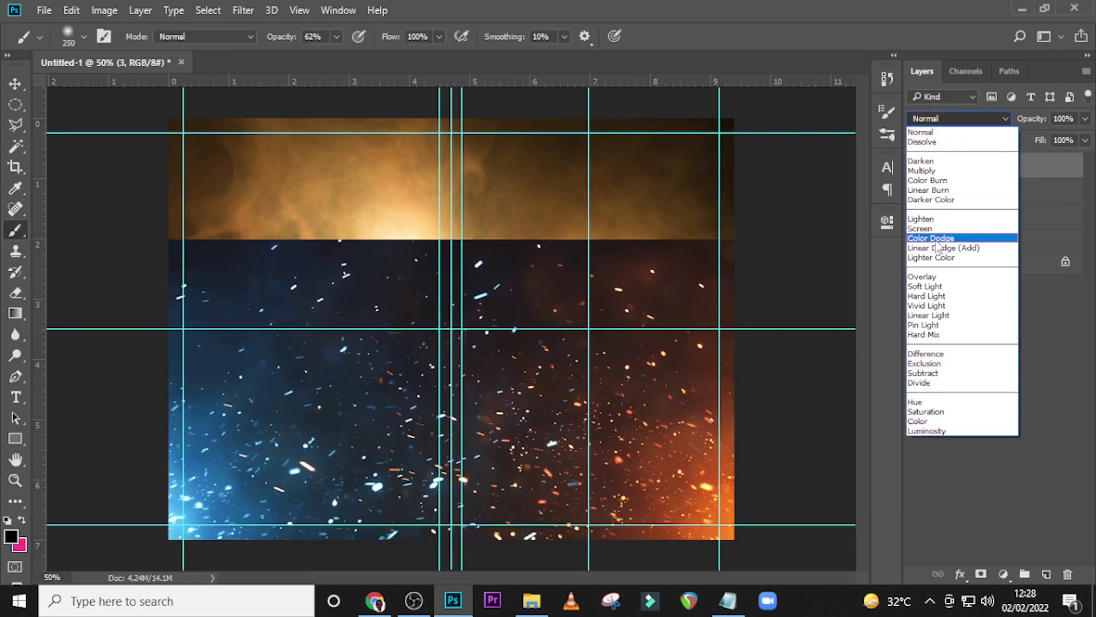
left_click(936, 236)
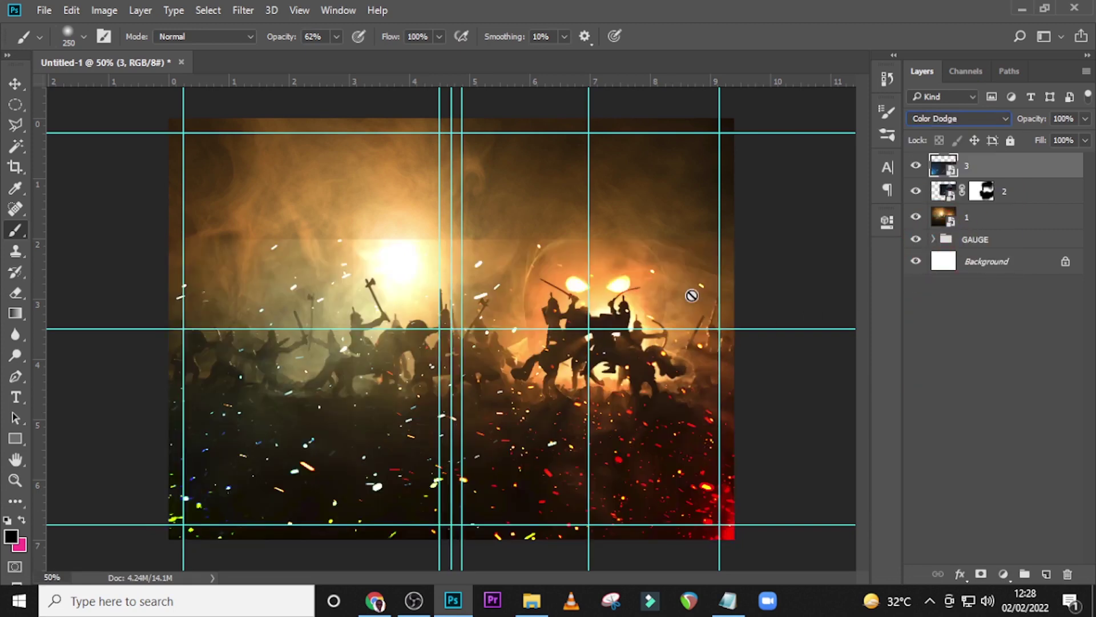
left_click(980, 573)
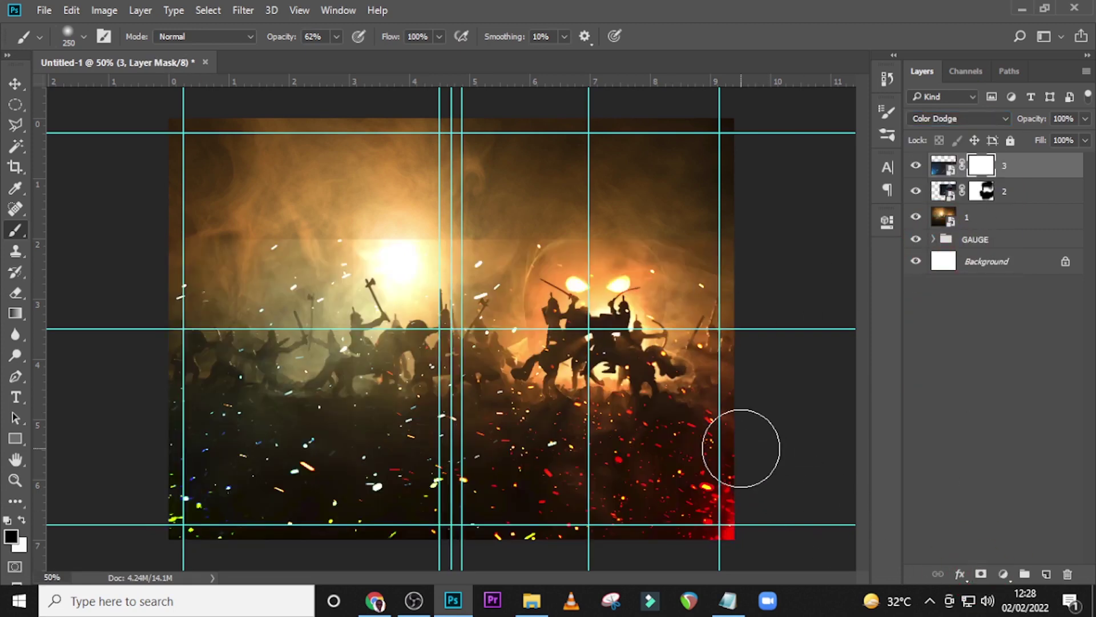
Paint out the hard upper edge of the sparks image across the canvas on layer 3's mask at 100% brush opacity.
key("b")
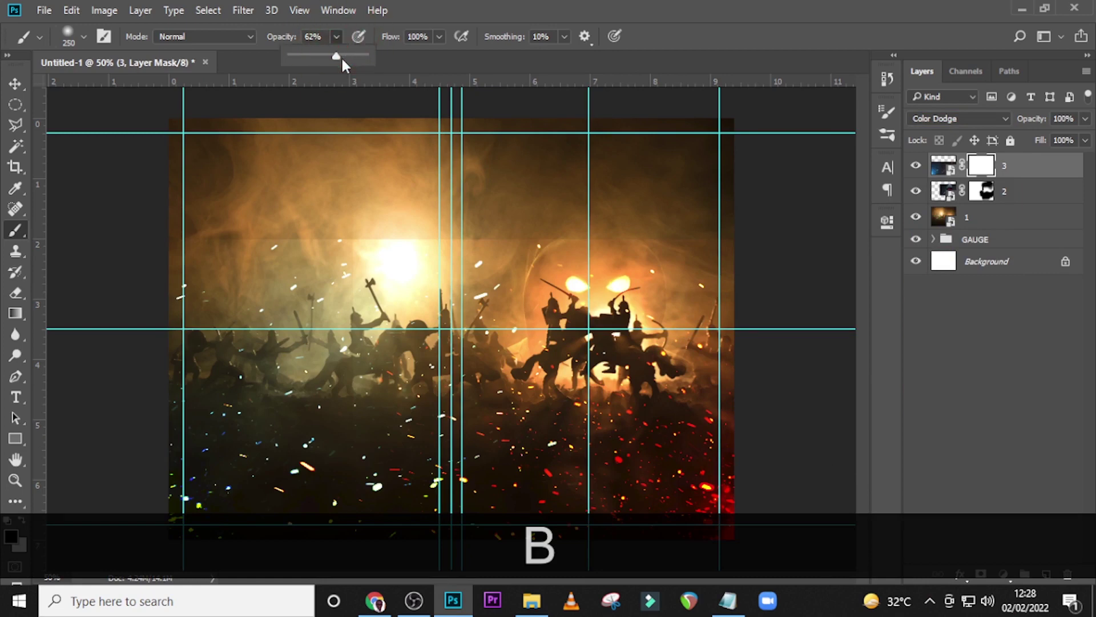
mouse_move(342, 59)
left_mouse_down()
mouse_move(389, 53)
mouse_move(447, 3)
left_mouse_up()
mouse_move(772, 242)
left_mouse_down()
mouse_move(184, 233)
mouse_move(274, 240)
left_mouse_up()
Hide the bright red glow in the canvas's lower-right corner on layer 3's mask with a 400 px black brush.
key("bracketright")
key("bracketright")
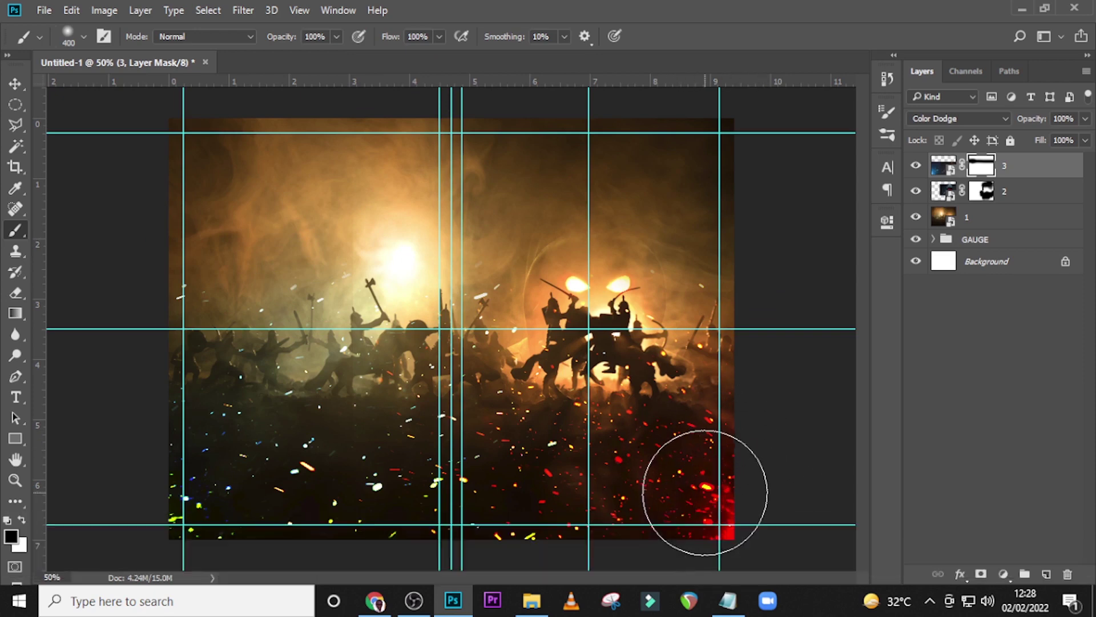
left_click_drag(705, 489, 725, 527)
mouse_move(752, 586)
left_mouse_down()
mouse_move(763, 543)
mouse_move(798, 519)
mouse_move(793, 482)
mouse_move(808, 504)
left_mouse_up()
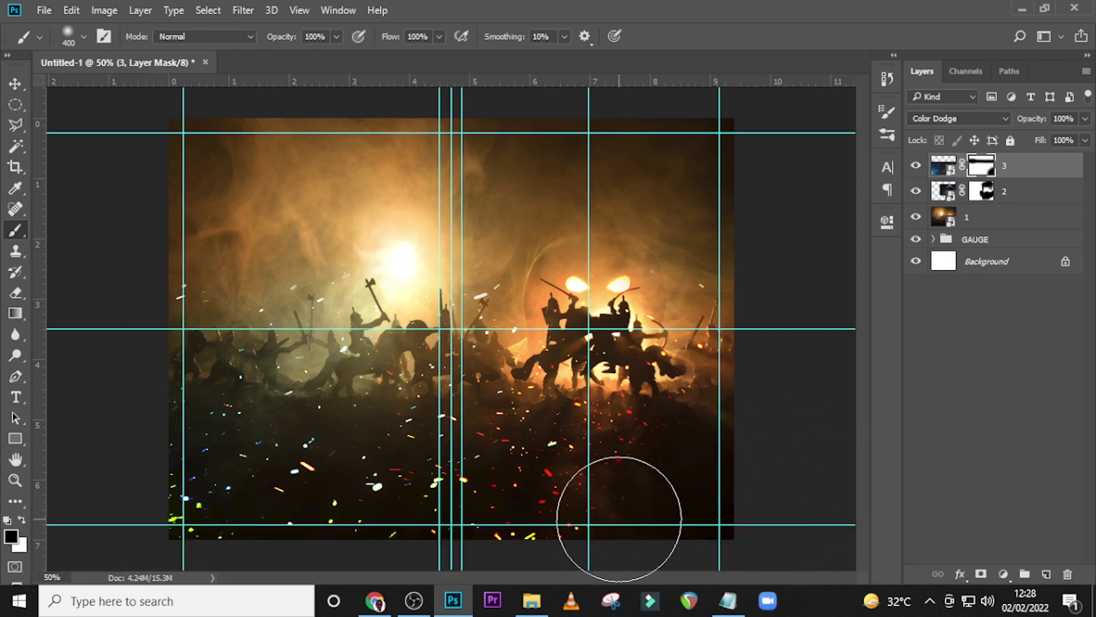
Hide the colourful sparks across the lower-left ground on layer 3's mask with a 300 px black brush.
key("bracketright")
key("bracketright")
key("bracketright")
key("bracketright")
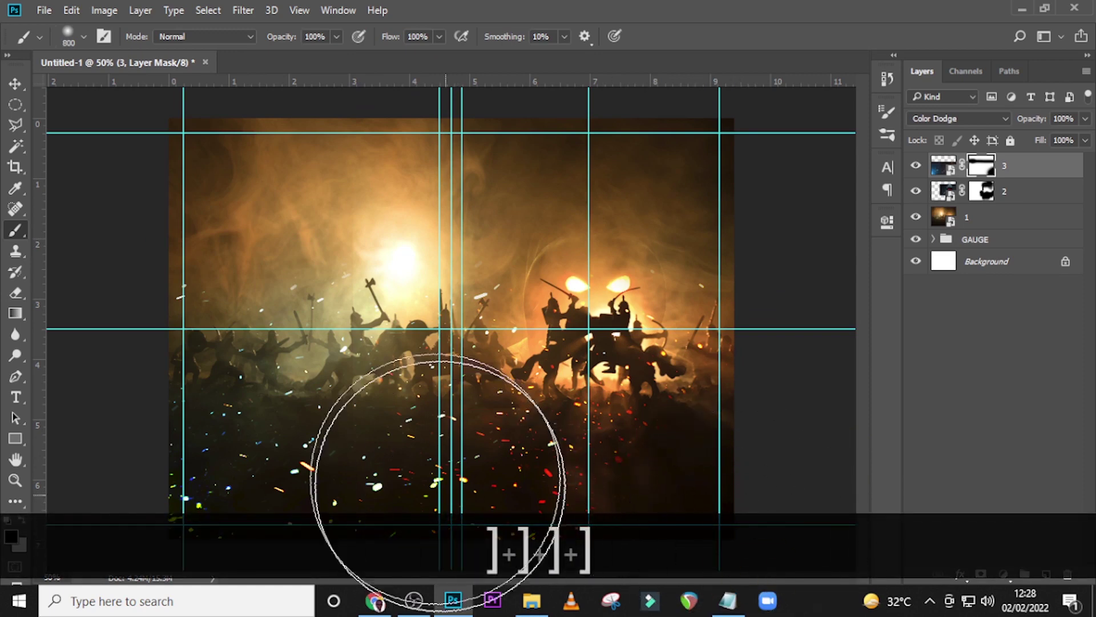
key("bracketleft")
key("bracketleft")
key("bracketleft")
key("bracketleft")
key("bracketleft")
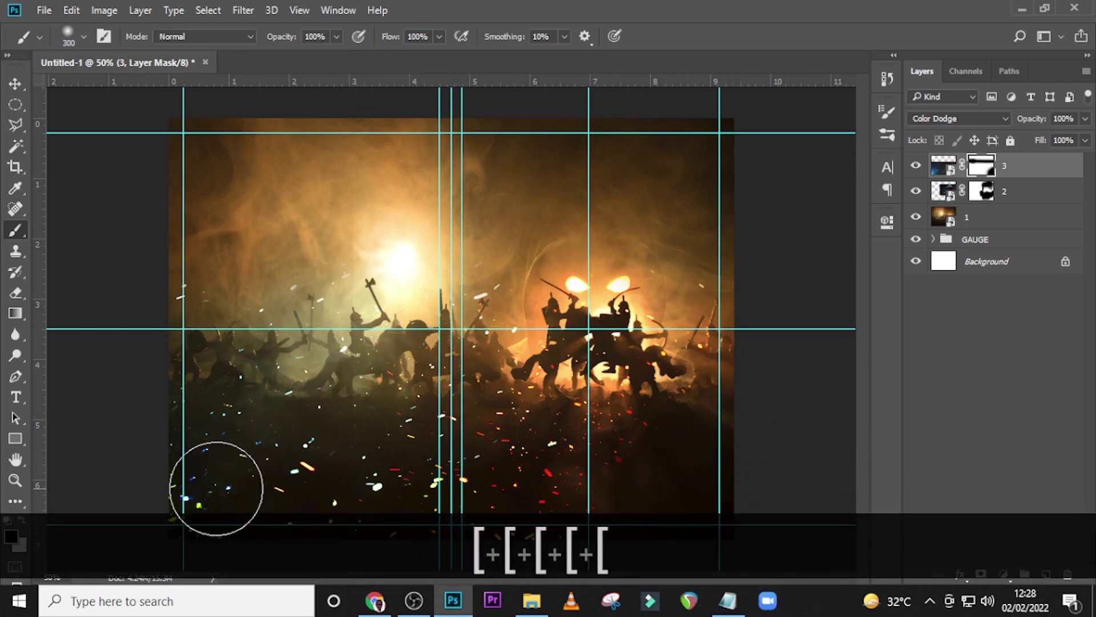
mouse_move(203, 479)
left_mouse_down()
mouse_move(360, 453)
mouse_move(417, 422)
mouse_move(427, 472)
mouse_move(452, 481)
left_mouse_up()
left_click(384, 463)
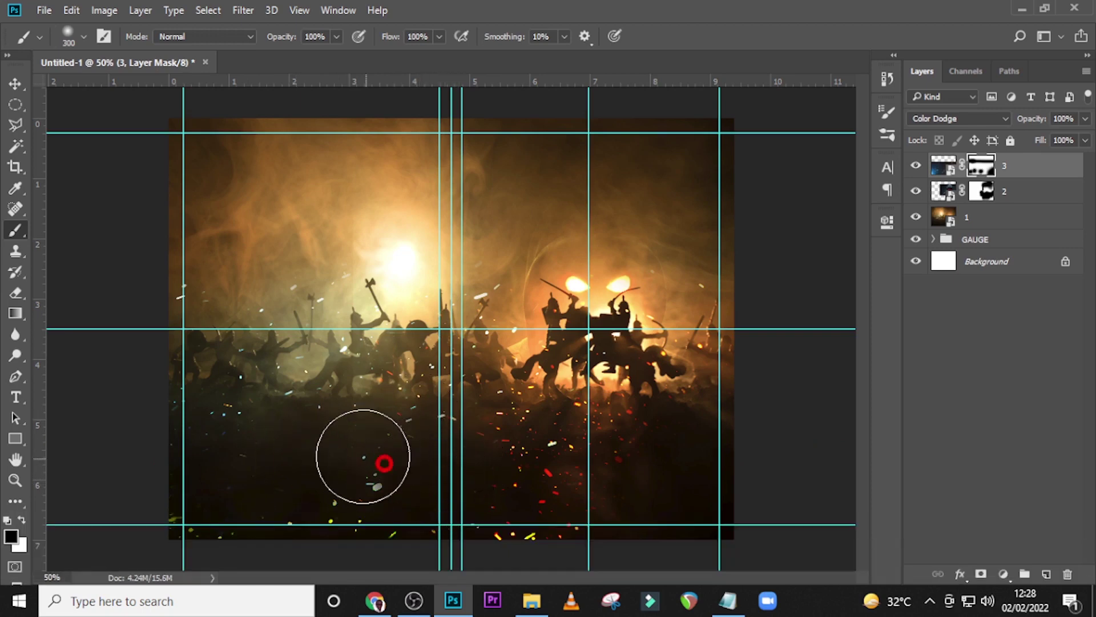
Mask out stray sparks along the bottom edge and around the warriors on layer 3 with the 300 px black brush.
left_click(313, 395)
left_click(521, 529)
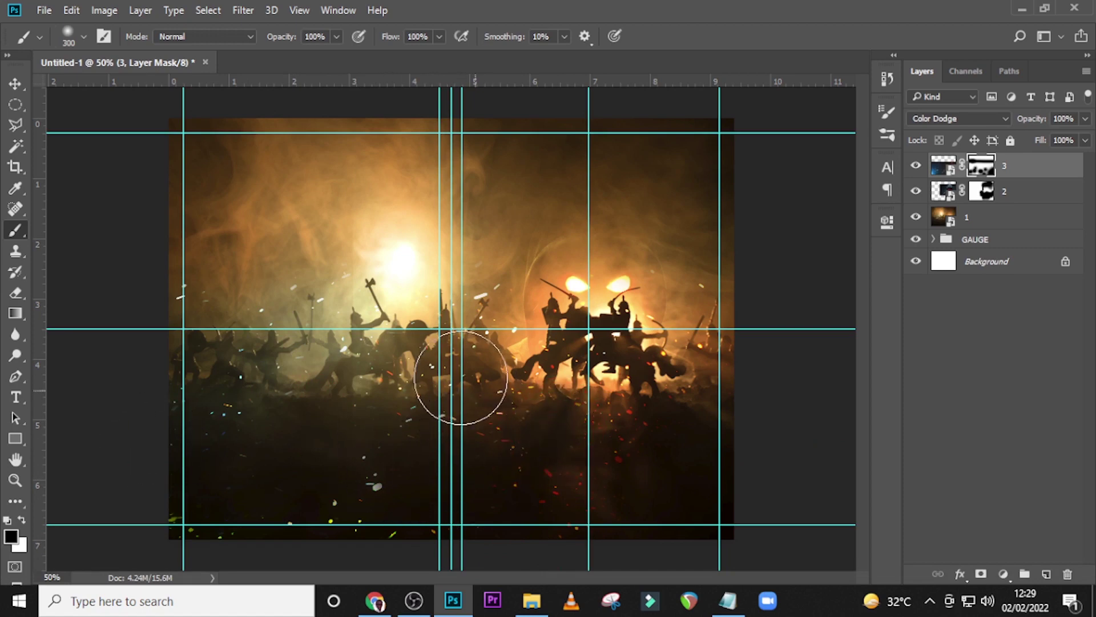
left_click(487, 273)
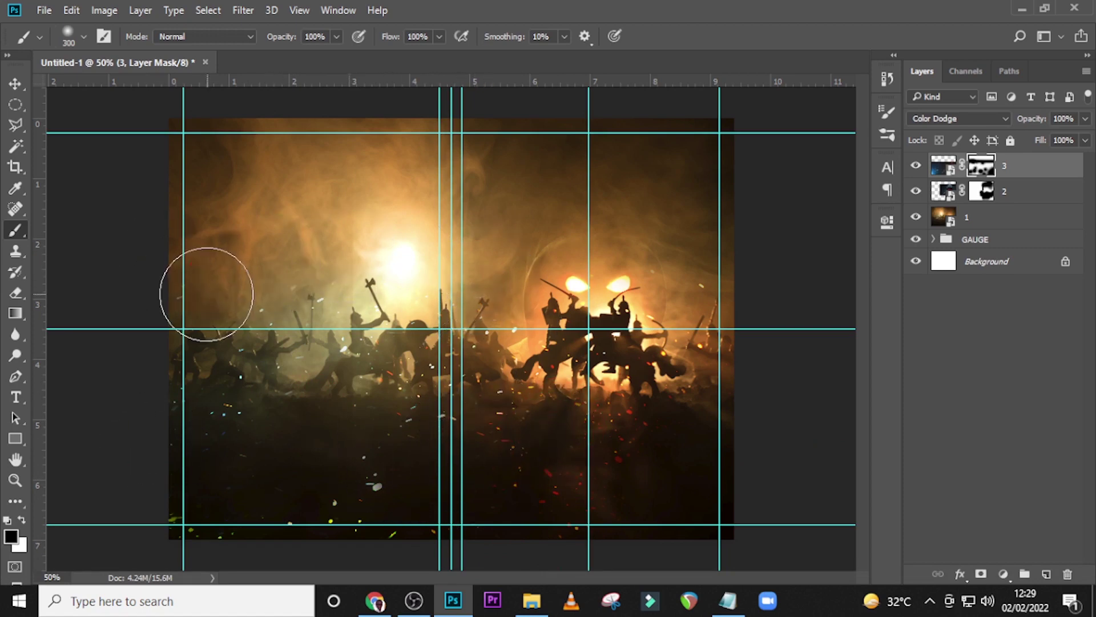
left_click(318, 230)
left_click(707, 288)
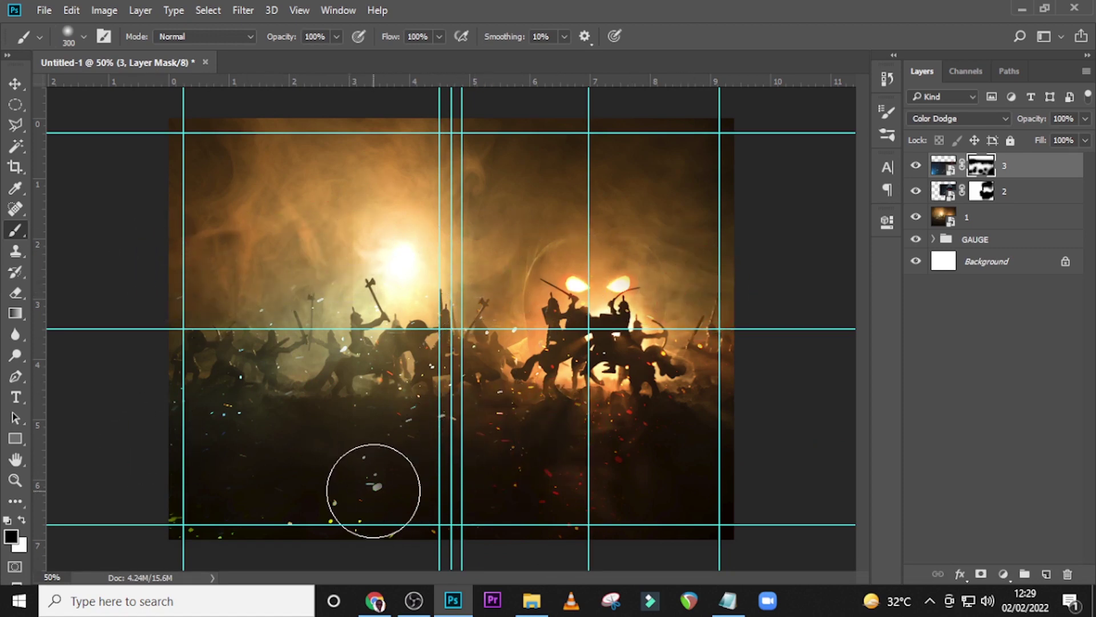
left_click(380, 461)
left_click(155, 536)
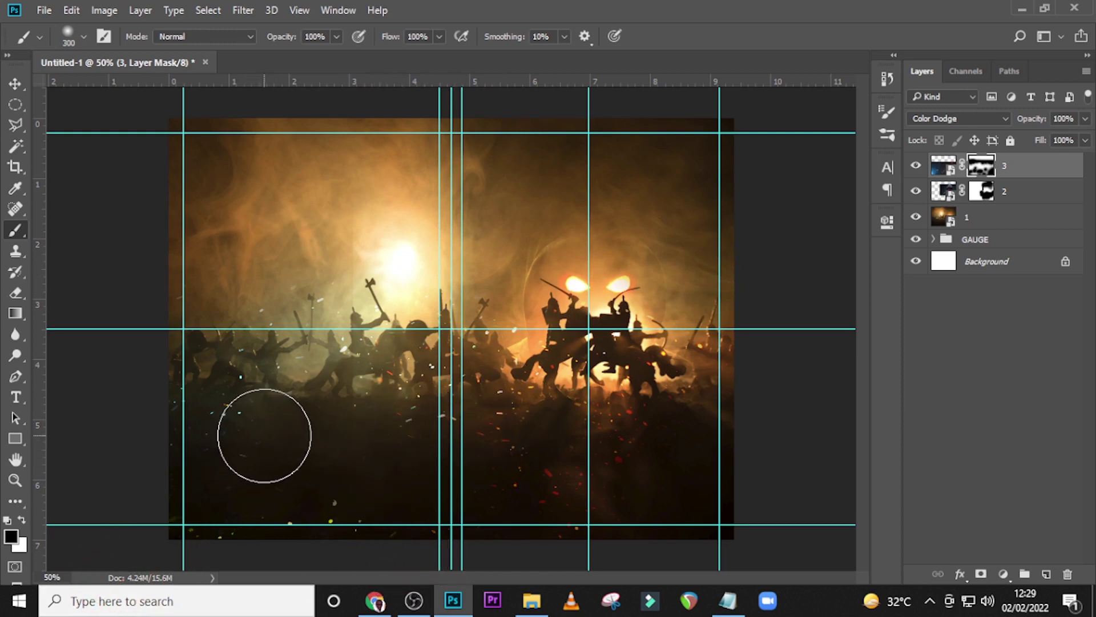
Partially restore sparks over the dark ground on layer 3's mask with white at 45% brush opacity, and select the layer's image thumbnail.
left_click(337, 38)
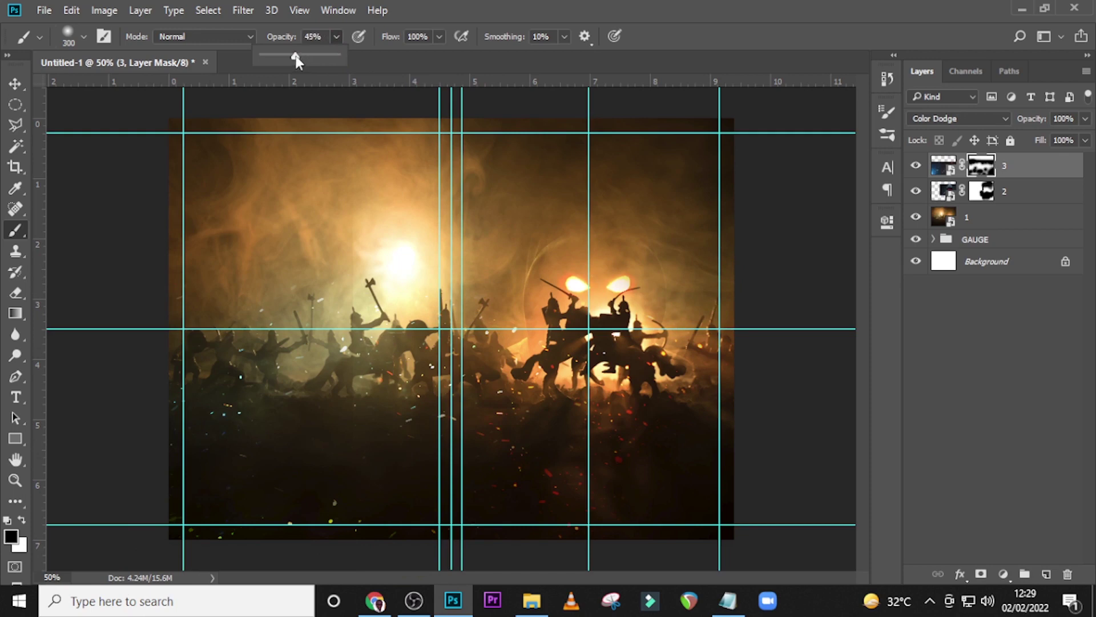
left_click(520, 7)
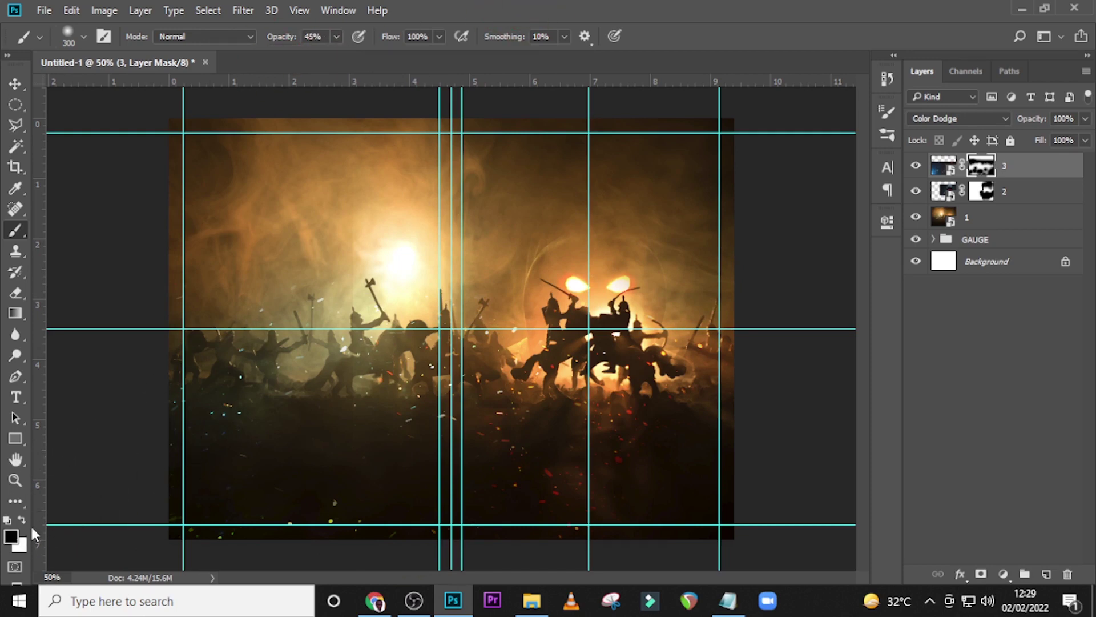
key("x")
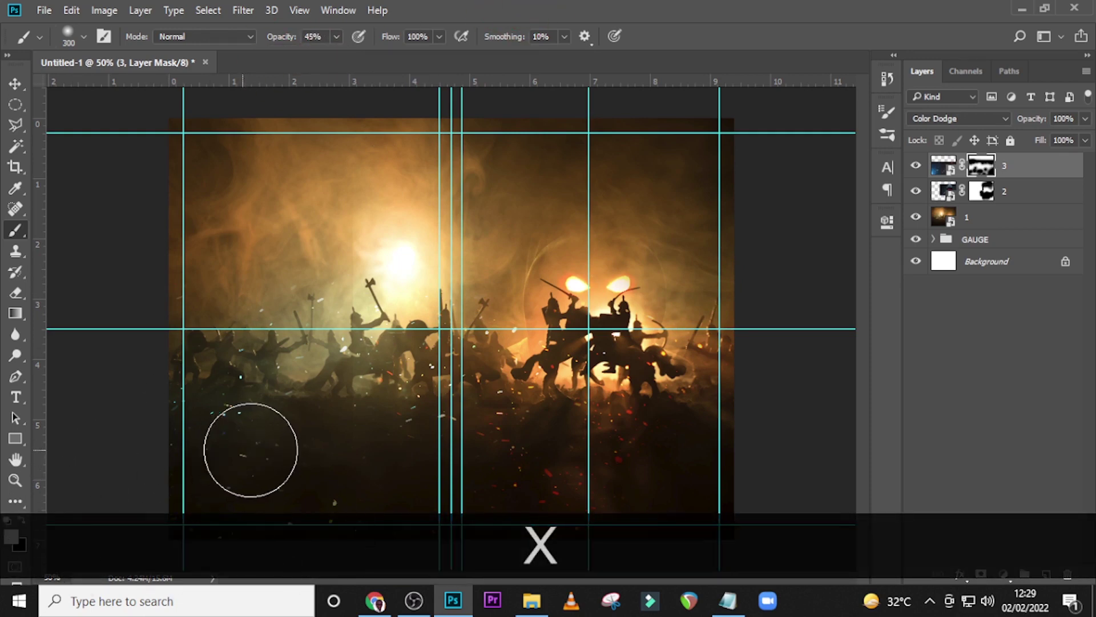
left_click(451, 488)
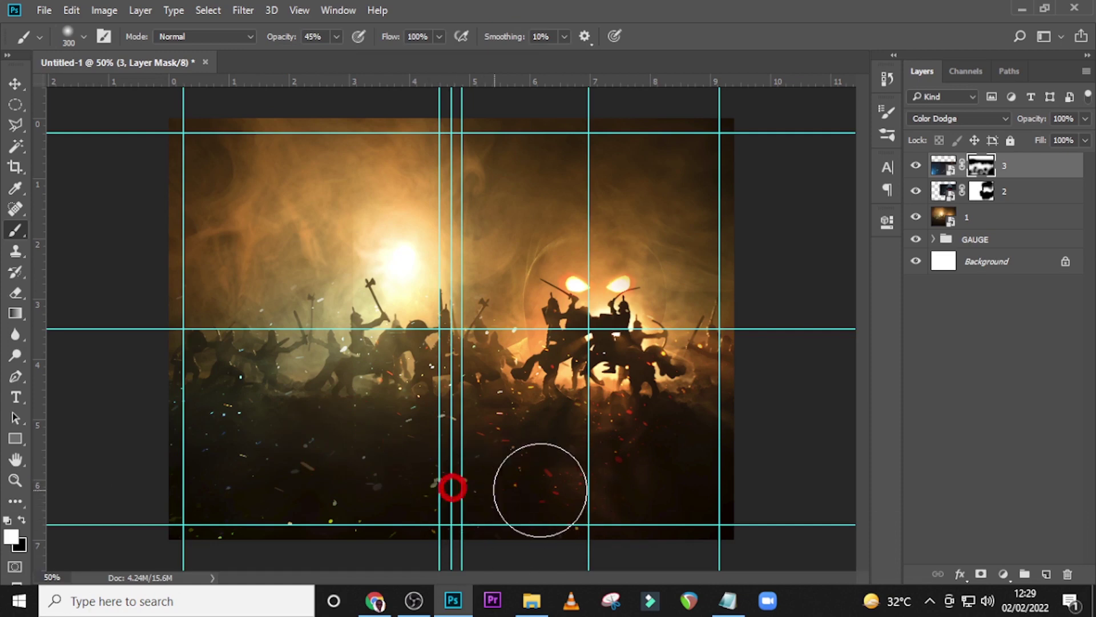
left_click(624, 454)
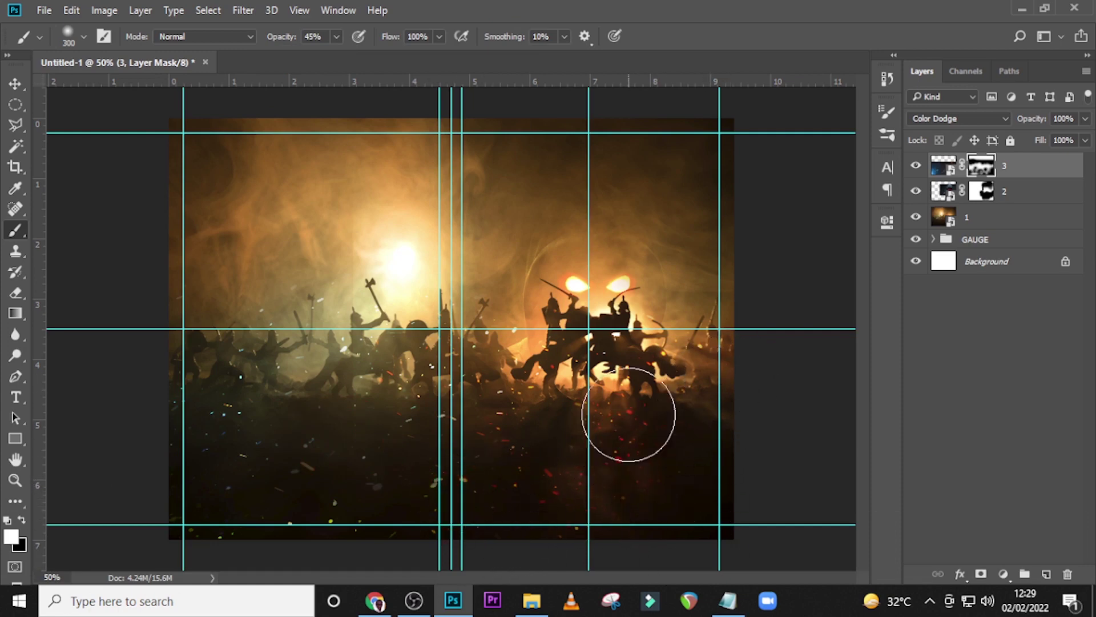
left_click(943, 166)
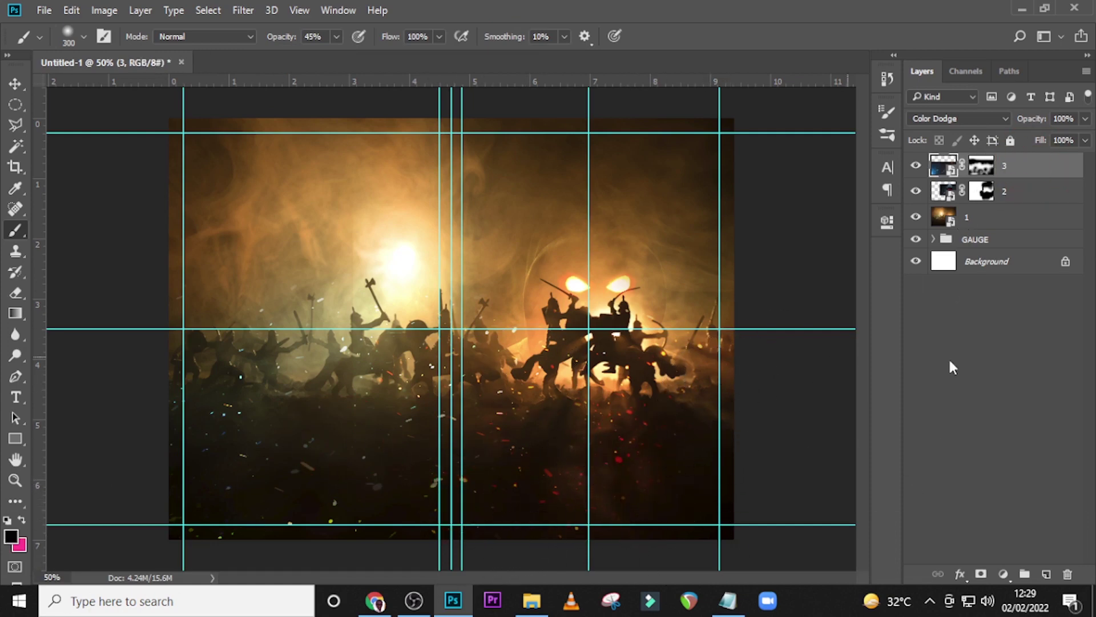
Place 4.jpg from the DONE folder over the upper area of the left-hand panel and set its blend mode to Color Dodge.
left_click(532, 600)
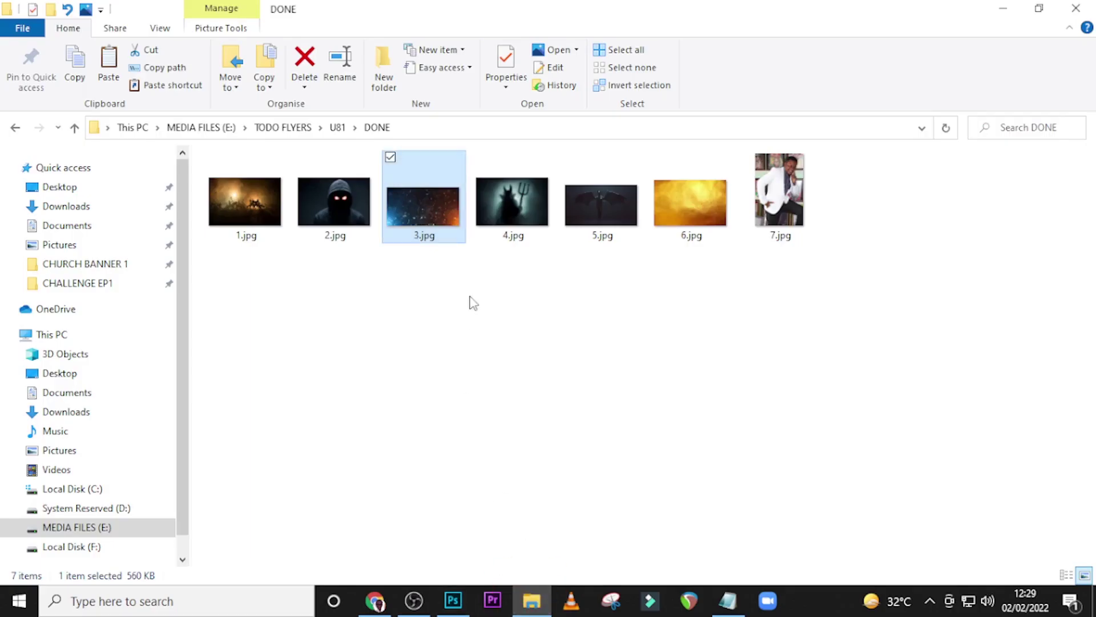
left_click(500, 221)
left_click_drag(505, 208, 549, 380)
mouse_move(662, 408)
left_mouse_down()
mouse_move(423, 291)
mouse_move(443, 287)
left_mouse_up()
key("Return")
left_click(936, 121)
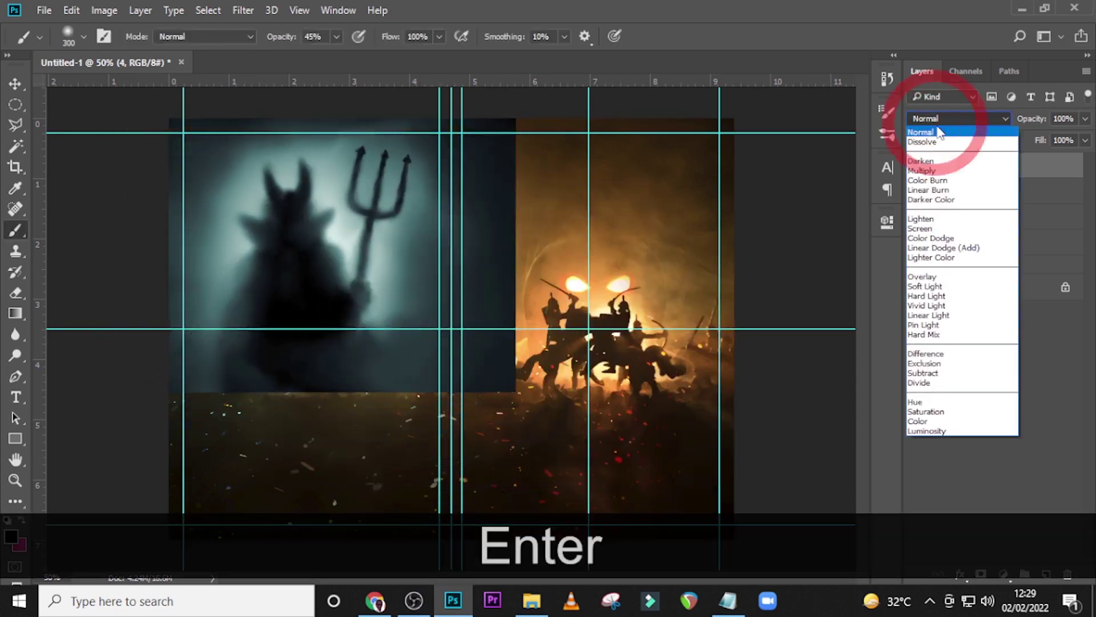
left_click(935, 239)
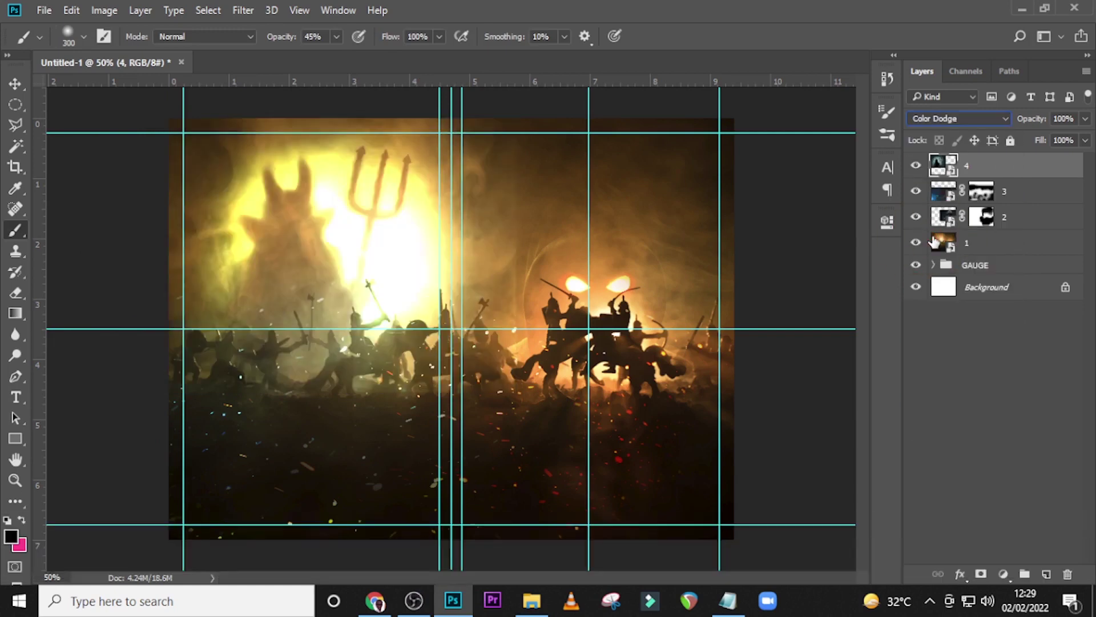
Scale the horned figure on layer 4 down to about 91% and reposition it over the bright glow.
key("v")
left_click(289, 245)
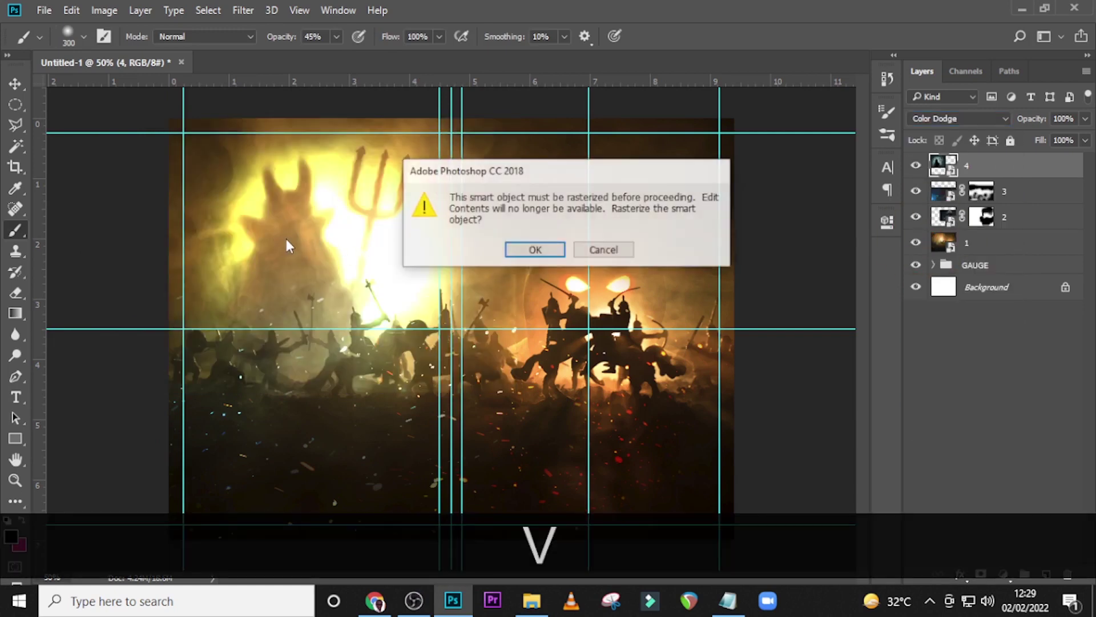
left_click(597, 253)
key("ctrl+t")
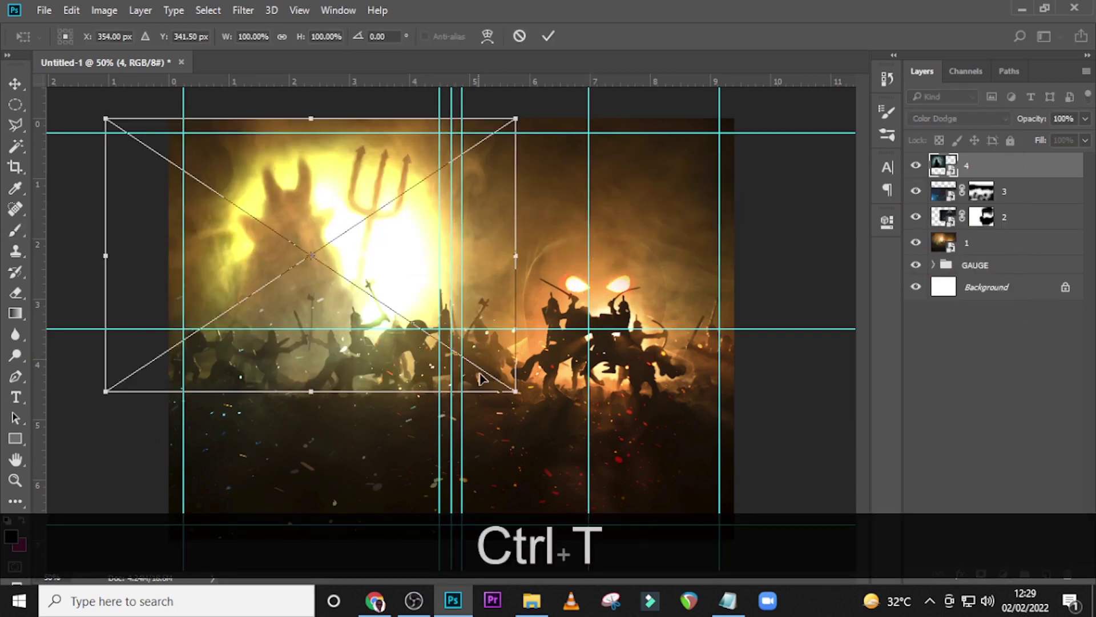
left_click_drag(513, 396, 497, 379)
left_click_drag(356, 312, 362, 314)
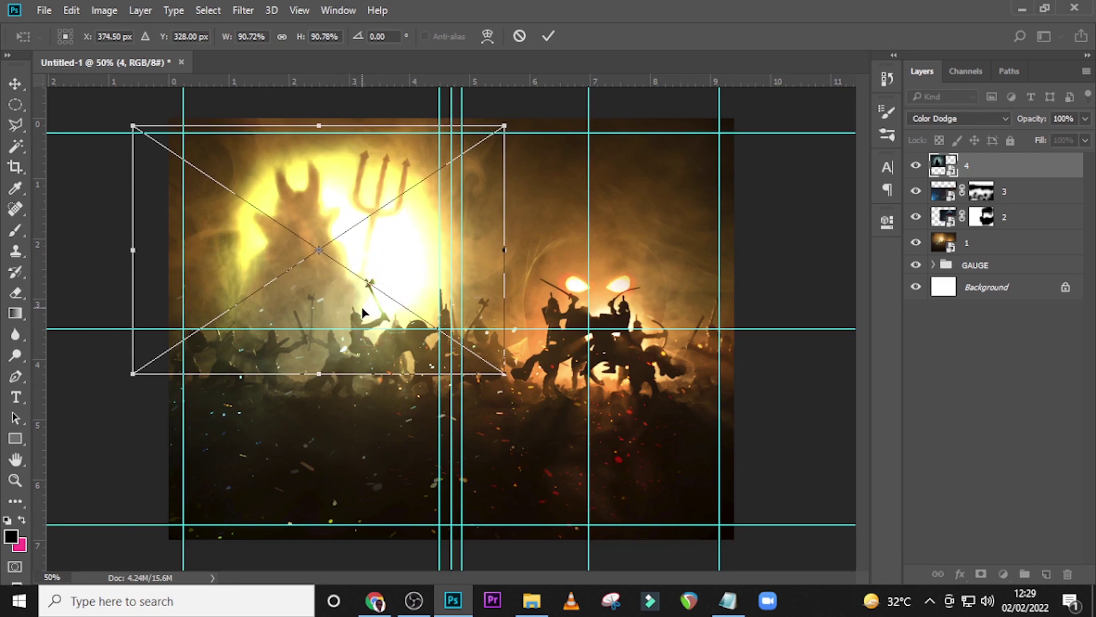
key("Return")
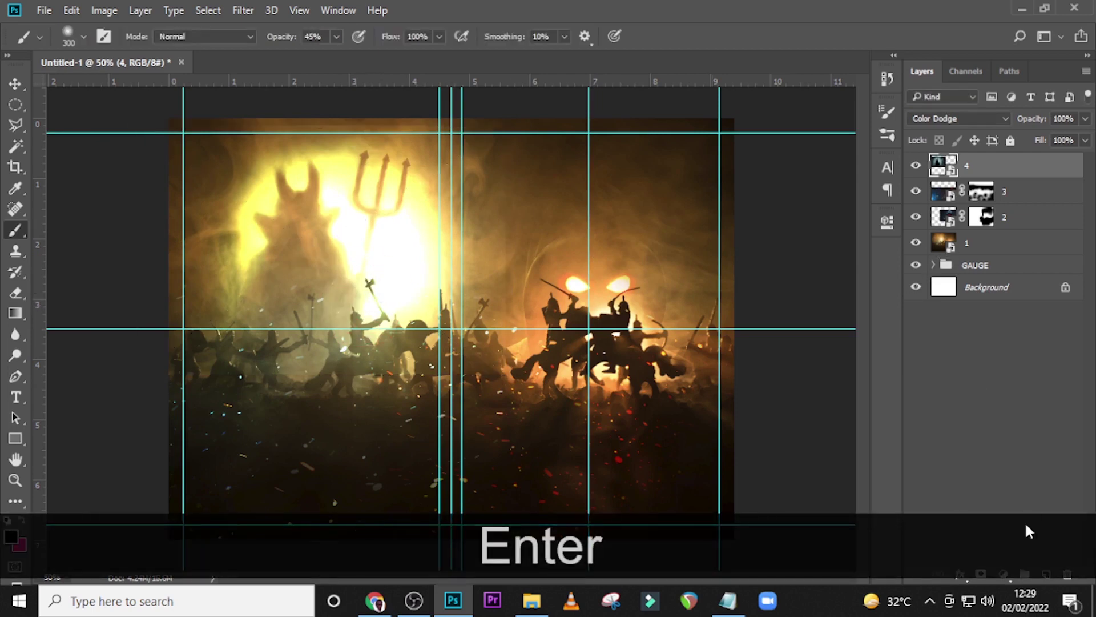
Add a mask to layer 4 and hide the image's outer edges with a 200 px black brush at 100% opacity.
left_click(981, 574)
left_click(523, 266)
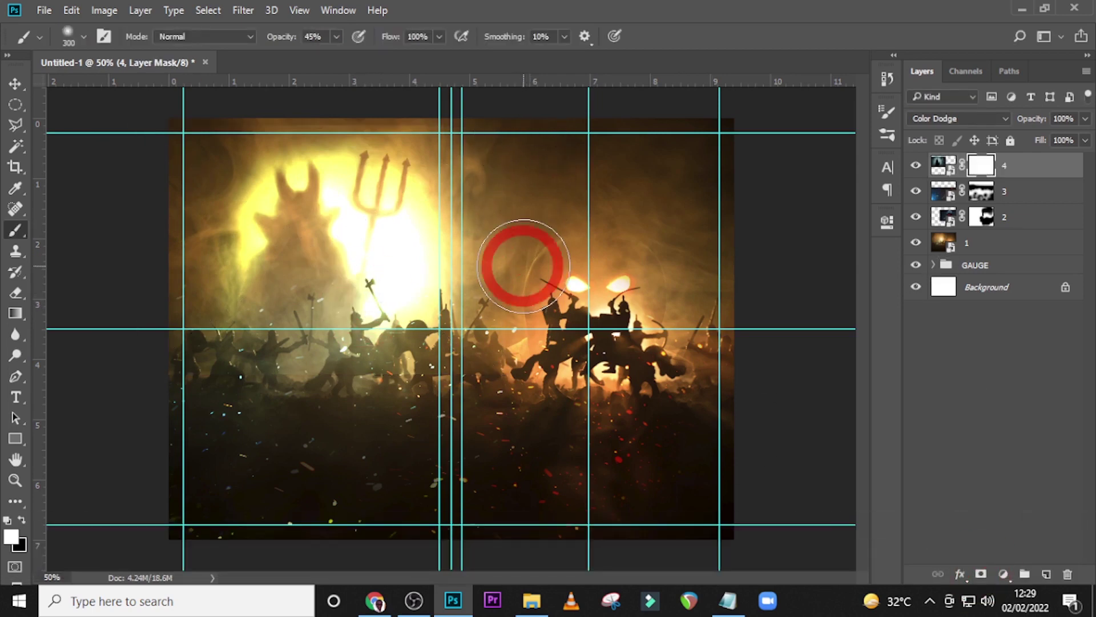
key("bracketleft")
key("bracketleft")
left_click(251, 36)
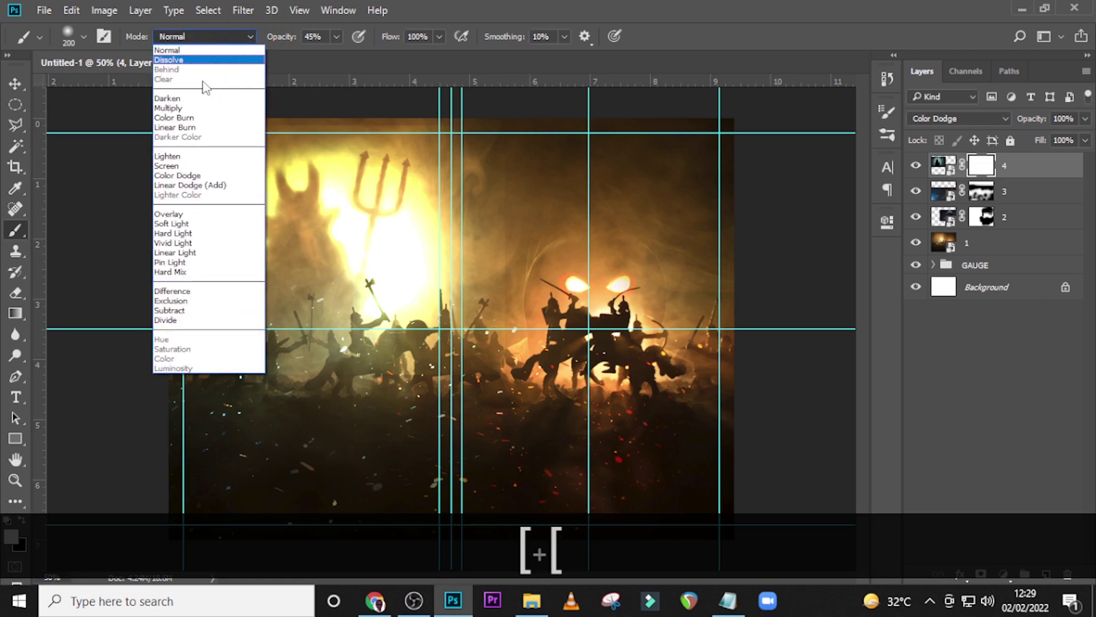
left_click(174, 50)
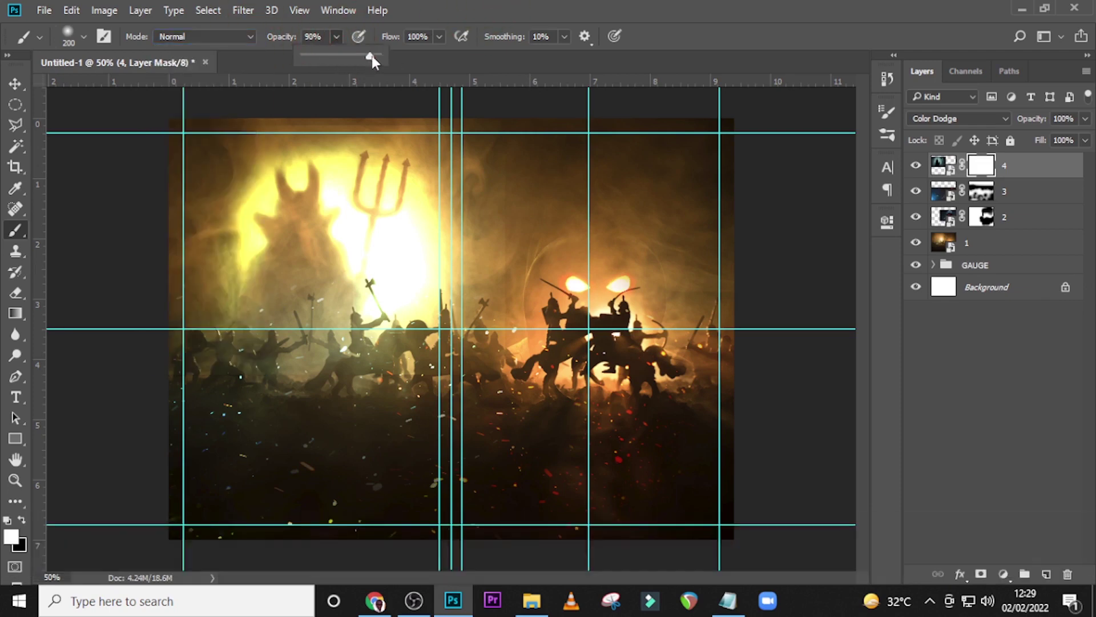
left_click(449, 2)
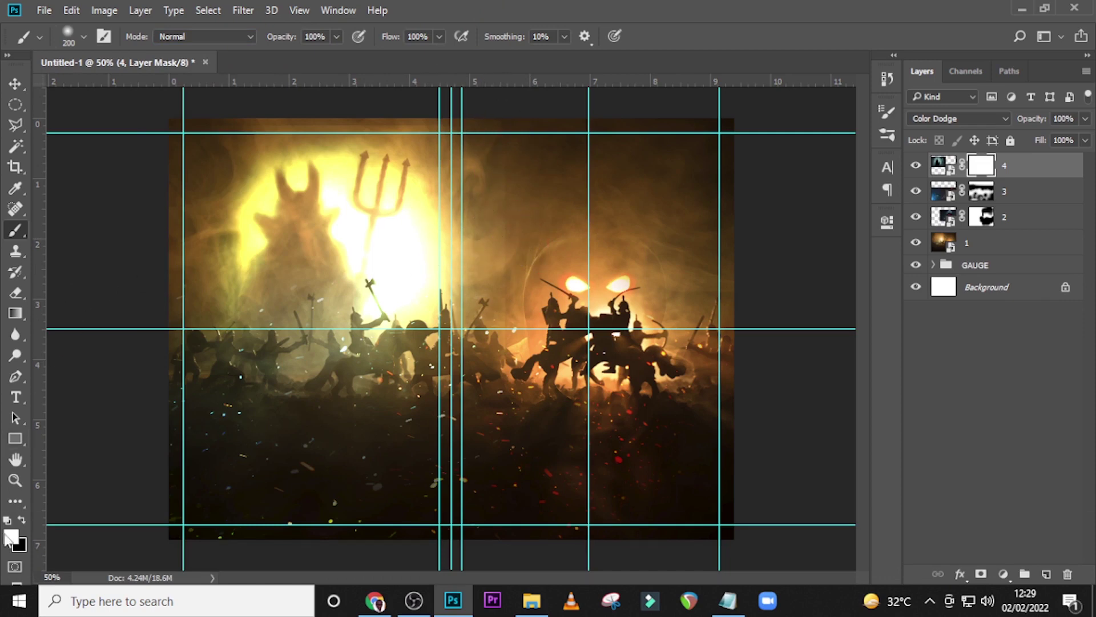
left_click(23, 520)
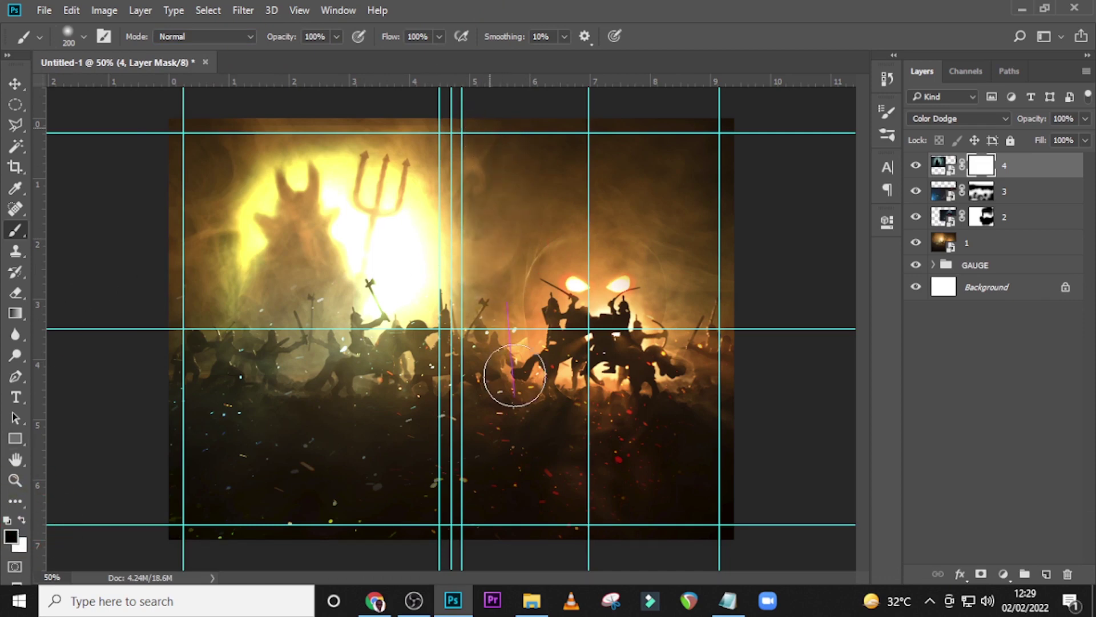
mouse_move(497, 422)
left_mouse_down()
mouse_move(337, 442)
mouse_move(386, 403)
mouse_move(336, 388)
mouse_move(120, 142)
left_mouse_up()
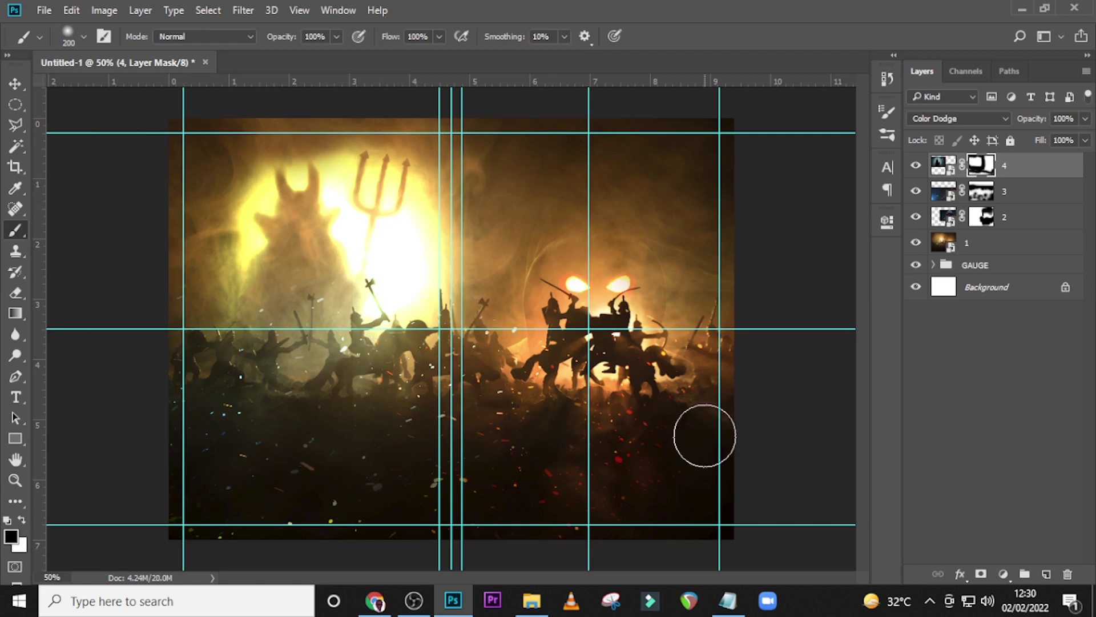
Place 5.jpg from the DONE folder over the upper right-hand panel and set its blend mode to Color Dodge.
left_click(539, 610)
left_click(594, 205)
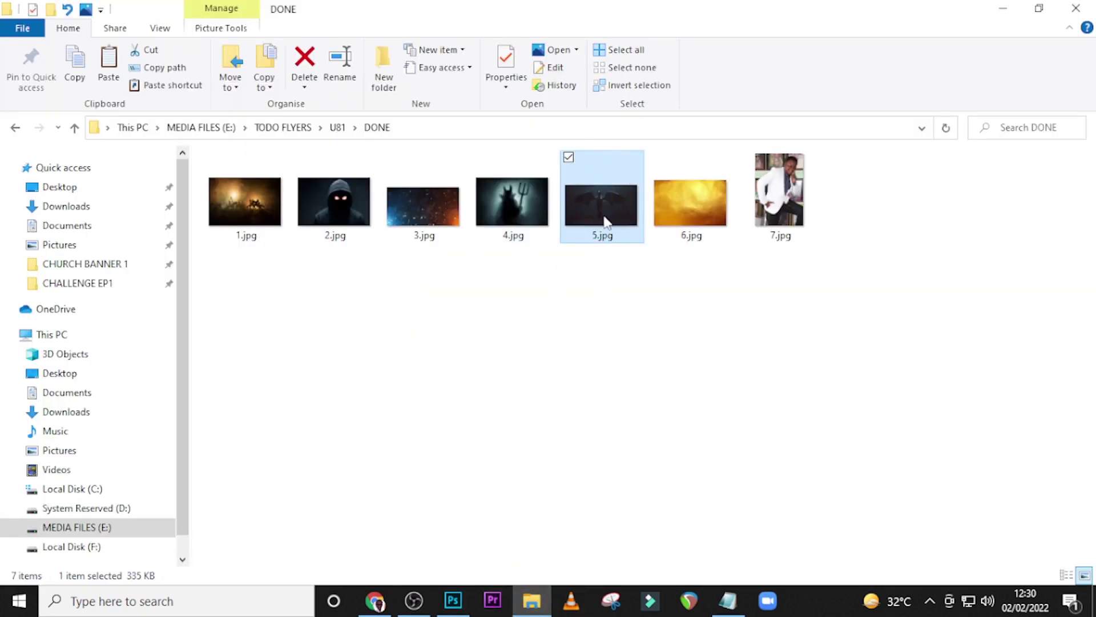
left_click_drag(601, 211, 514, 392)
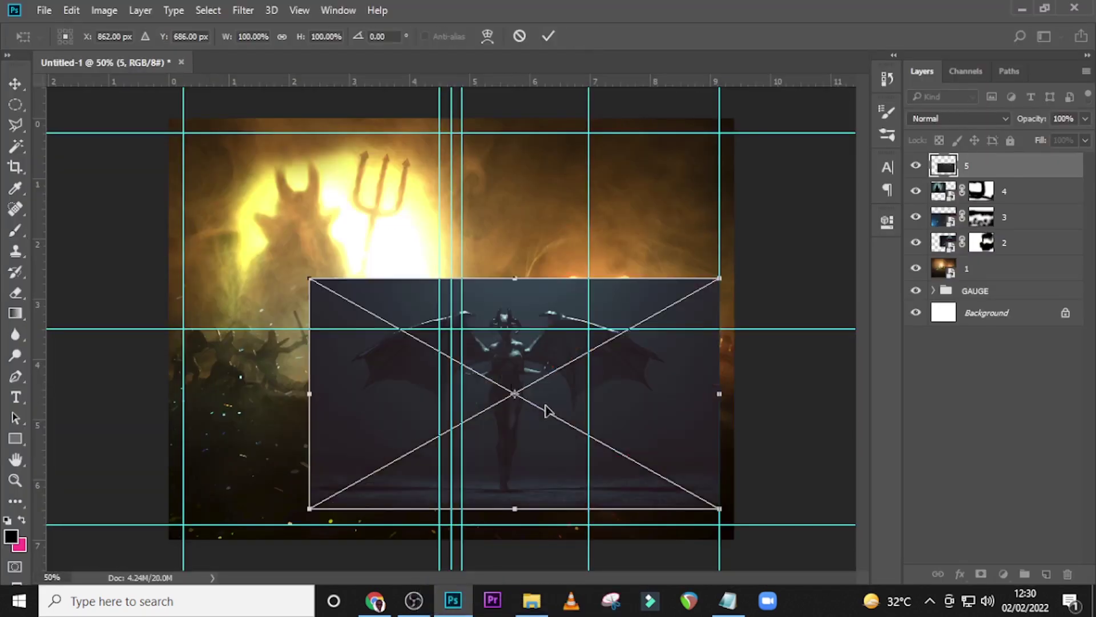
mouse_move(567, 417)
left_mouse_down()
mouse_move(519, 343)
mouse_move(588, 336)
mouse_move(665, 272)
mouse_move(701, 267)
mouse_move(715, 298)
left_mouse_up()
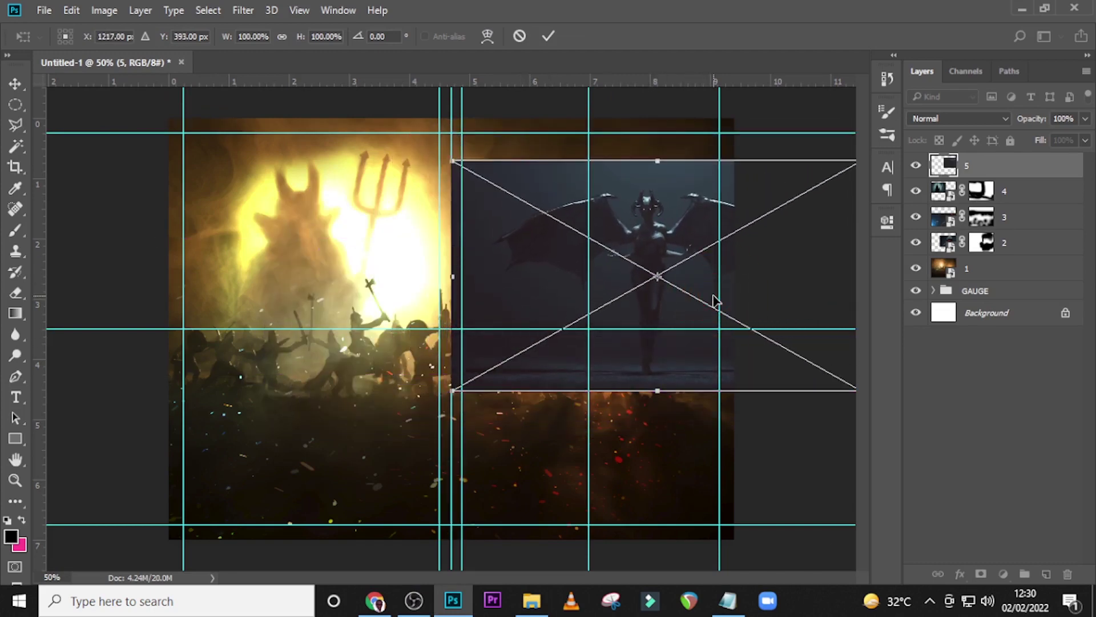
key("Return")
left_click(960, 118)
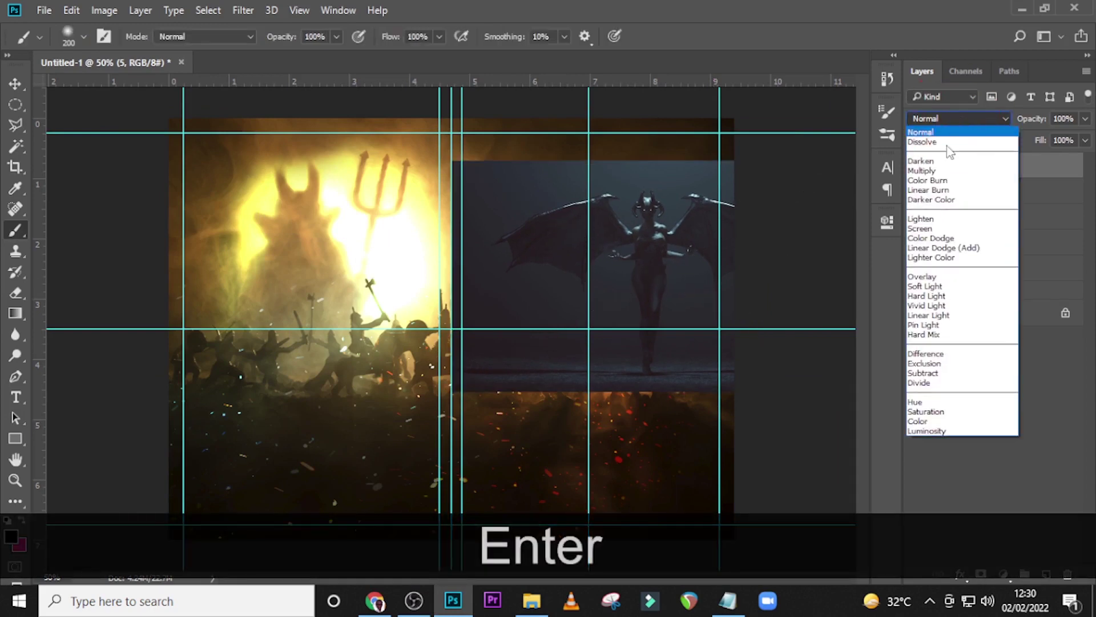
left_click(942, 239)
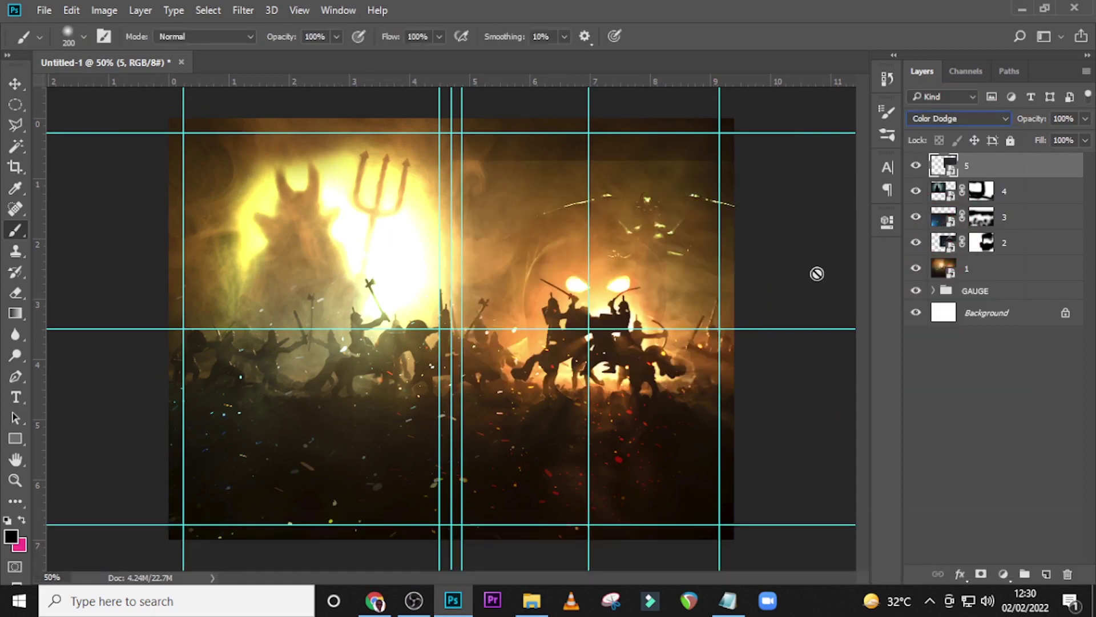
Mask out the edges of layer 5 with the 200 px black brush, and shift the winged figure slightly to the right.
left_click(981, 574)
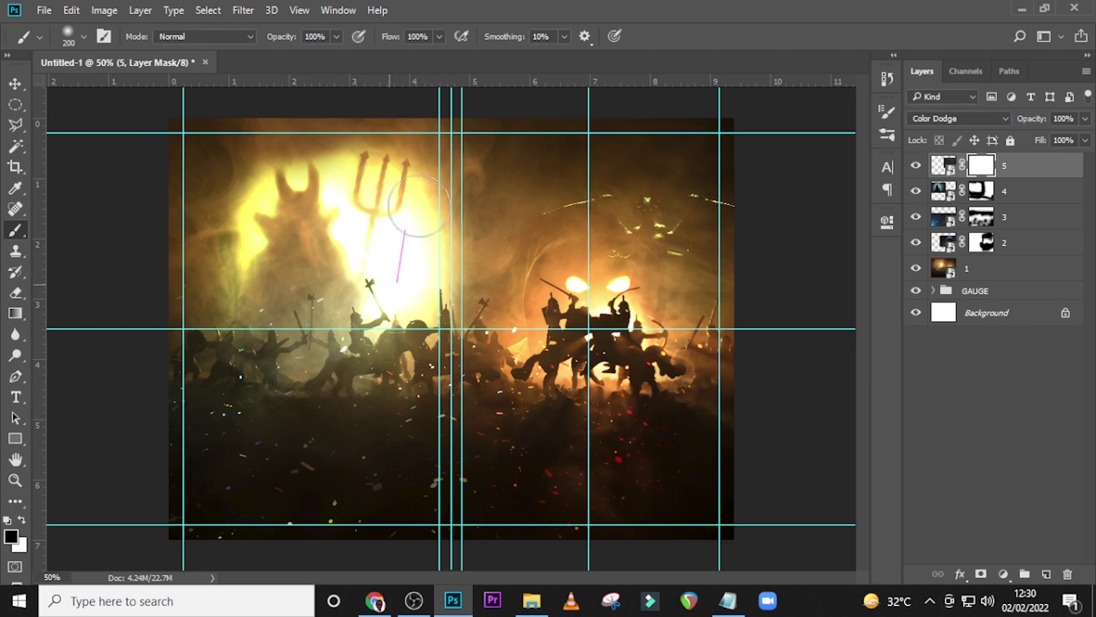
left_click_drag(670, 80, 824, 100)
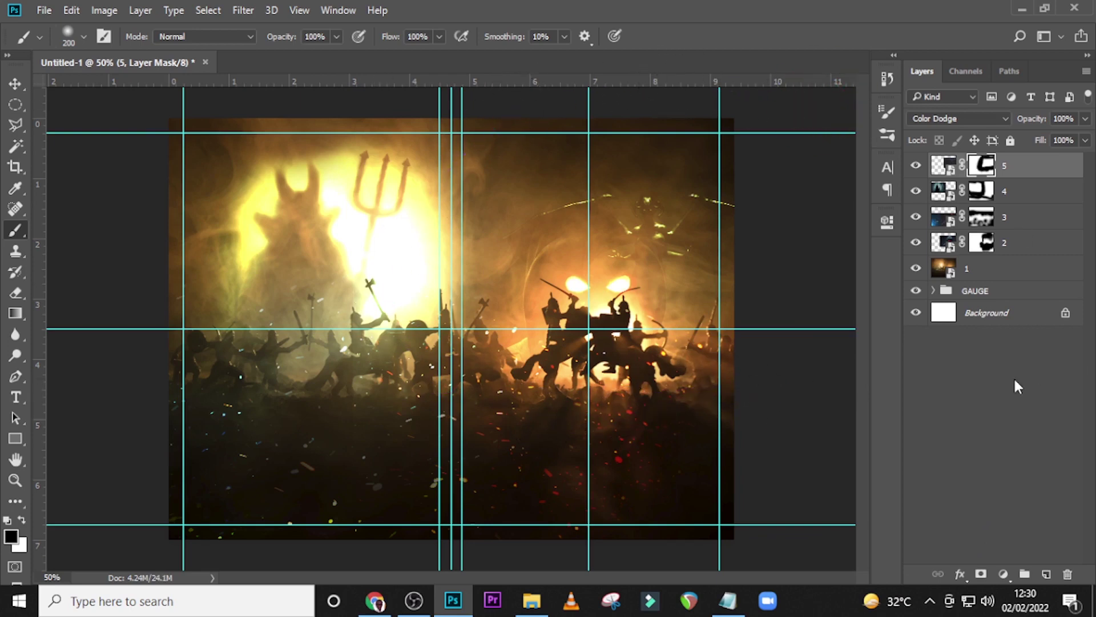
key("v")
left_click_drag(671, 232, 710, 235)
left_click_drag(684, 280, 673, 262)
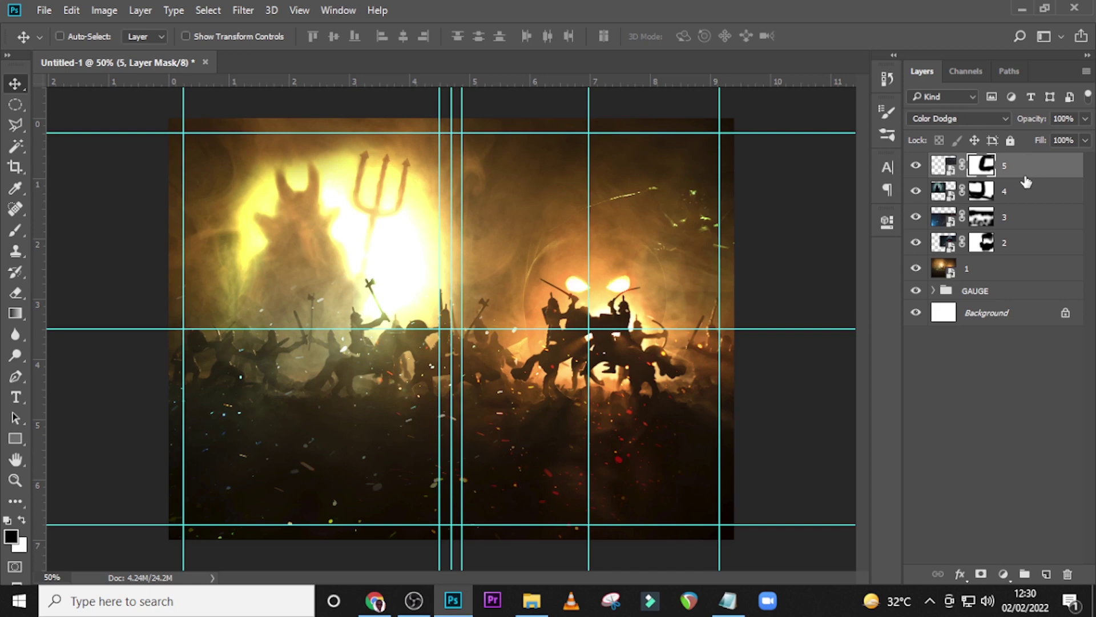
Group layers 1 to 5 and name the group IMAGES.
key("shift")
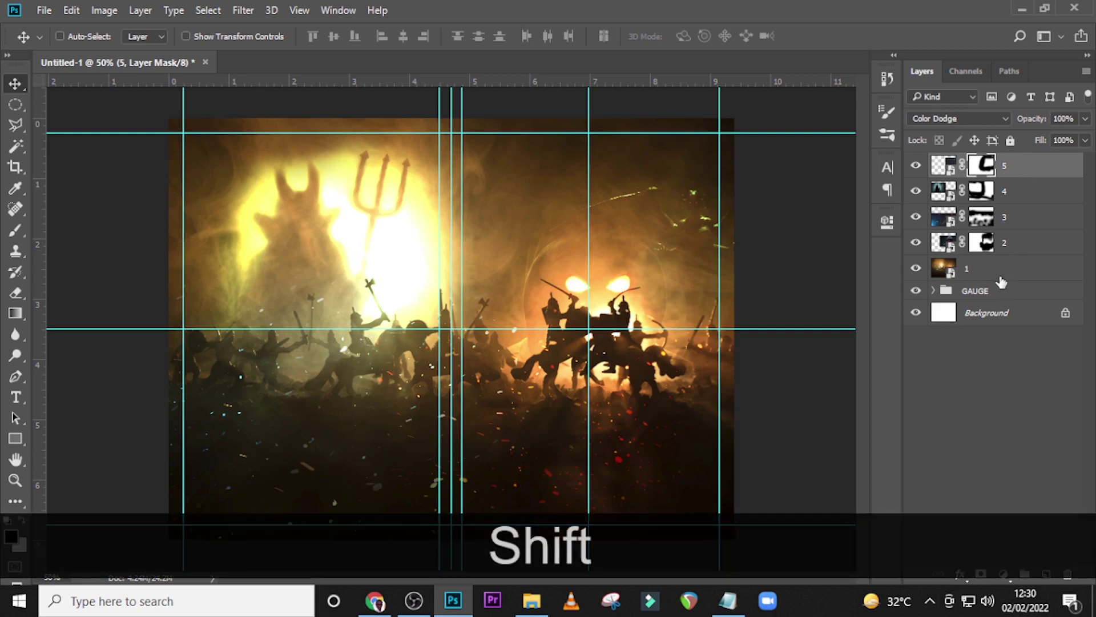
left_click(998, 270, "shift")
key("ctrl+shift+g")
double_click(977, 164)
key("Caps_Lock")
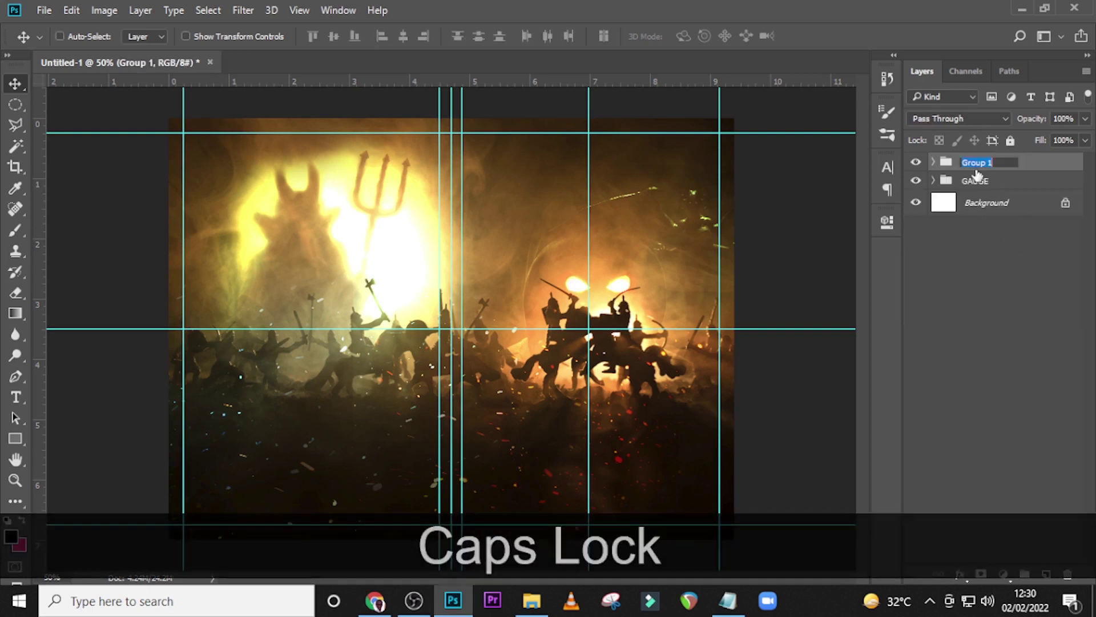
type("IMAGES")
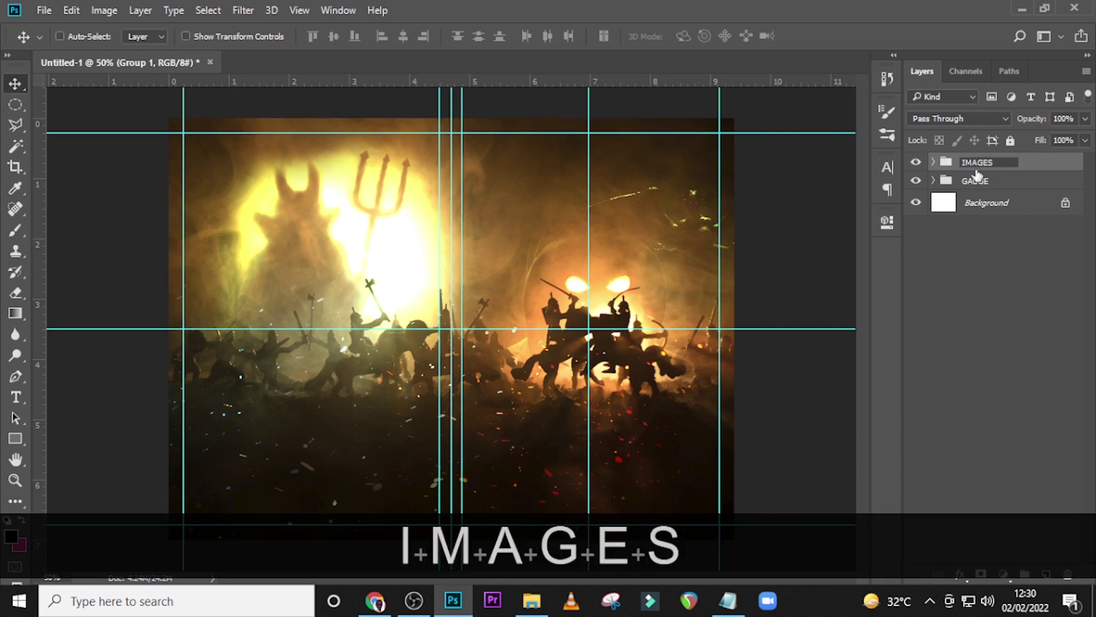
key("Return")
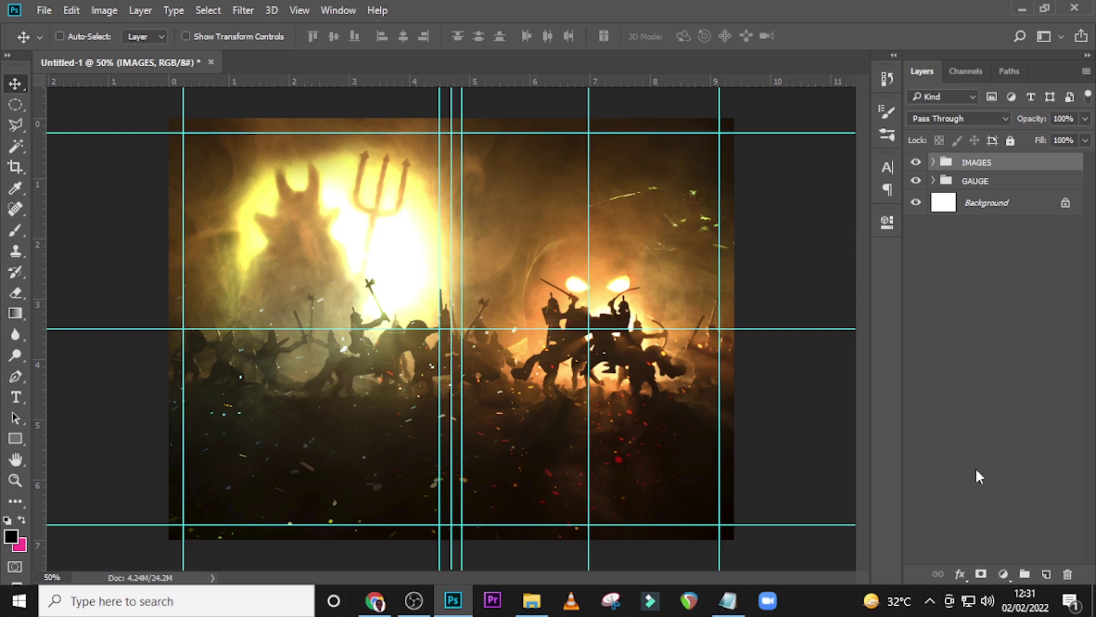
Add a black (000000) Solid Color fill layer above layer 5 in the IMAGES group and set its opacity to 88%.
left_click(934, 163)
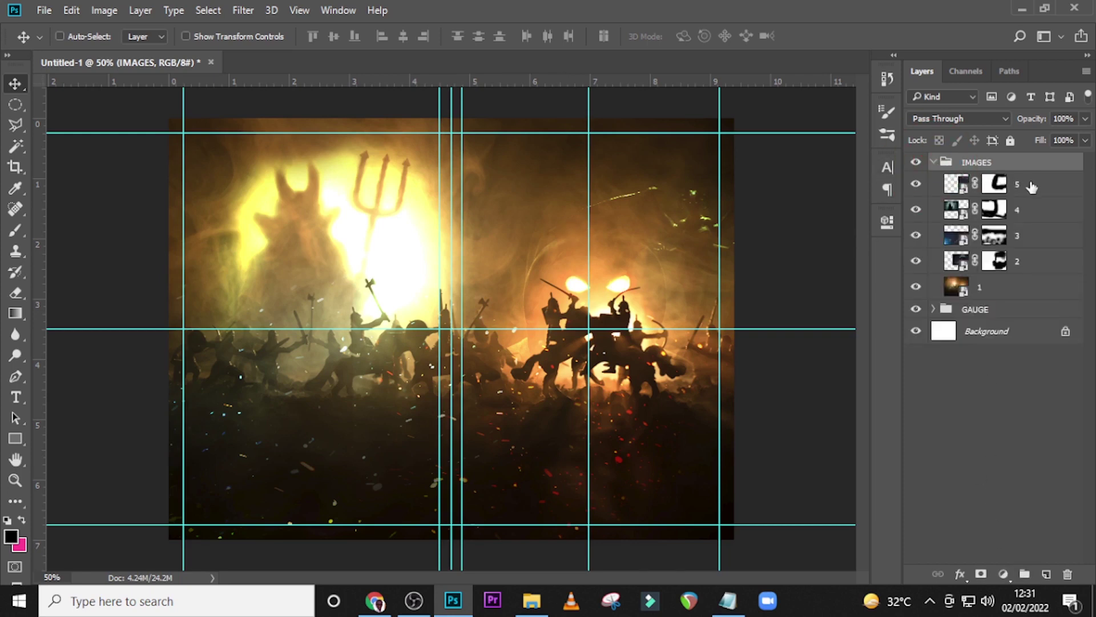
left_click(1033, 187)
left_click(1004, 573)
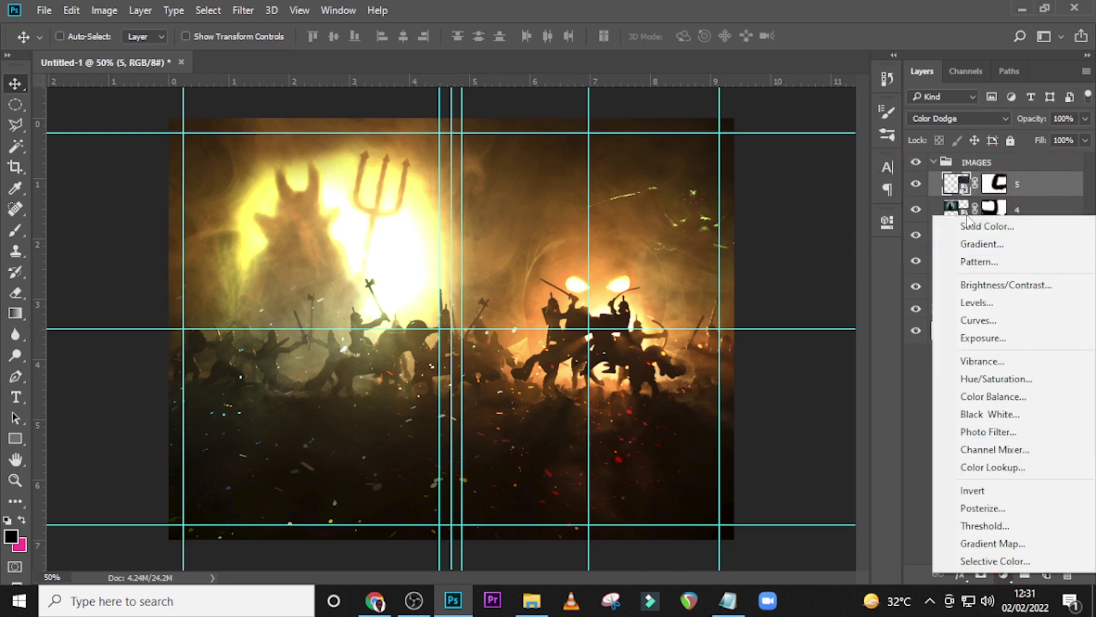
left_click(981, 228)
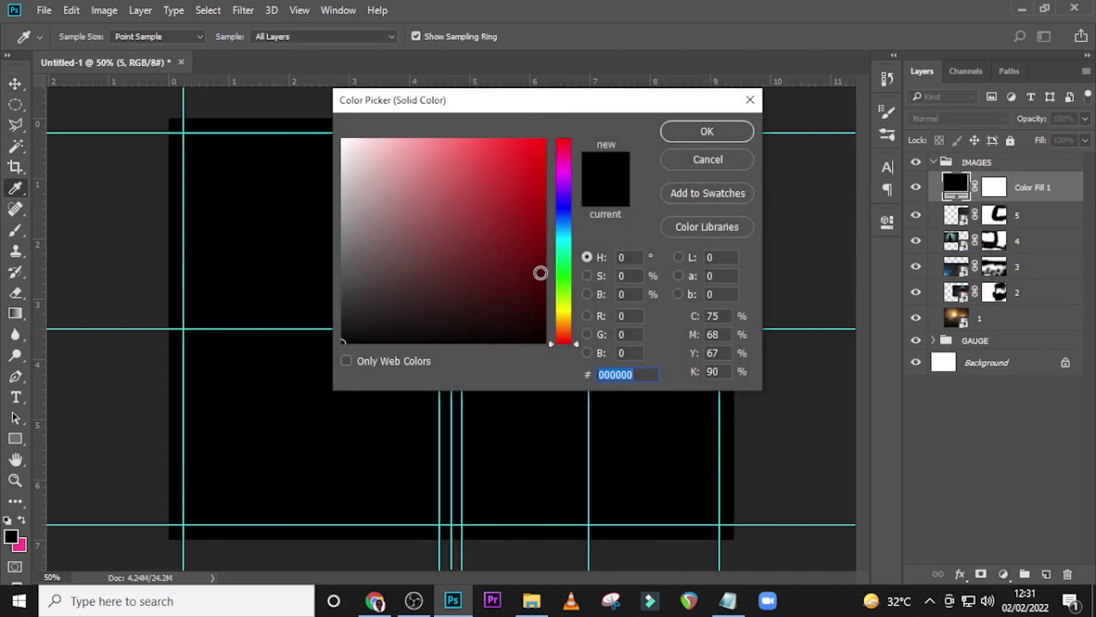
left_click(700, 130)
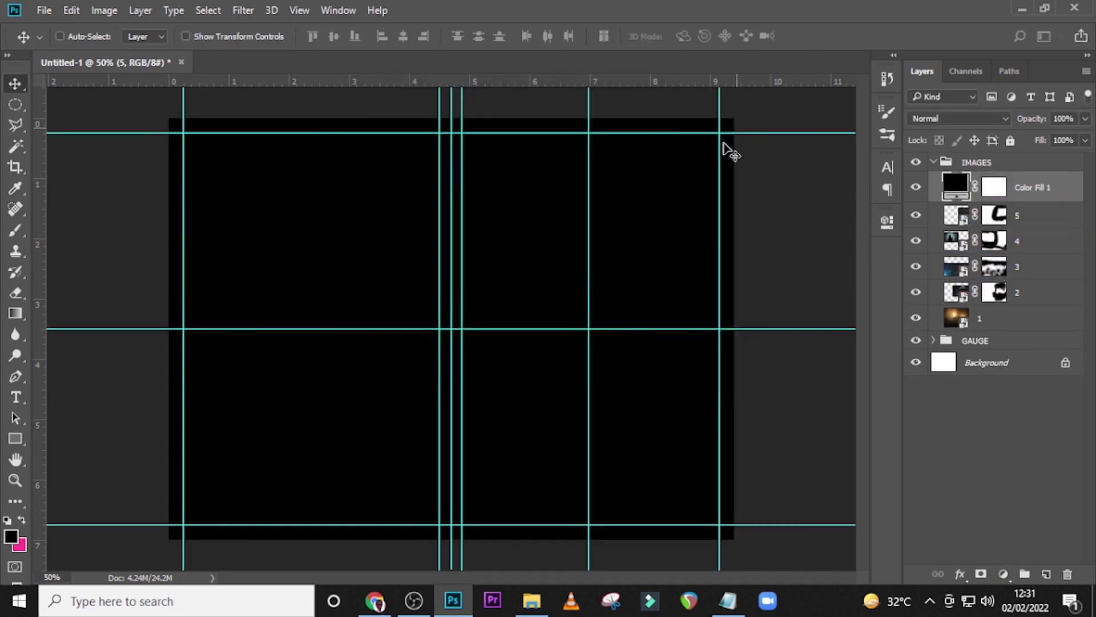
left_click(1084, 120)
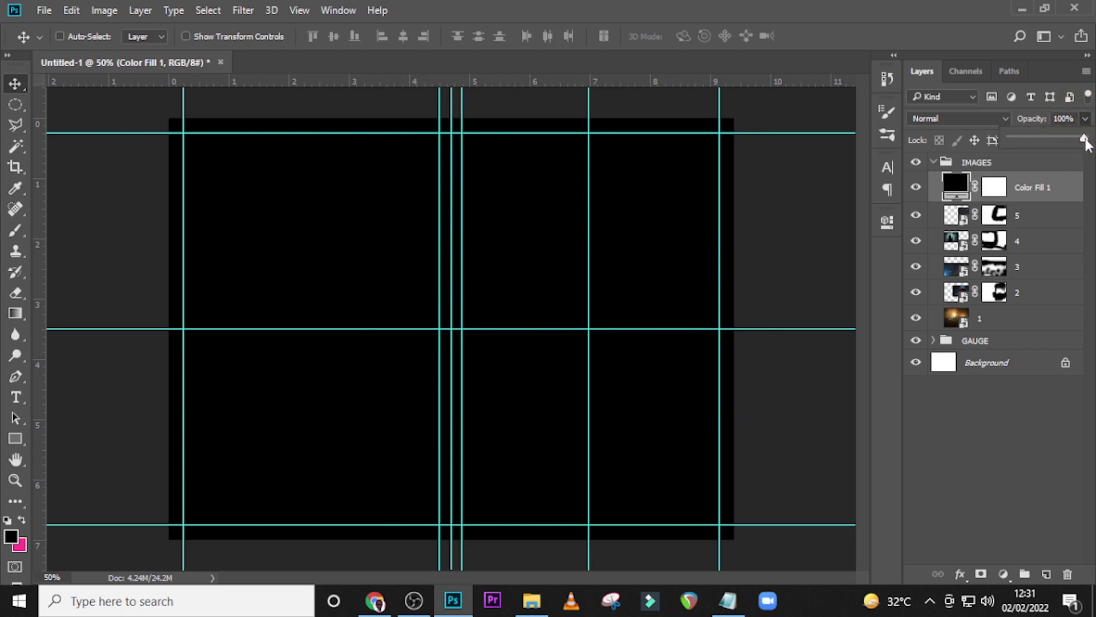
left_click_drag(1078, 143, 1076, 141)
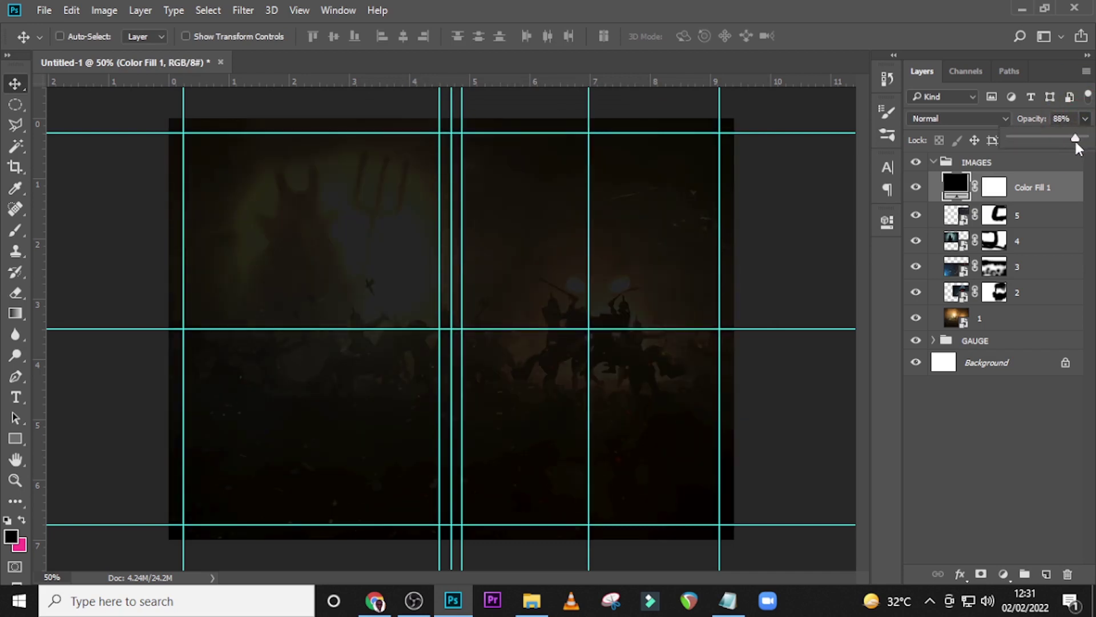
Paint black on the fill layer's mask with a 900 px brush to reveal the battling riders on the right-hand panel.
left_click(994, 188)
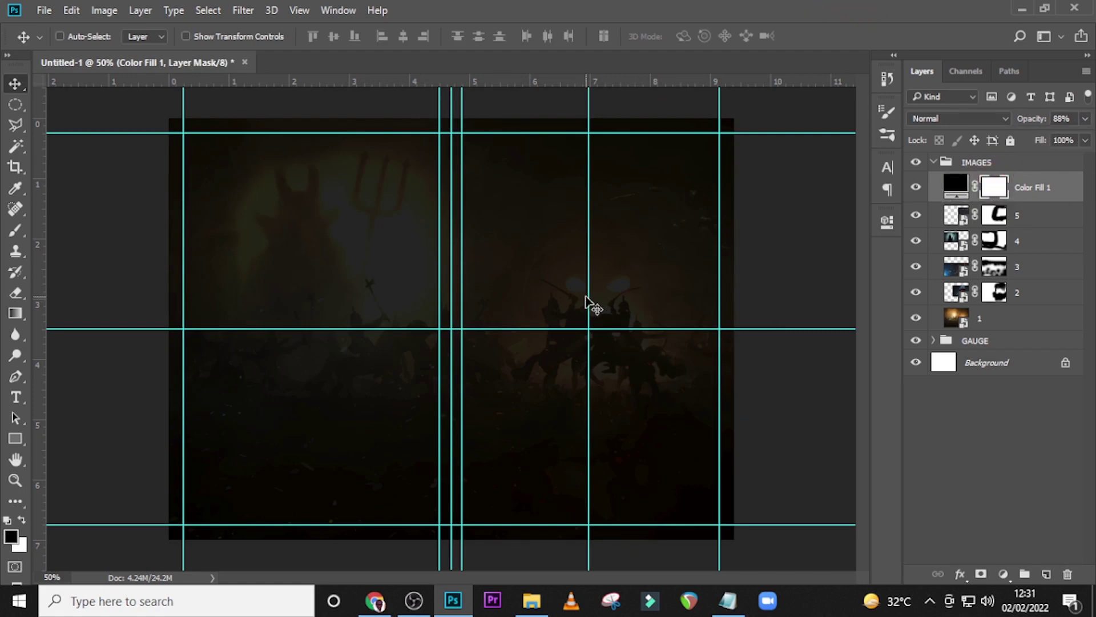
key("bracketright")
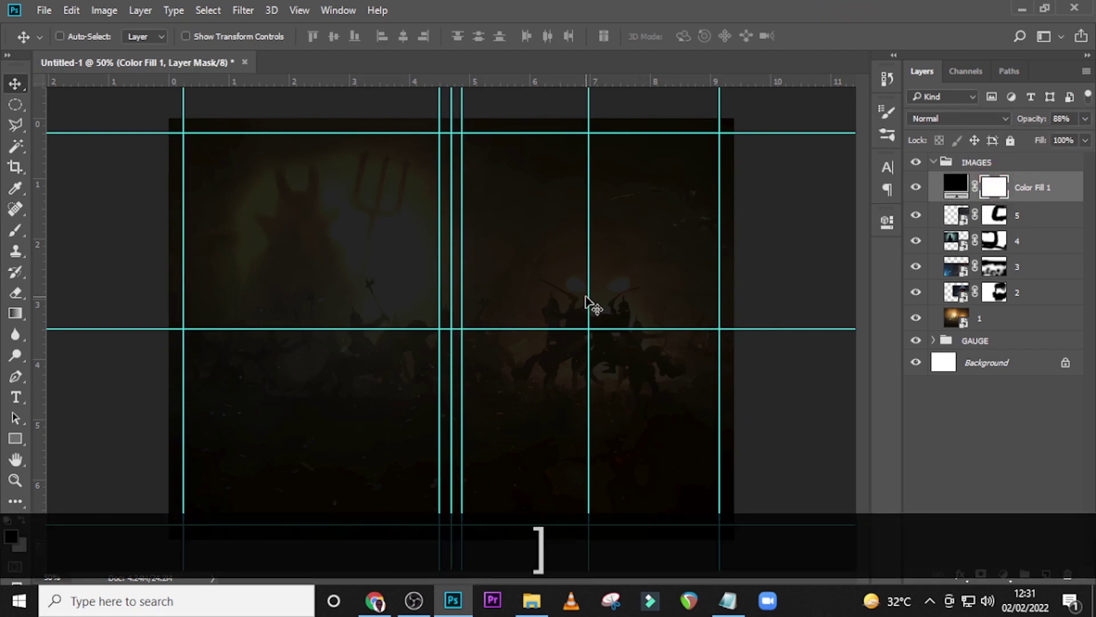
key("b")
key("Caps_Lock")
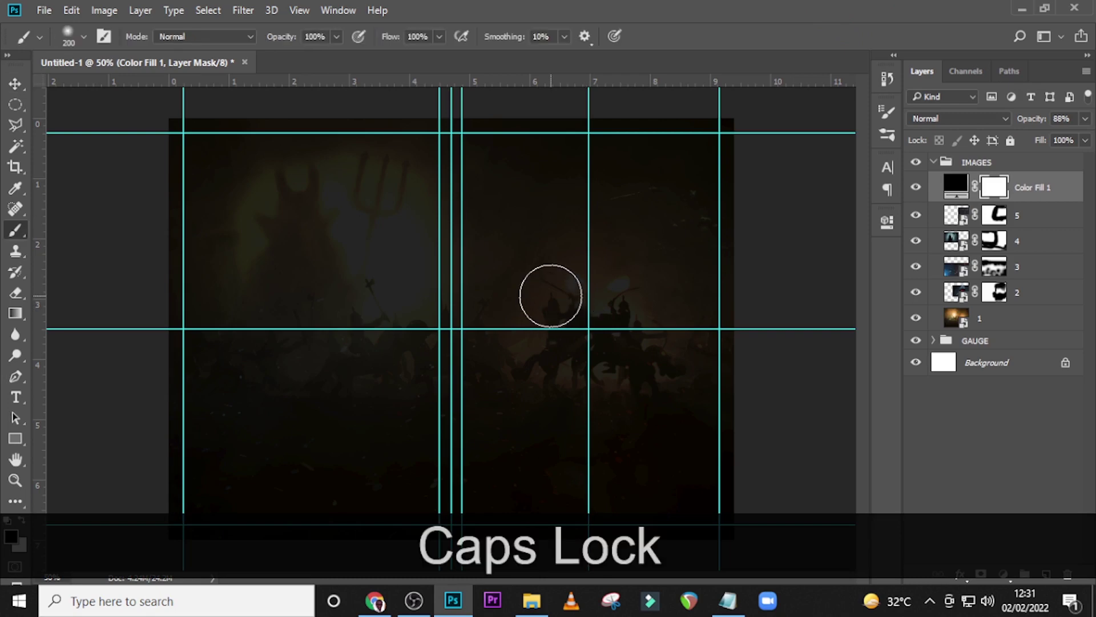
key("bracketright")
key("bracketright")
key("bracketright")
key("bracketright")
key("bracketright")
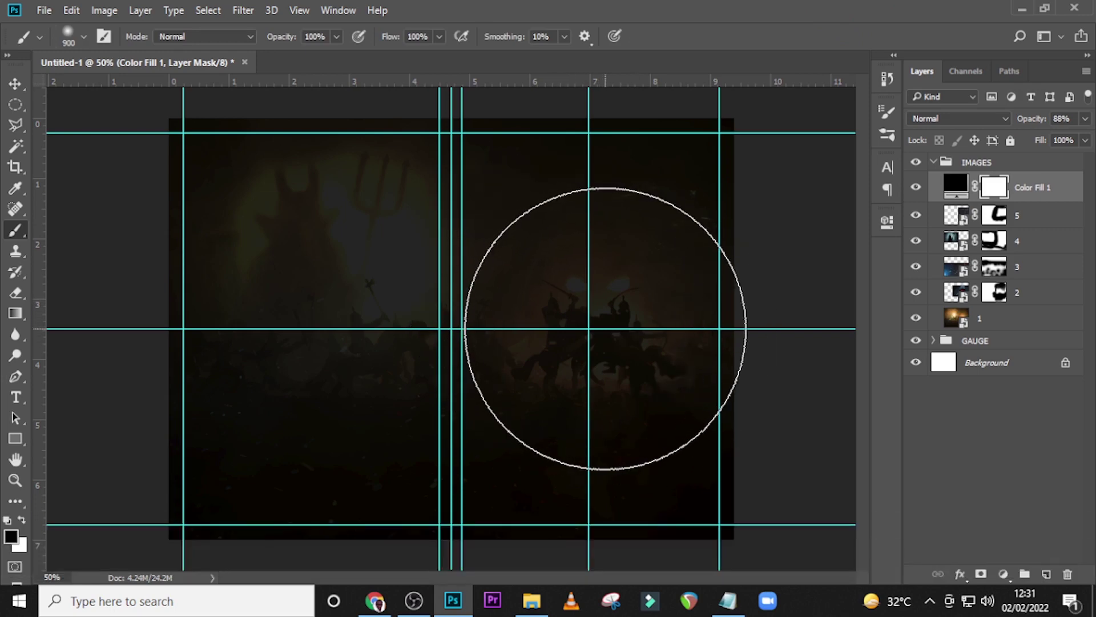
left_click(603, 329)
left_click(517, 347)
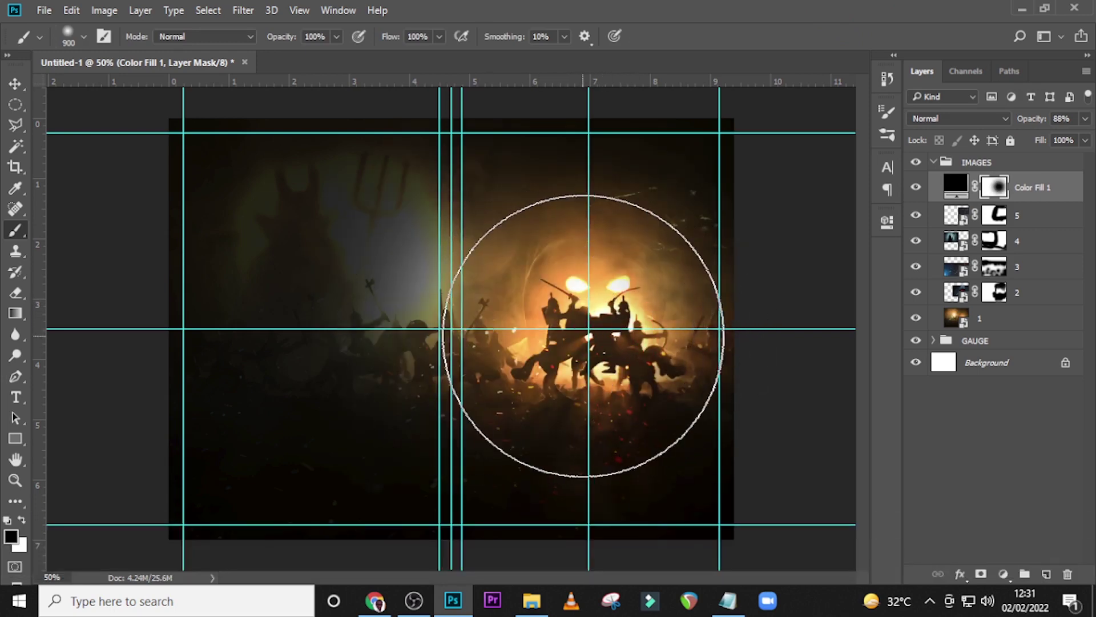
left_click(588, 328)
Reveal the horned figure and trident on the left-hand panel by painting black on the fill layer's mask.
left_click(341, 274)
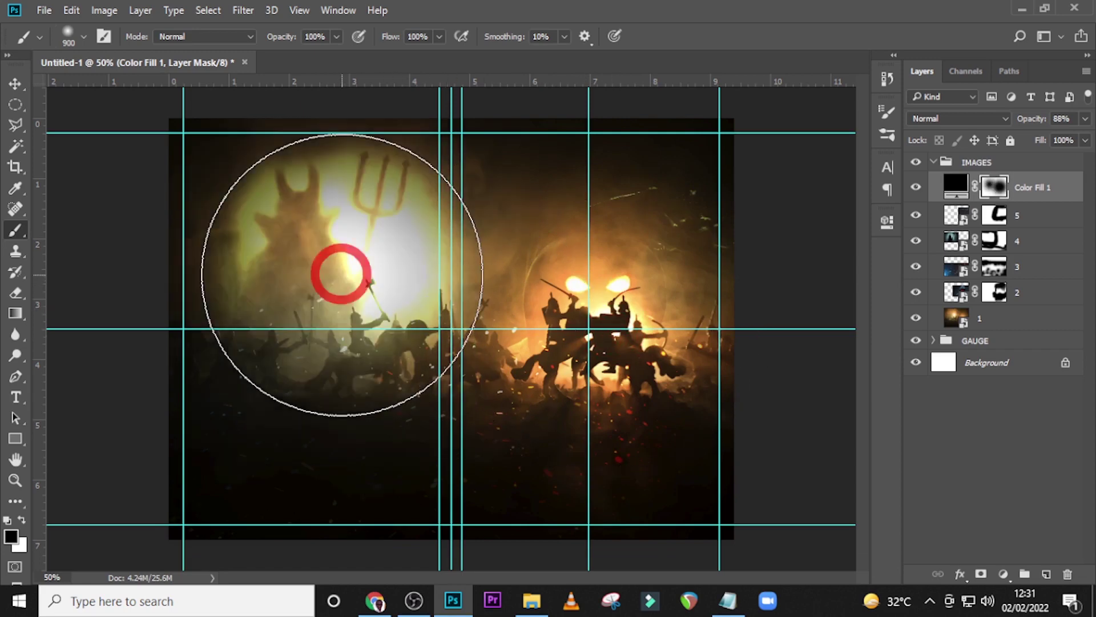
left_click(319, 321)
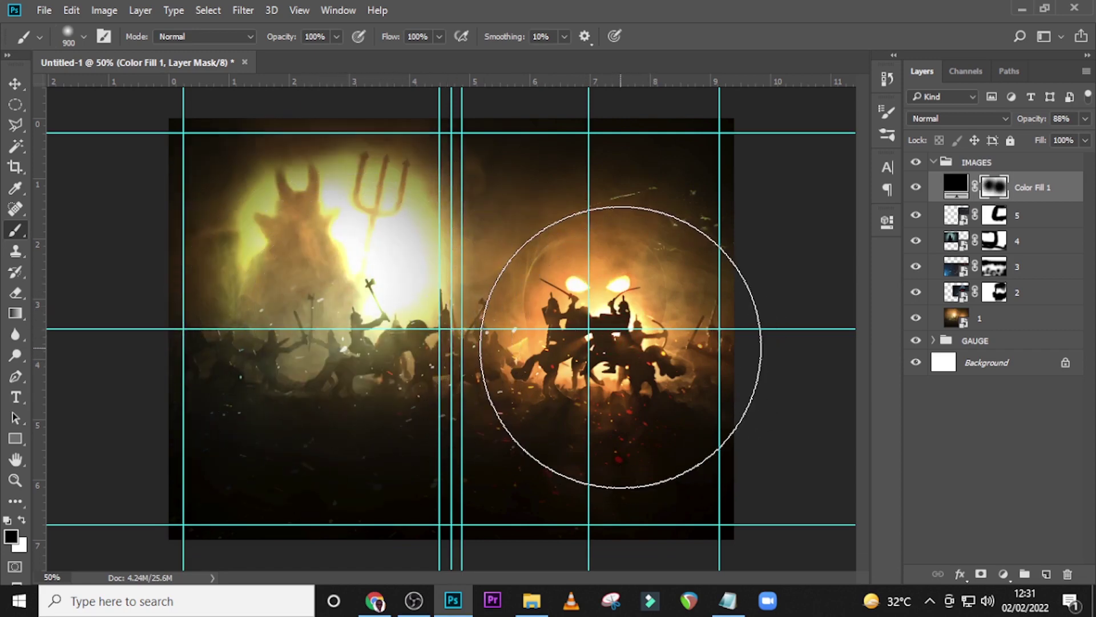
left_click(301, 291)
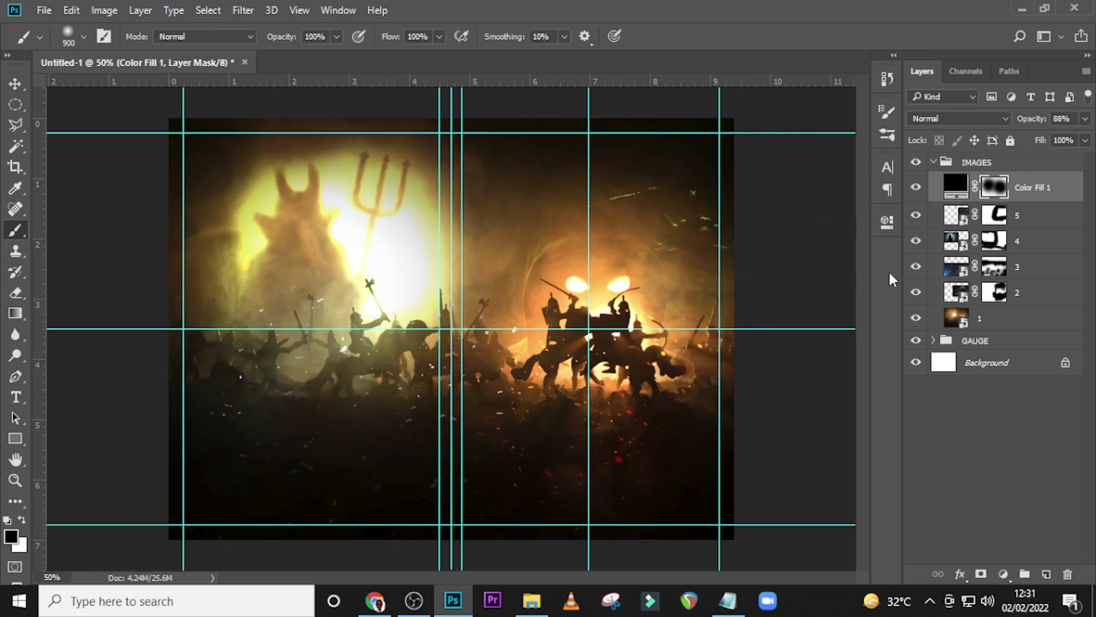
Add an Exposure adjustment layer above the black fill layer and set its exposure to 2.78.
left_click(1033, 190)
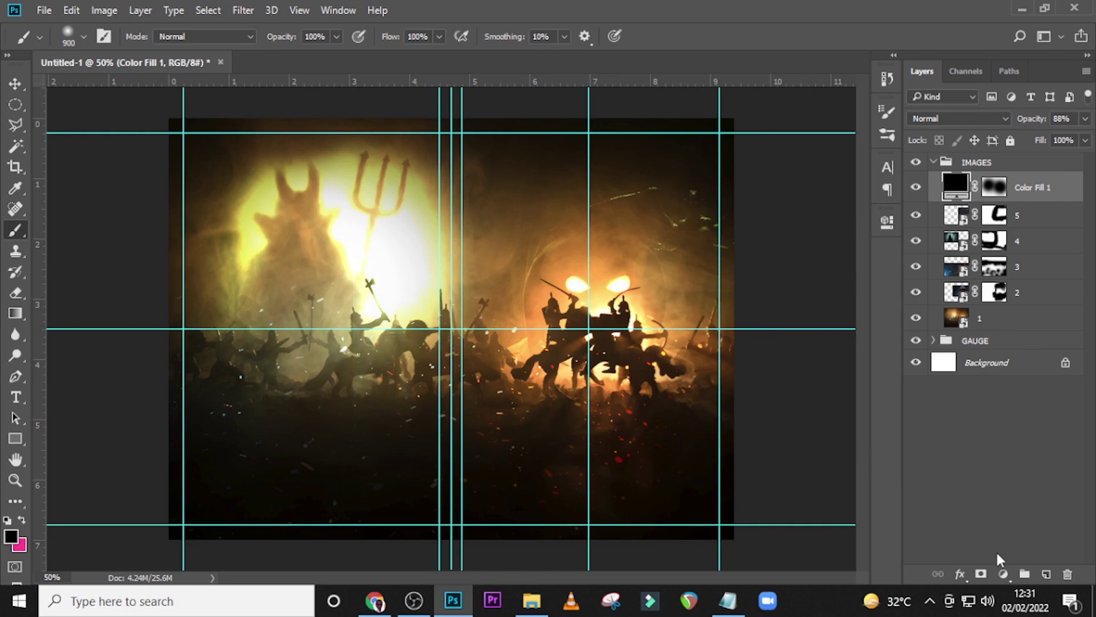
left_click(1003, 574)
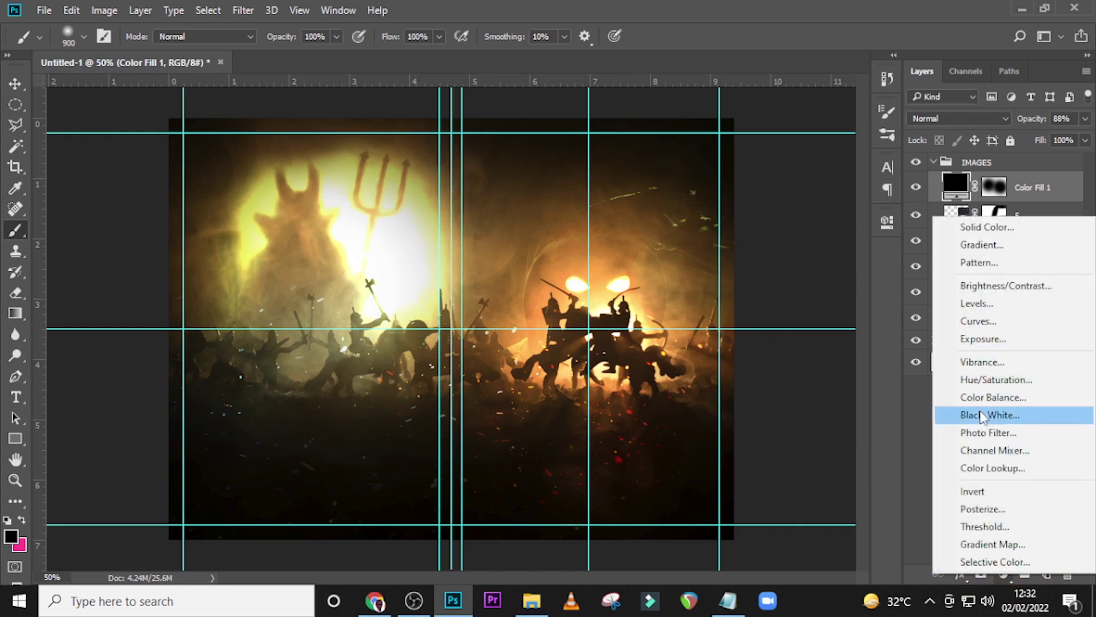
left_click(977, 338)
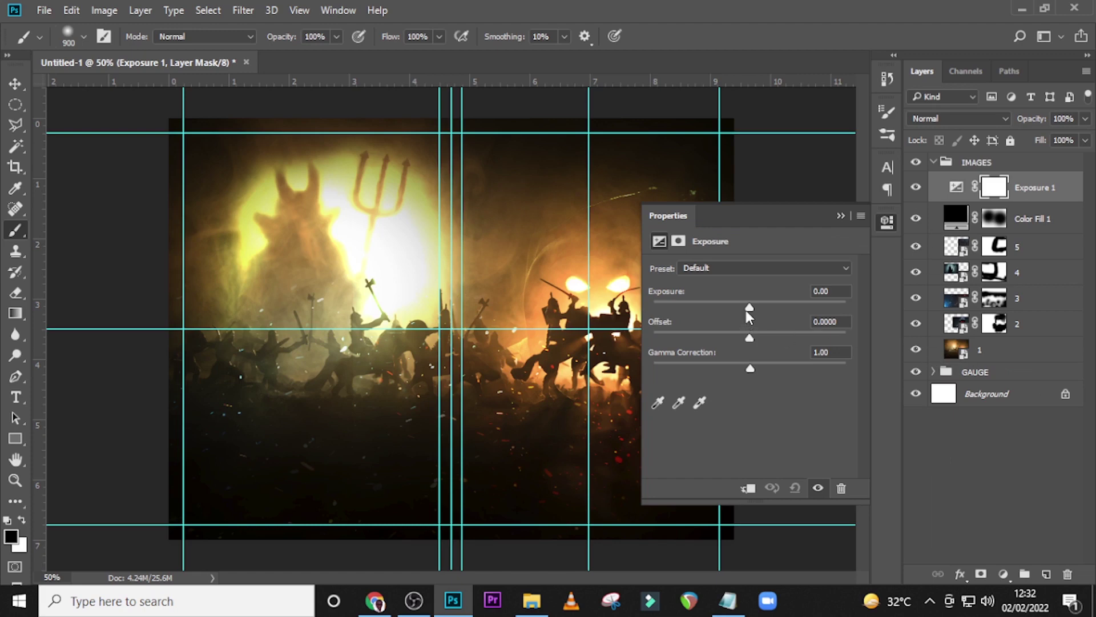
left_click(839, 294)
type("2.78")
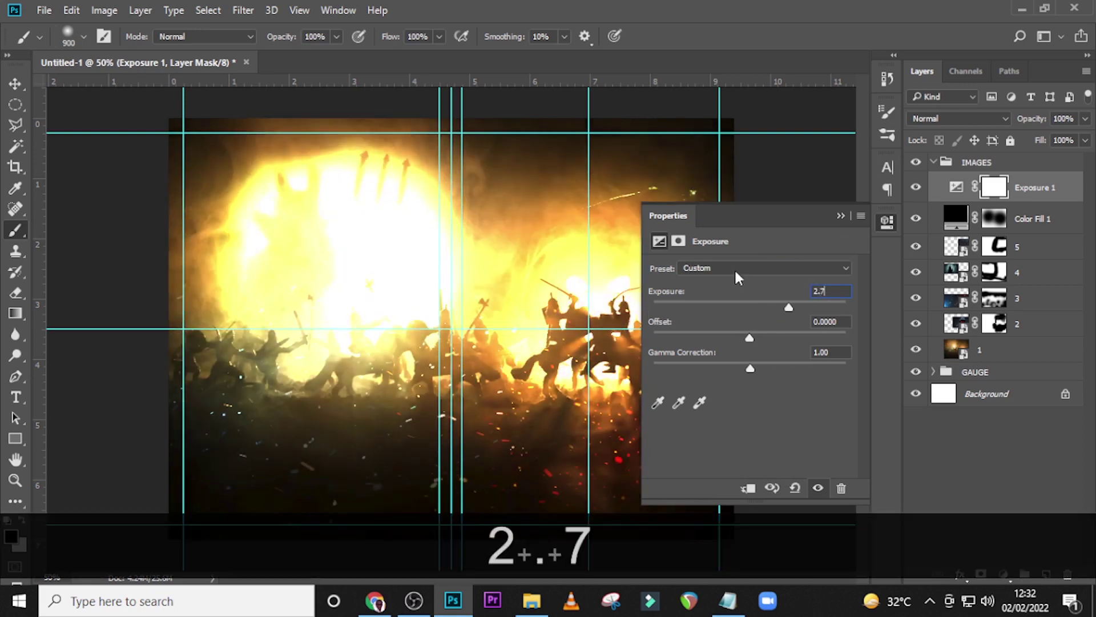
left_click(840, 322)
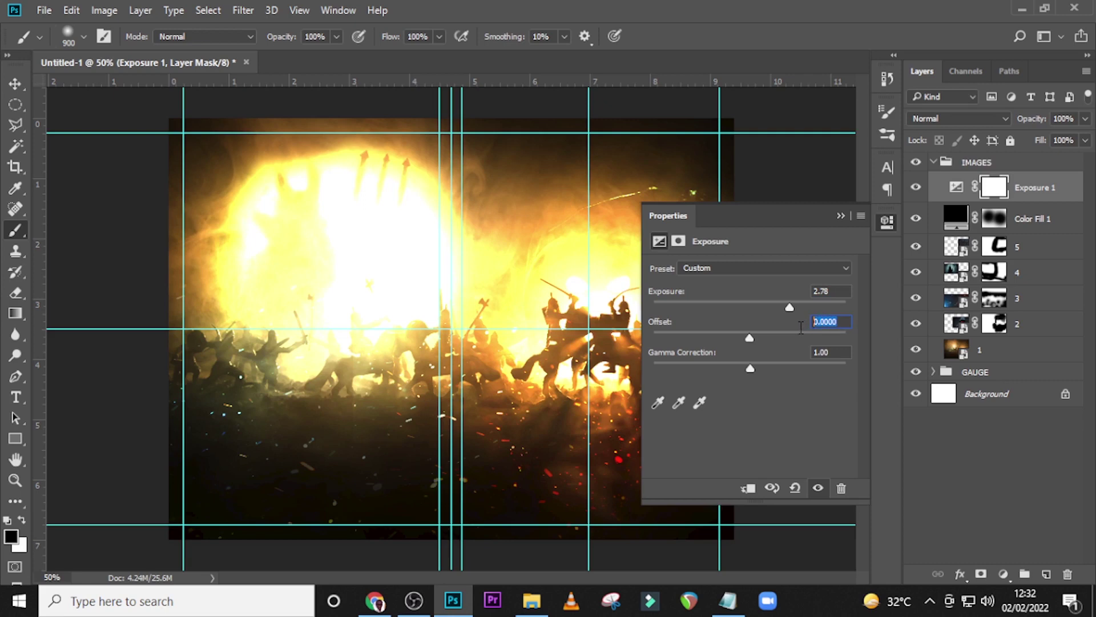
left_click_drag(829, 355, 822, 351)
left_click(839, 216)
Invert the Exposure adjustment layer's mask to black.
left_click(997, 189)
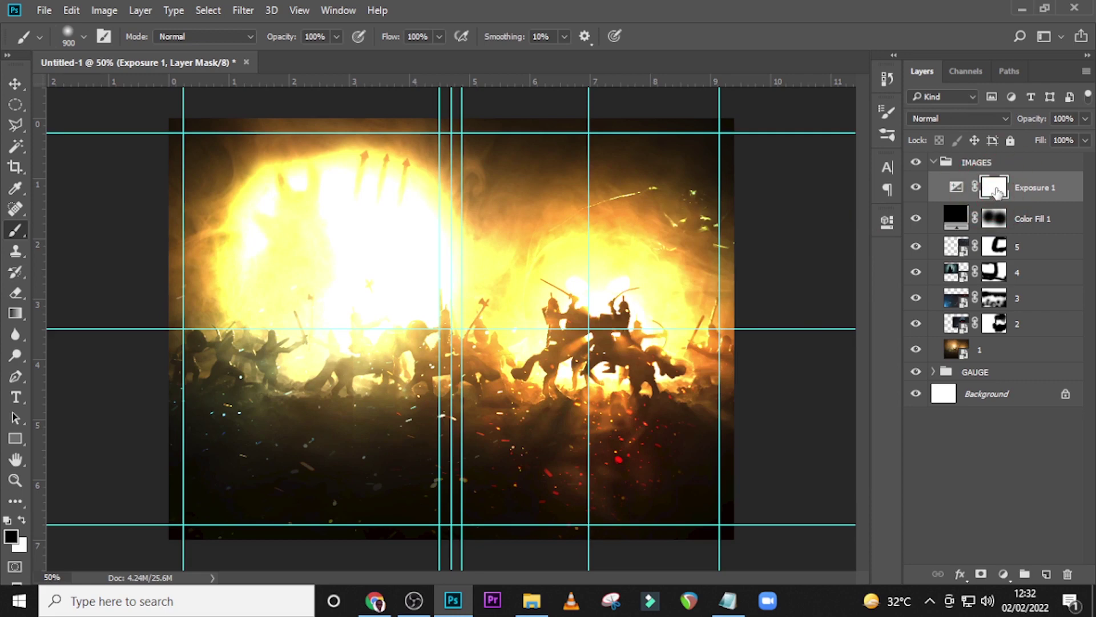
key("ctrl")
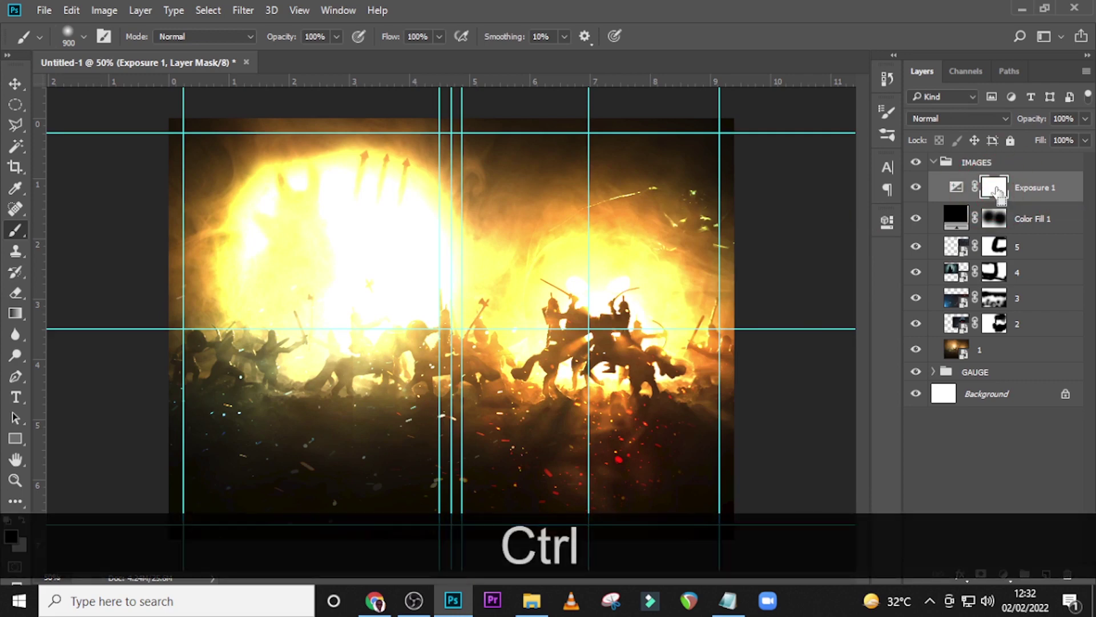
key("ctrl+i")
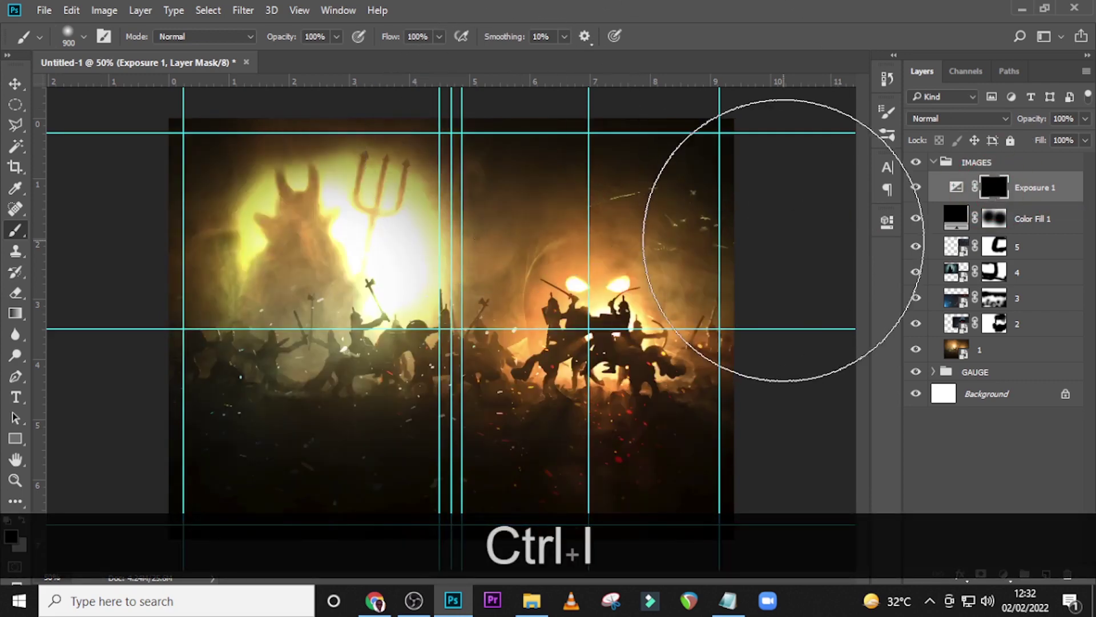
Paint white on the exposure mask with a 400 px brush over the riders to brighten the glow around them.
key("bracketleft")
key("bracketleft")
key("bracketleft")
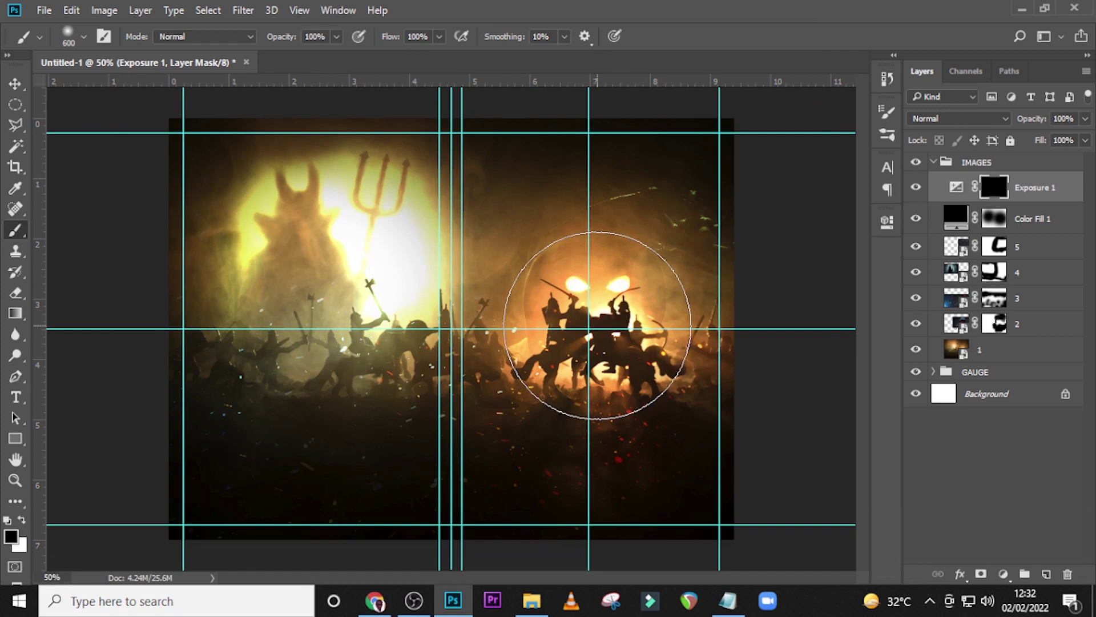
key("bracketleft")
key("bracketleft")
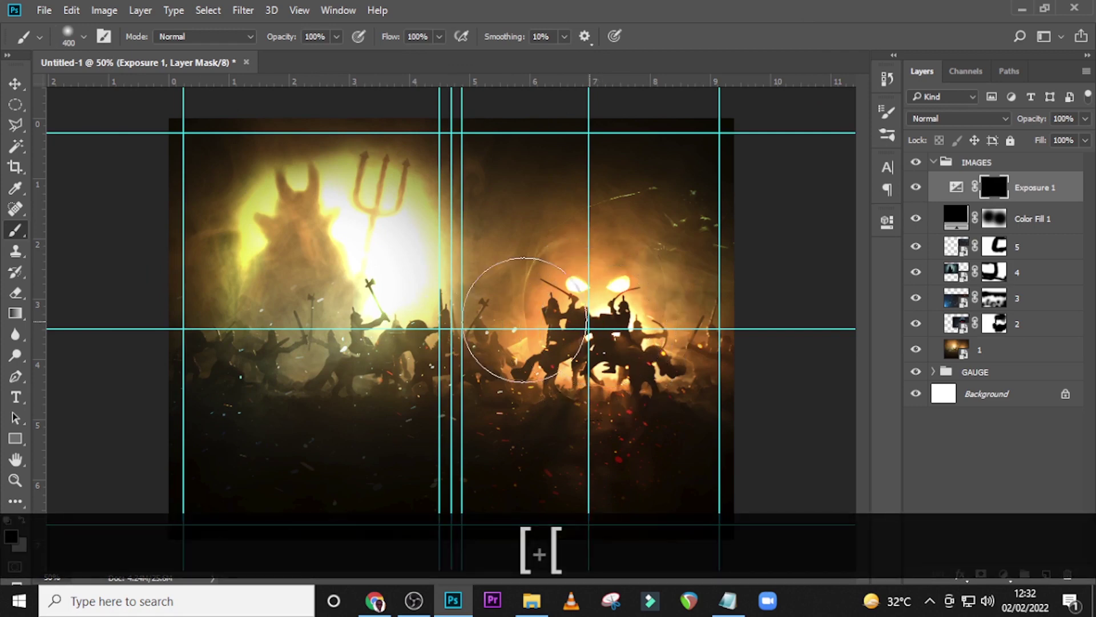
left_click(24, 520)
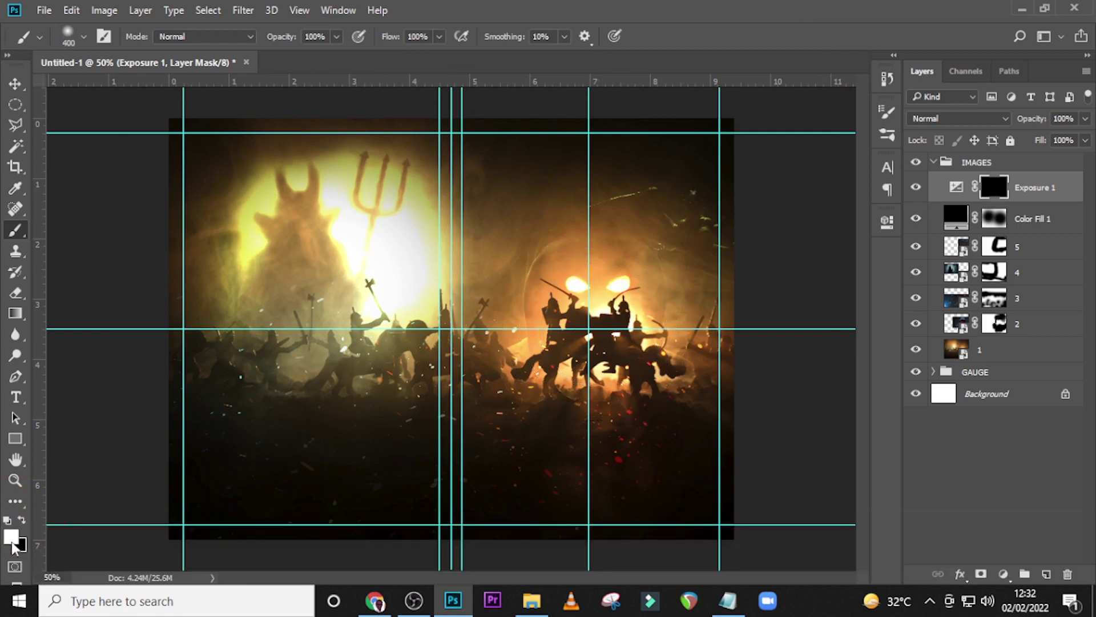
left_click(605, 311)
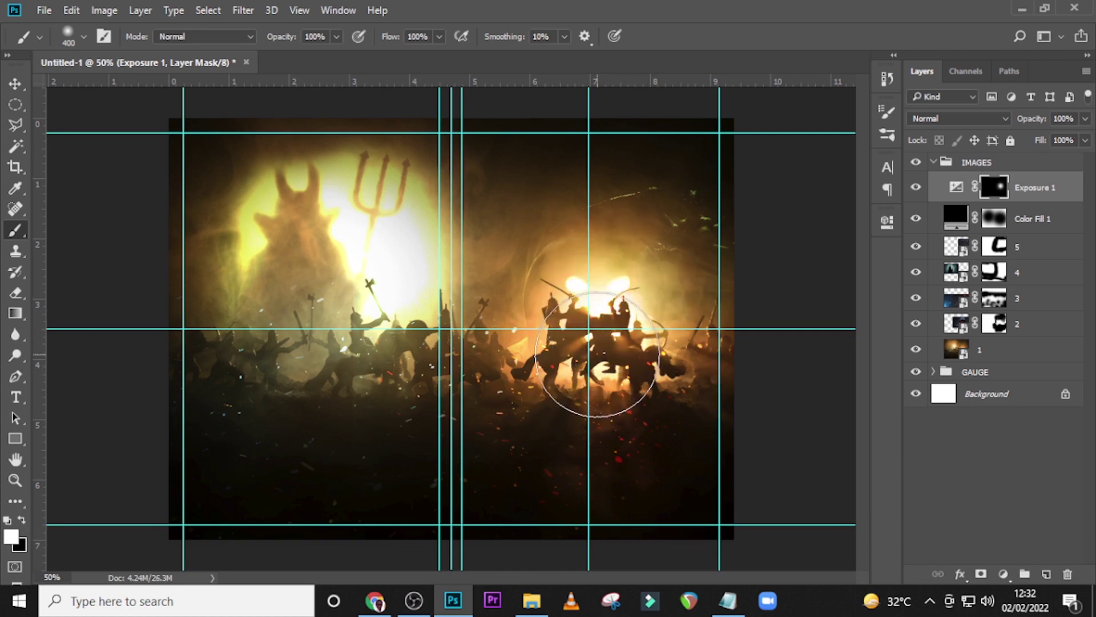
left_click(598, 355)
left_click(600, 330)
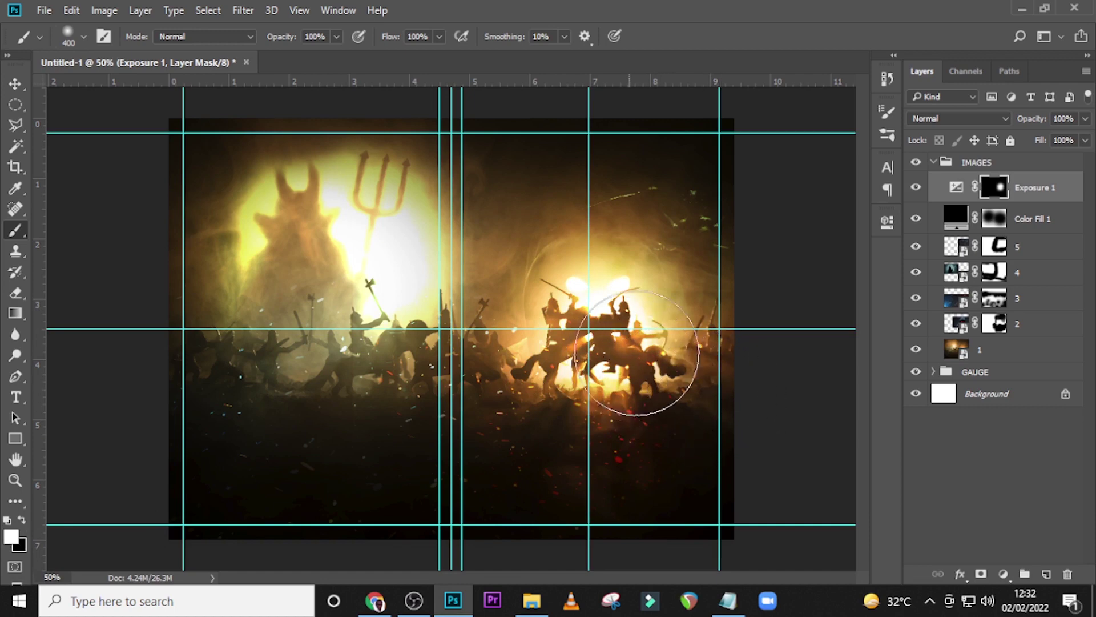
Group the IMAGES and GAUGE groups together and name the new group BG.
left_click(934, 162)
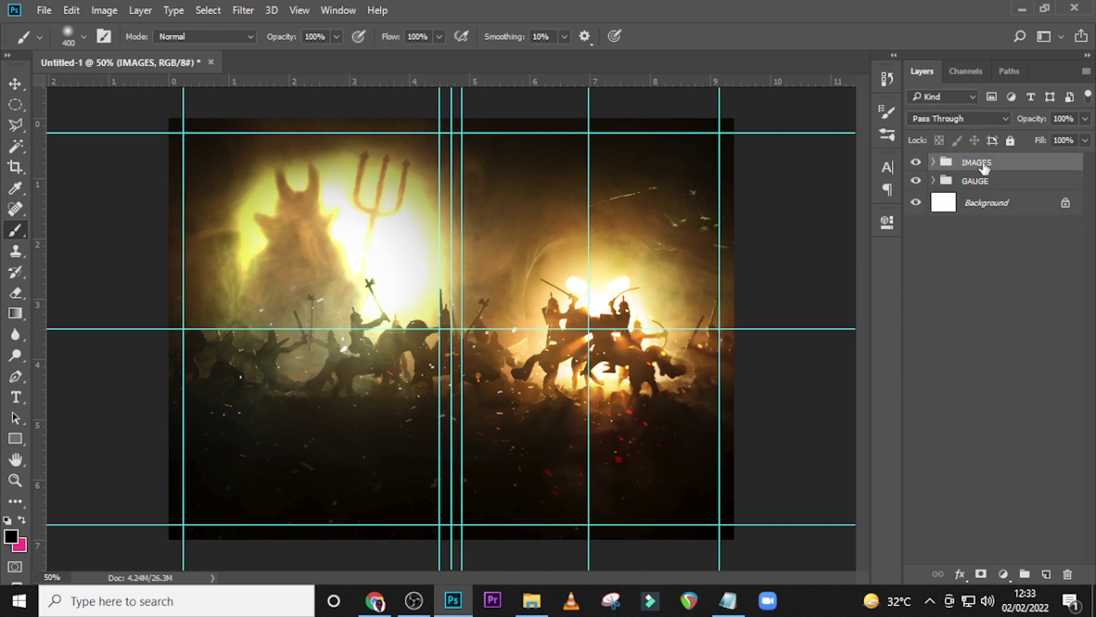
key("ctrl")
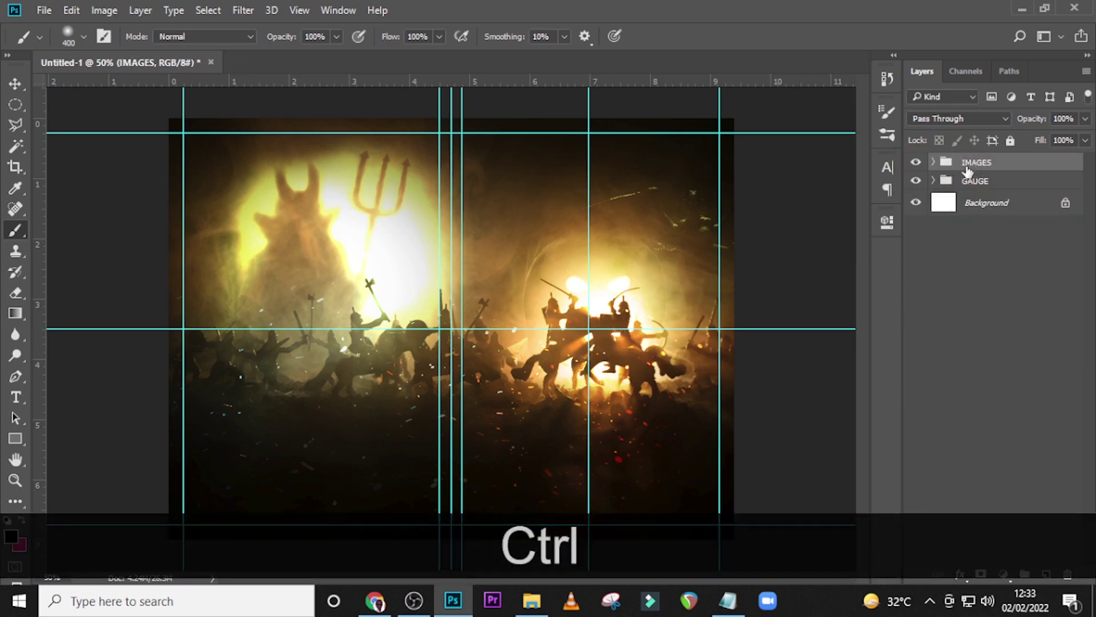
left_click(916, 162)
left_click(916, 162)
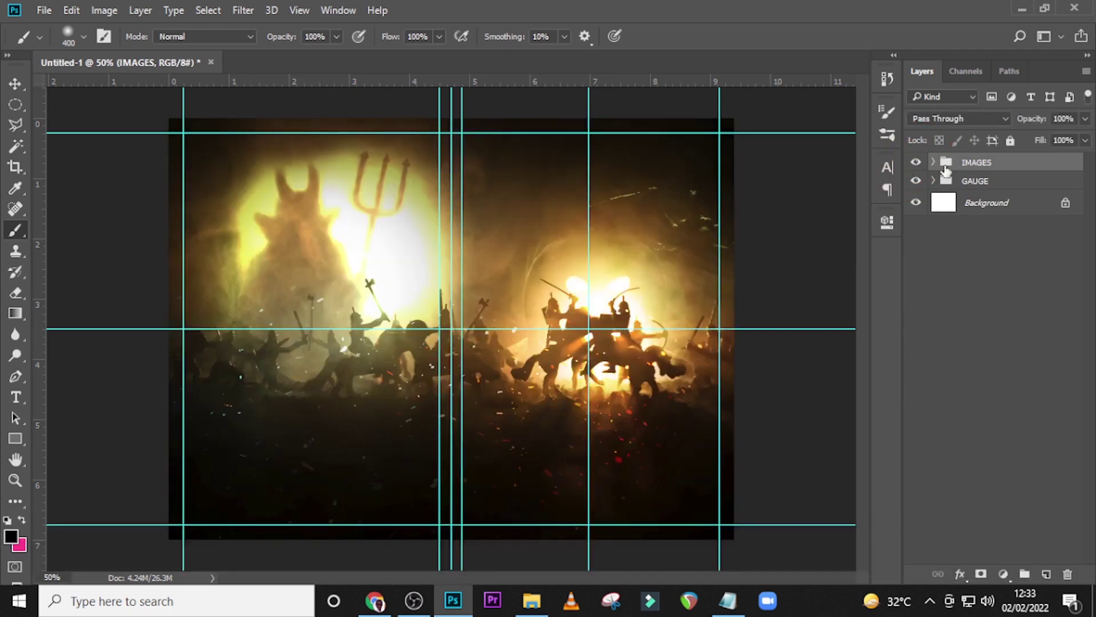
left_click(987, 180, "ctrl")
key("ctrl+g")
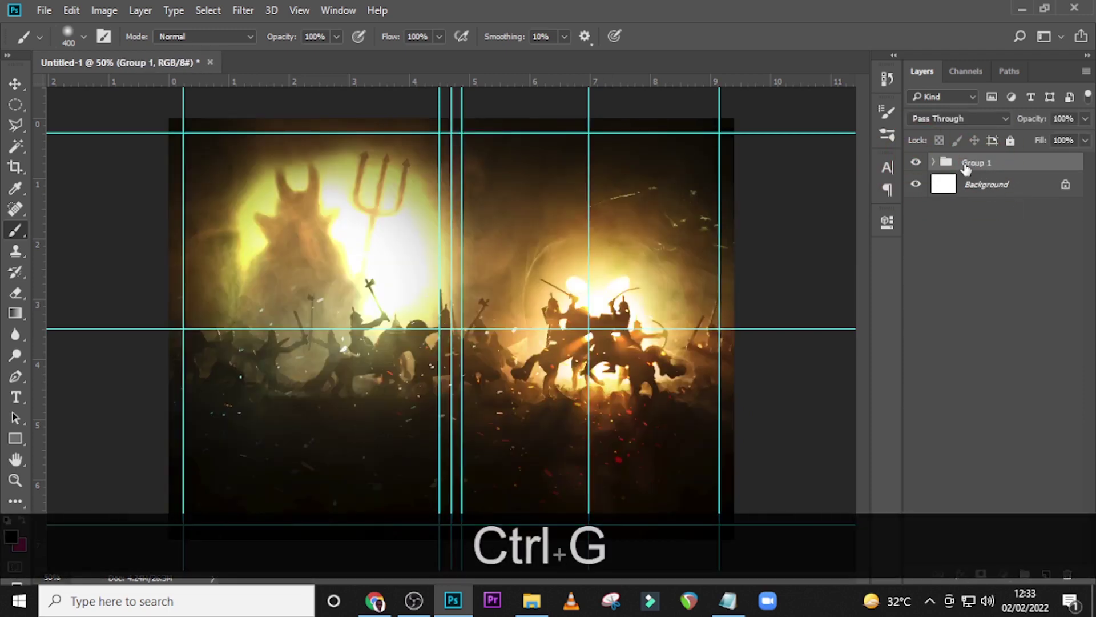
double_click(974, 163)
type("b")
key("BackSpace")
key("Caps_Lock")
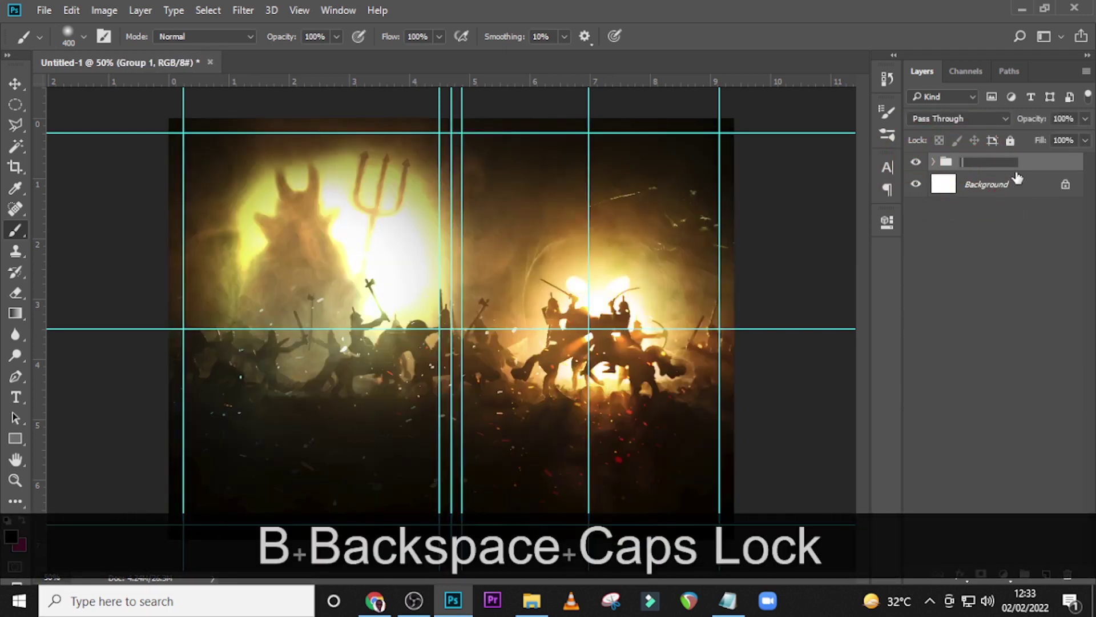
type("BG")
key("Return")
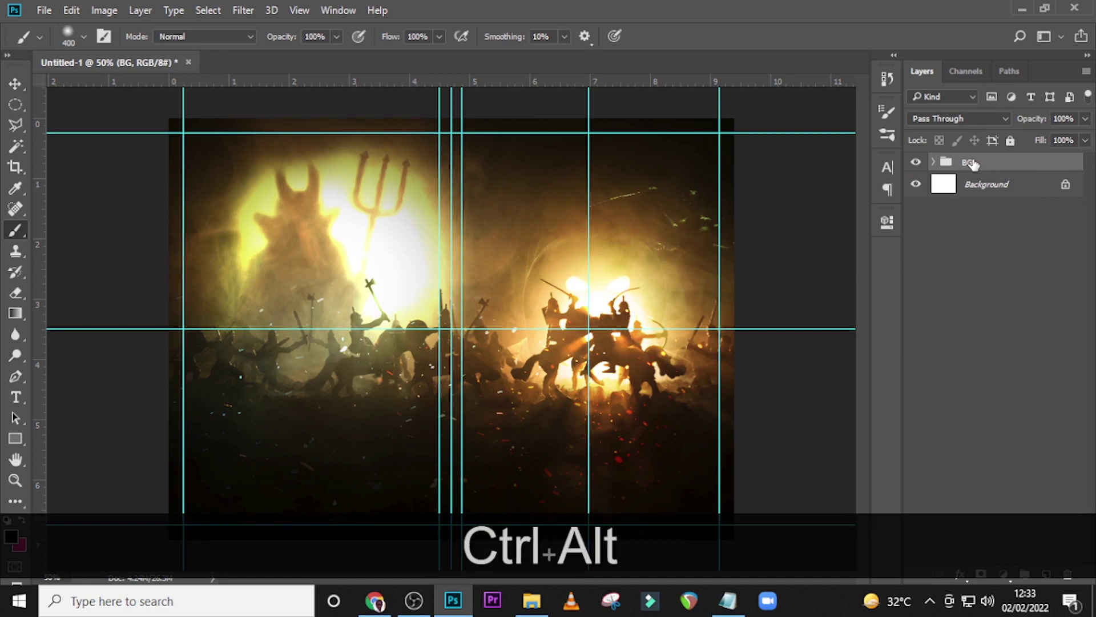
Stamp all visible layers into a new layer above BG and convert it to a Smart Object.
key("ctrl+alt+shift+e")
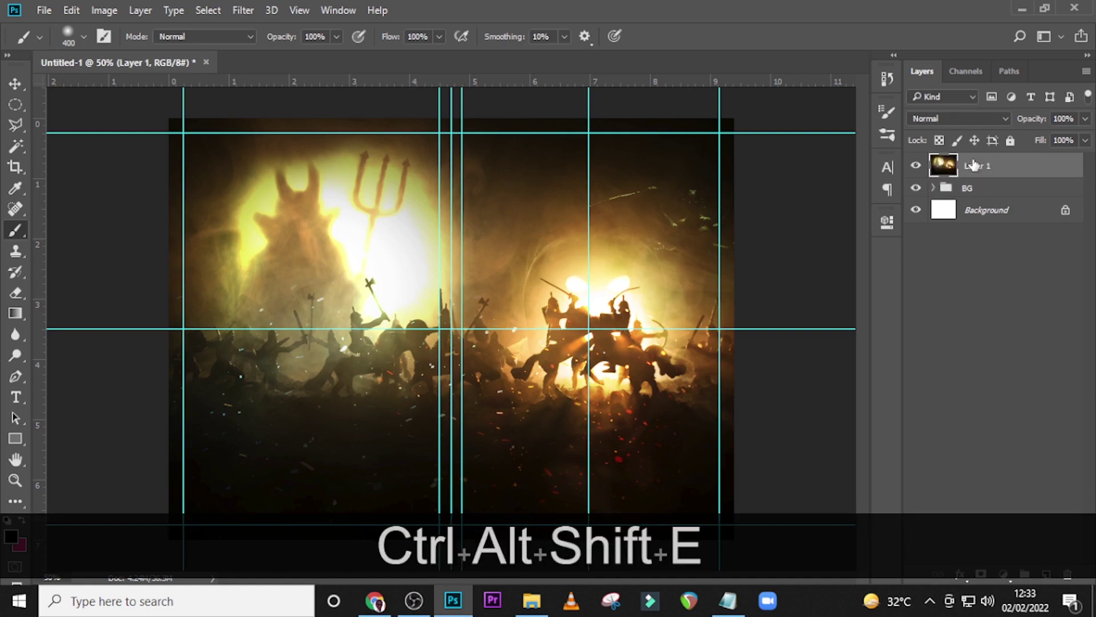
right_click(1071, 165)
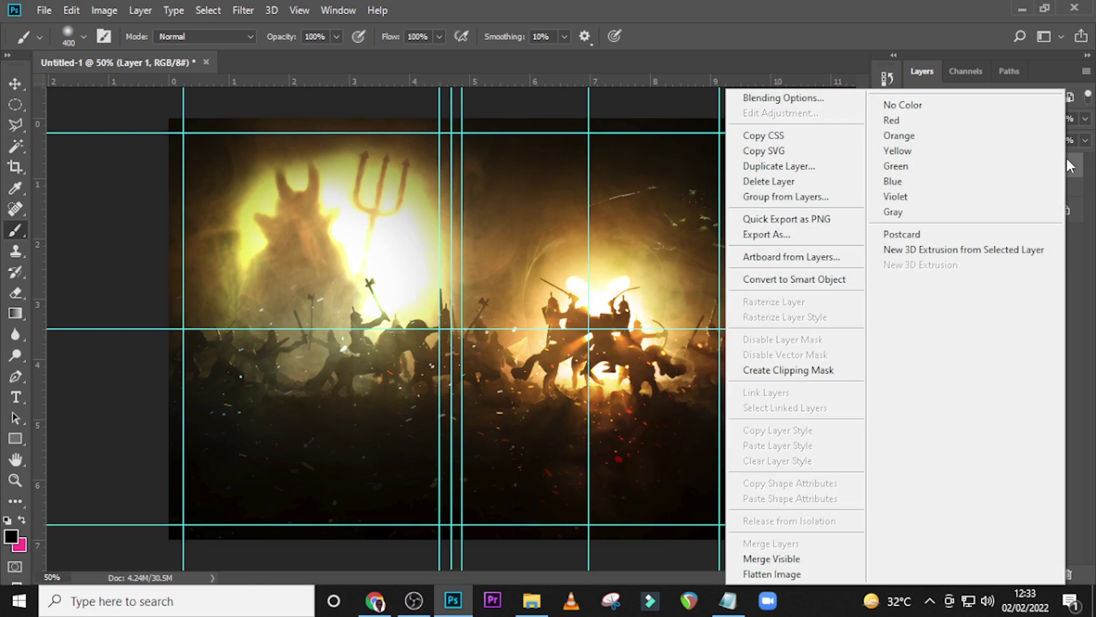
left_click(788, 280)
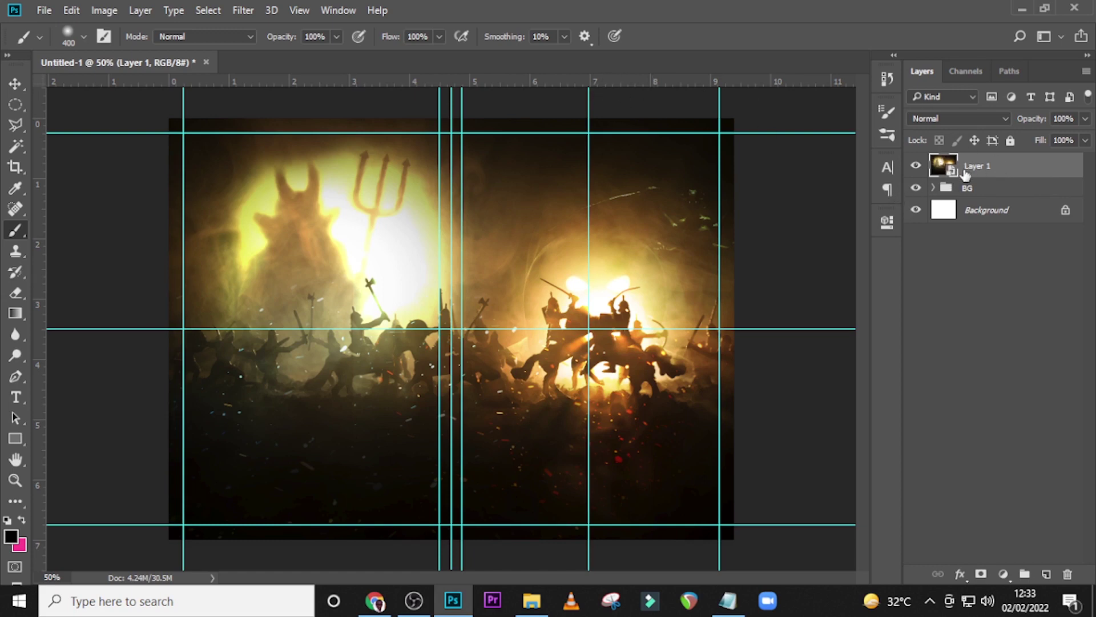
Open the Camera Raw Filter on Layer 1 and set Temperature to +6 and Tint to +11.
left_click(242, 11)
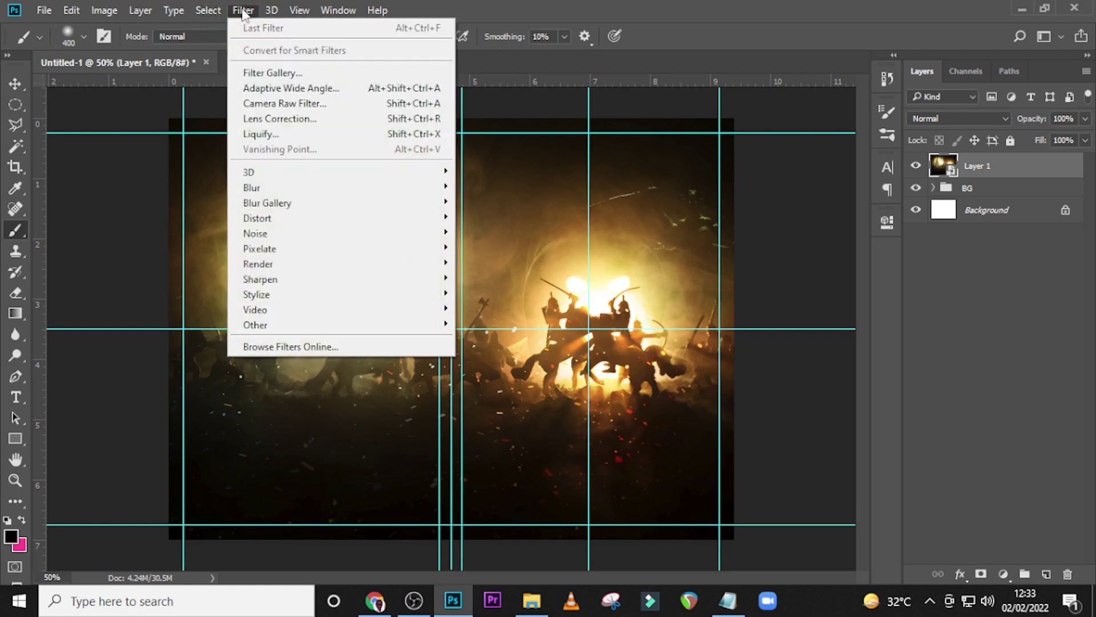
left_click(276, 105)
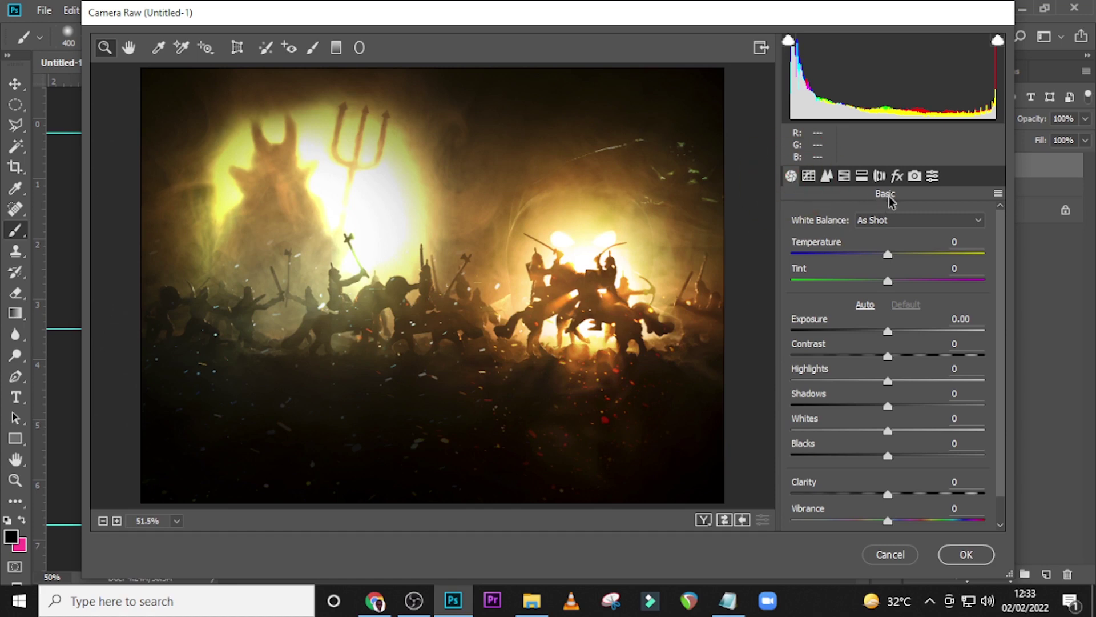
left_click(955, 242)
type("6")
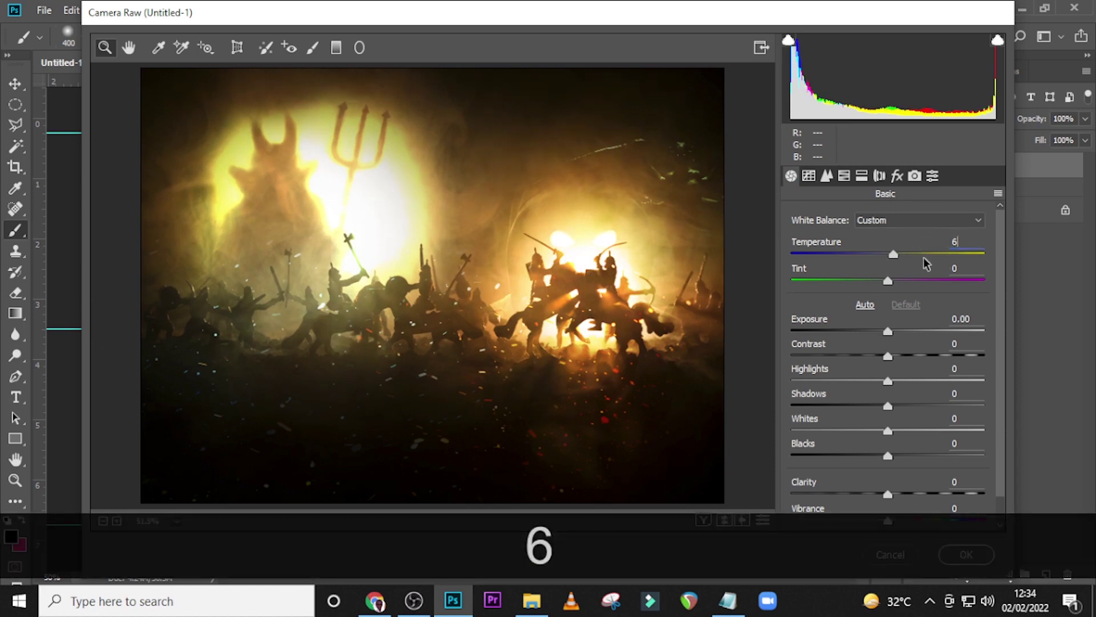
left_click(959, 267)
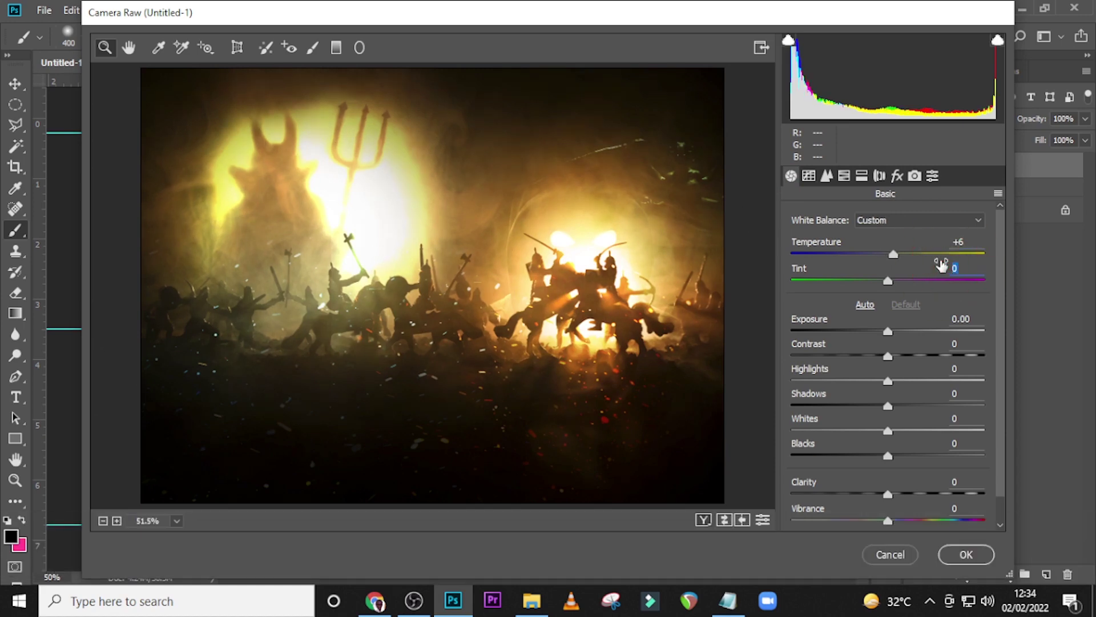
type("11")
Set the Camera Raw Exposure to +0.80, Contrast to +19 and Highlights to +26.
left_click(972, 318)
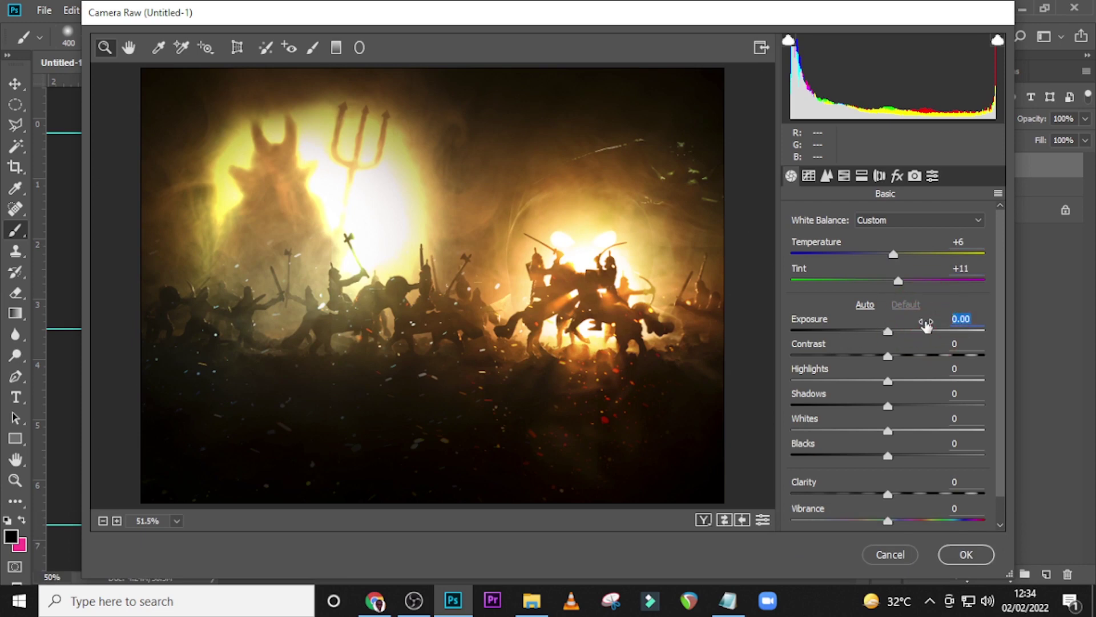
type("0.8")
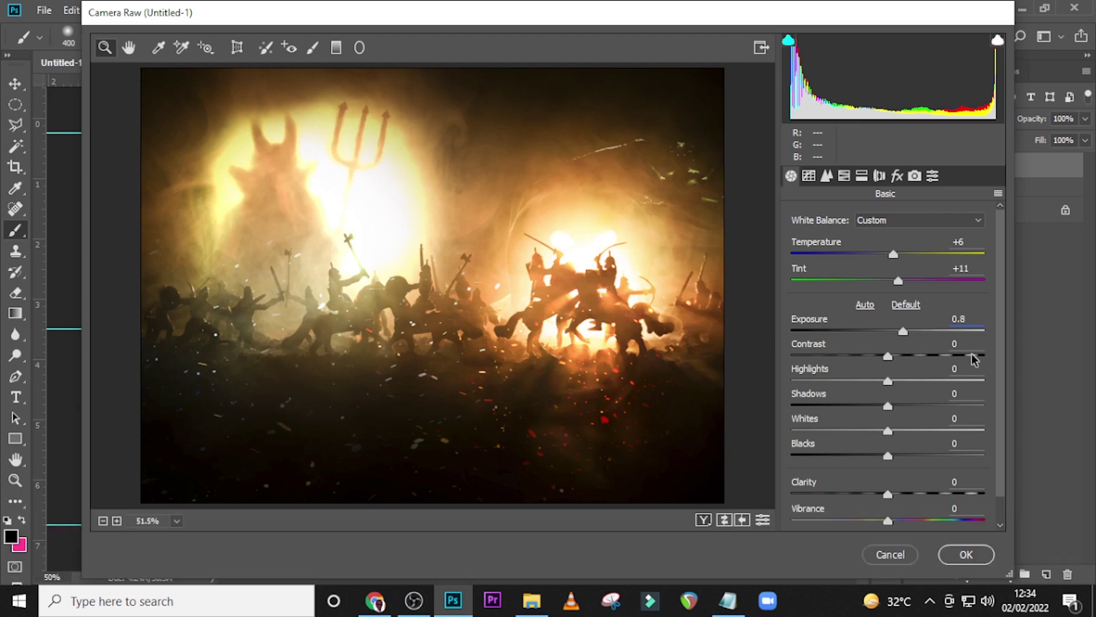
left_click_drag(967, 342, 933, 345)
type("19")
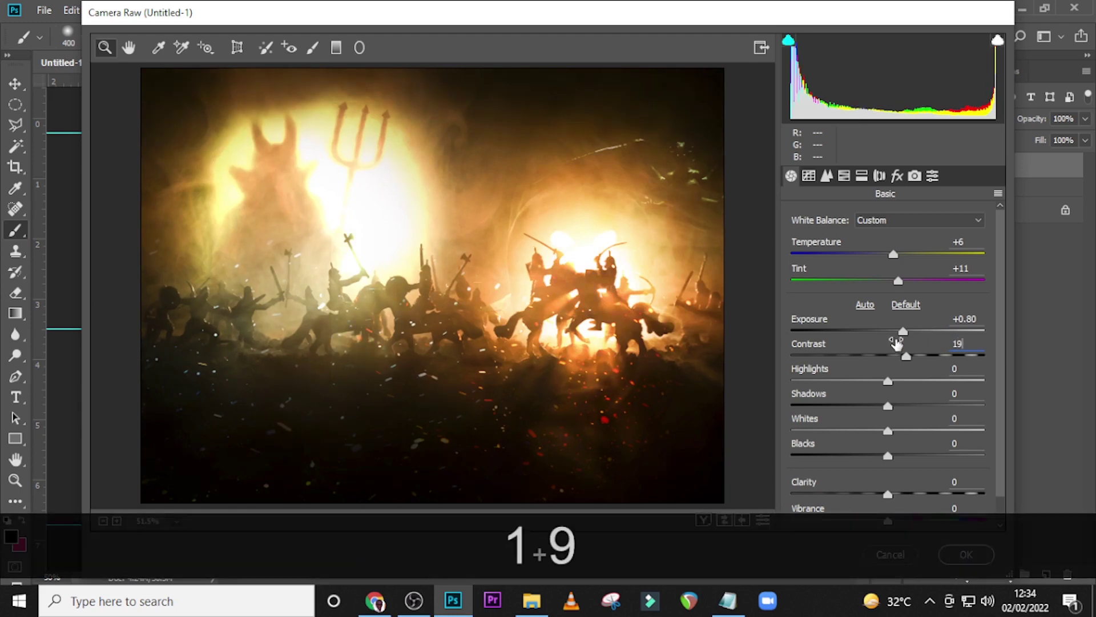
left_click(969, 367)
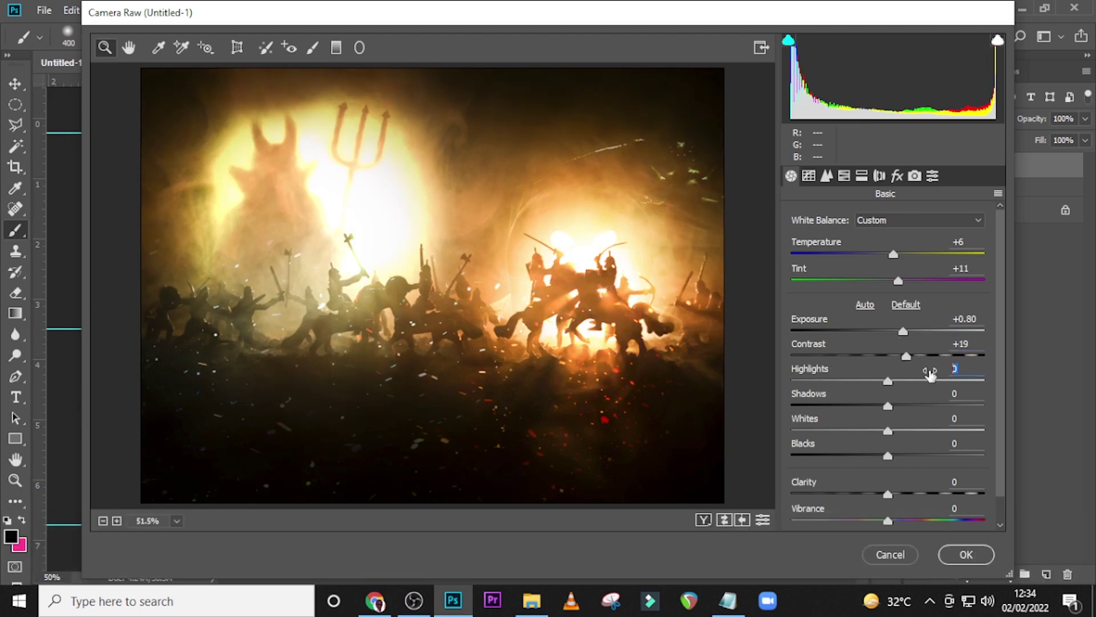
type("26")
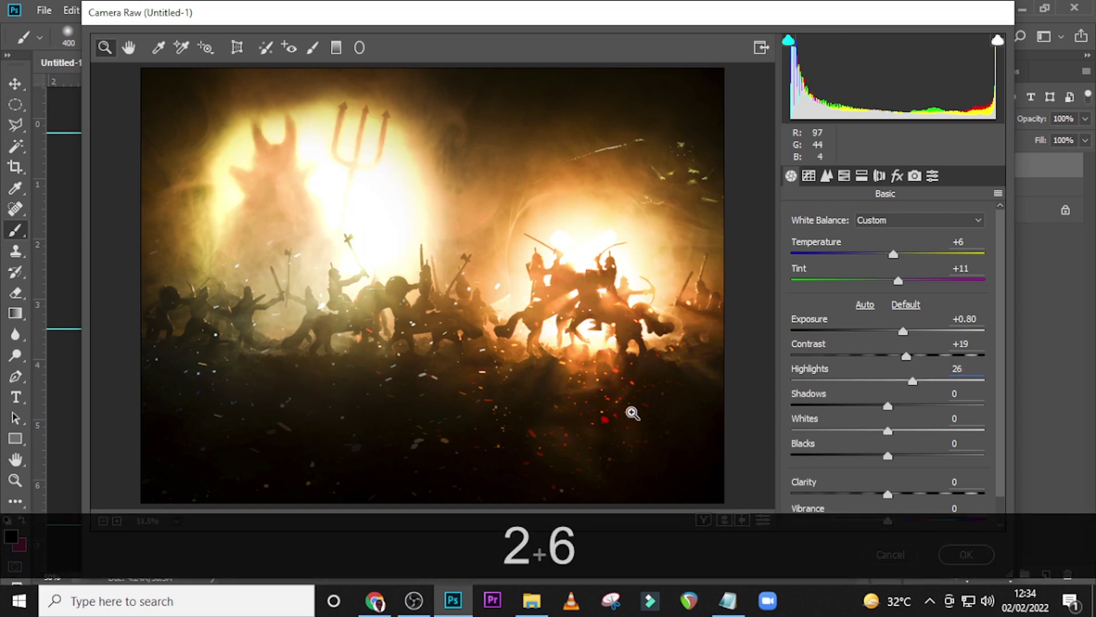
Set the Camera Raw Shadows to +6 and Blacks to +20.
left_click(936, 394)
type("6")
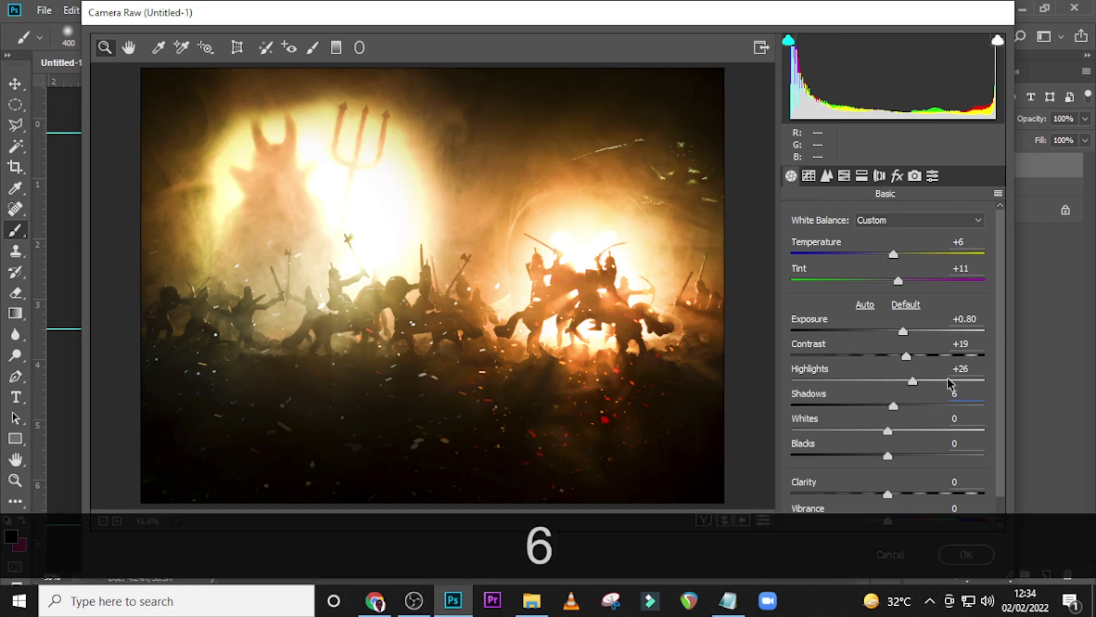
scroll(942, 457, "down", 1)
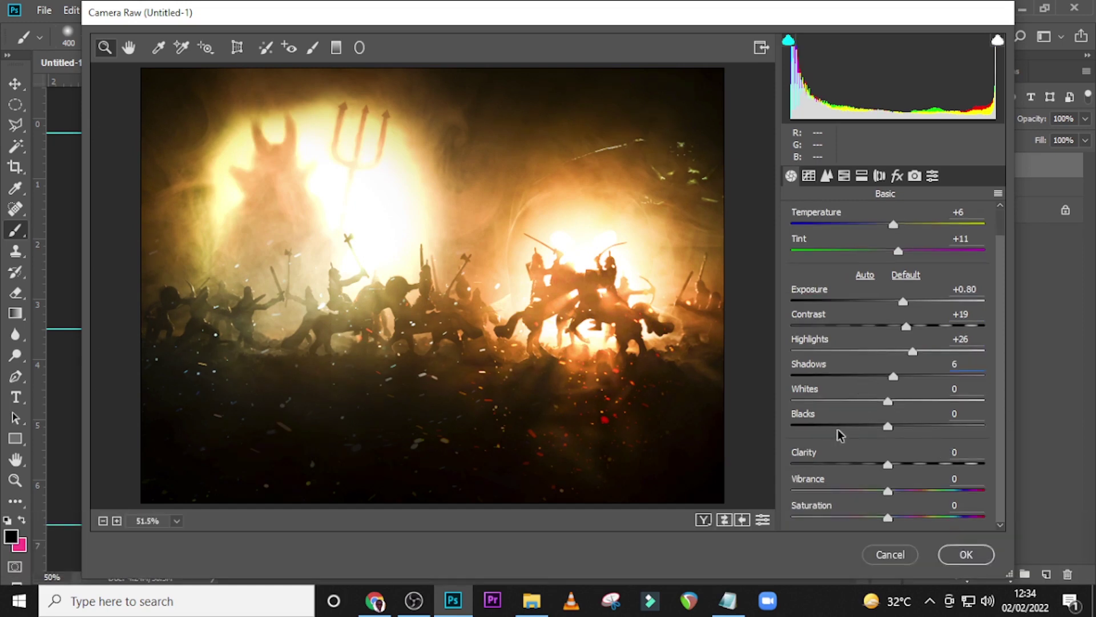
left_click(948, 415)
type("20")
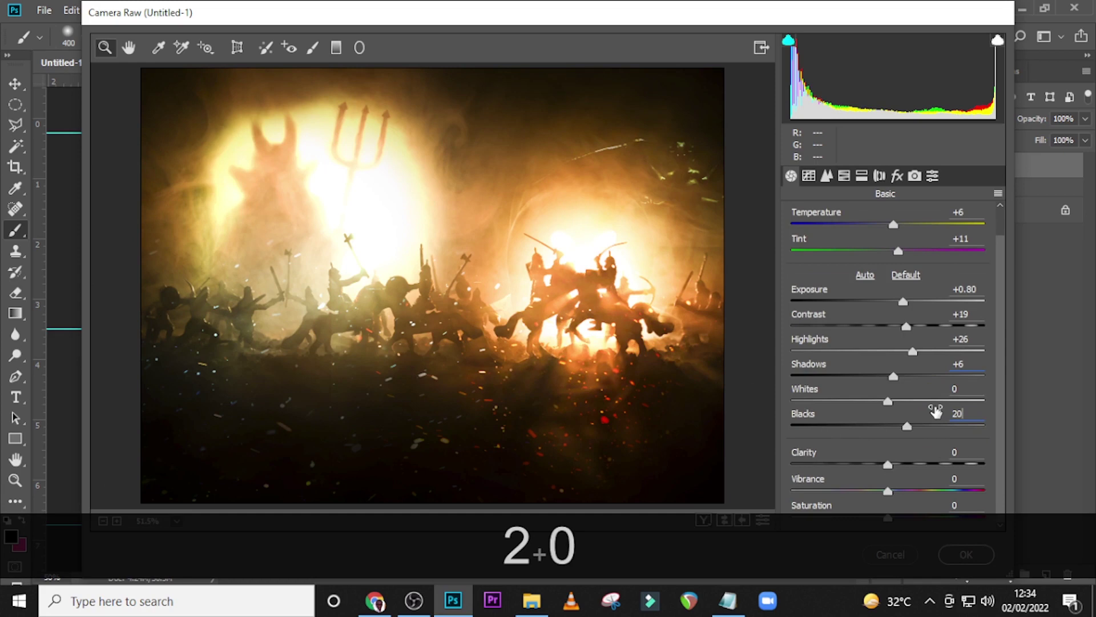
Set the Camera Raw Clarity to +28 and apply the filter to Layer 1.
left_click(948, 454)
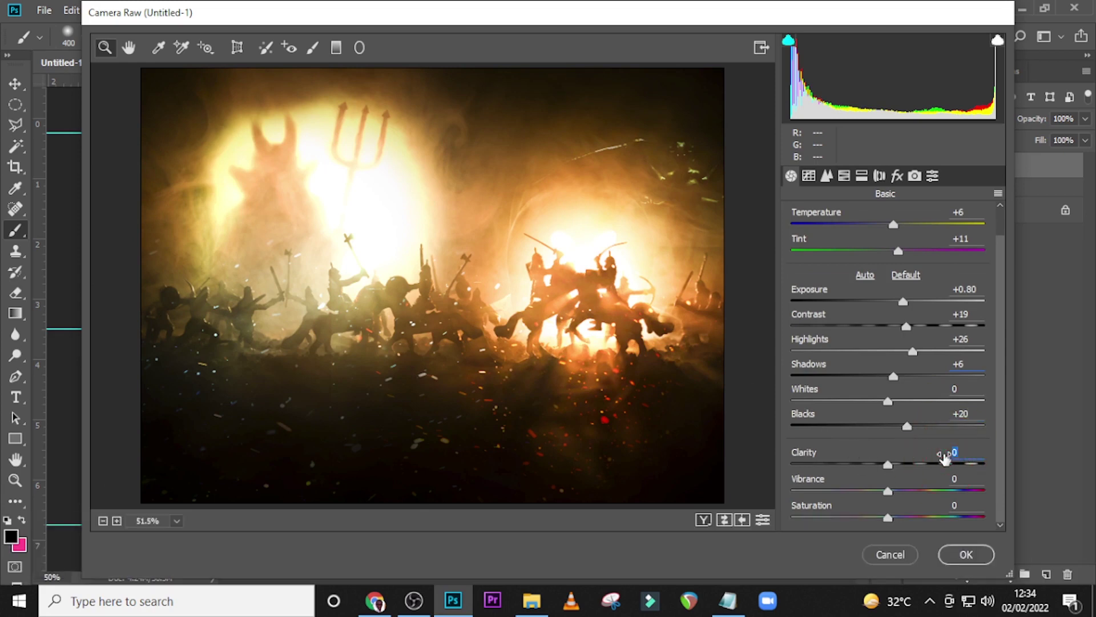
type("2")
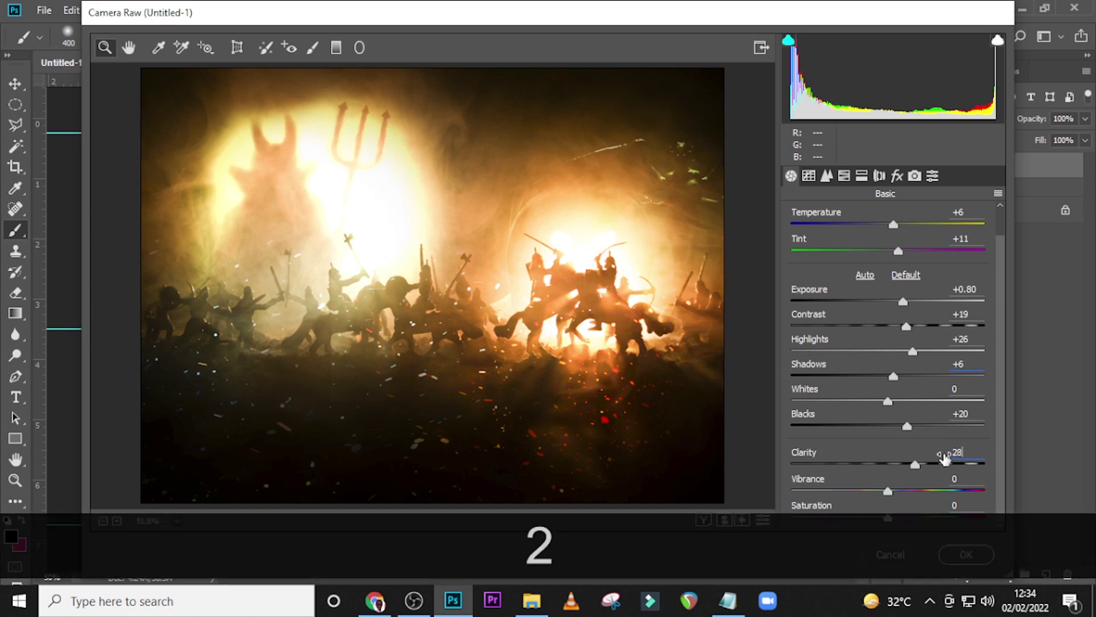
type("8")
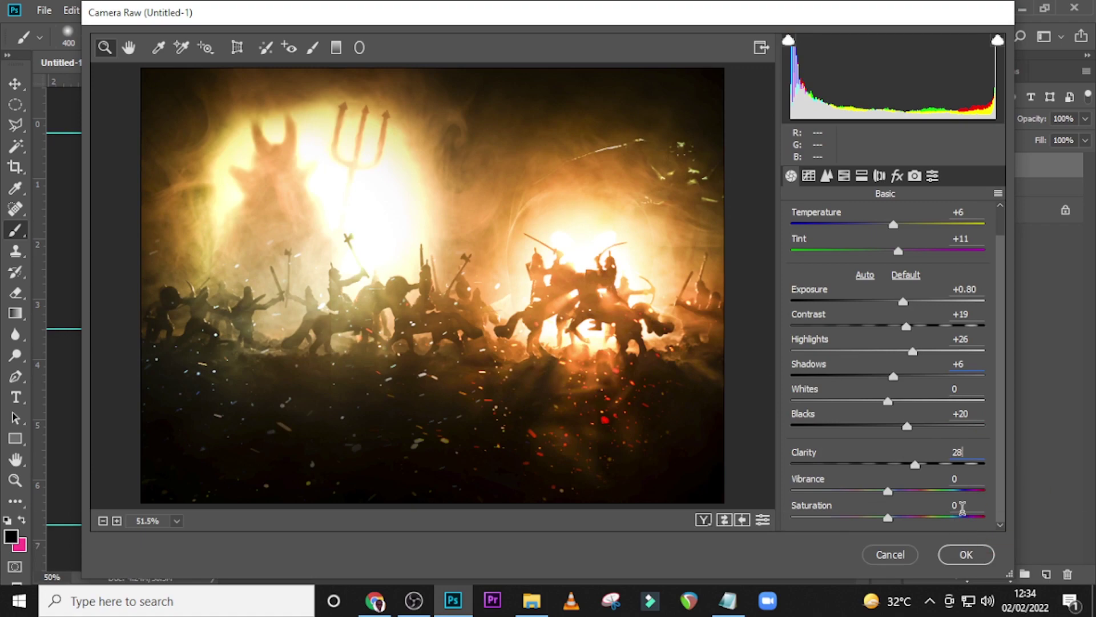
left_click(967, 555)
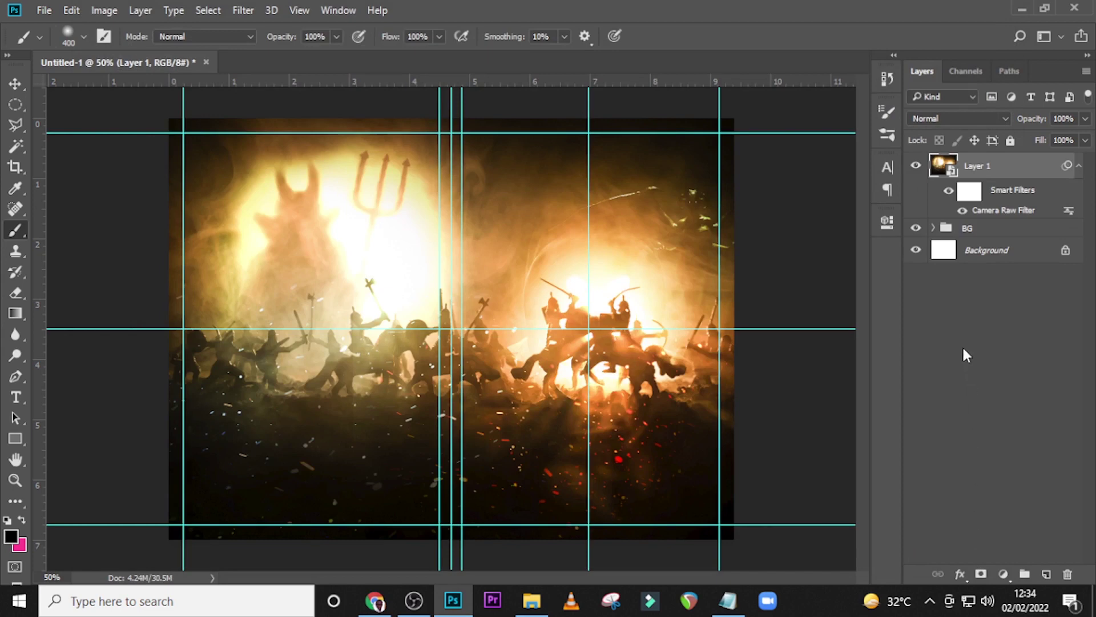
Lower the opacity of Layer 1 to 50% and collapse its smart filter list.
left_click(1063, 119)
type("50")
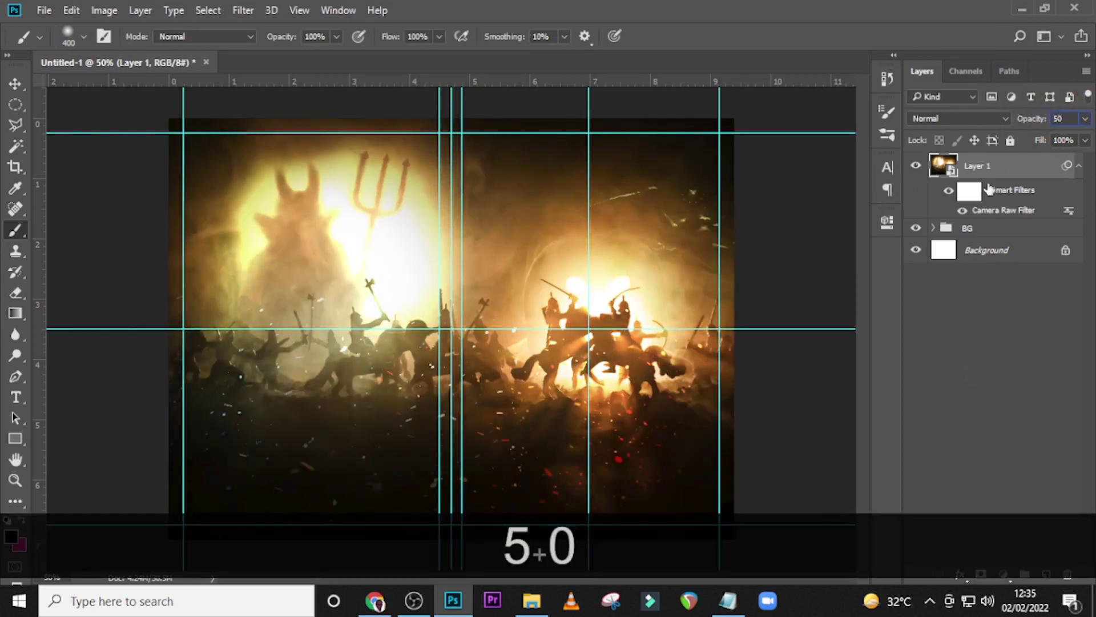
left_click(1078, 166)
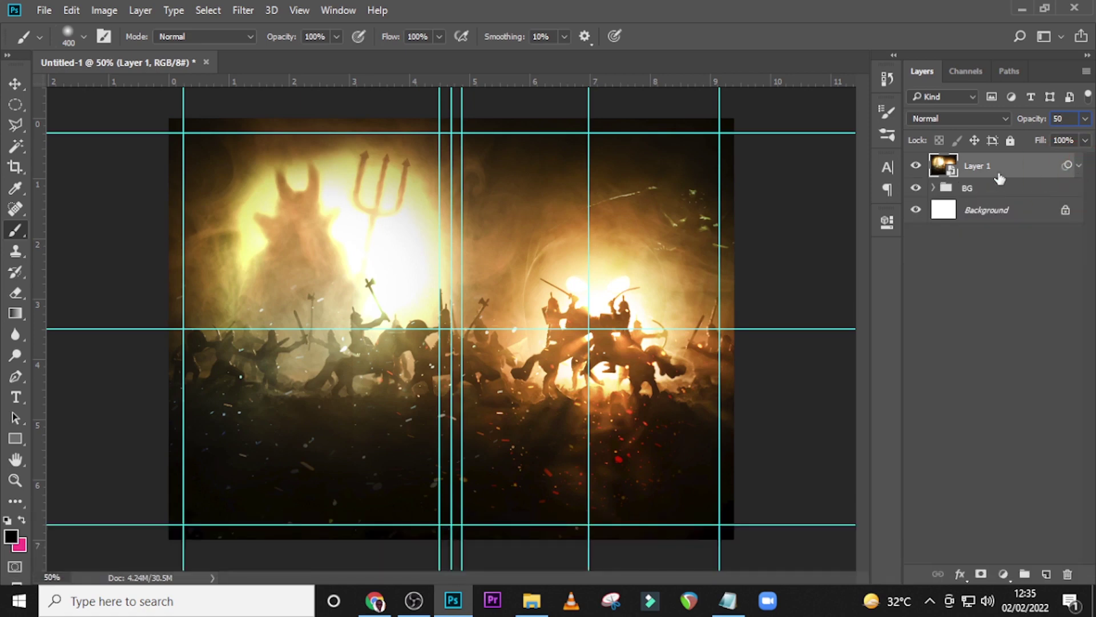
key("Return")
Review the Camera Raw smart filter settings on Layer 1, then close them without making changes.
left_click(1079, 166)
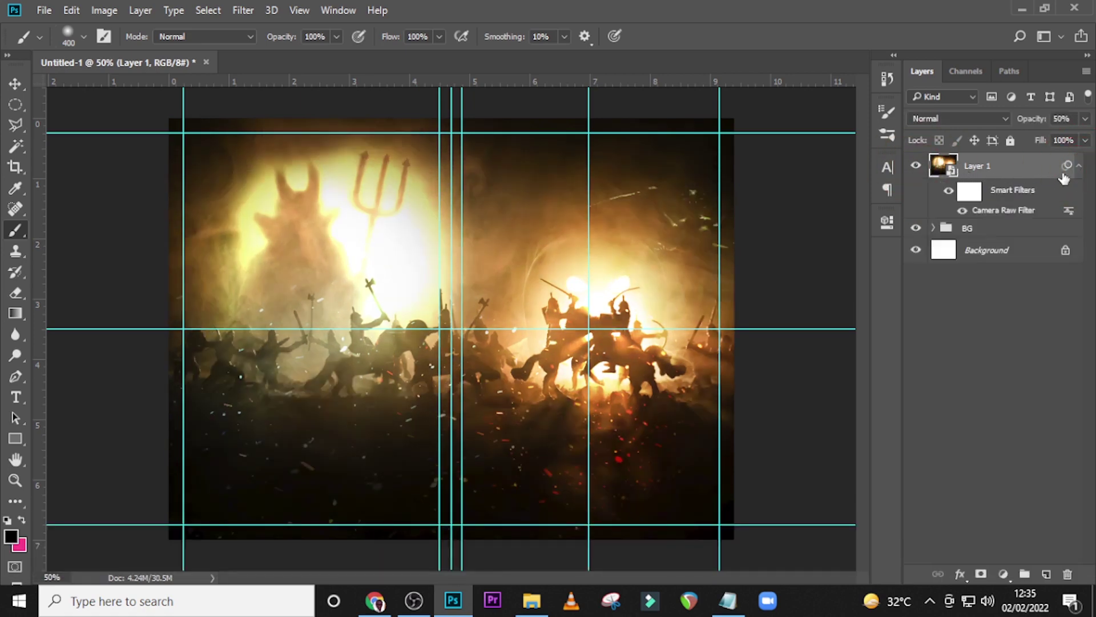
double_click(981, 205)
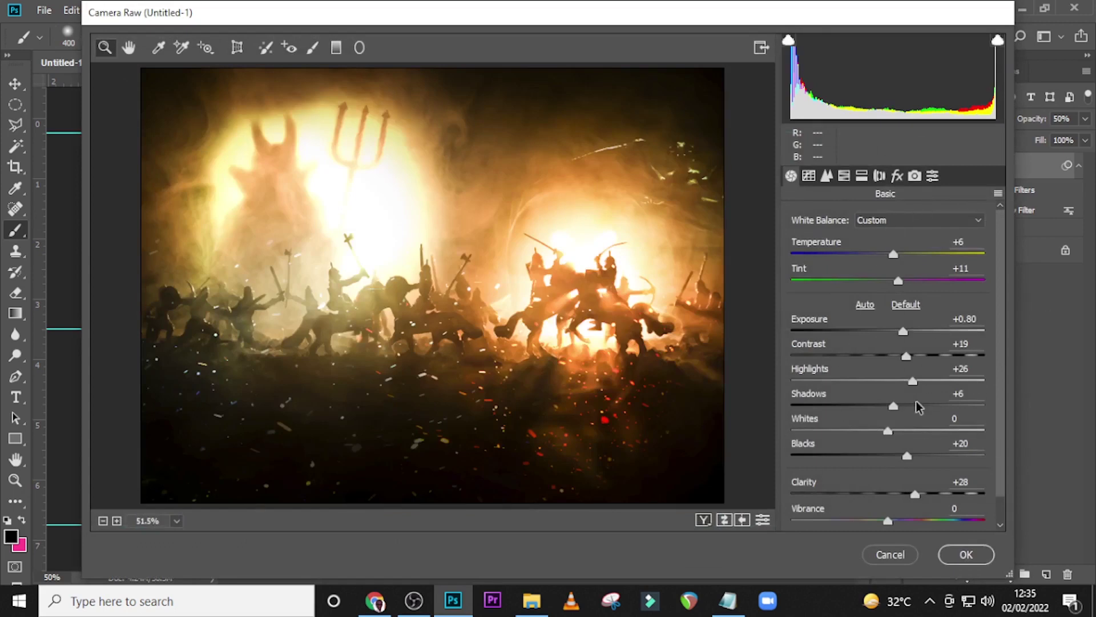
left_click(897, 558)
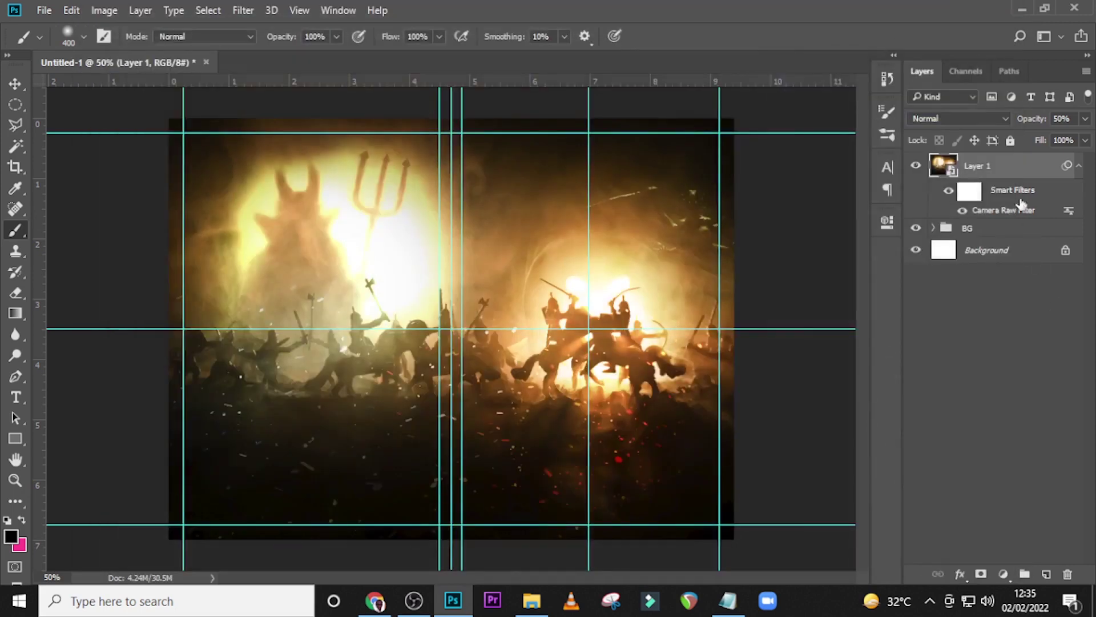
left_click(1079, 169)
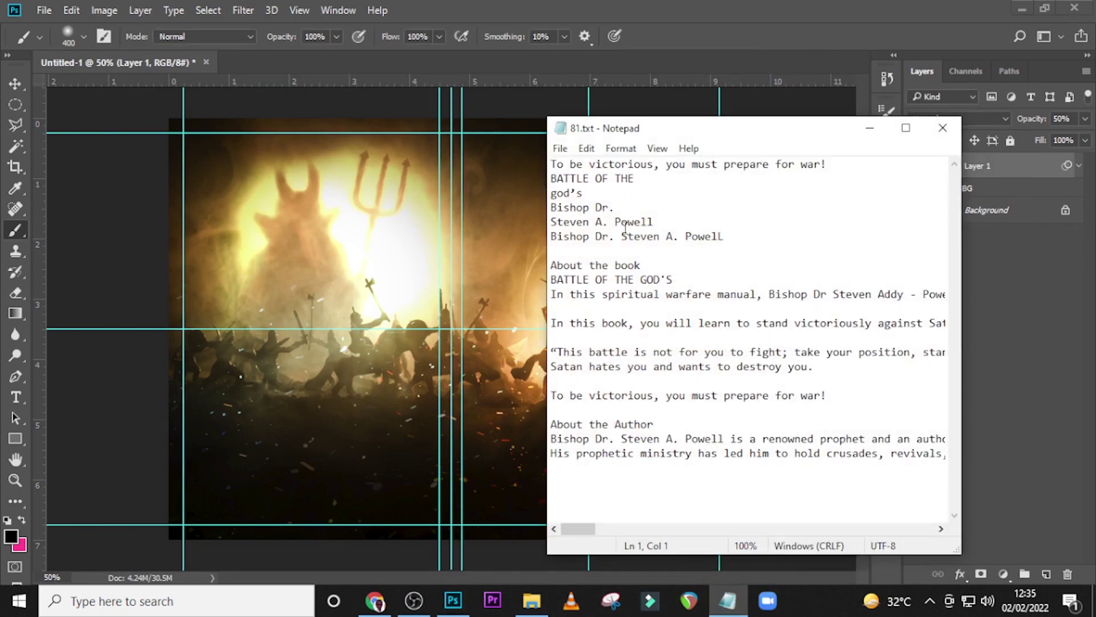
Copy the line "To be victorious, you must prepare for war!" from 81.txt in Notepad and paste it as a new Photoshop text layer on the front panel.
left_click_drag(843, 168, 520, 151)
key("ctrl+c")
left_click(527, 6)
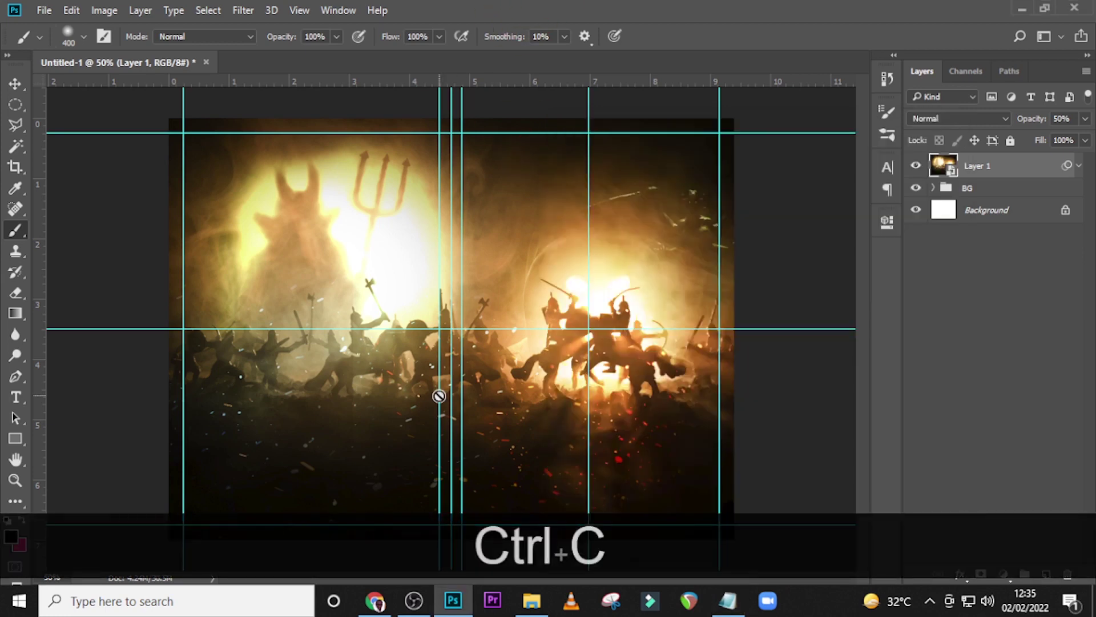
key("t")
left_click(630, 216)
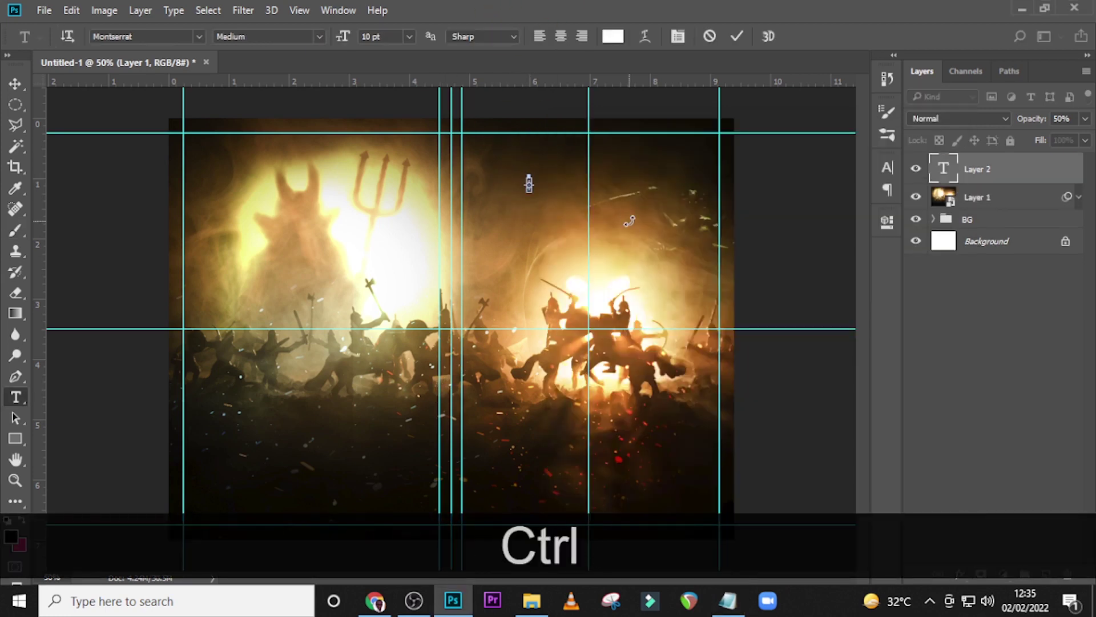
key("ctrl+v")
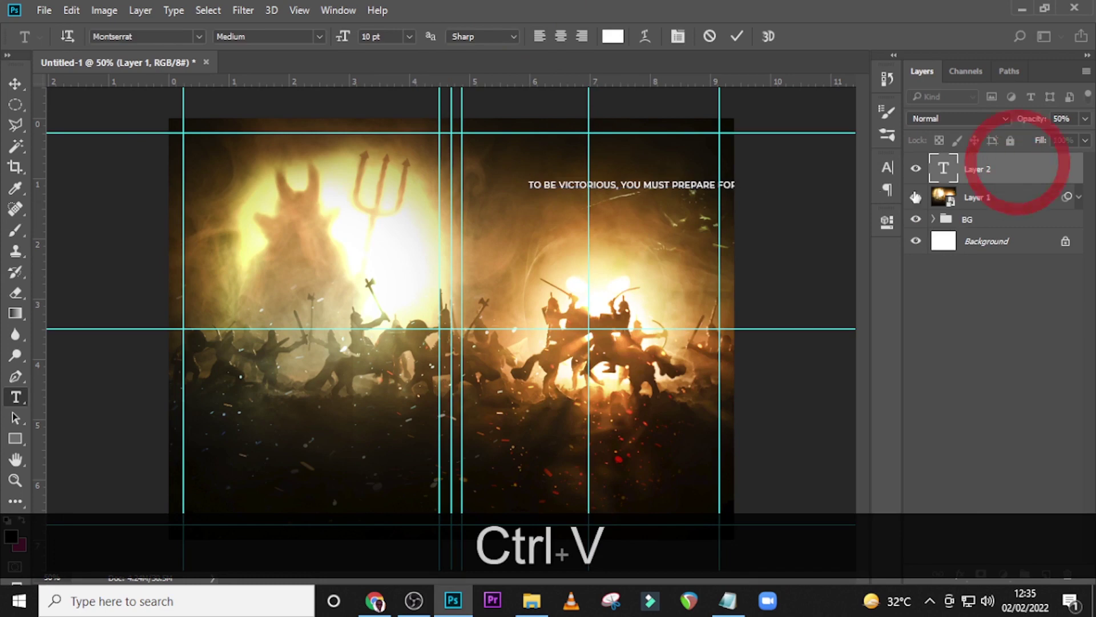
Move the tagline to about X 1048 px, Y 109 px, just below the front panel's upper margin guide.
key("ctrl+t")
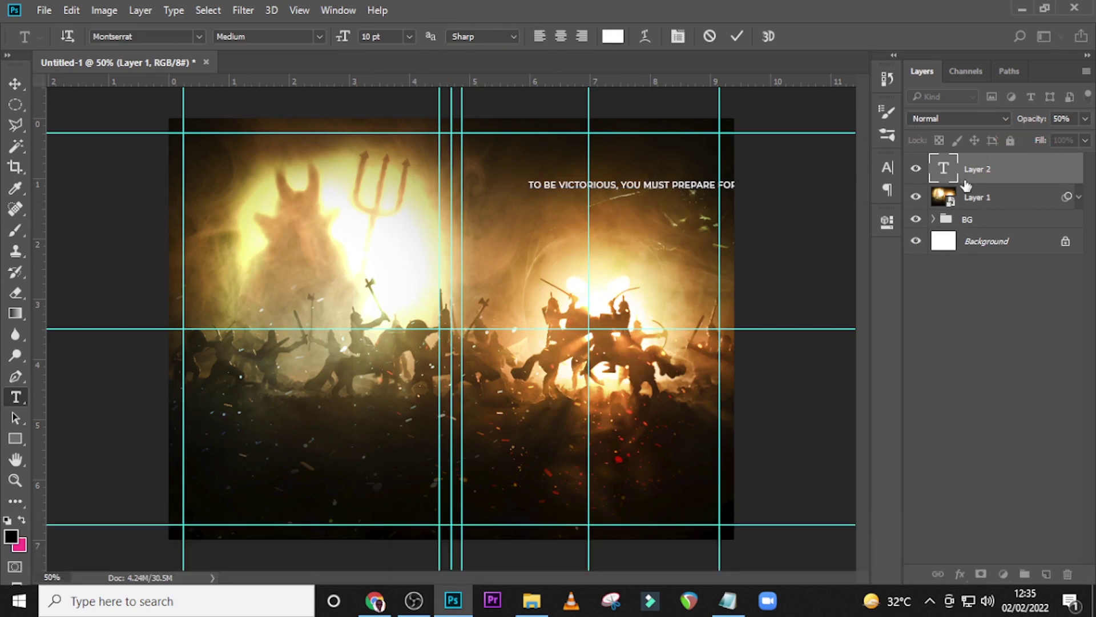
key("ctrl+t")
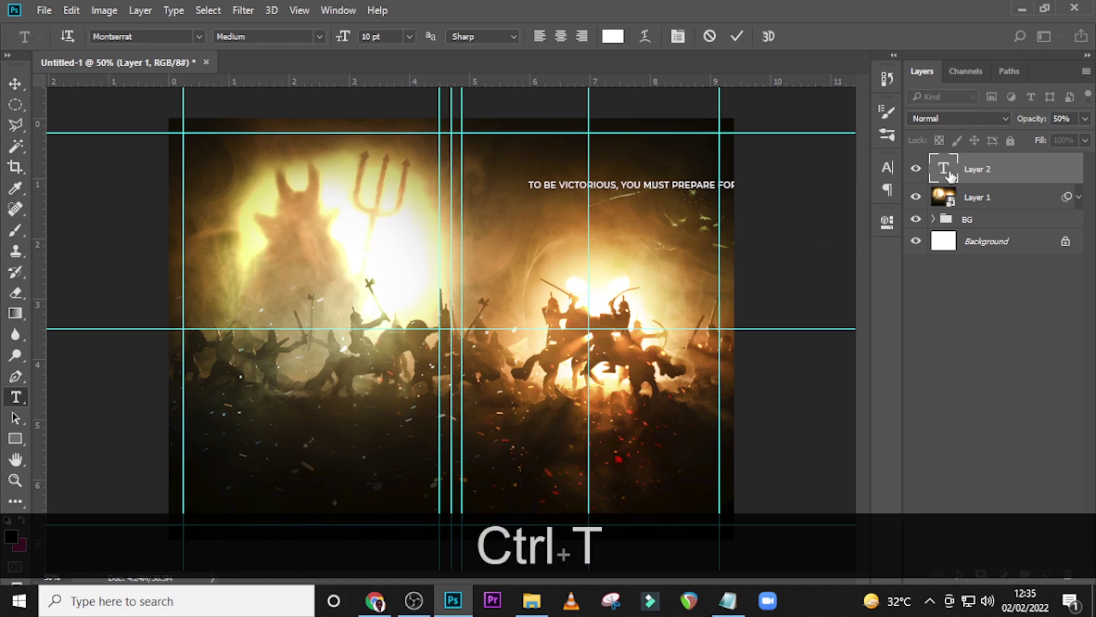
left_click(951, 176)
key("v")
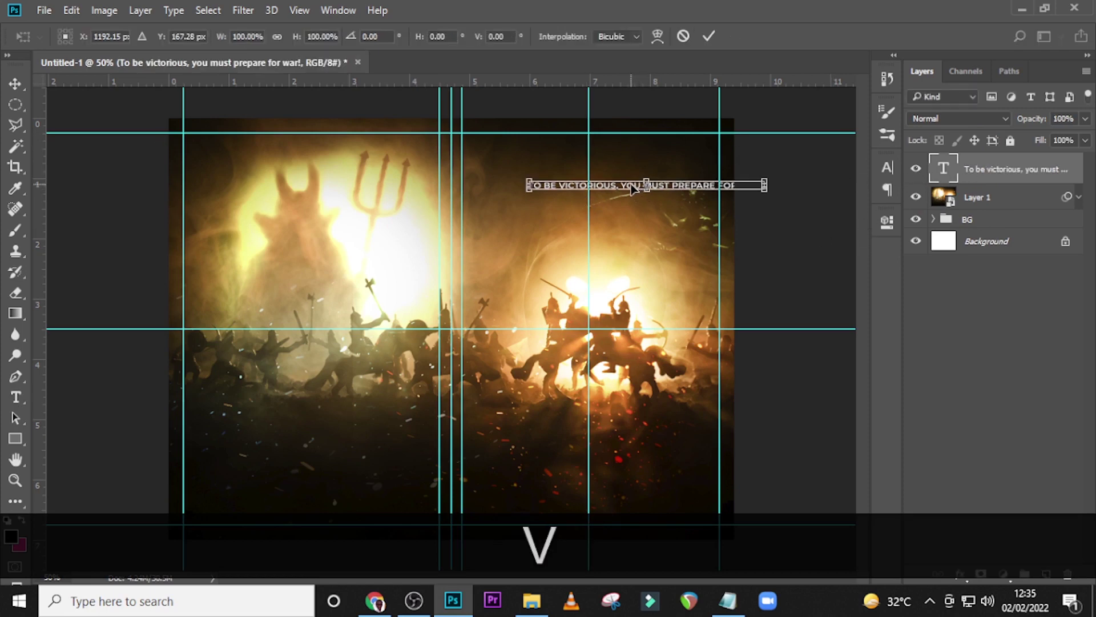
left_click_drag(634, 188, 576, 164)
key("Return")
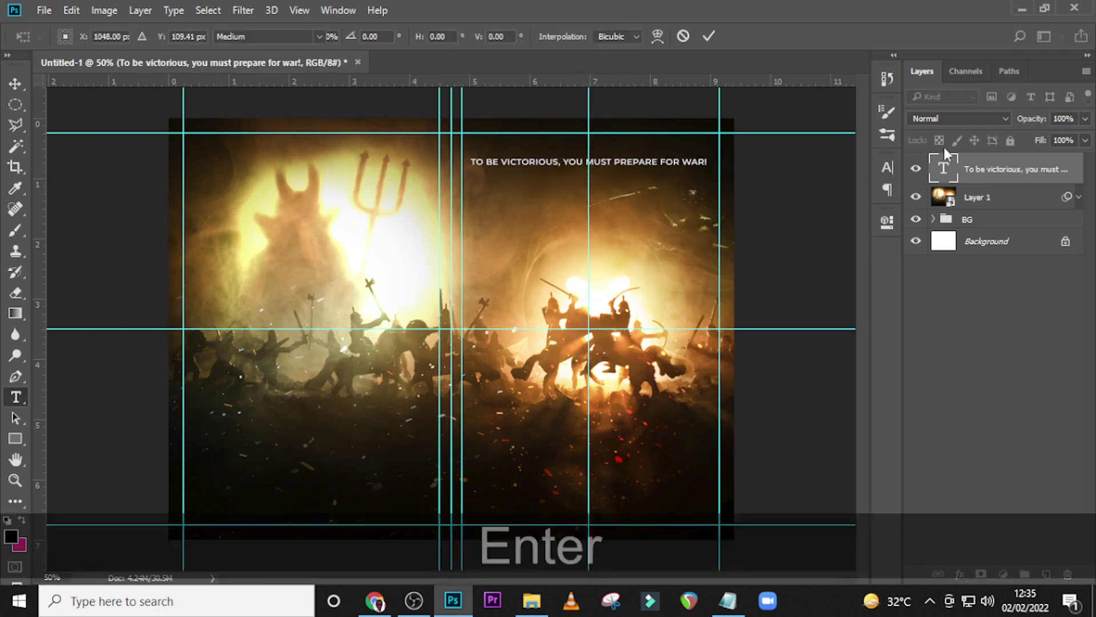
Set the tagline's font style to Montserrat Medium Italic and its tracking to 70.
left_click(887, 166)
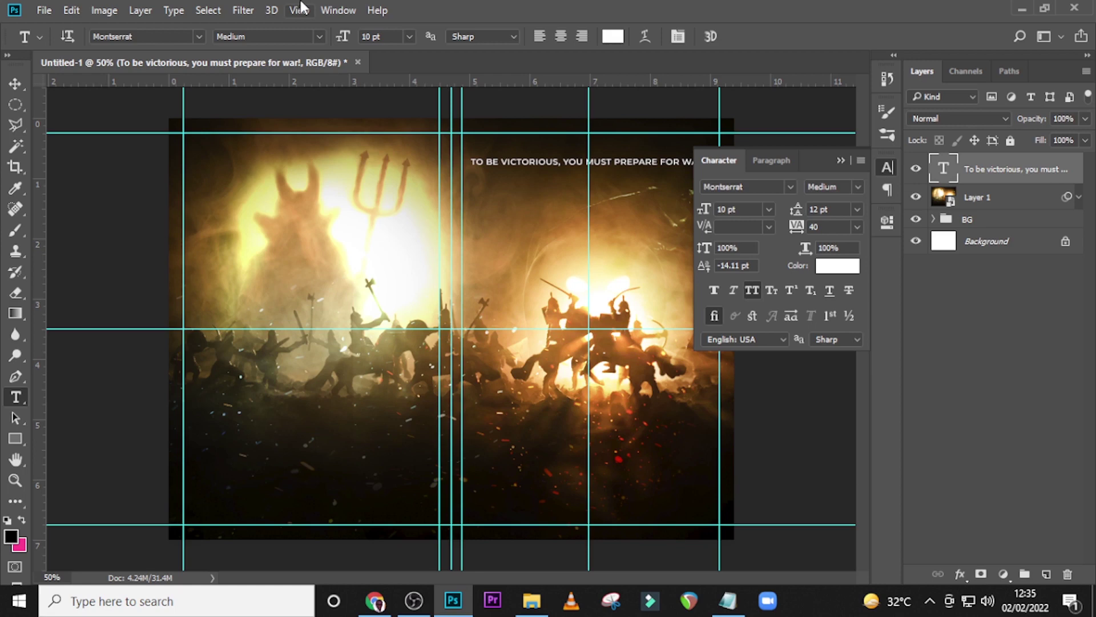
left_click(858, 187)
left_click(851, 317)
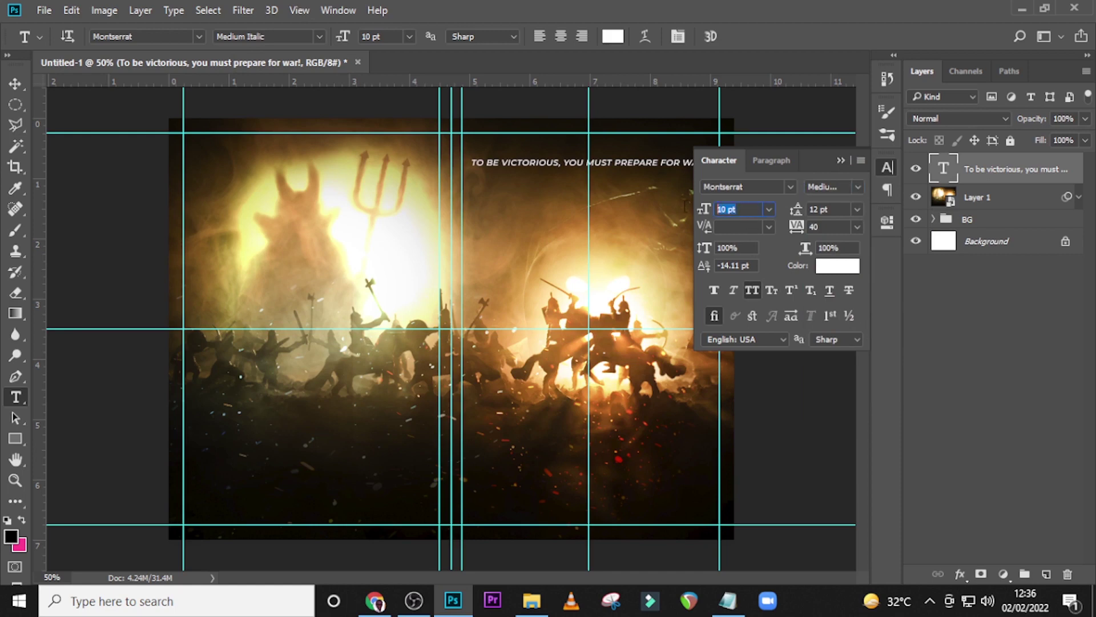
left_click(824, 227)
type("70")
key("Return")
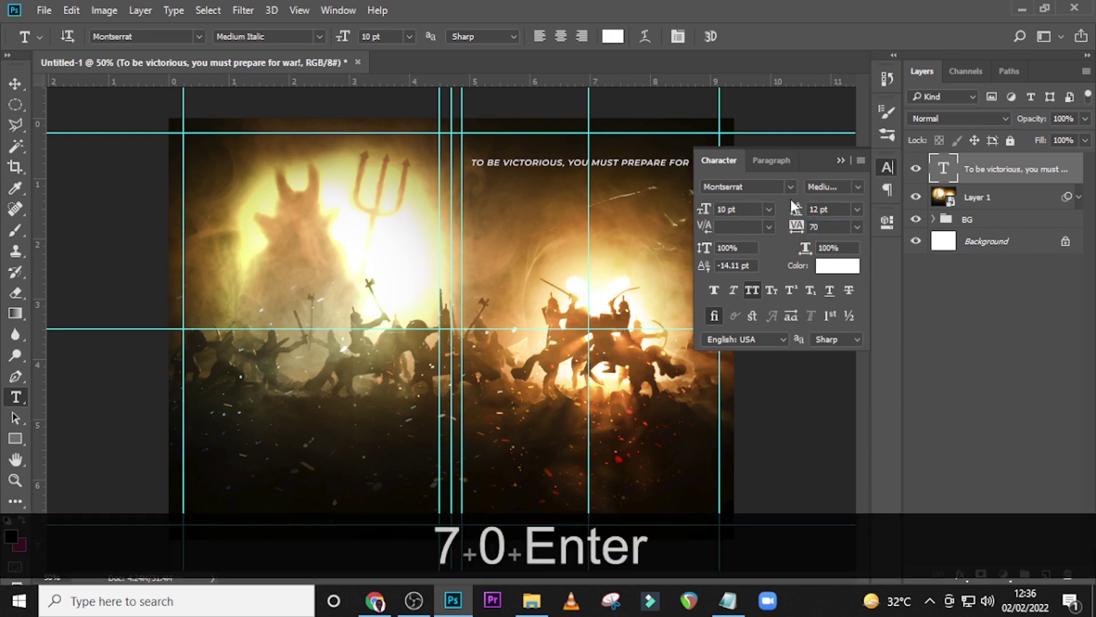
Turn off All Caps and turn on Faux Italic for the tagline.
left_click(753, 291)
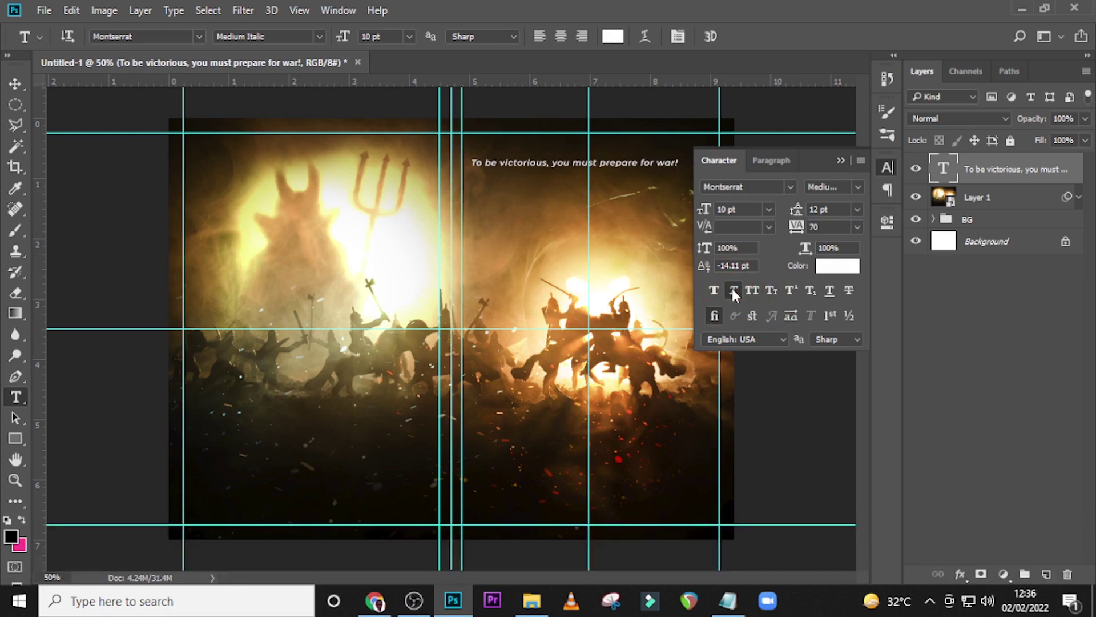
left_click(734, 291)
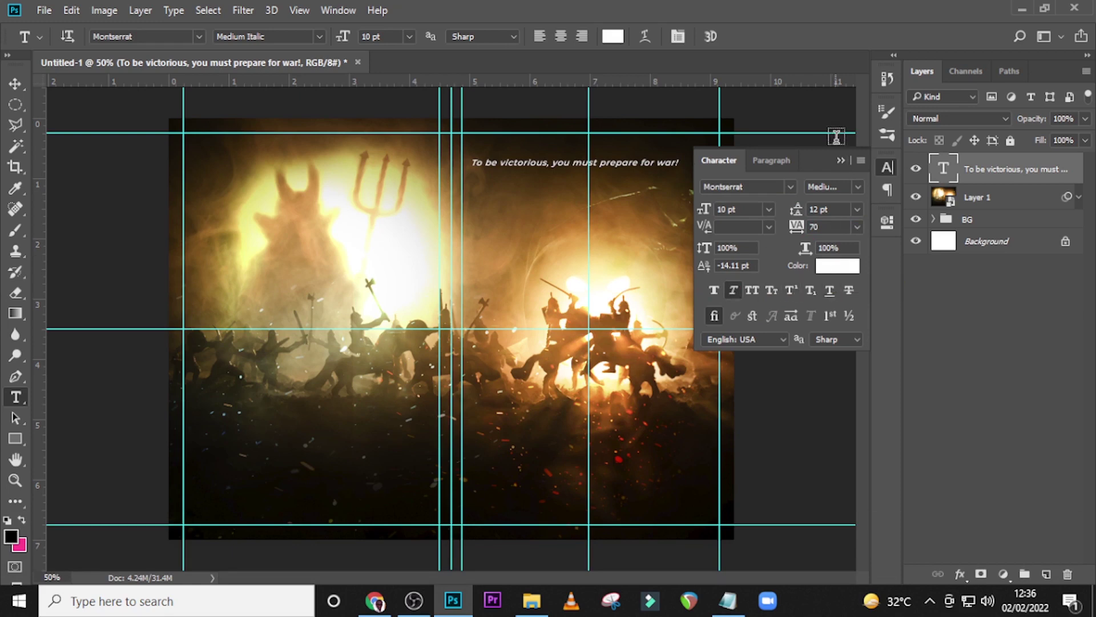
left_click(841, 161)
Move the tagline to about X 1048 px, Y 71 px, centred on the front panel just under the upper margin guide.
key("ctrl+t")
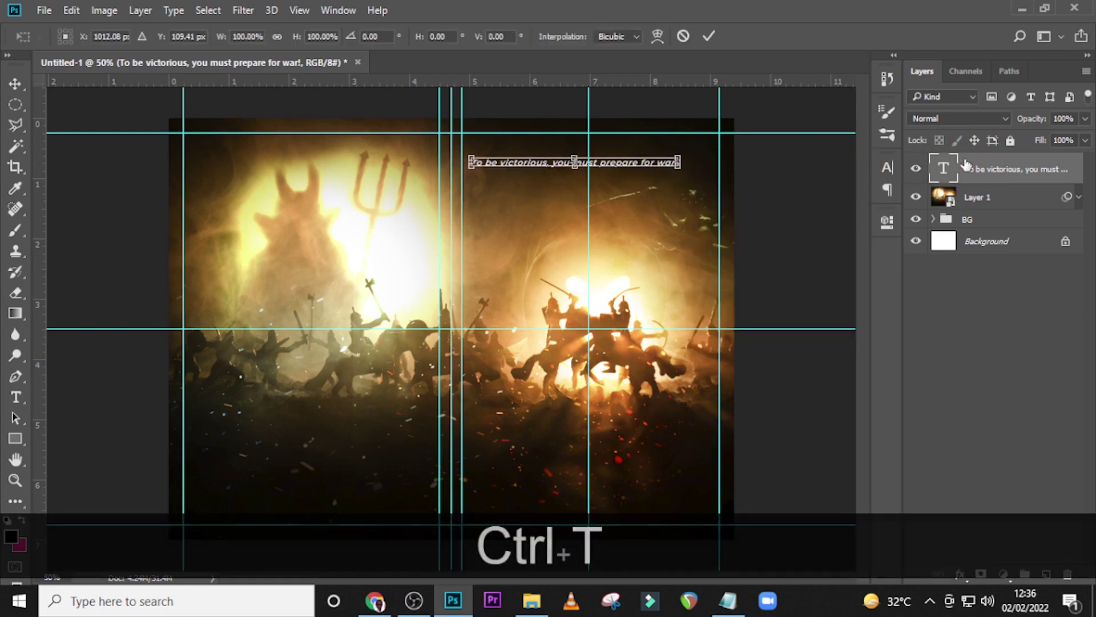
key("shift+Right")
key("shift+Right")
key("shift+Right")
key("shift+Right")
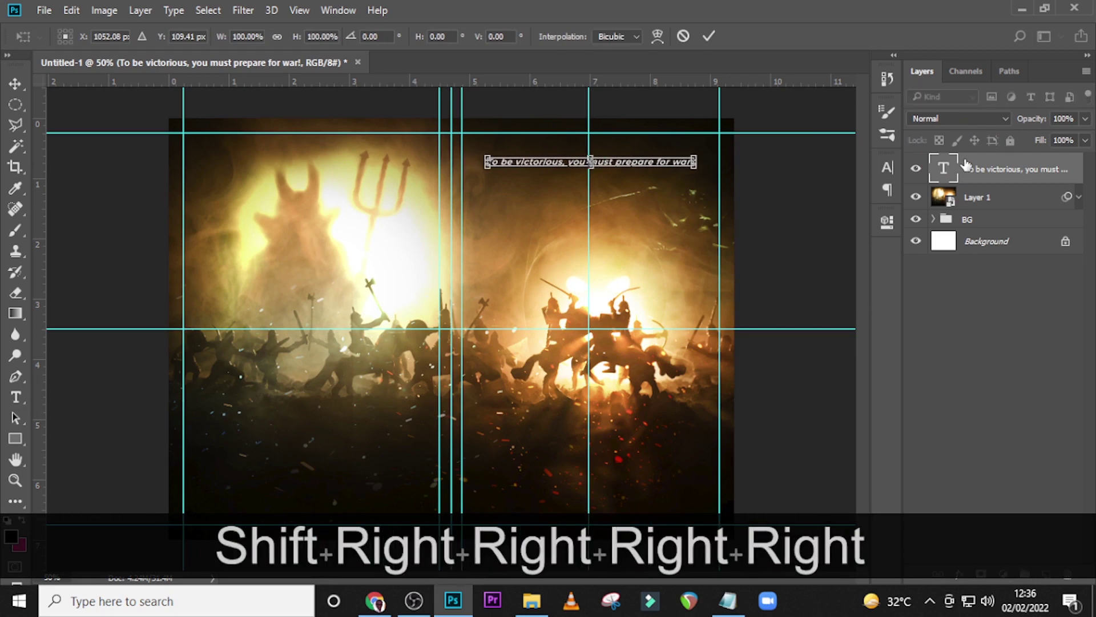
key("shift+Left")
key("shift+Left")
key("Up")
key("Up")
key("Up")
key("Up")
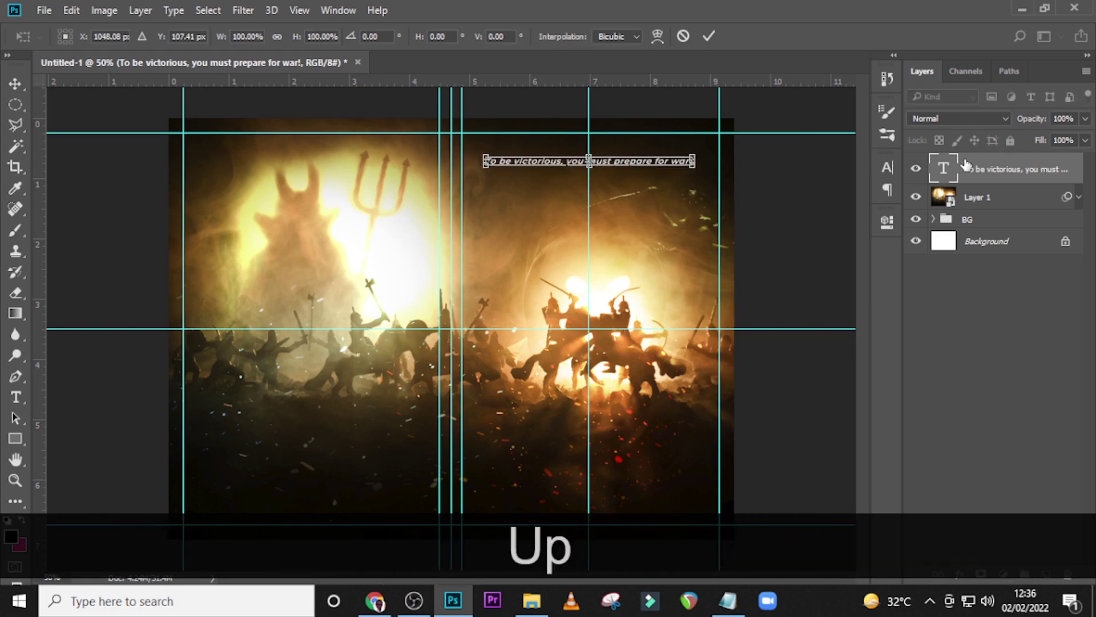
key("shift+Up")
key("shift+Up")
key("shift+Up")
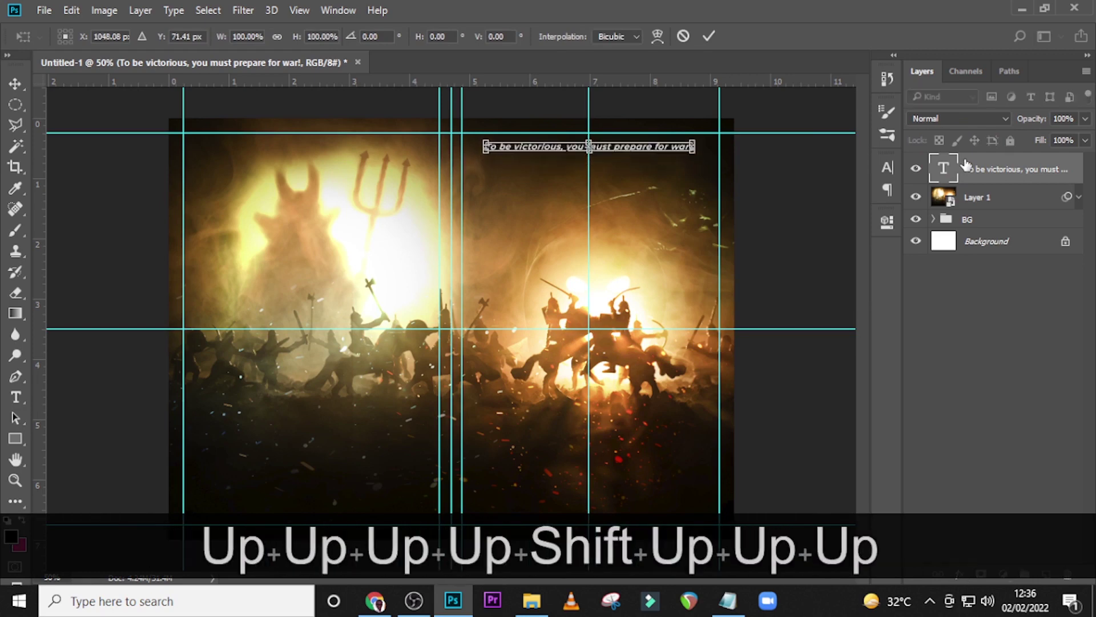
key("Return")
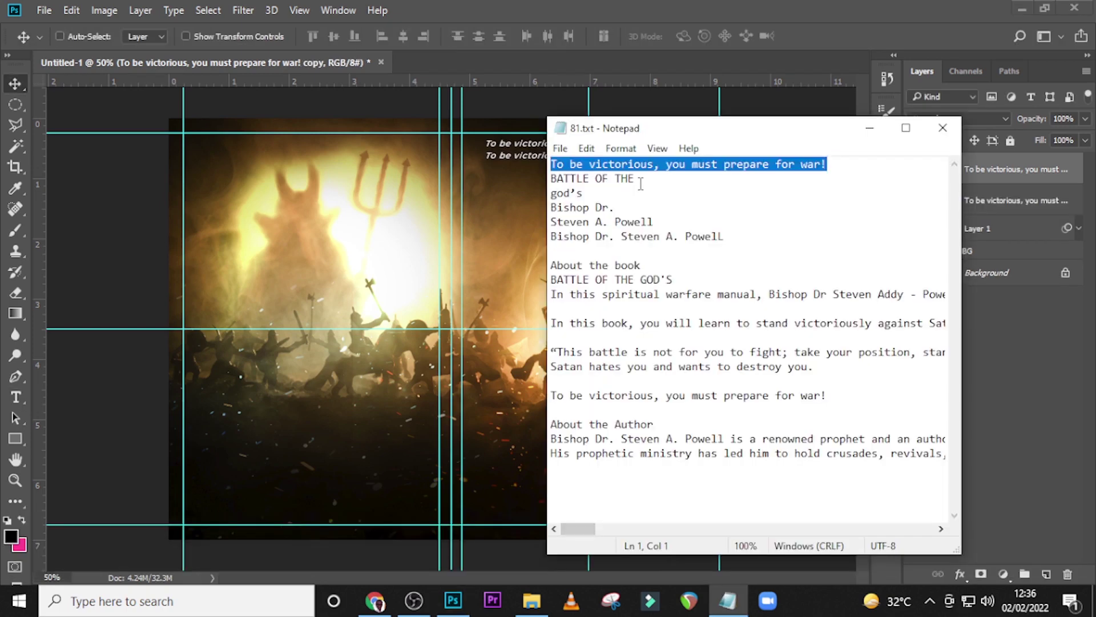
Copy the line "BATTLE OF THE" from 81.txt in Notepad and paste it over the text of the duplicated tagline layer in Photoshop.
left_click_drag(640, 183, 551, 181)
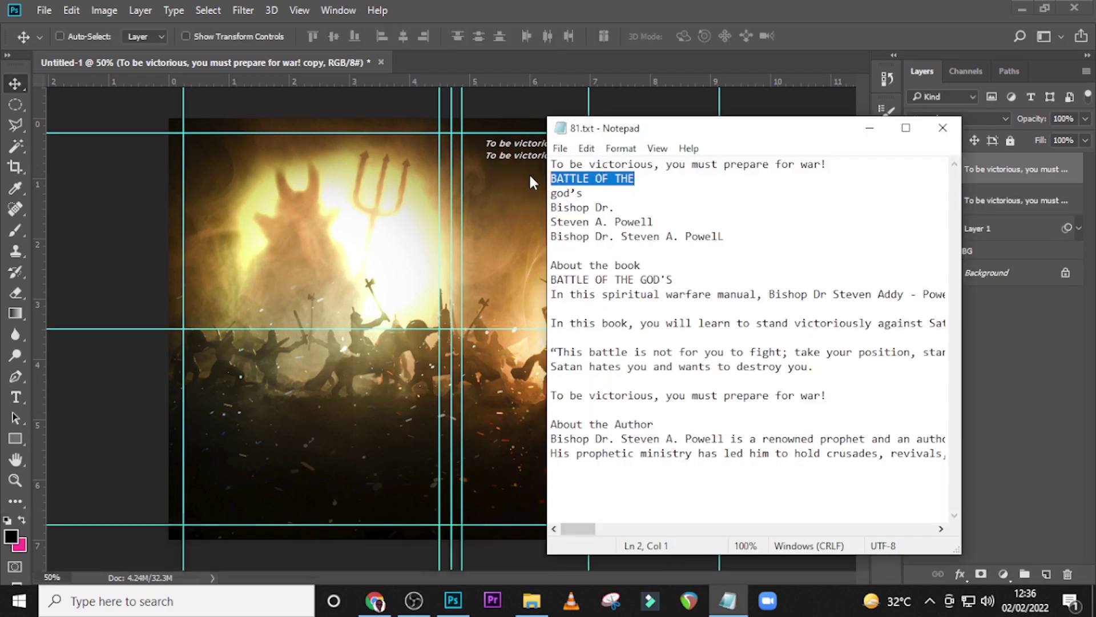
key("ctrl+c")
left_click(598, 7)
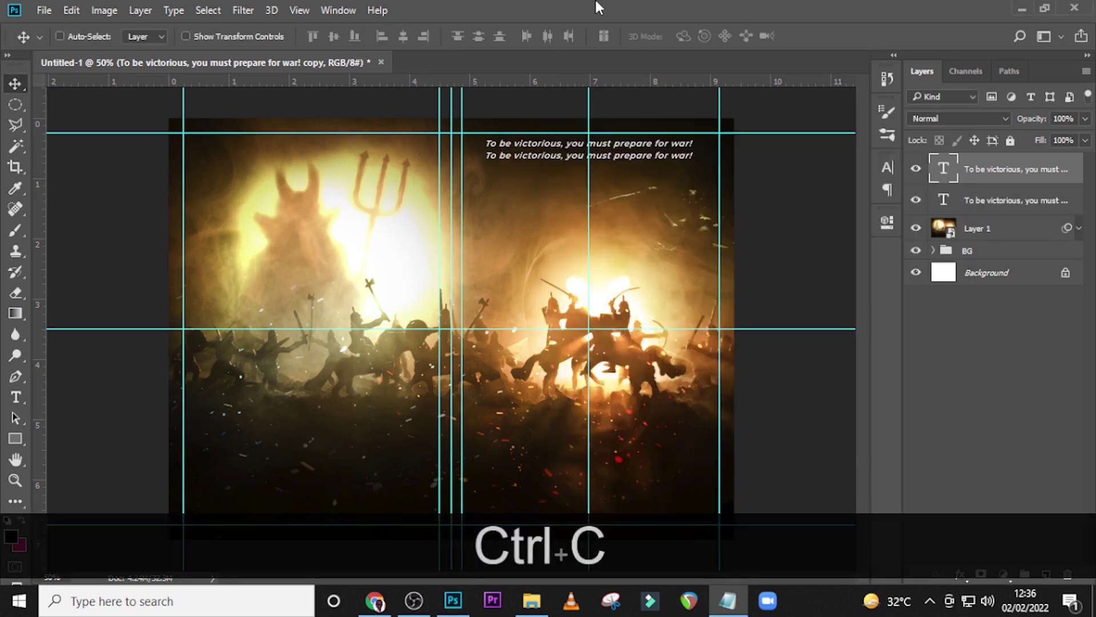
double_click(938, 170)
key("ctrl+v")
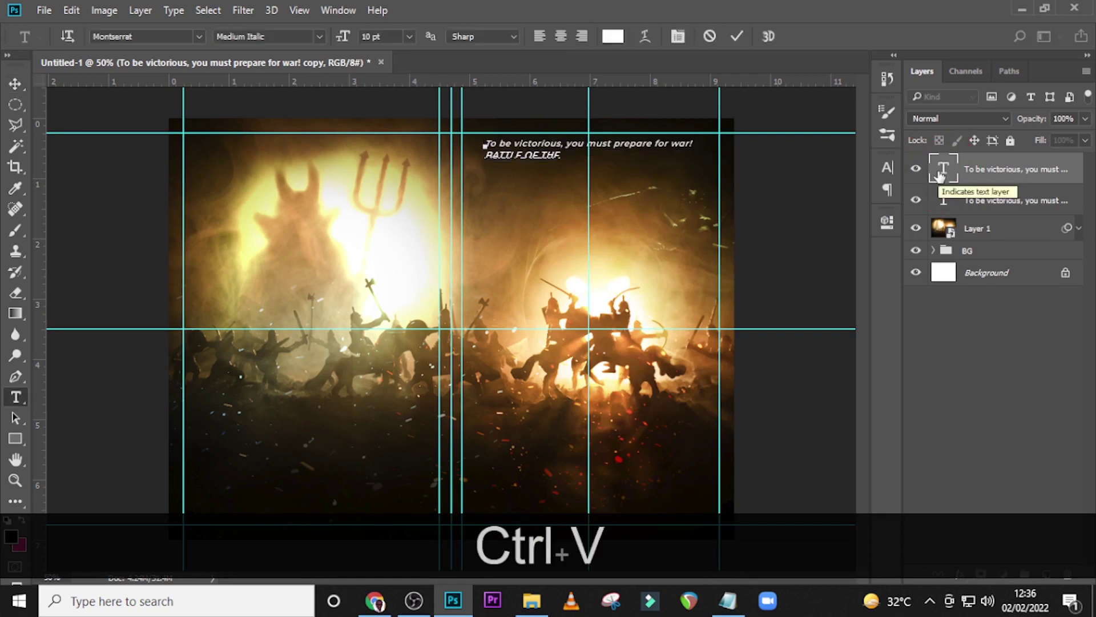
key("ctrl+Return")
Set the "BATTLE OF THE" text to the Elephant font at 25 pt.
left_click(888, 169)
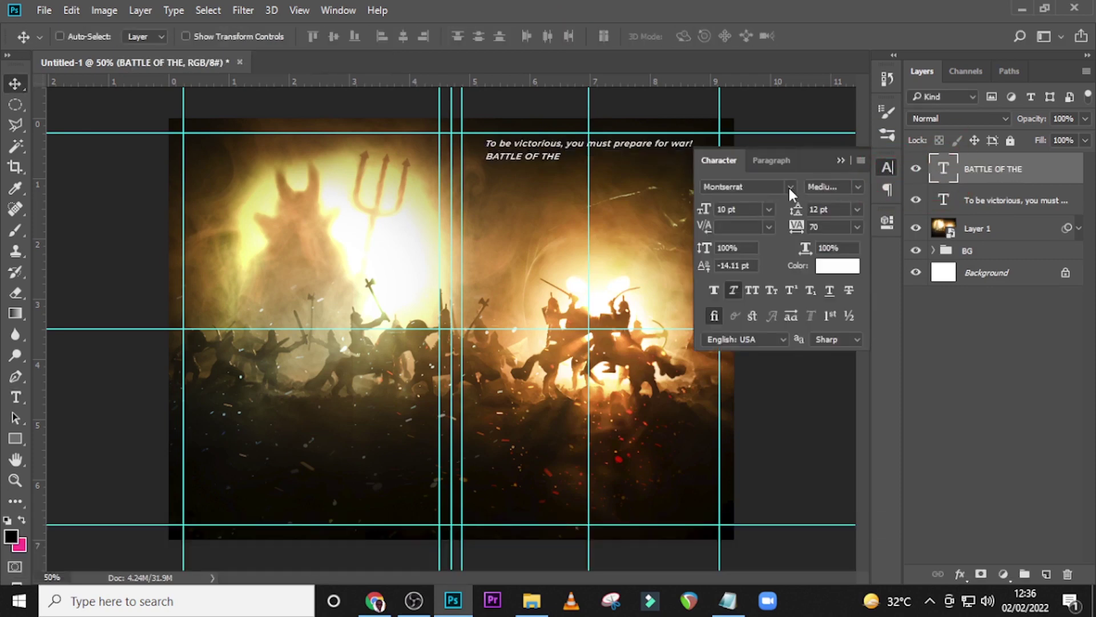
left_click(789, 186)
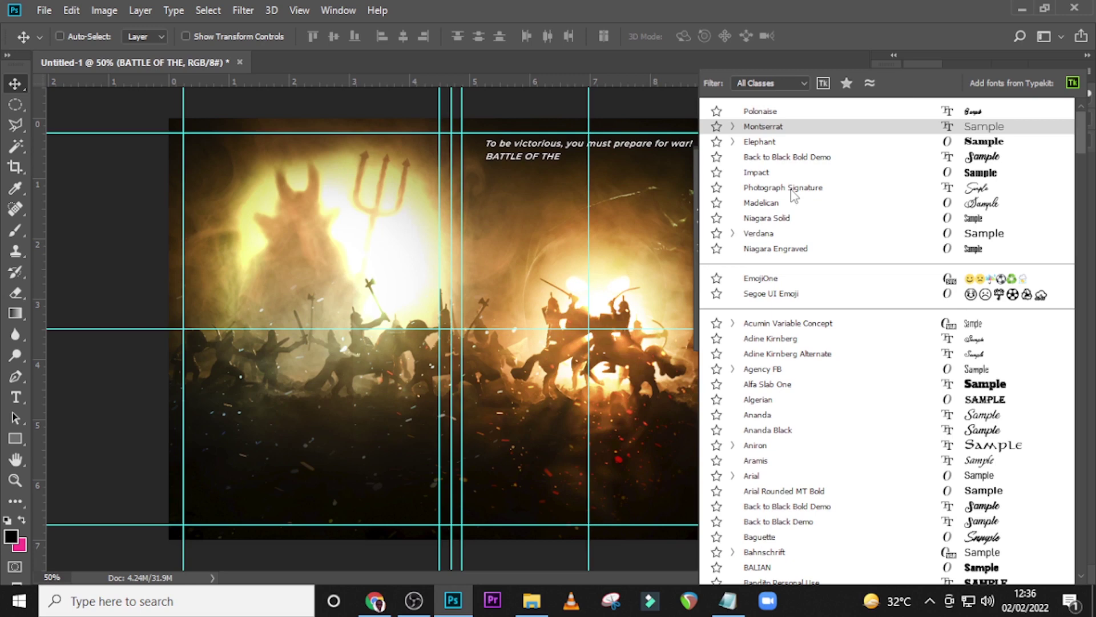
left_click(768, 141)
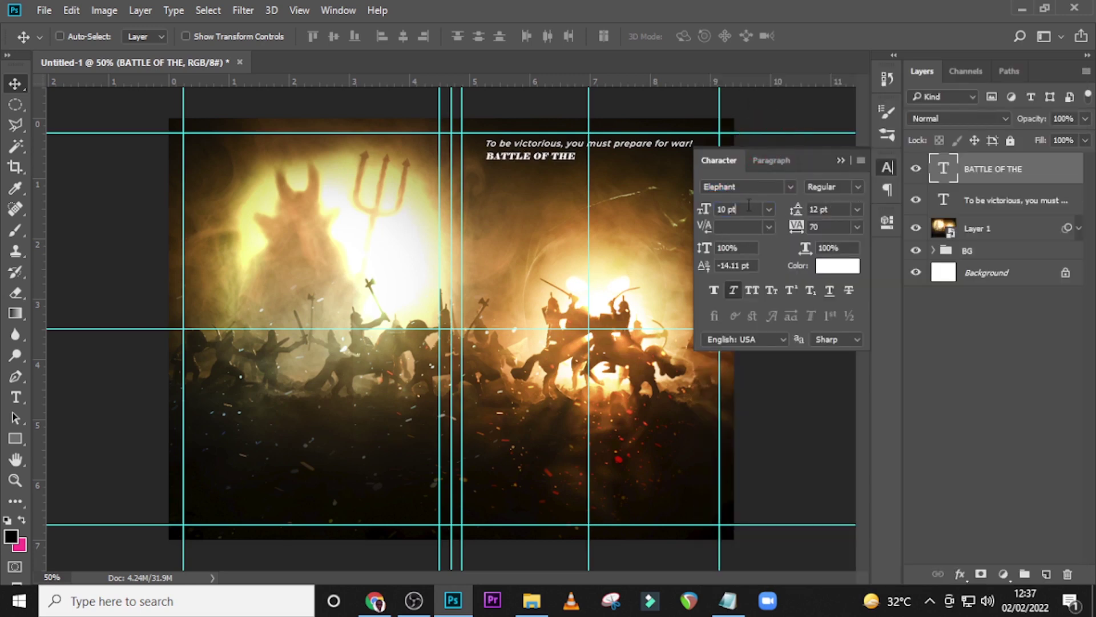
type("25")
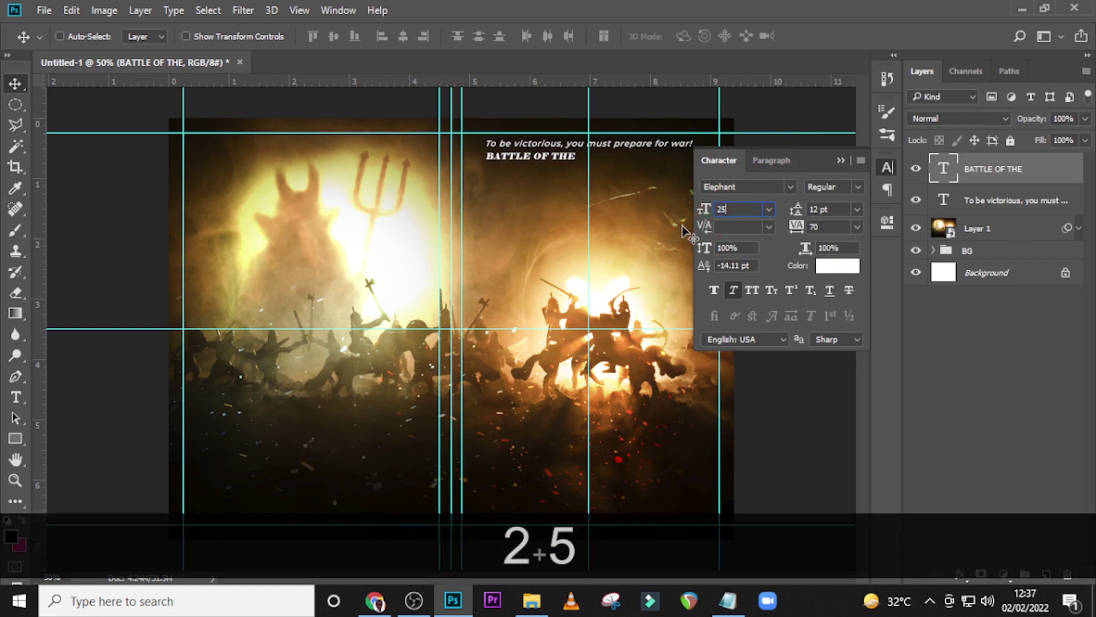
key("Return")
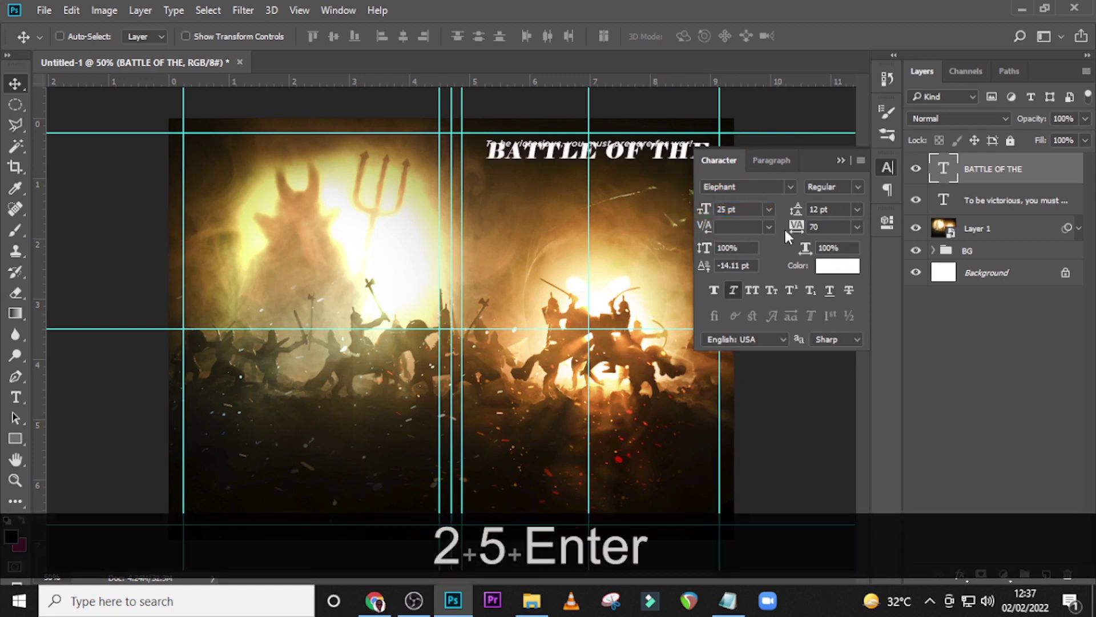
Set the tracking of "BATTLE OF THE" to 40 and turn off Faux Italic.
left_click(831, 227)
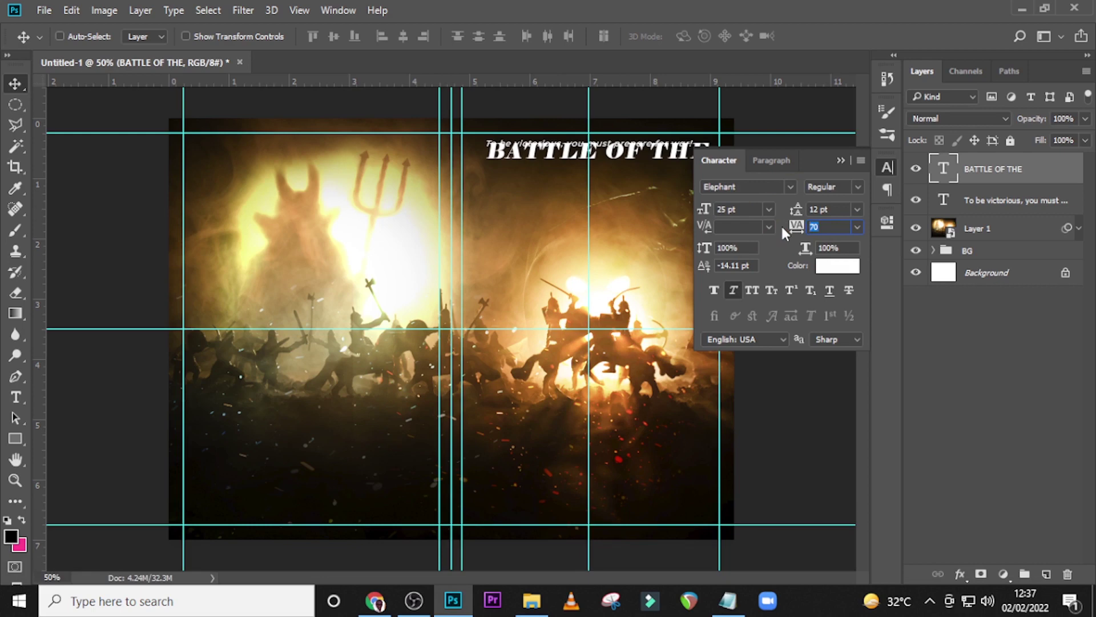
type("40")
key("Return")
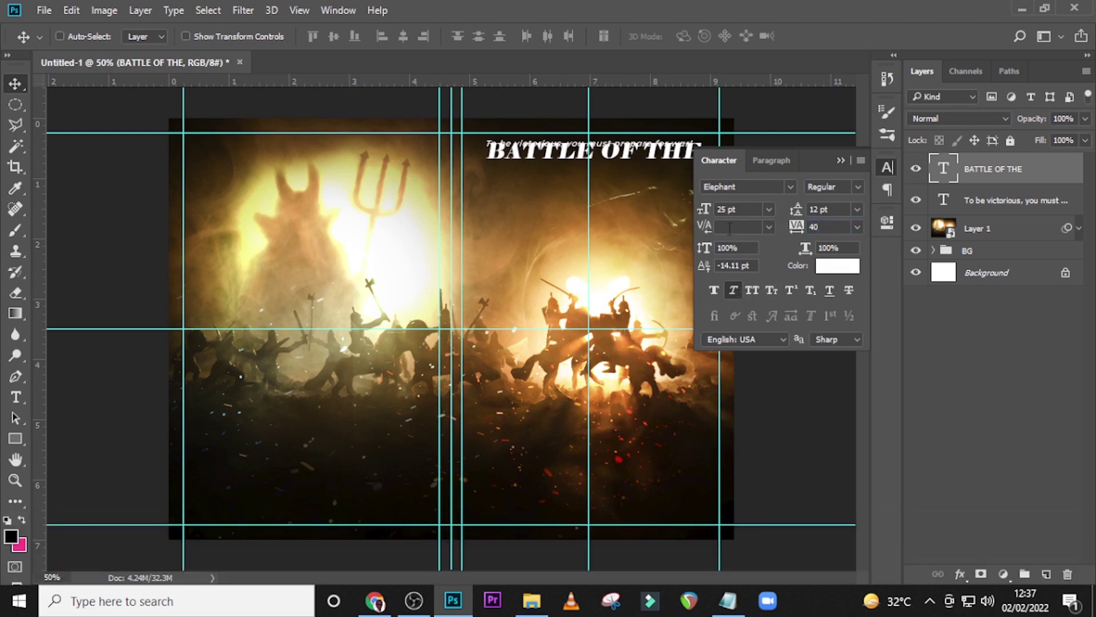
left_click(735, 290)
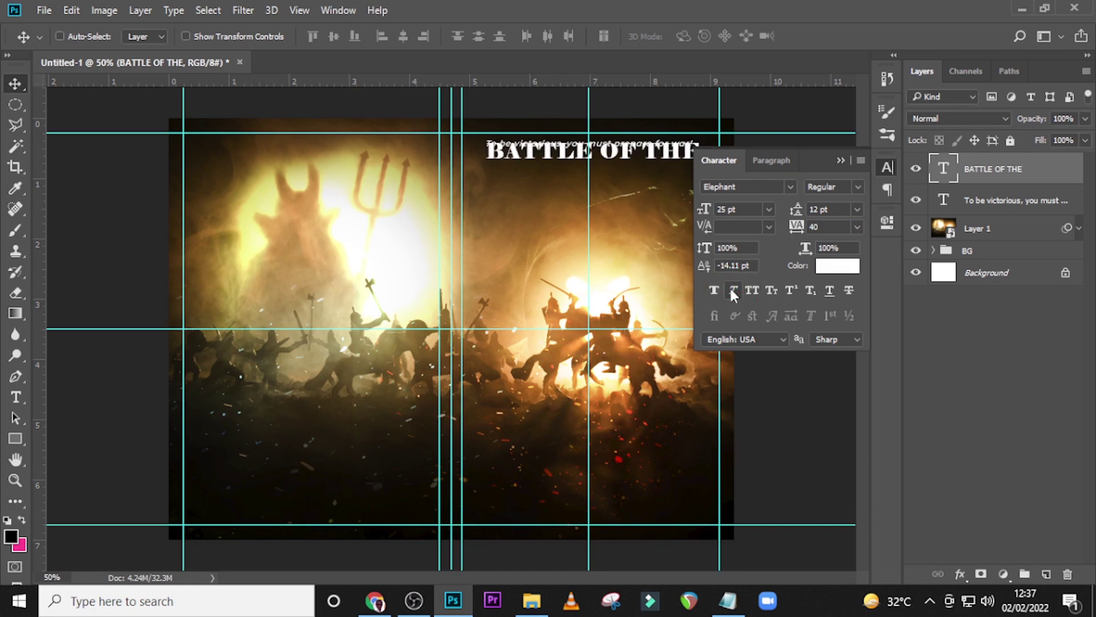
left_click(840, 161)
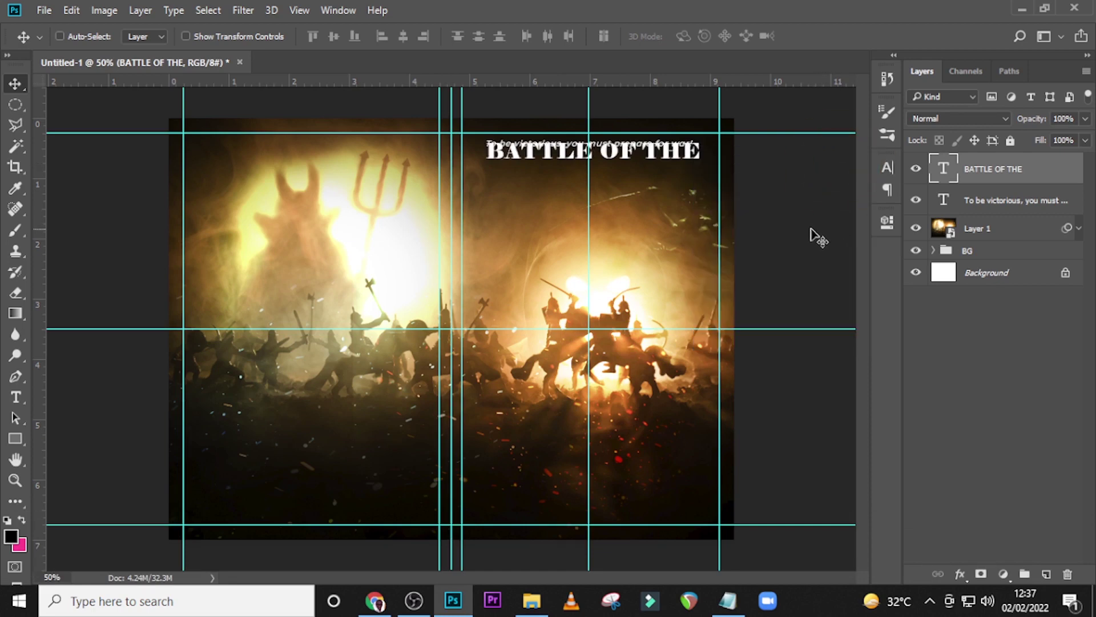
Move "BATTLE OF THE" to about X 1048 px, Y 115 px, centred on the front panel below the tagline.
key("ctrl+t")
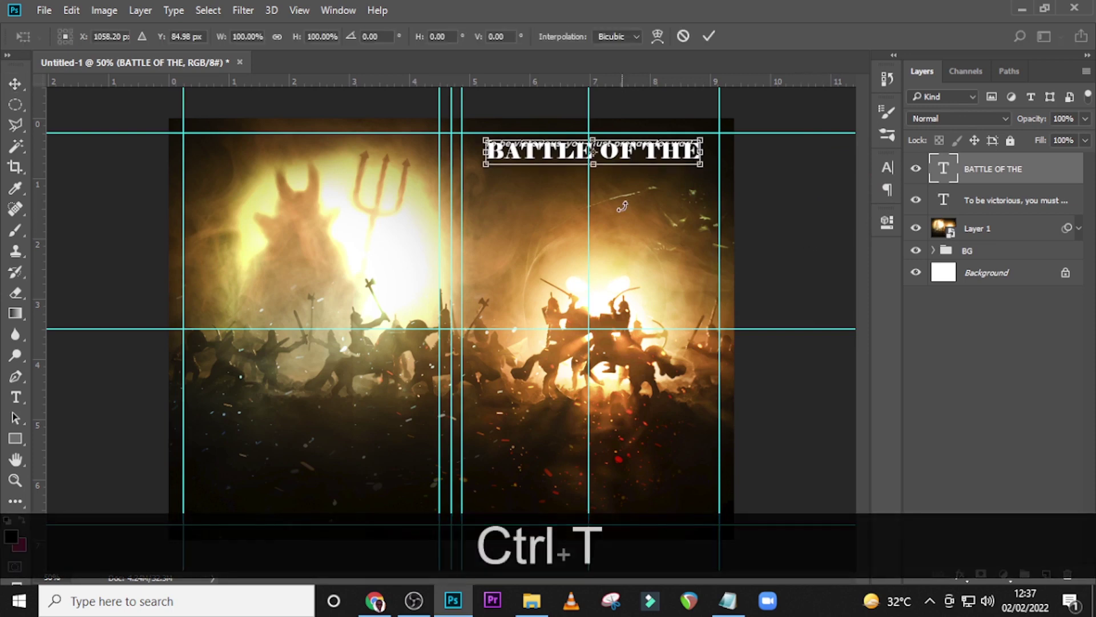
key("shift+Down")
key("shift+Down")
key("shift+Down")
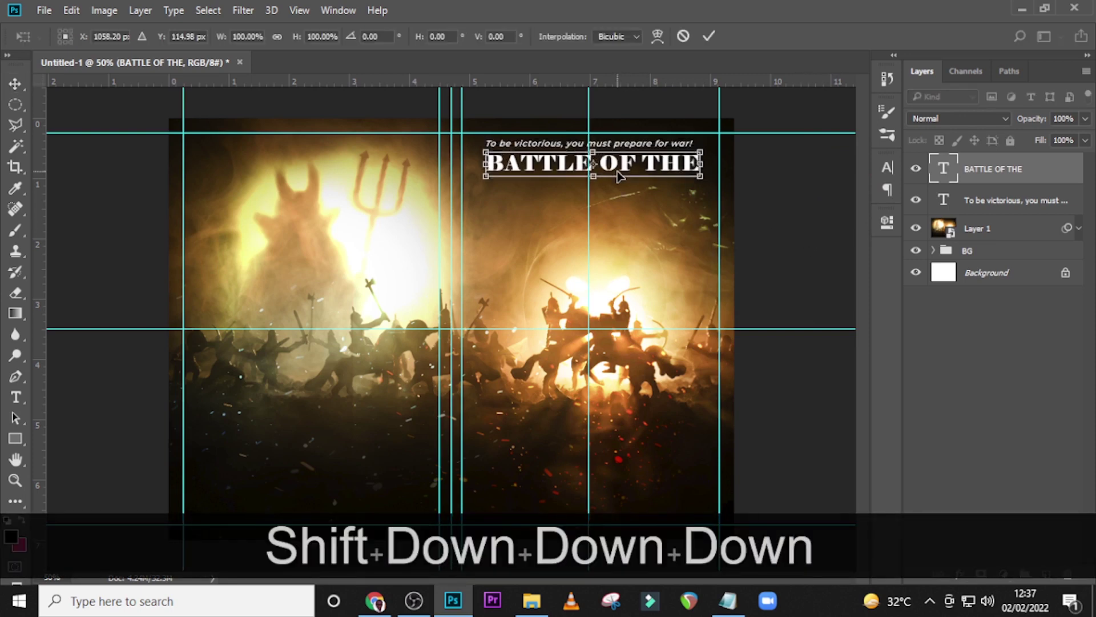
key("shift+Left")
key("shift+Left")
key("shift+Left")
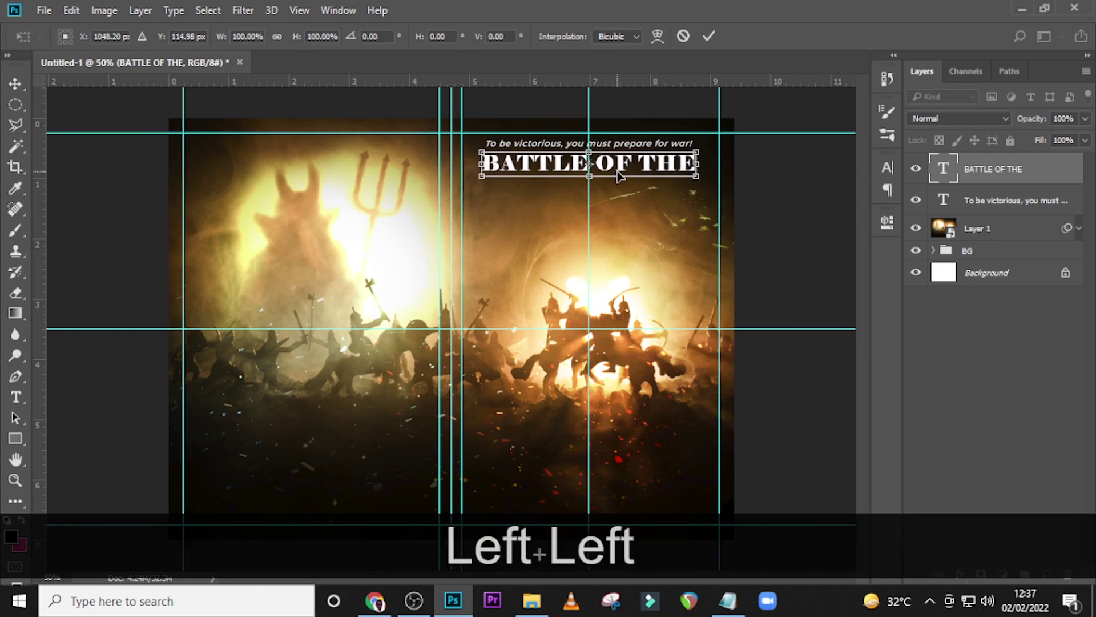
key("Return")
Nudge "BATTLE OF THE" another 20 px down and lower the tagline until it sits just above it.
key("v")
key("shift+Down")
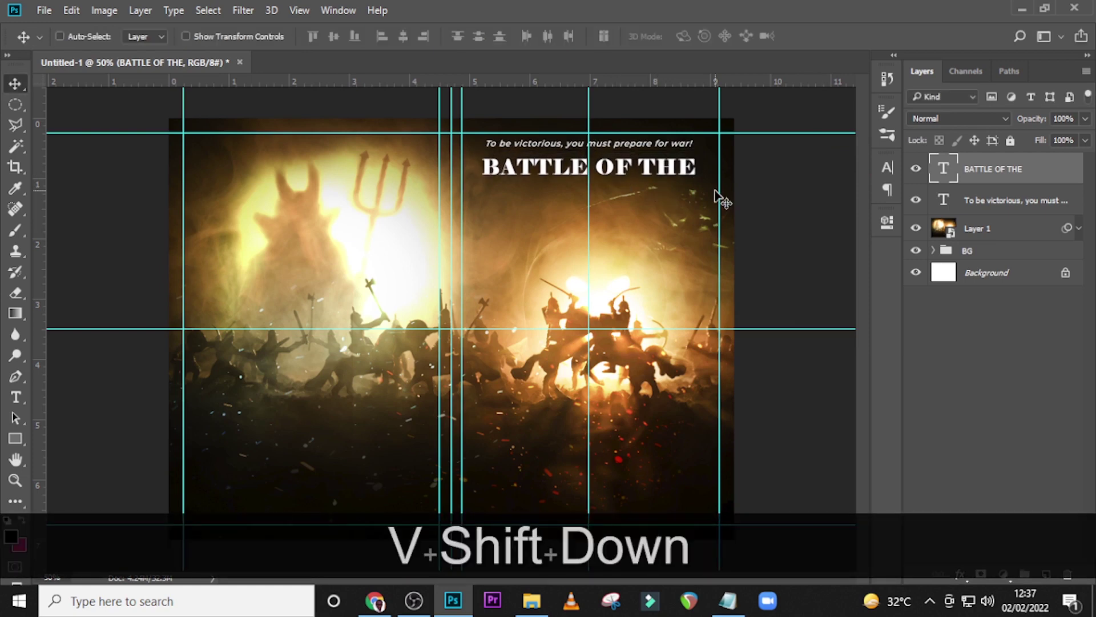
key("shift+Down")
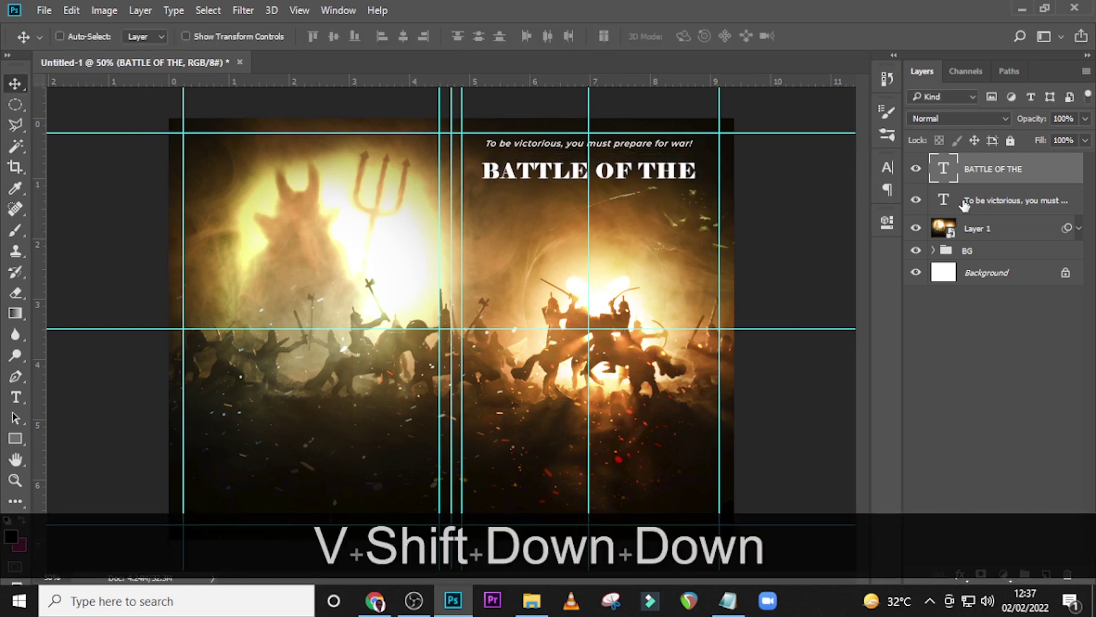
left_click(948, 220)
key("shift+Down")
key("shift+Down")
key("shift+Down")
key("Up")
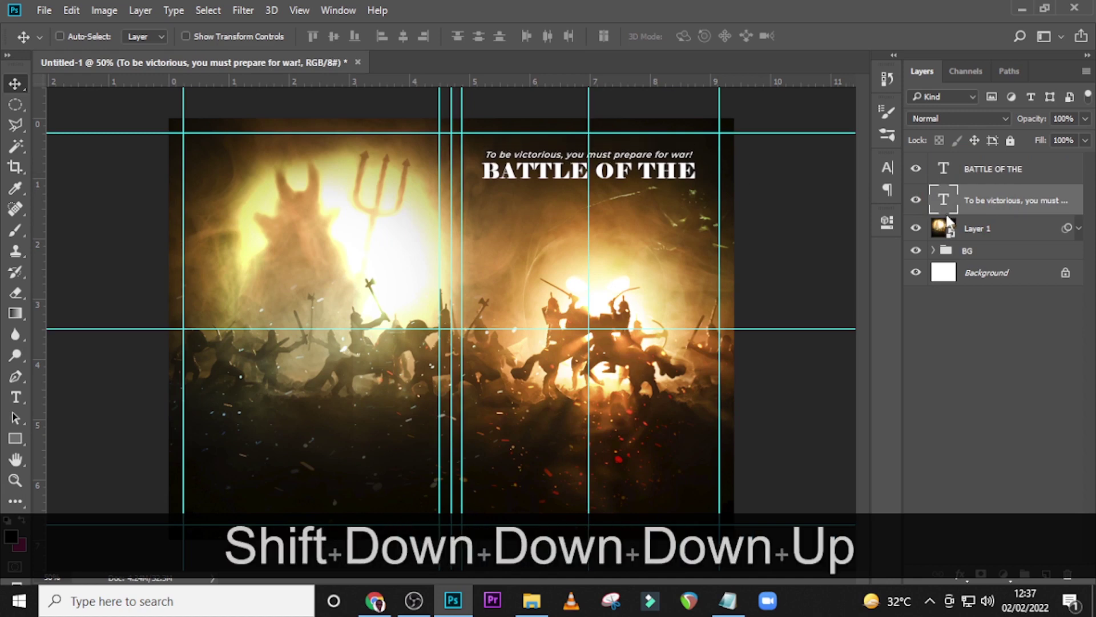
key("Up")
Duplicate the "BATTLE OF THE" text layer and place the copy directly beneath the original line.
left_click(971, 169)
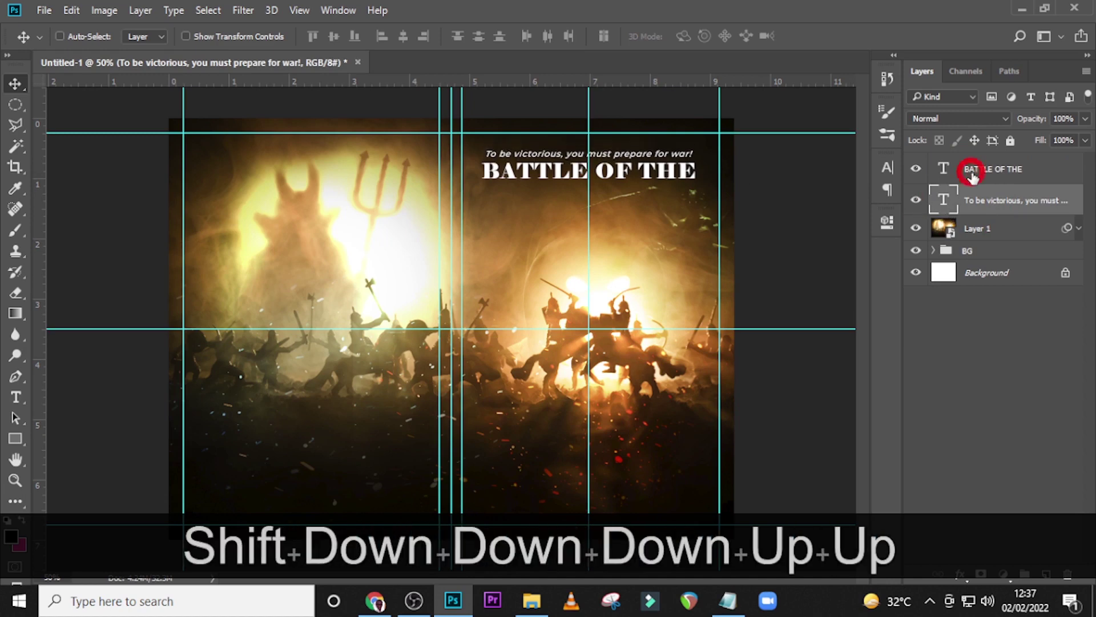
key("ctrl+j")
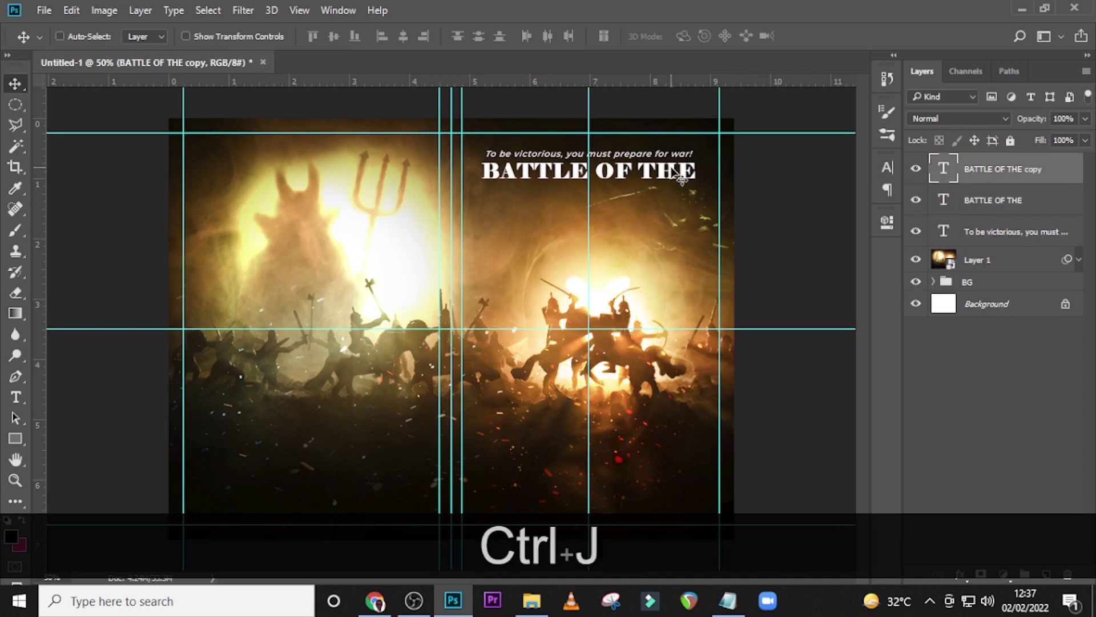
left_click_drag(634, 171, 631, 195)
Copy "god's" from 81.txt in Notepad and replace the duplicated title line's text with it in Photoshop.
left_click(729, 611)
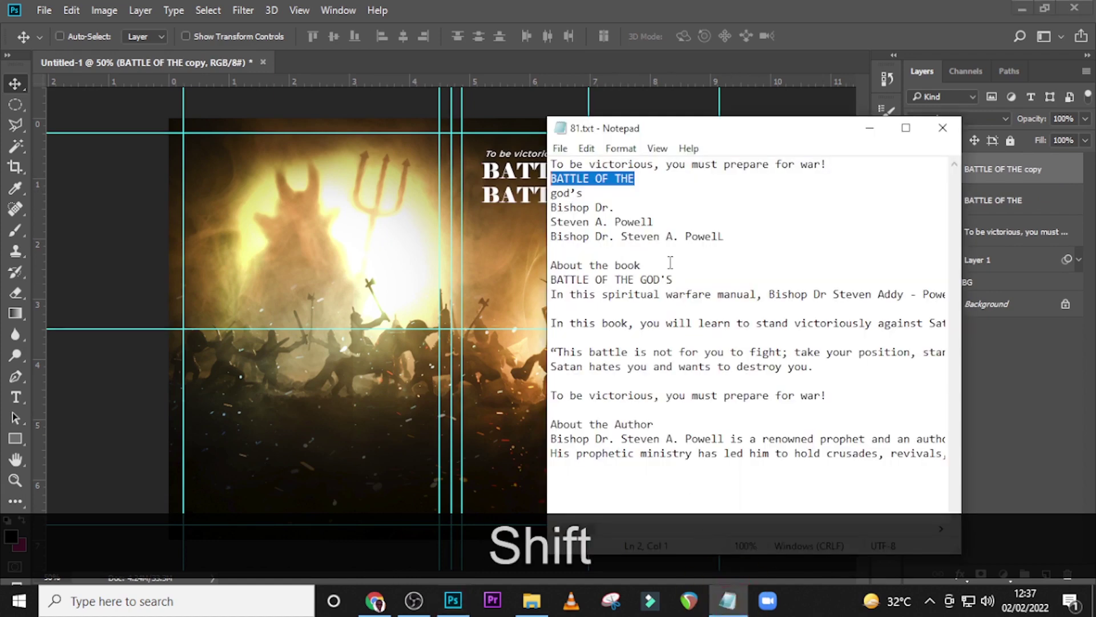
left_click(587, 194, "shift")
key("ctrl+c")
left_click(645, 92)
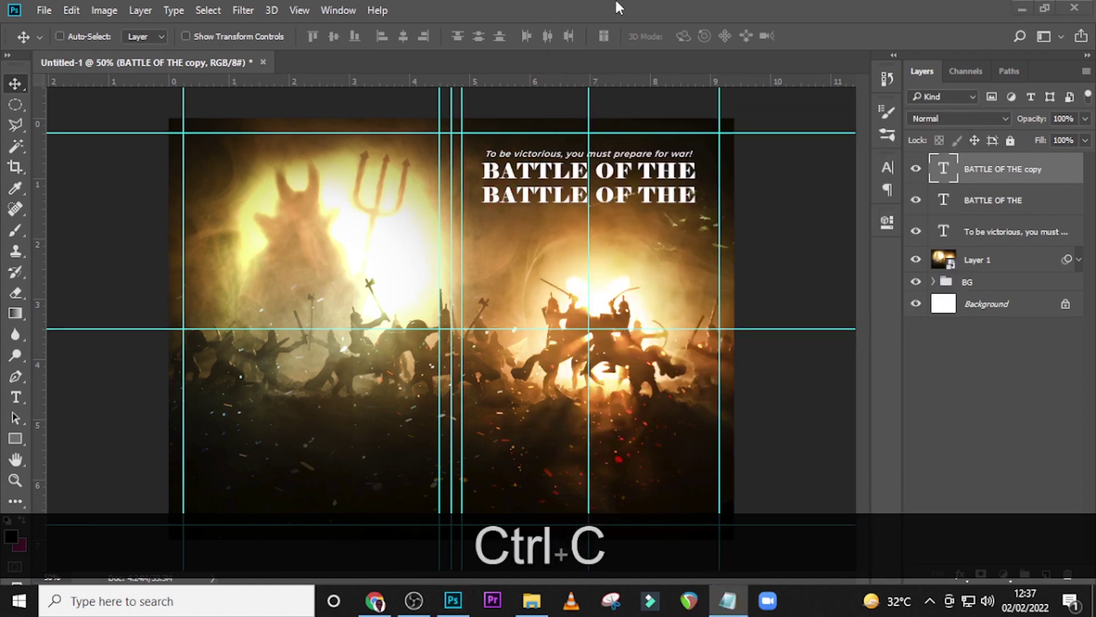
double_click(943, 169)
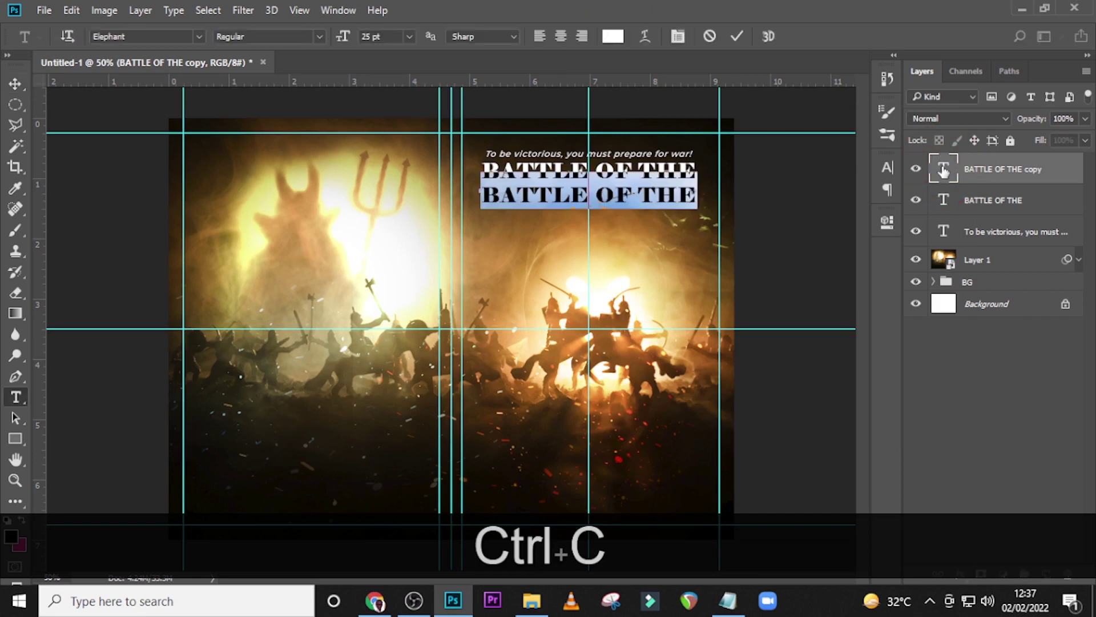
key("ctrl+v")
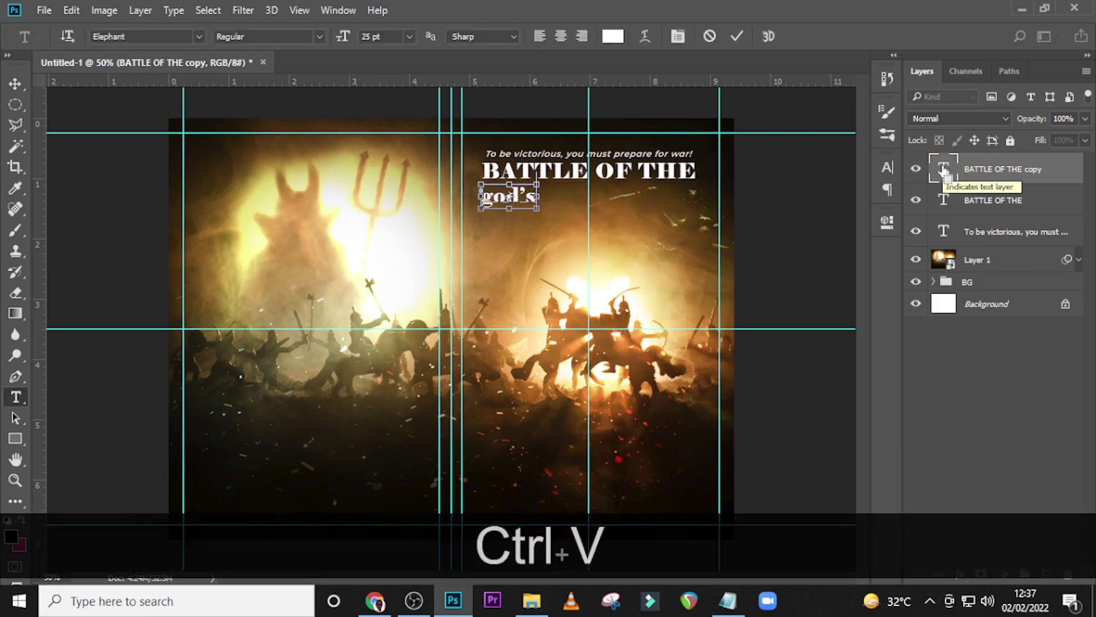
key("v")
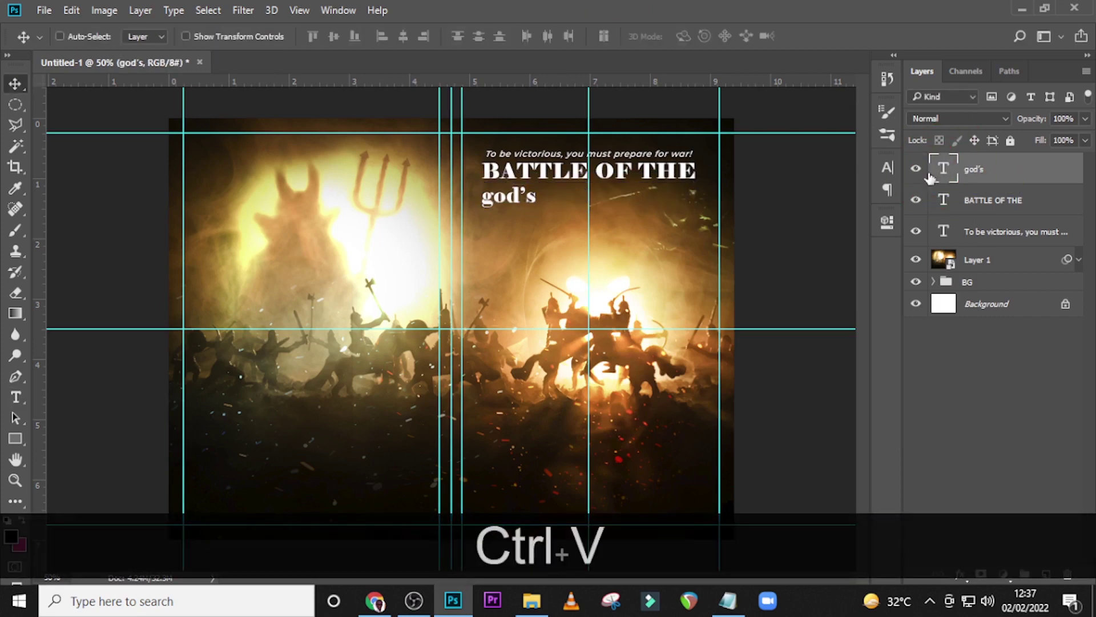
Turn on All Caps for the "god's" text and set its size to 70 pt and its tracking to 0.
left_click(884, 162)
left_click(752, 290)
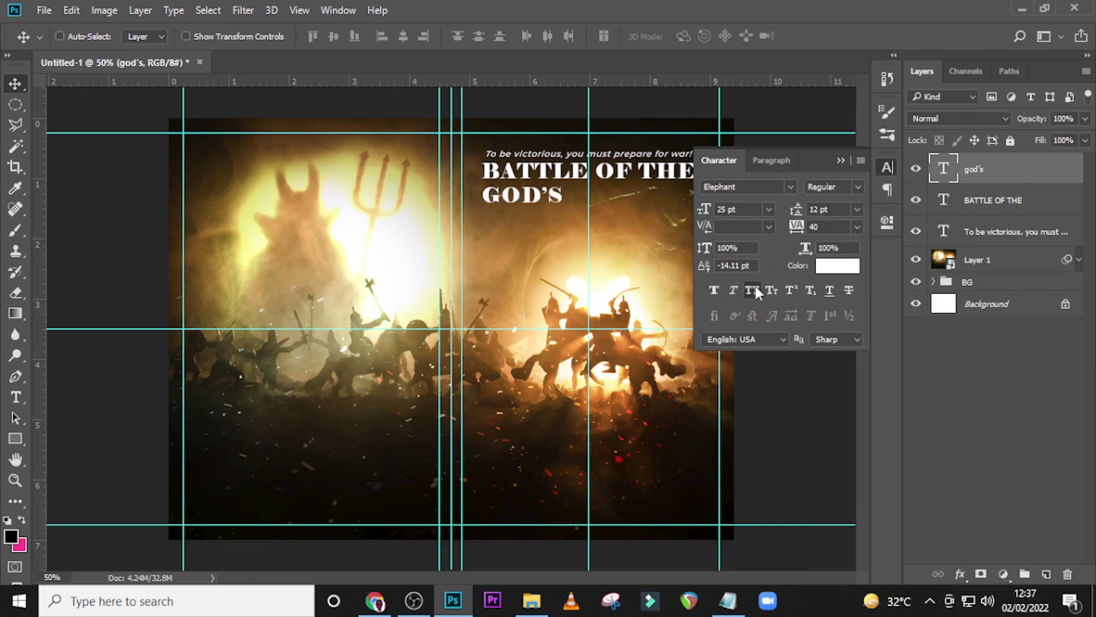
left_click(743, 210)
type("70")
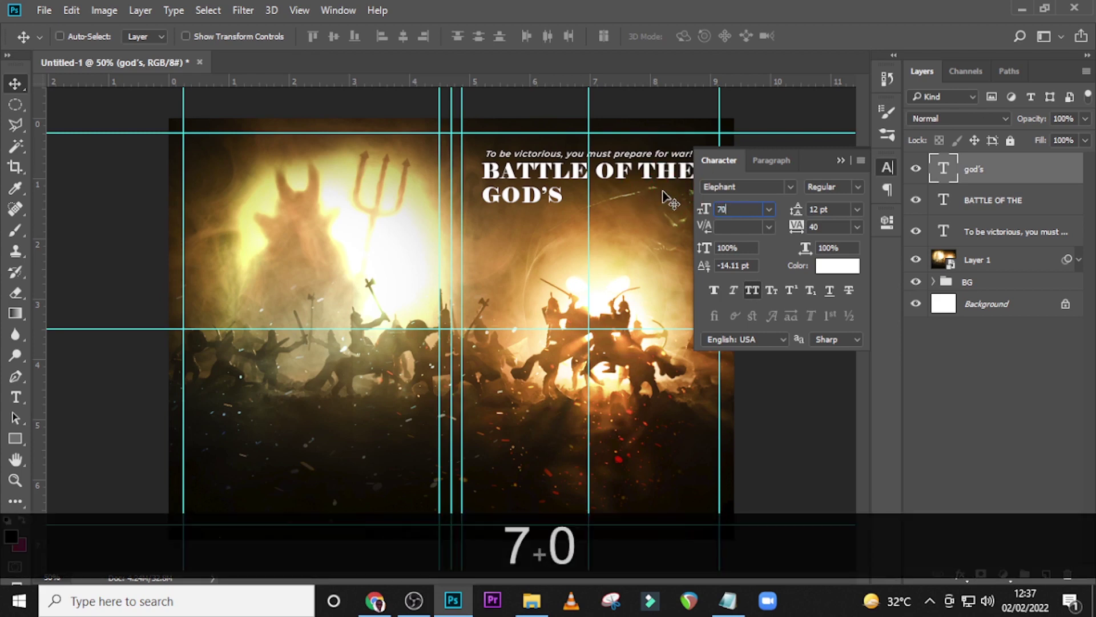
key("Return")
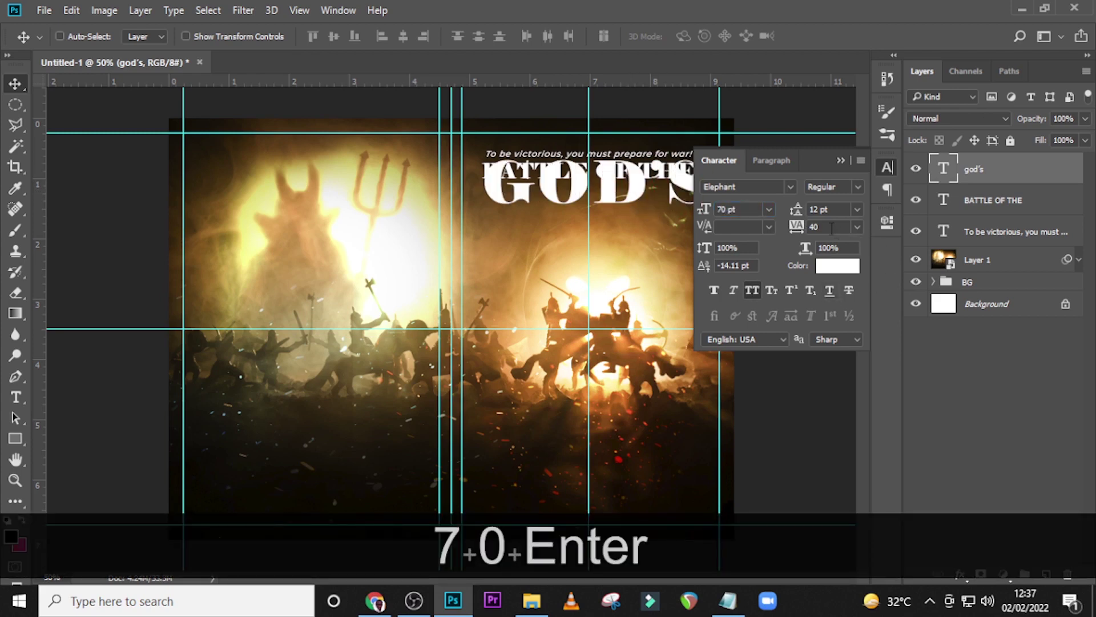
left_click(783, 221)
type("0")
key("Return")
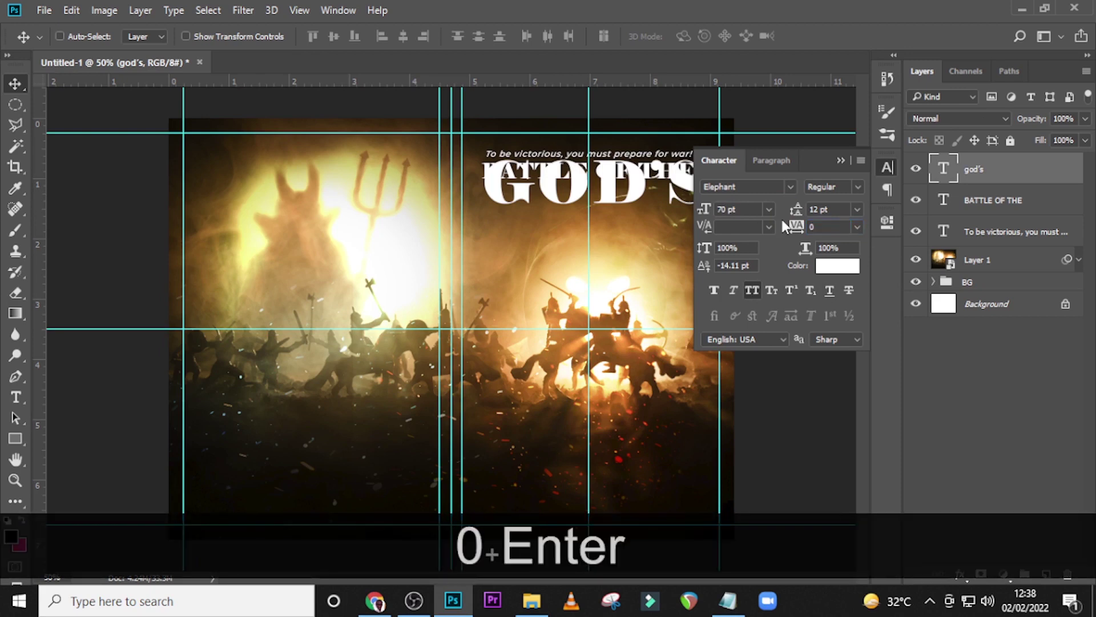
left_click(841, 160)
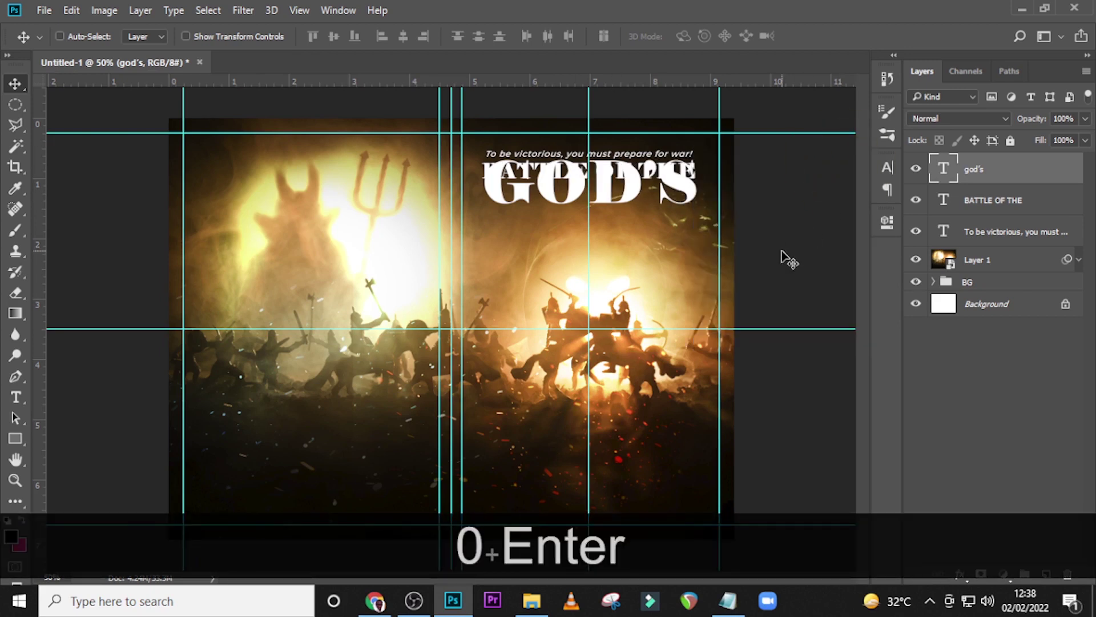
Move the "GOD'S" text down 60 px and nudge it back up 2 px so it sits just beneath "BATTLE OF THE".
key("ctrl+t")
key("shift+Down")
key("shift+Down")
key("shift+Down")
key("shift+Down")
key("shift+Down")
key("shift+Down")
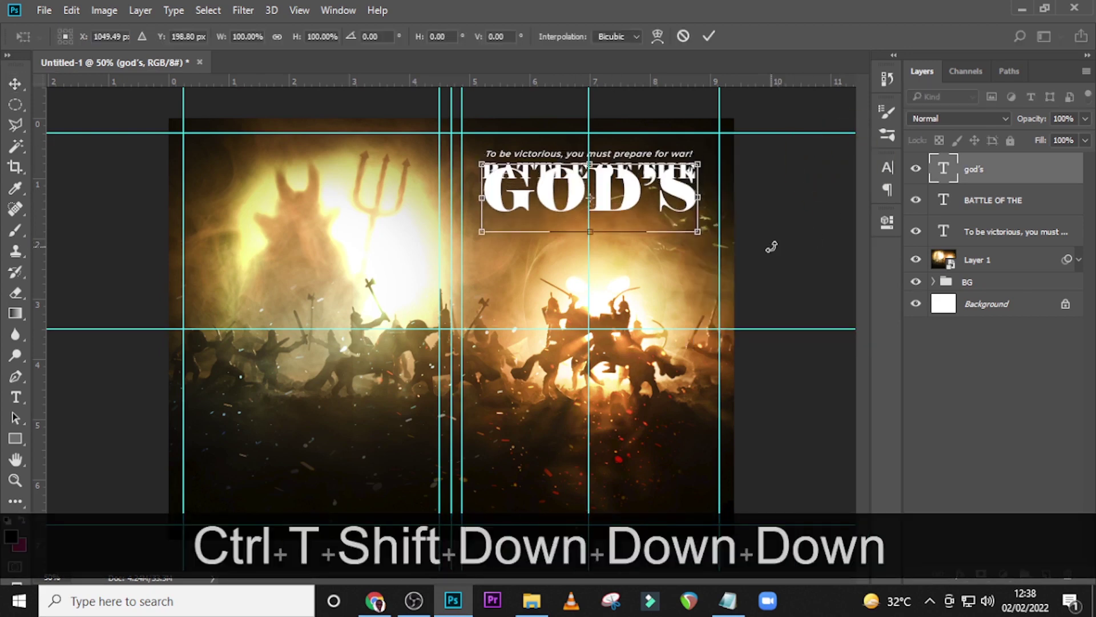
key("Return")
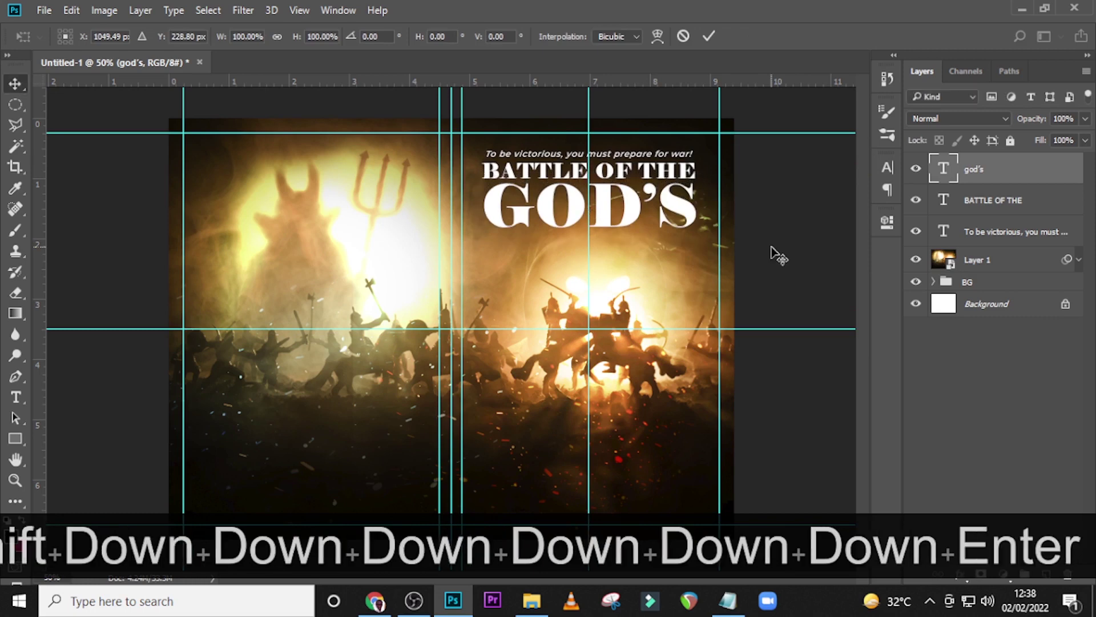
key("Up")
key("Up")
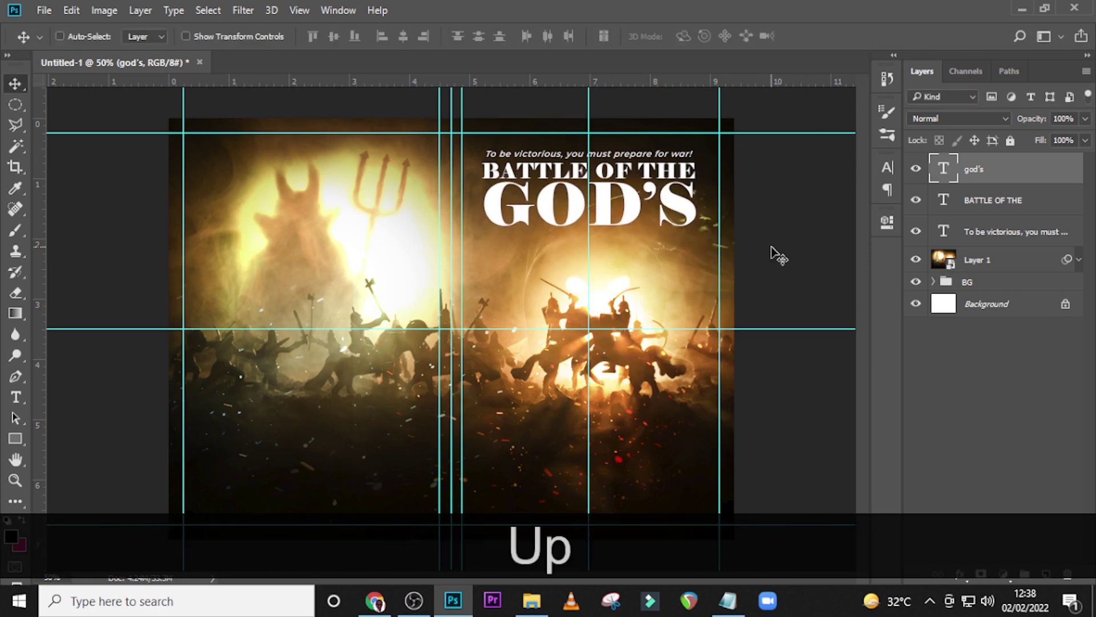
Nudge the "god's" and "BATTLE OF THE" layers down together by 5 px and hide the guides.
left_click(958, 205, "ctrl")
key("Down")
key("Down")
key("Down")
key("Down")
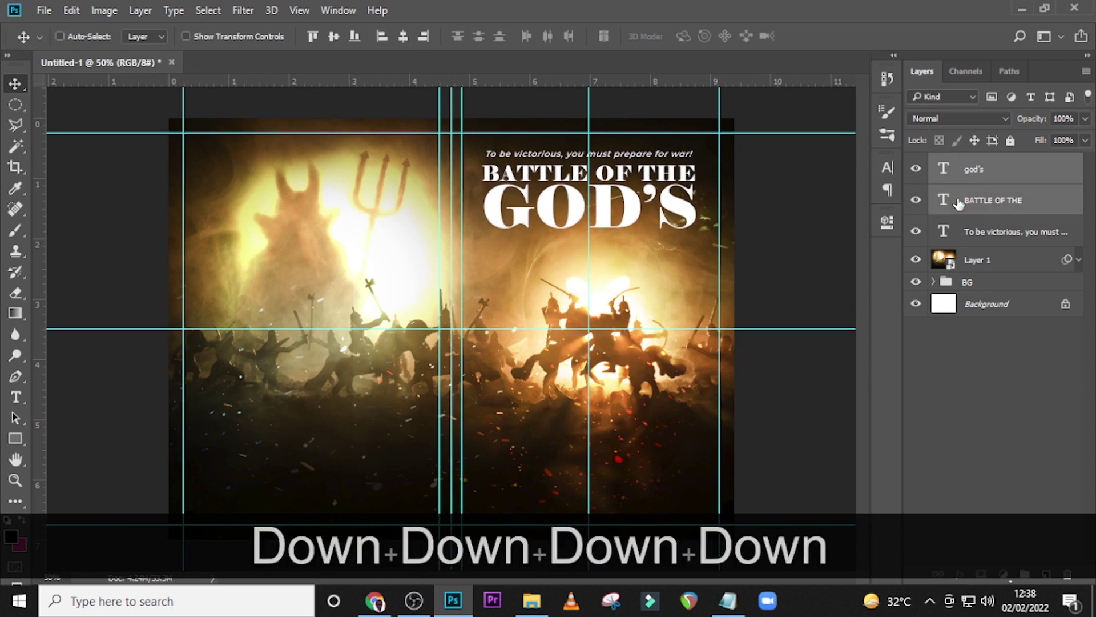
key("ctrl+h")
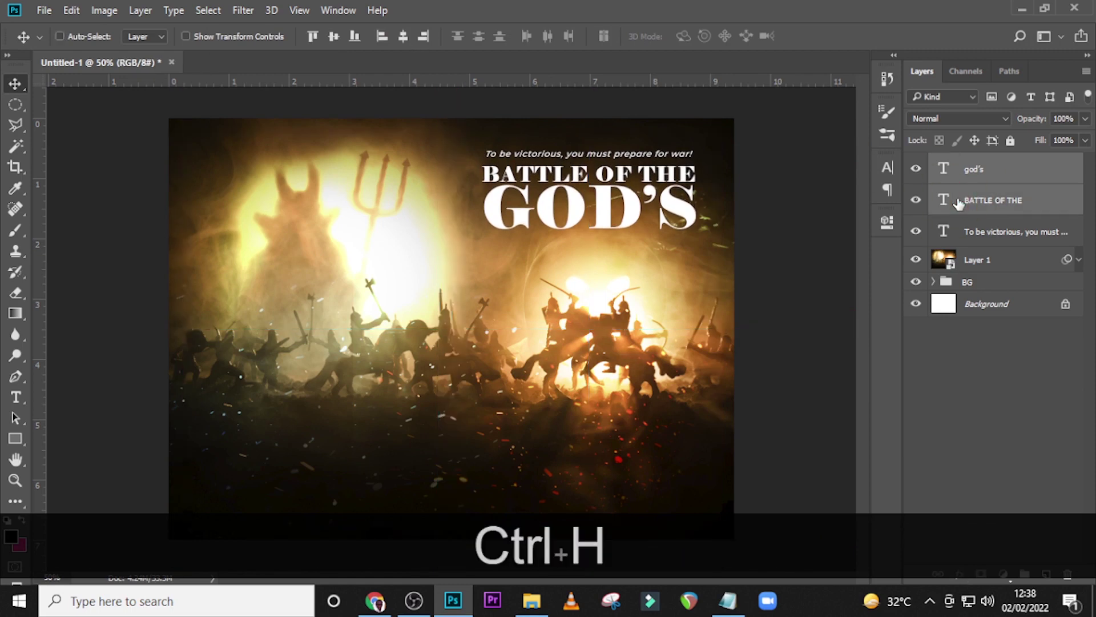
key("Down")
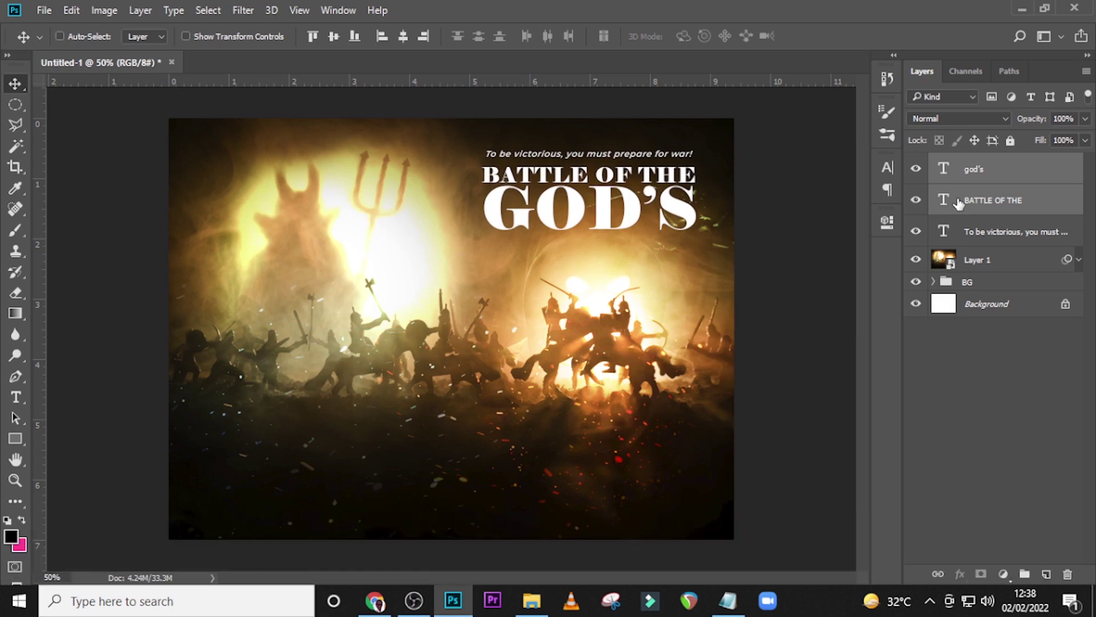
Group the two title text layers and name the group "BATTLE OF THE GOD'S".
key("ctrl+g")
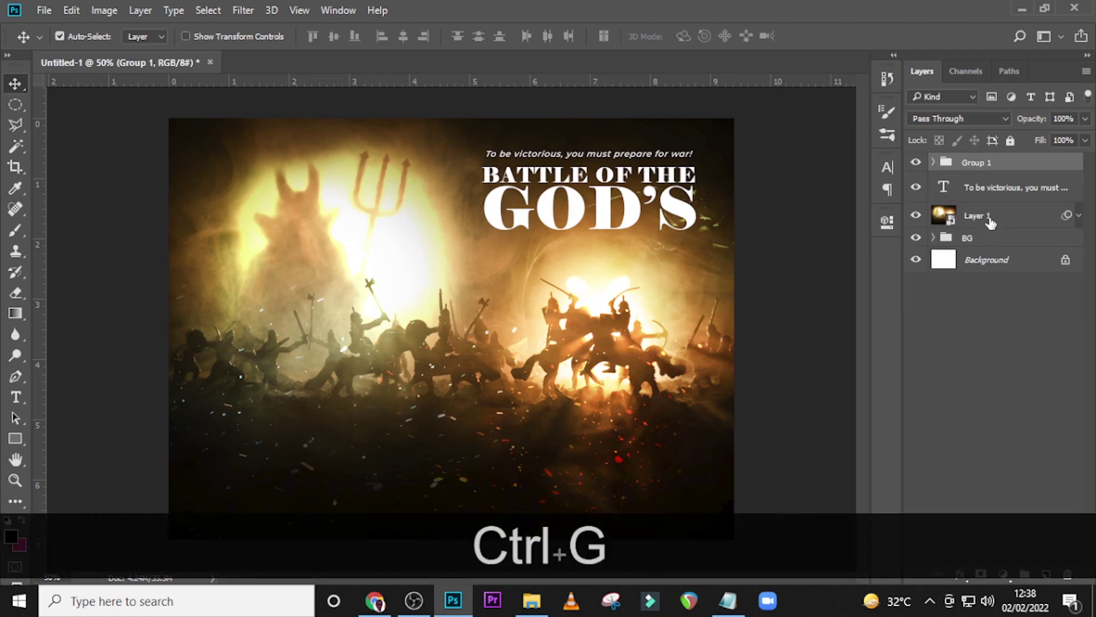
double_click(976, 163)
type("BAT")
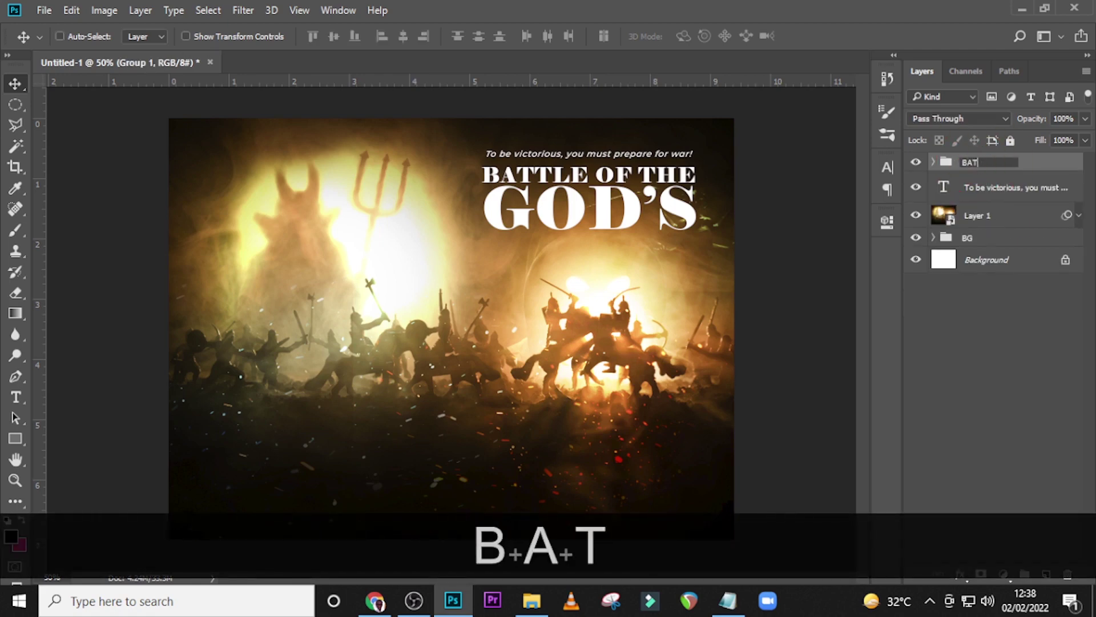
type("TLE OF THE ")
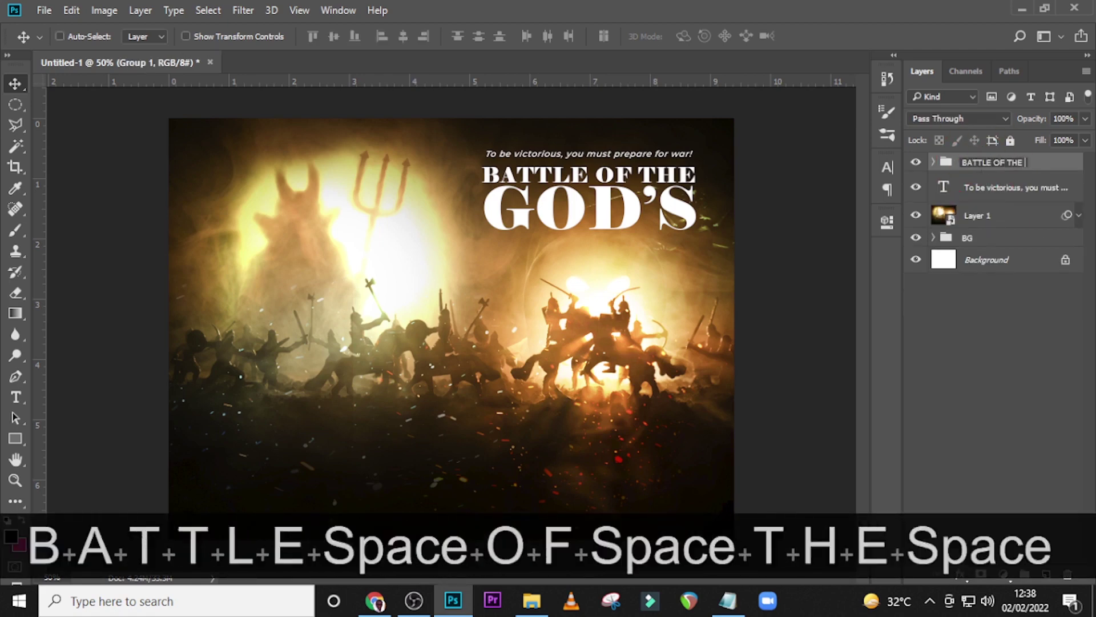
type("GOD'S")
key("Return")
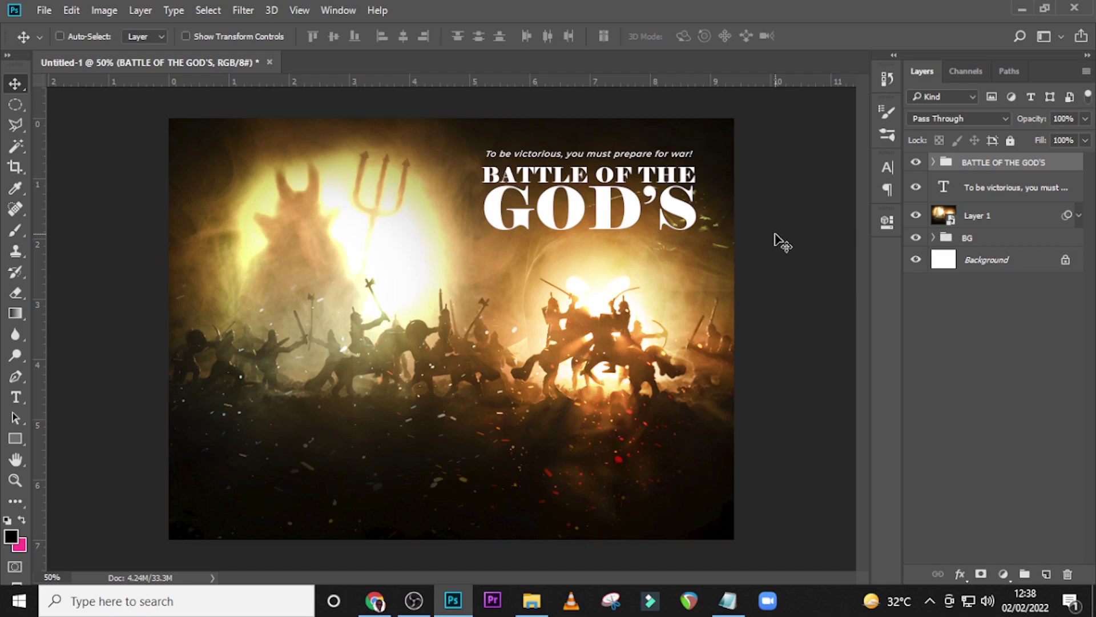
Place the gold texture 6.jpg from the DONE folder over the title, scaled to about 22% and rotated about -22°.
left_click(536, 601)
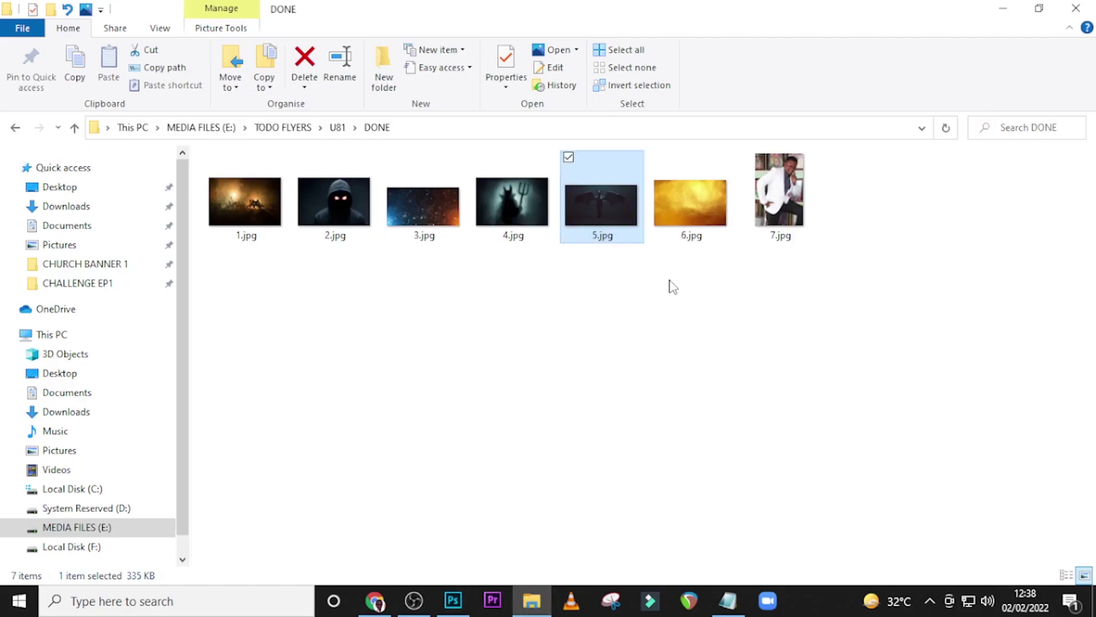
left_click(688, 205)
left_click_drag(687, 211, 627, 226)
left_click_drag(651, 319, 611, 306)
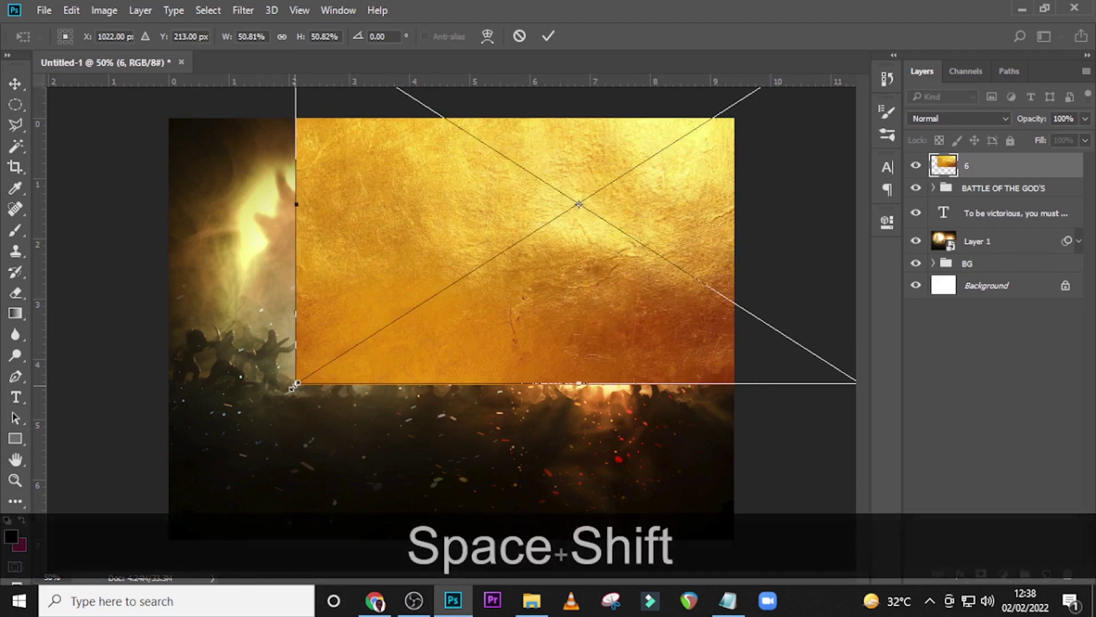
left_click_drag(294, 386, 456, 281)
left_click_drag(639, 341, 698, 333)
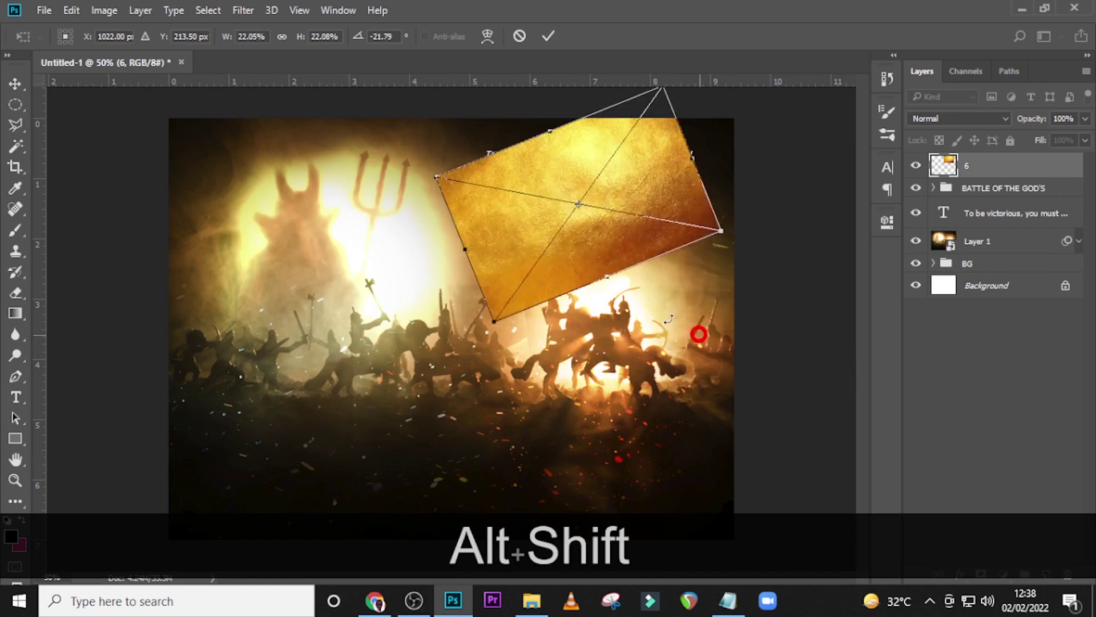
left_click_drag(578, 259, 600, 238)
key("Return")
Clip the gold texture layer to the "BATTLE OF THE GOD'S" group.
right_click(1043, 172)
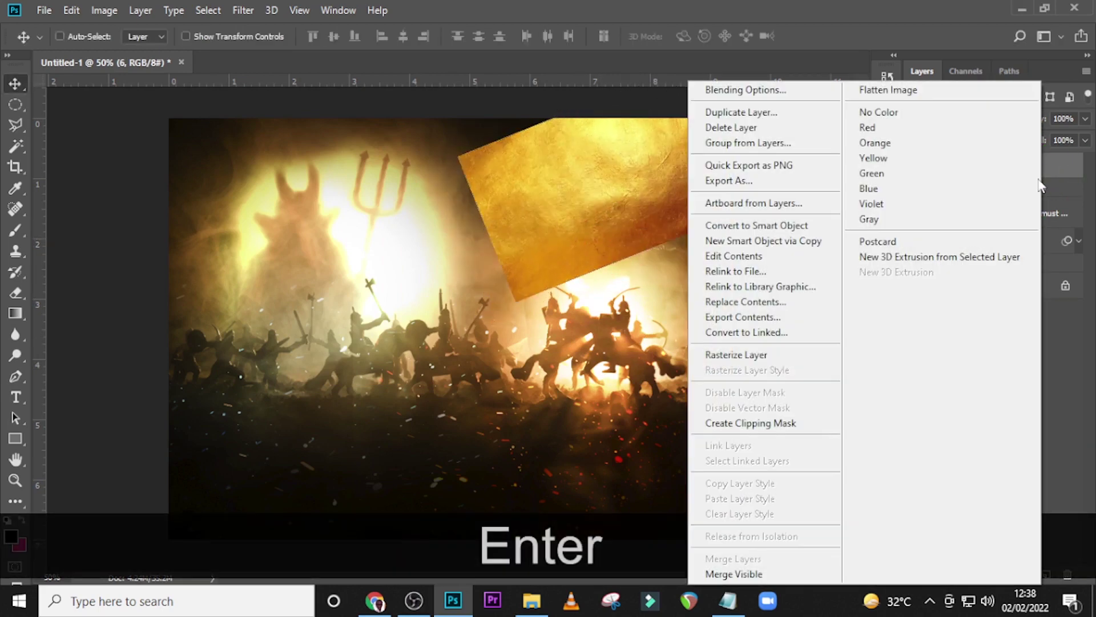
left_click(737, 425)
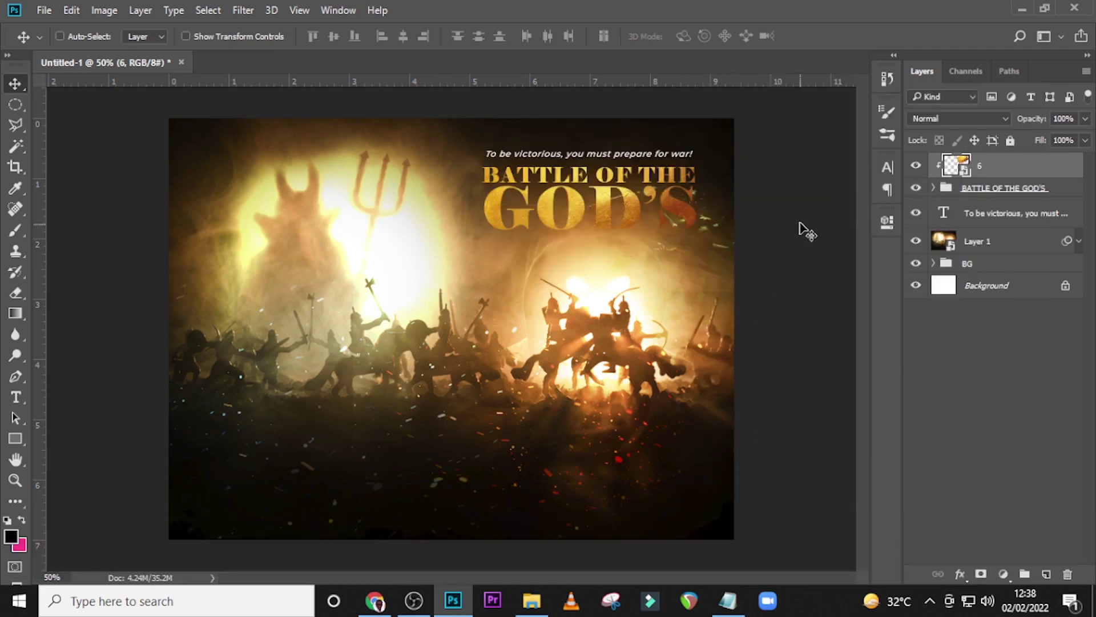
left_click(1024, 166)
Add a Multiply drop shadow to the title group with 68% opacity, 112° angle, 3 px distance, 14% spread and 105 px size.
double_click(1068, 189)
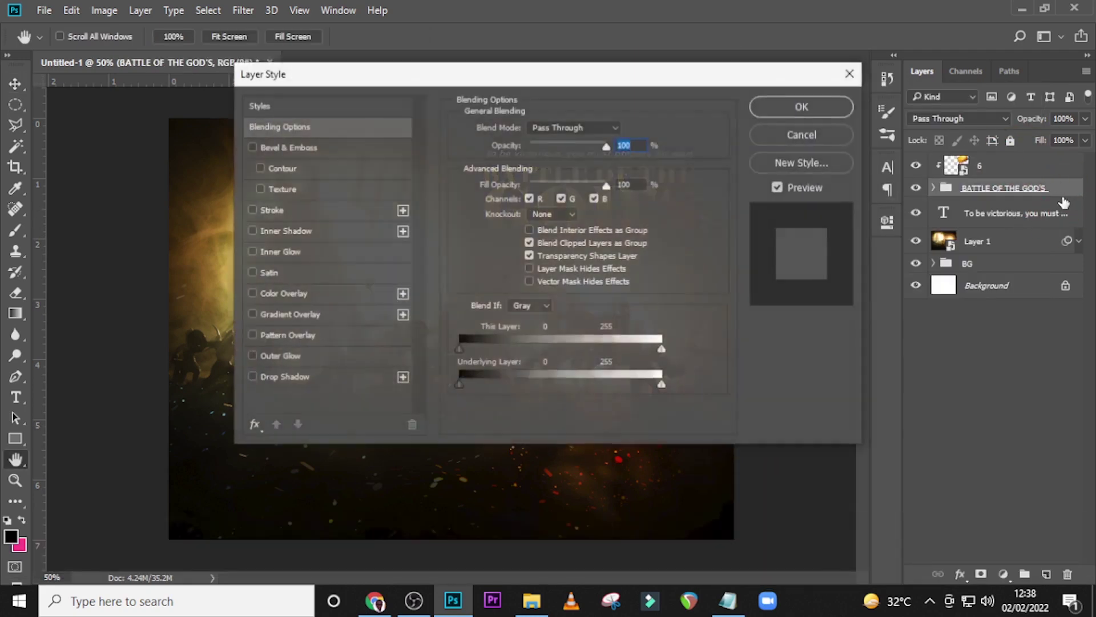
left_click_drag(583, 82, 684, 88)
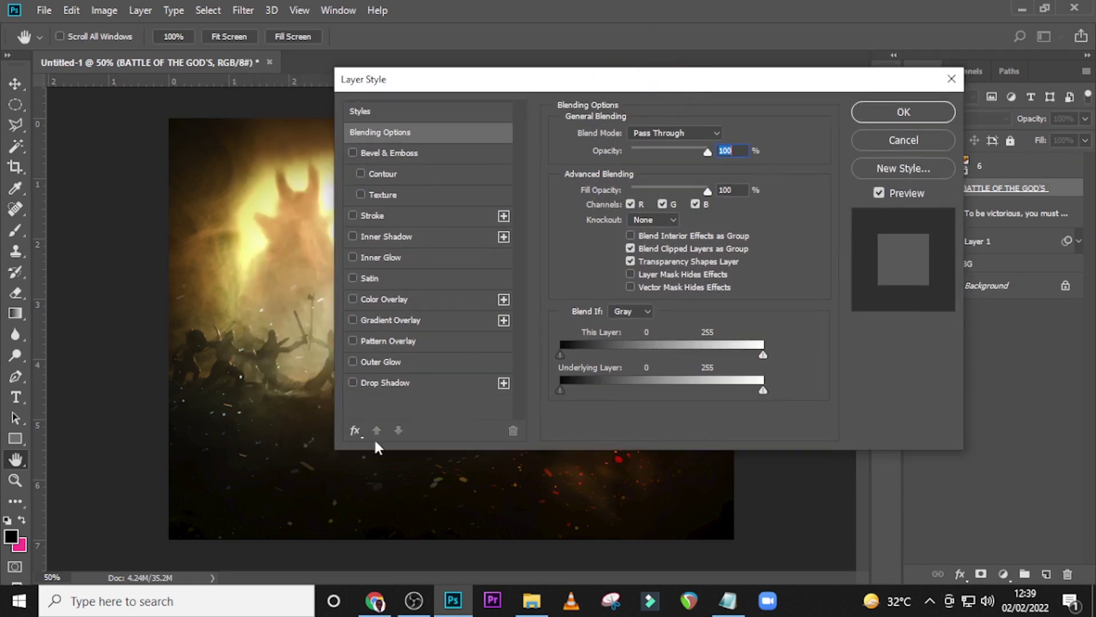
left_click(378, 384)
left_click_drag(520, 81, 505, 203)
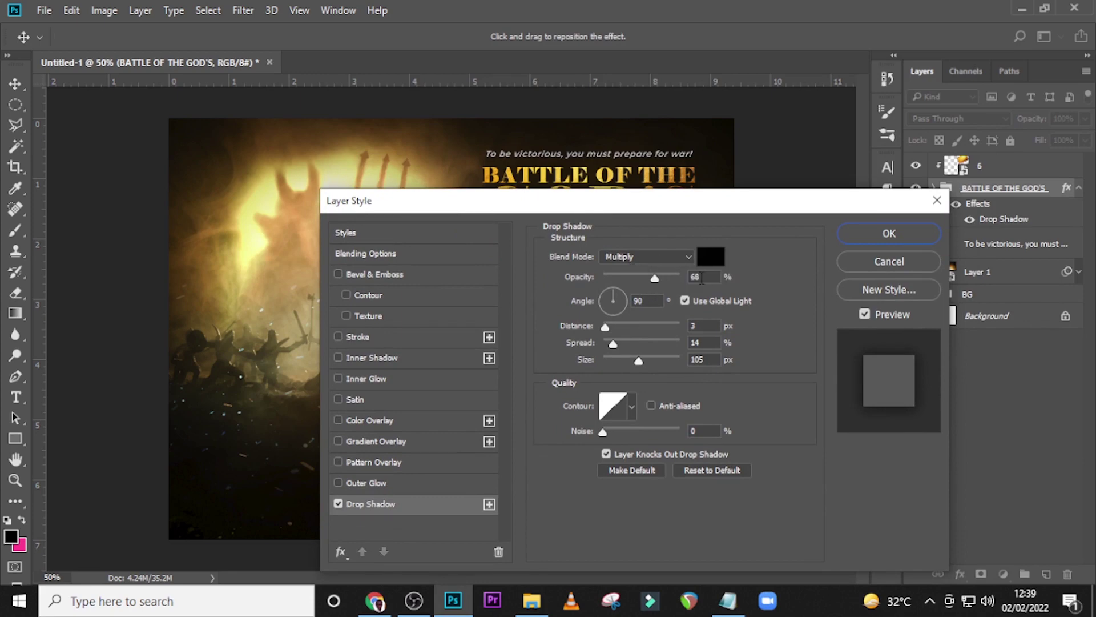
left_click_drag(702, 277, 690, 276)
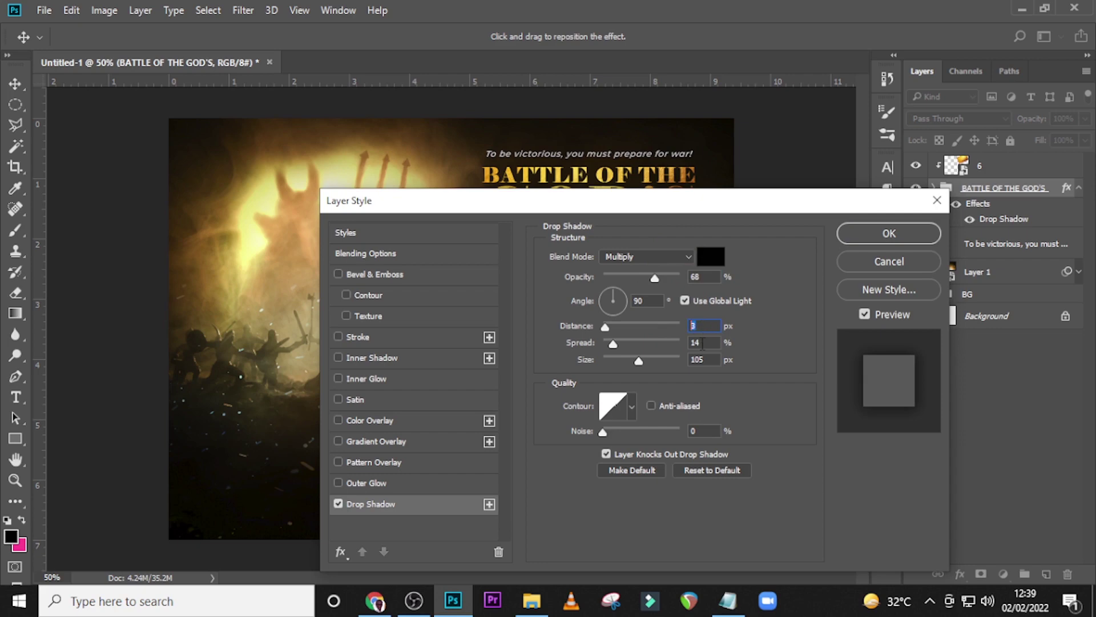
key("Tab")
left_click(682, 343)
key("Tab")
type("1")
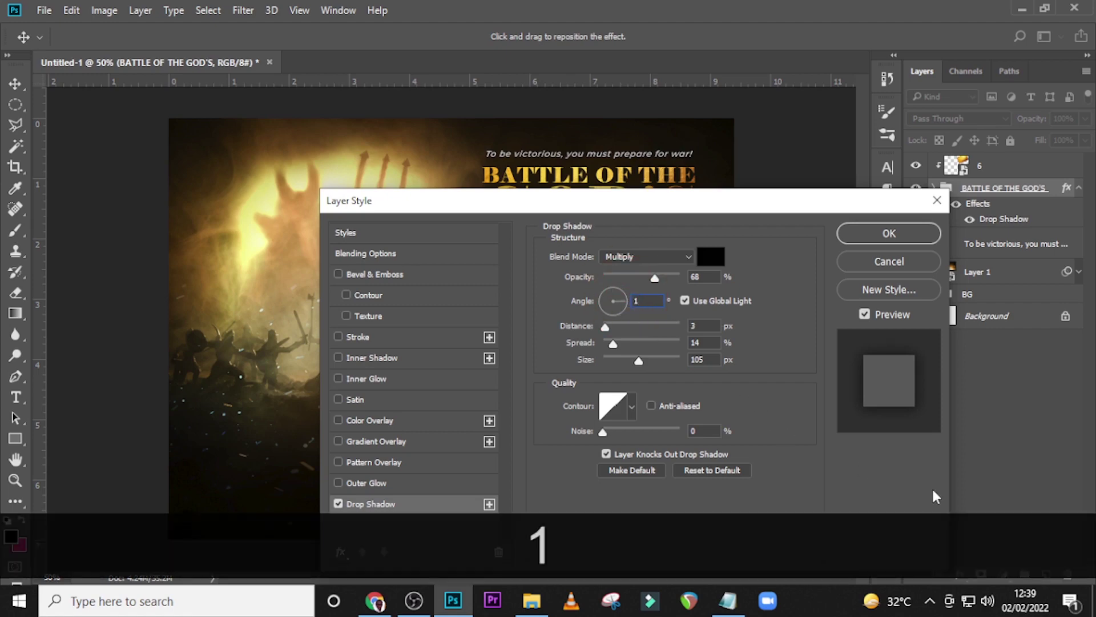
type("12")
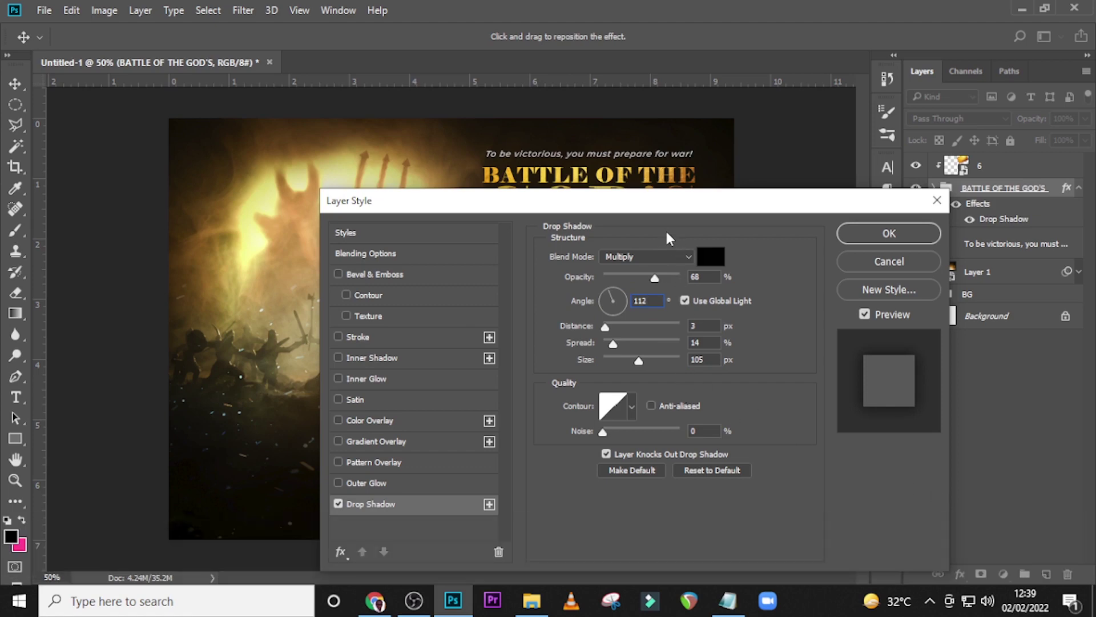
left_click_drag(663, 211, 522, 341)
left_click(759, 361)
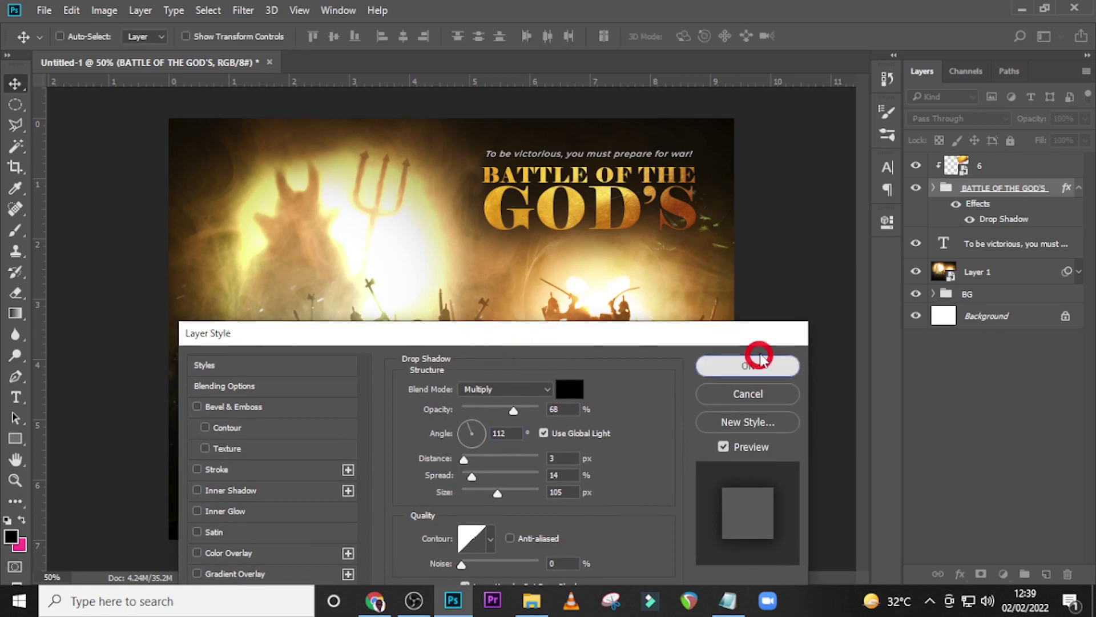
Compare the title with and without its drop shadow, and show the guides again with the effects list collapsed.
left_click(955, 206)
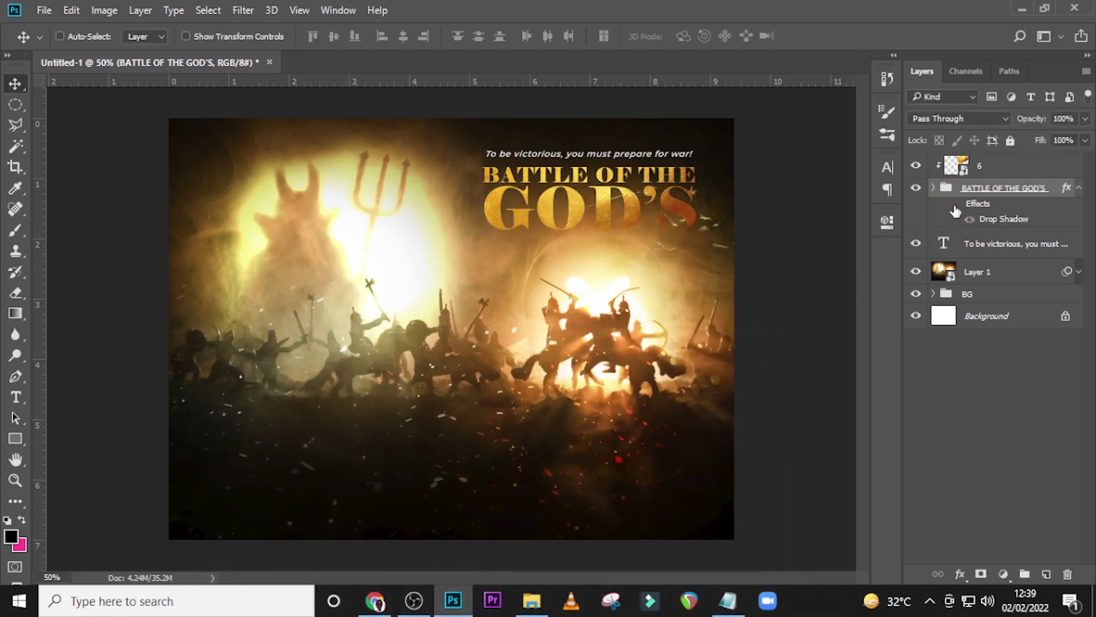
left_click(955, 207)
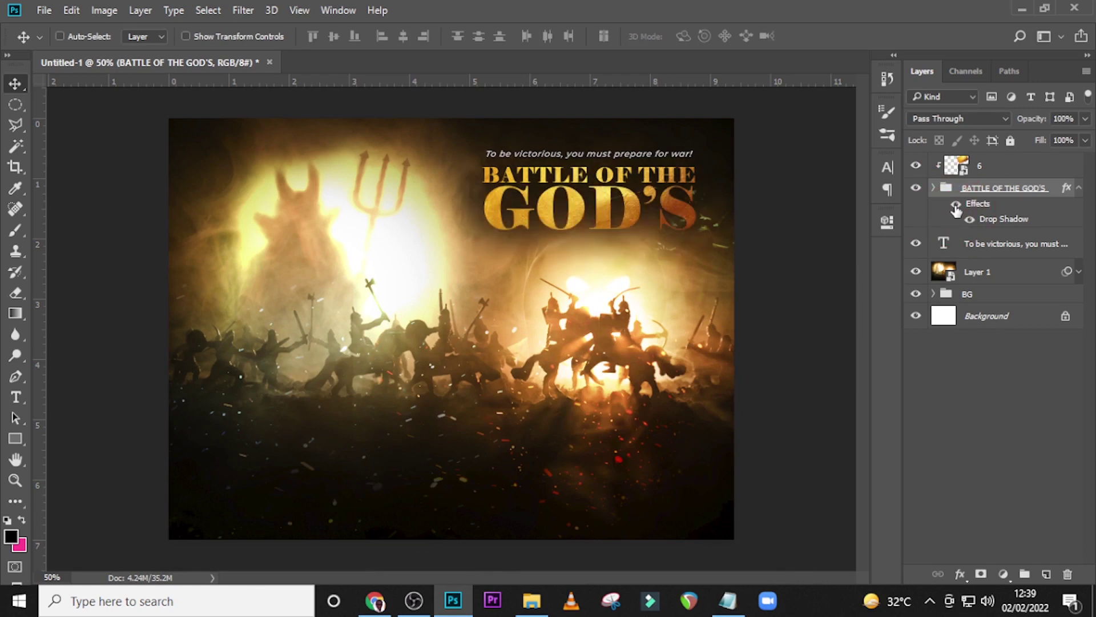
key("ctrl")
key("ctrl+h")
left_click(1076, 189)
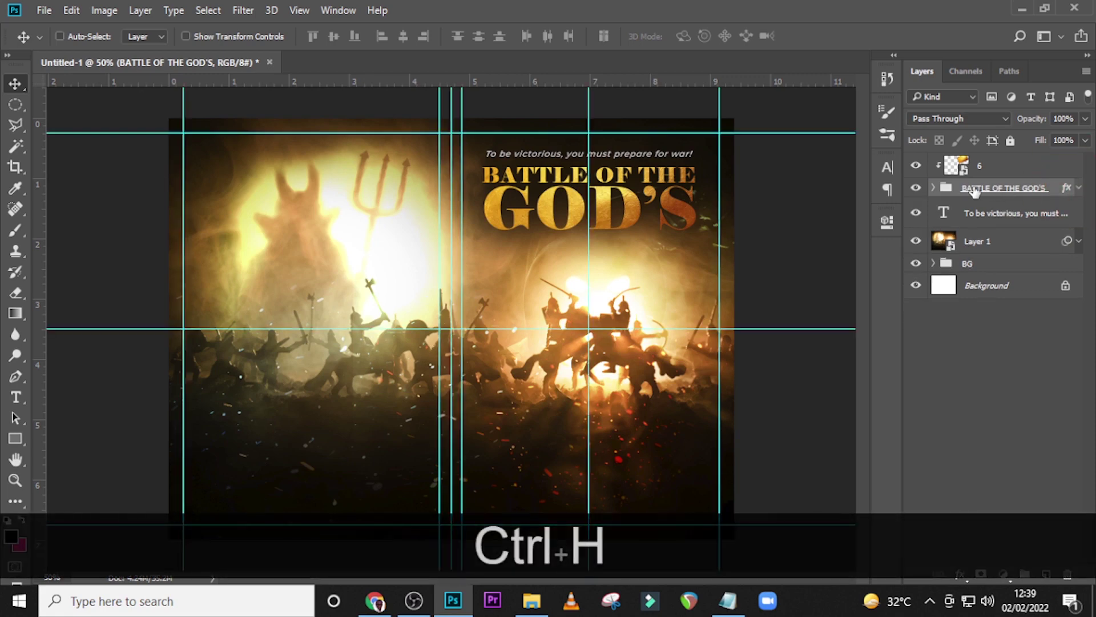
Add a text layer low on the front cover containing "Bishop Dr." copied from 81.txt in Notepad, placed above the gold texture layer.
key("t")
key("ctrl+alt+z")
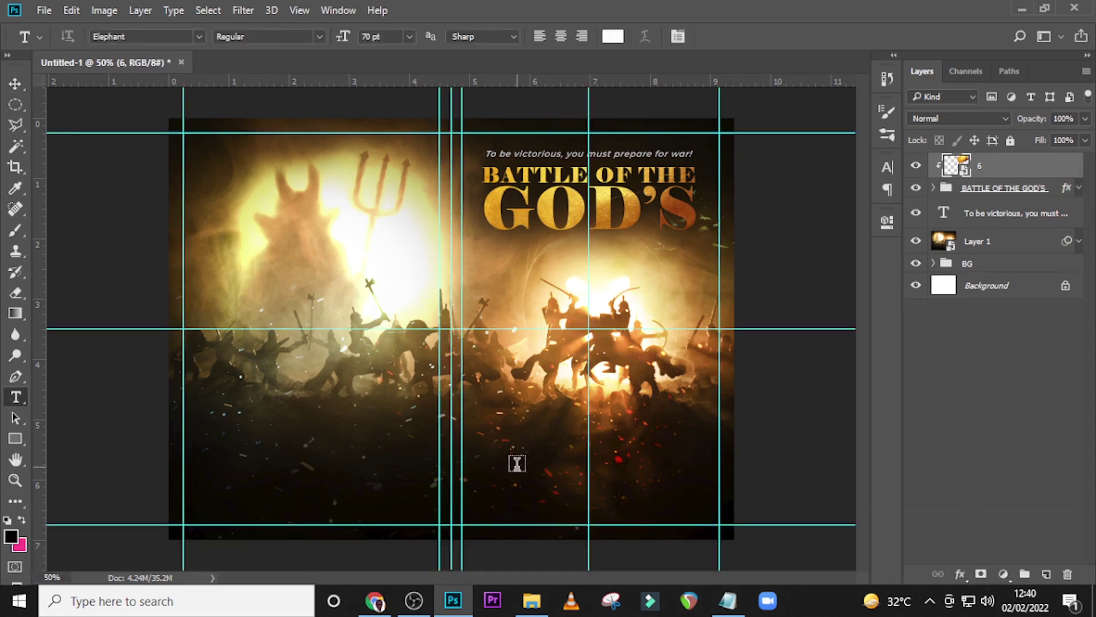
left_click(518, 466)
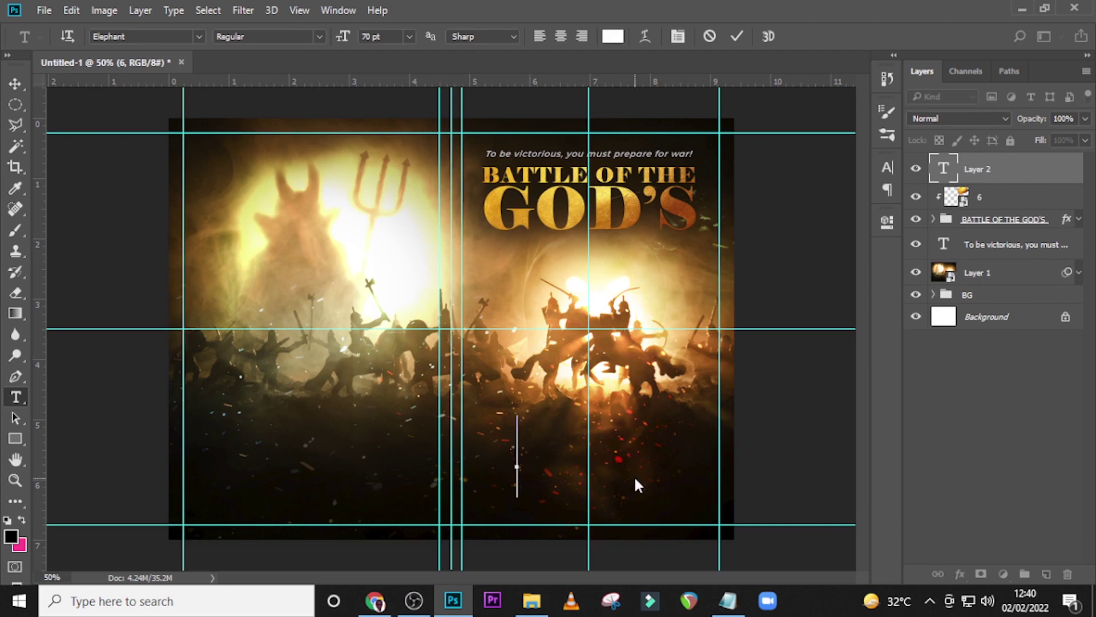
key("ctrl")
left_click(728, 599)
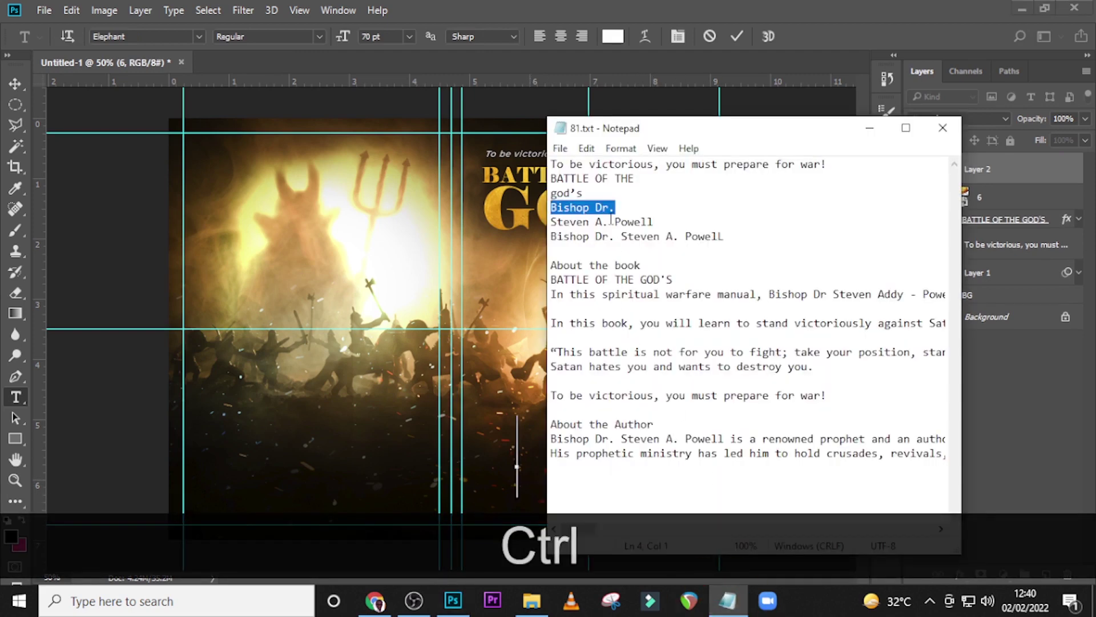
key("ctrl+c")
left_click(970, 228)
key("ctrl+v")
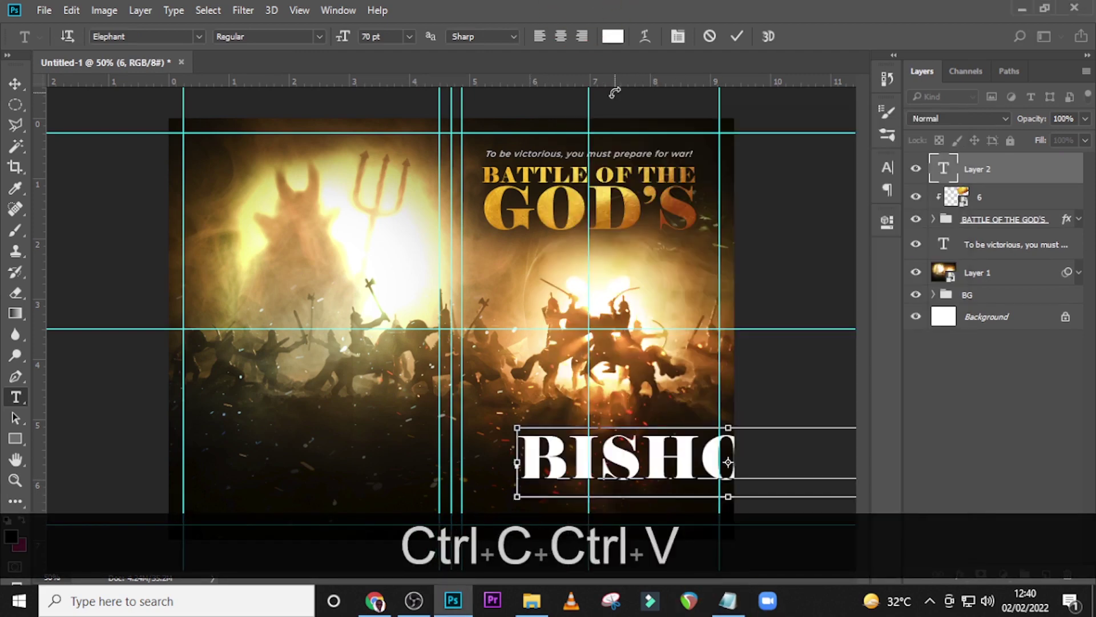
left_click(968, 166)
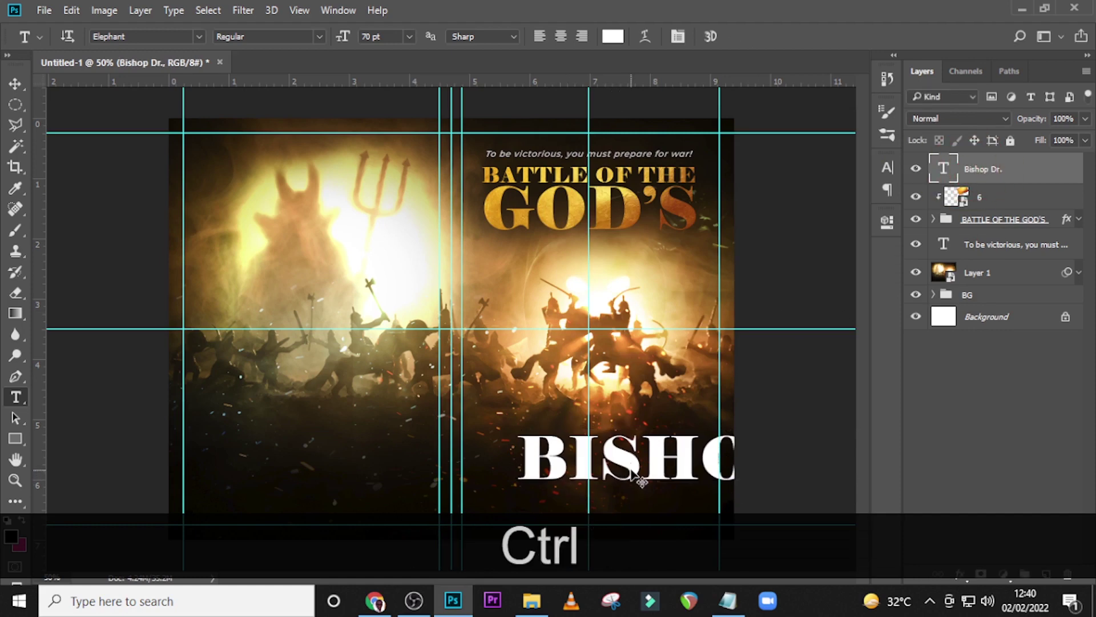
Scale the "Bishop Dr." text down to about 55 pt and shift it left to start near the spine.
key("ctrl+t")
left_click_drag(517, 495, 562, 482)
left_click_drag(645, 464, 516, 469)
key("Return")
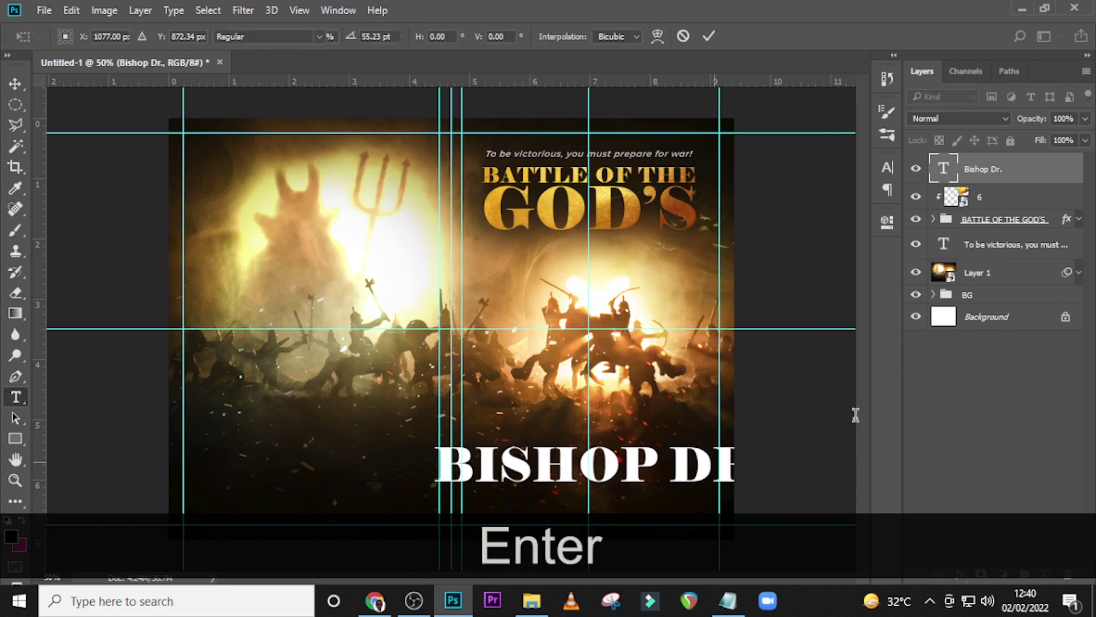
Set the "Bishop Dr." text in Montserrat Regular and turn off All Caps.
left_click(887, 168)
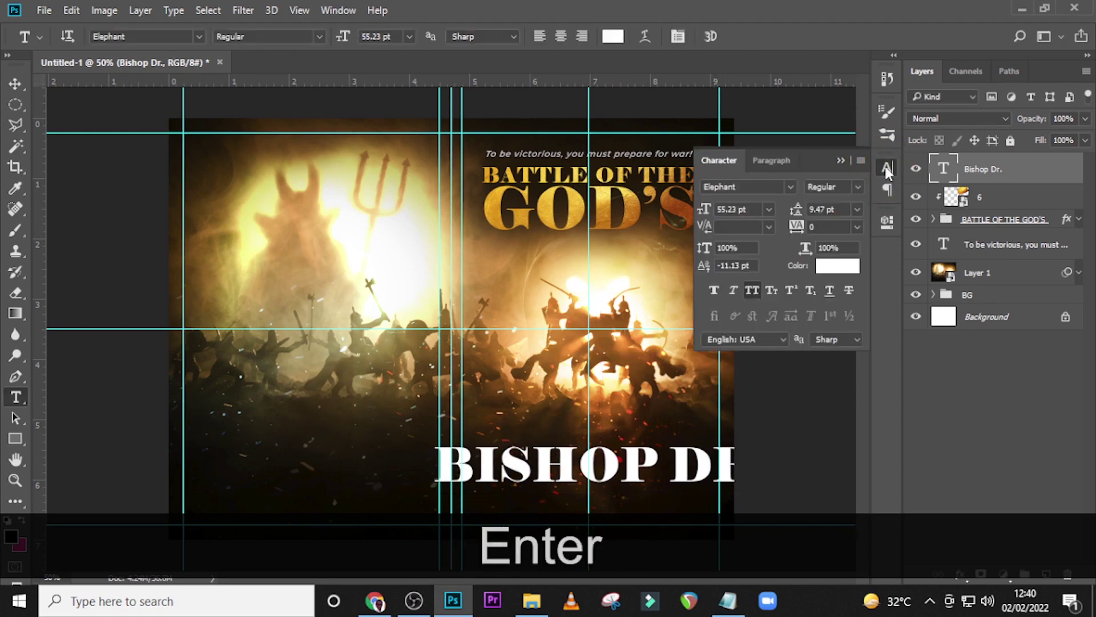
left_click(790, 187)
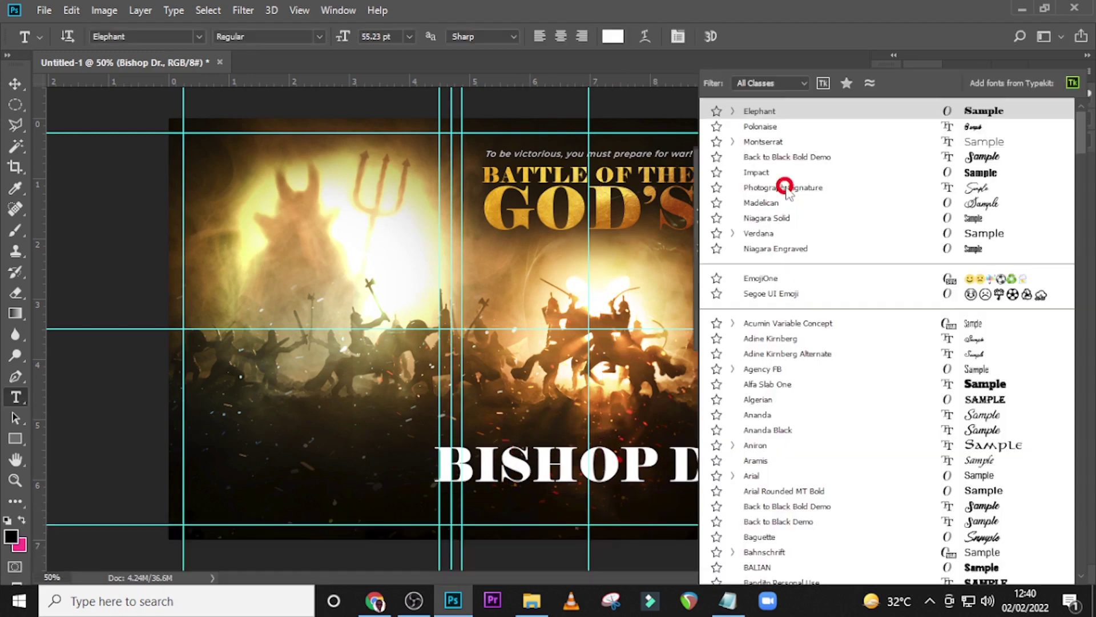
left_click(763, 140)
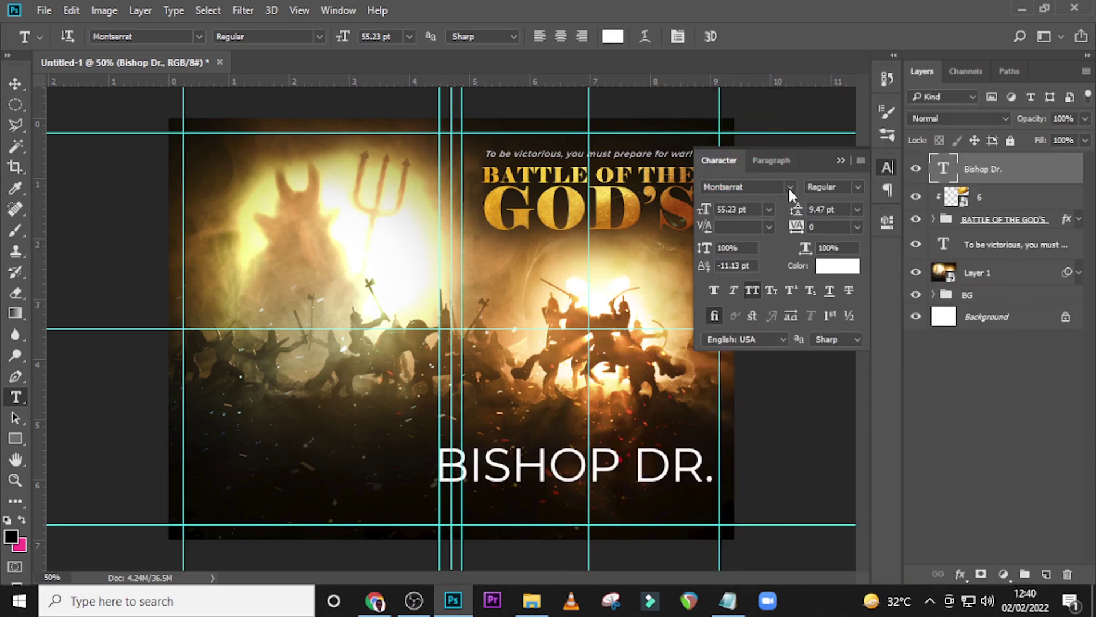
left_click(751, 291)
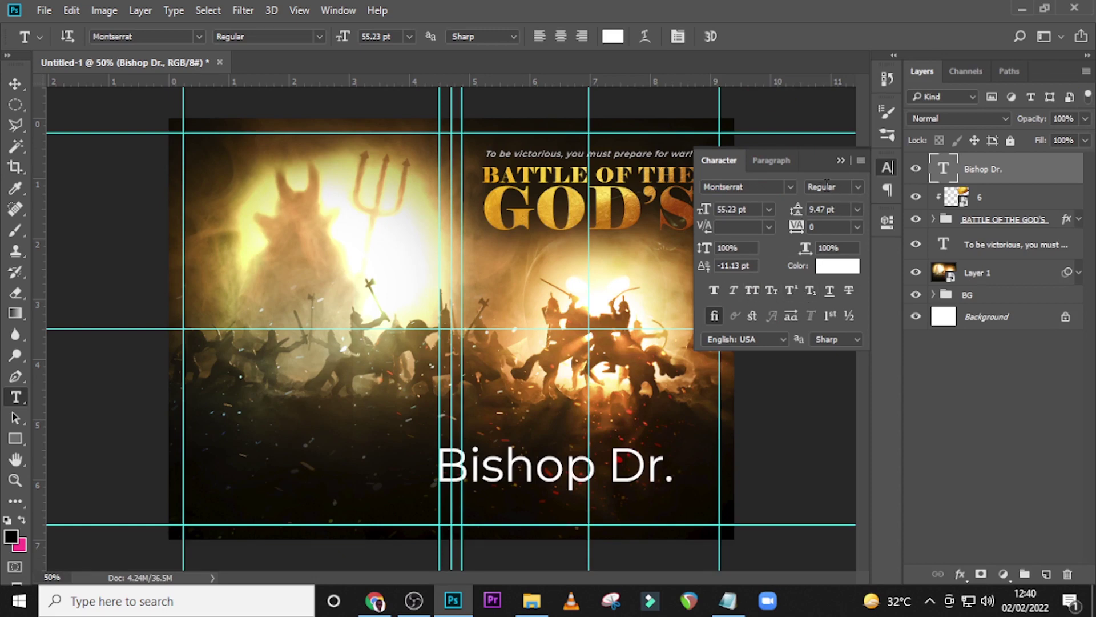
Set the "Bishop Dr." text to 20 pt with a tracking of 40.
left_click(752, 210)
type("20")
key("Return")
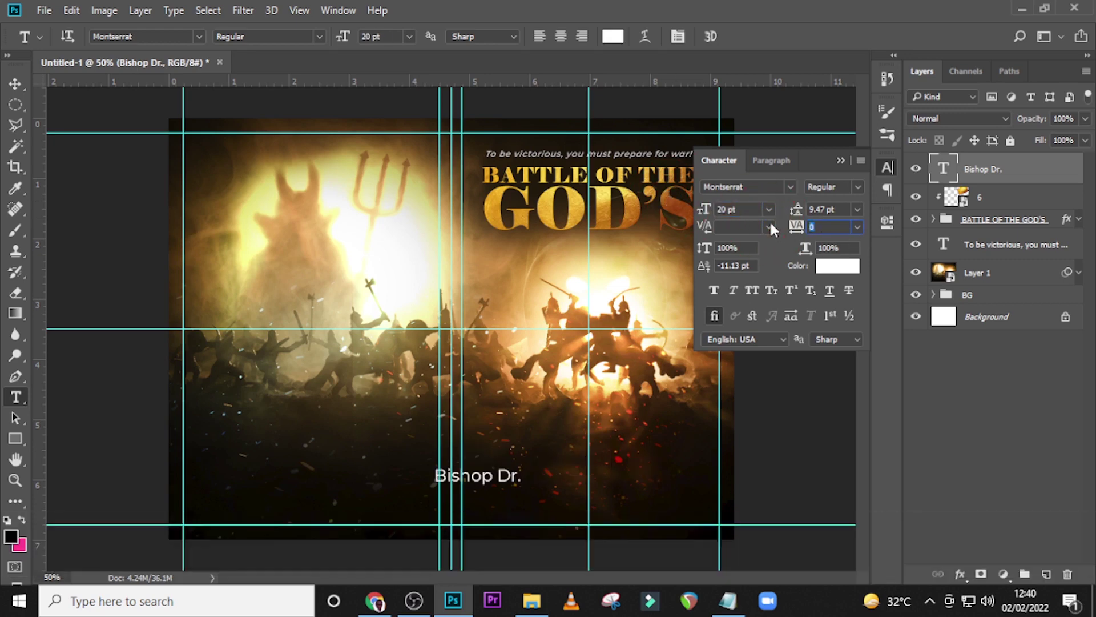
type("40")
key("Return")
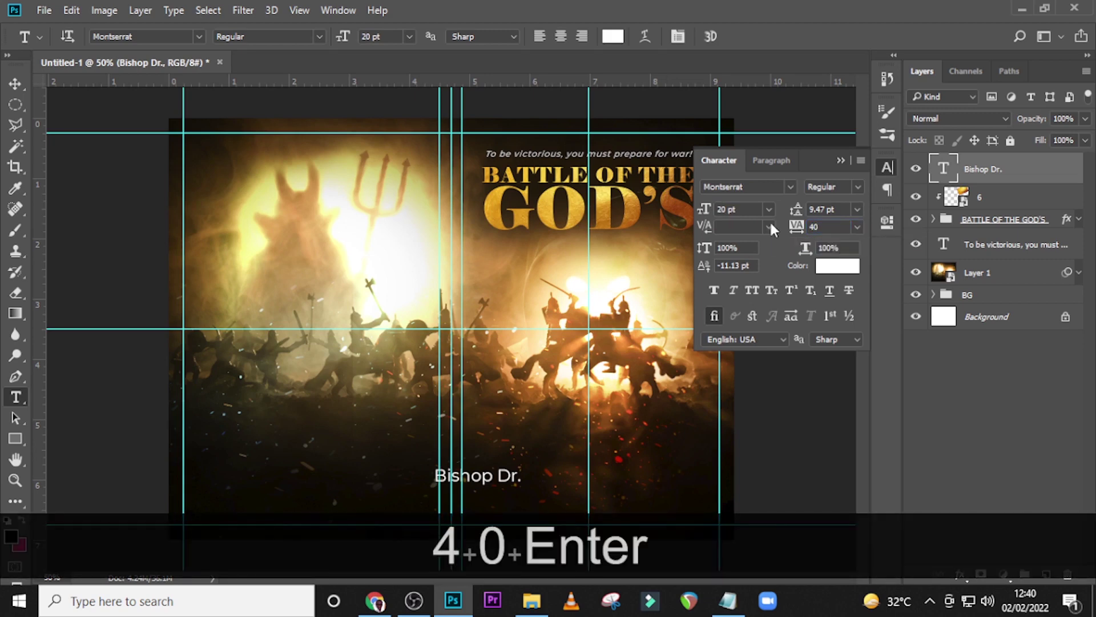
Centre the "Bishop Dr." text on the front cover's vertical middle guide, then raise it 30 px above its dropped position near the lower margin.
left_click(971, 179)
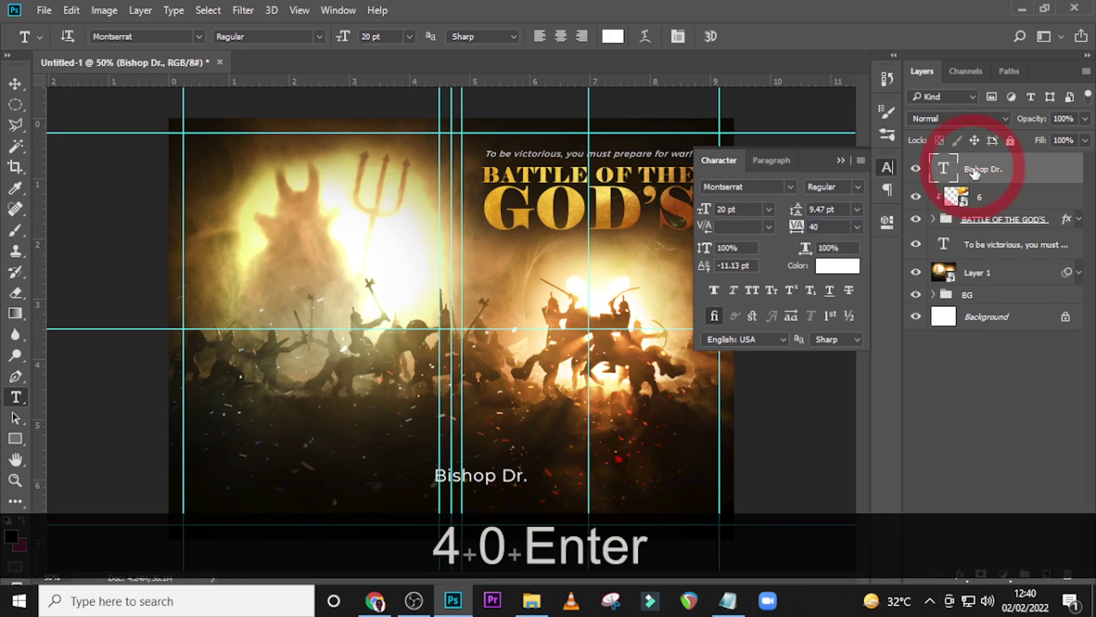
key("ctrl+t")
left_click_drag(495, 482, 599, 504)
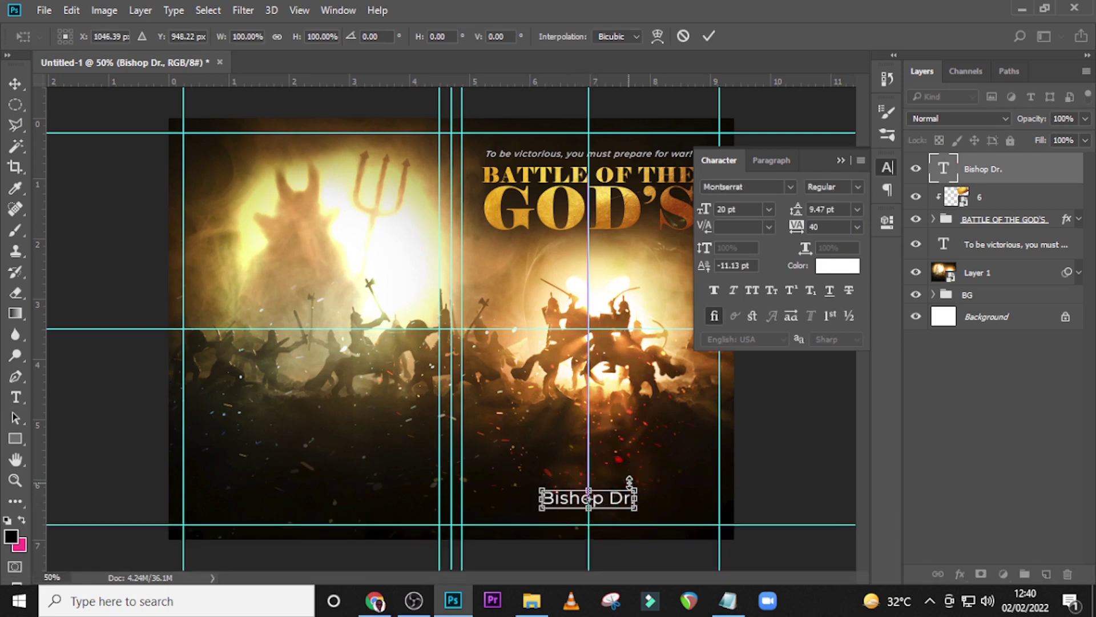
key("shift+Up")
key("shift+Up")
key("shift+Up")
key("Return")
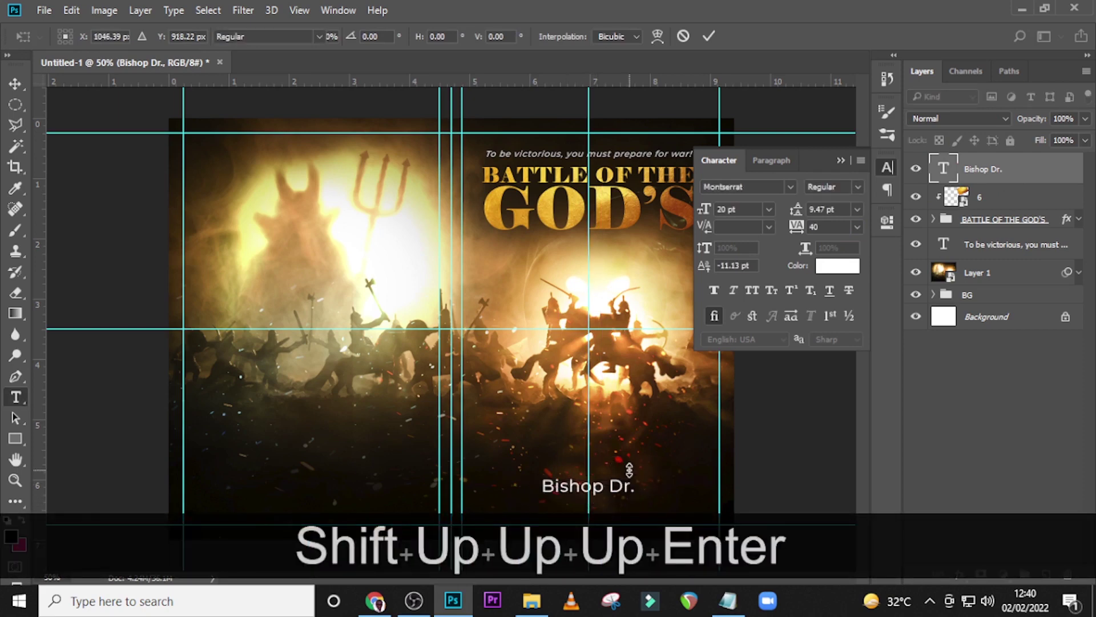
Duplicate the "Bishop Dr." text layer and shift the copy 40 px straight down.
key("ctrl+j")
key("v")
key("shift+Down")
key("shift+Down")
key("shift+Down")
key("shift+Down")
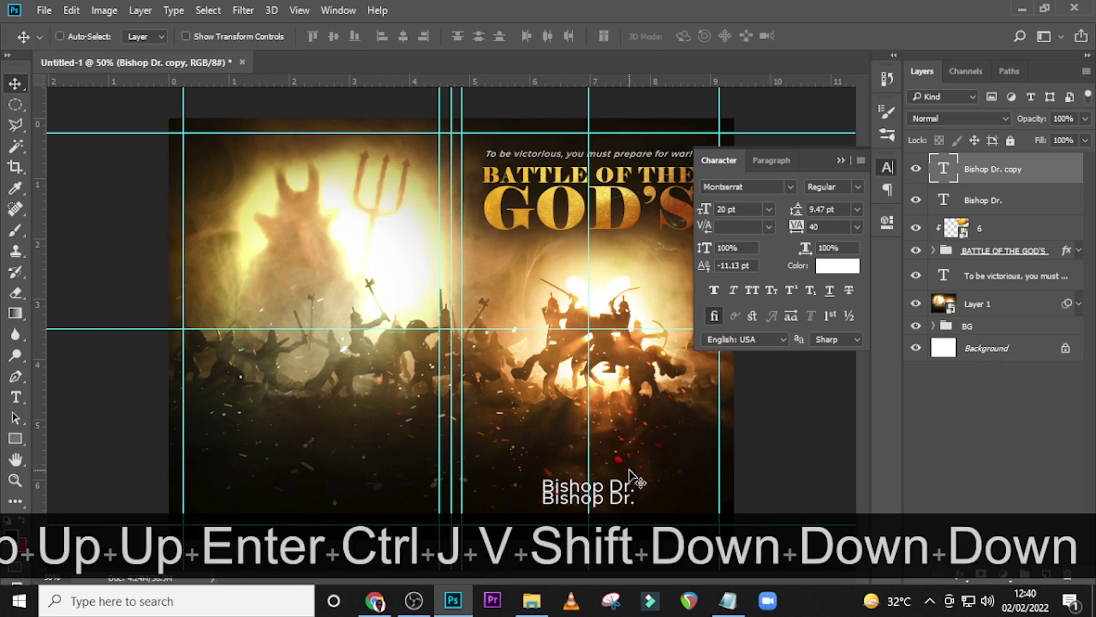
Replace the duplicate layer's text with the author's name copied from 81.txt in Notepad.
left_click(723, 606)
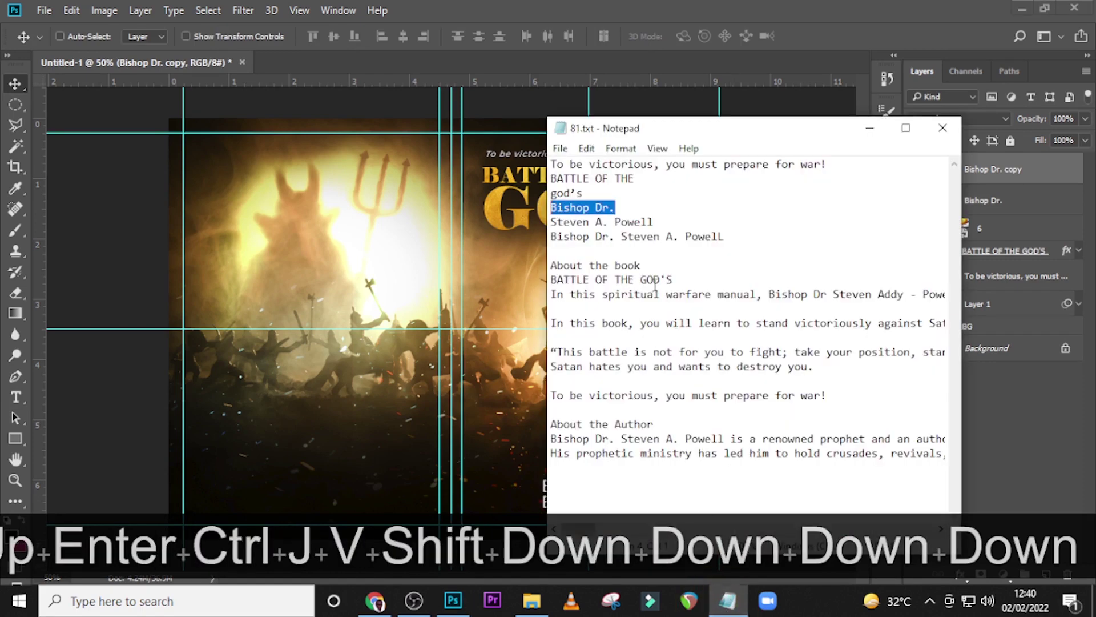
left_click_drag(666, 222, 540, 223)
key("ctrl+c")
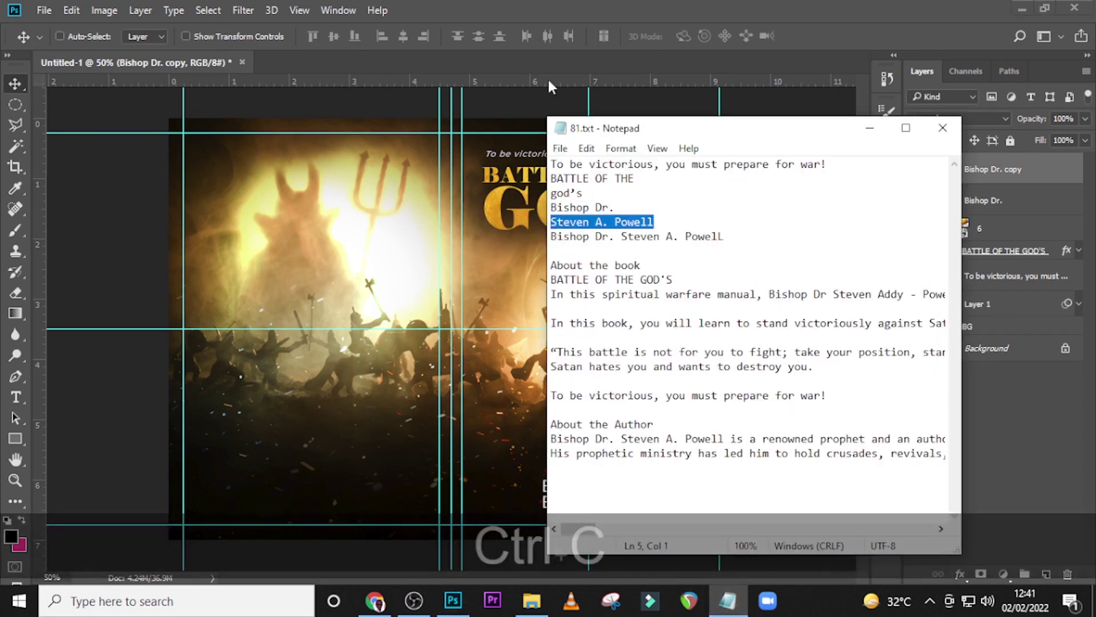
left_click(542, 2)
double_click(941, 176)
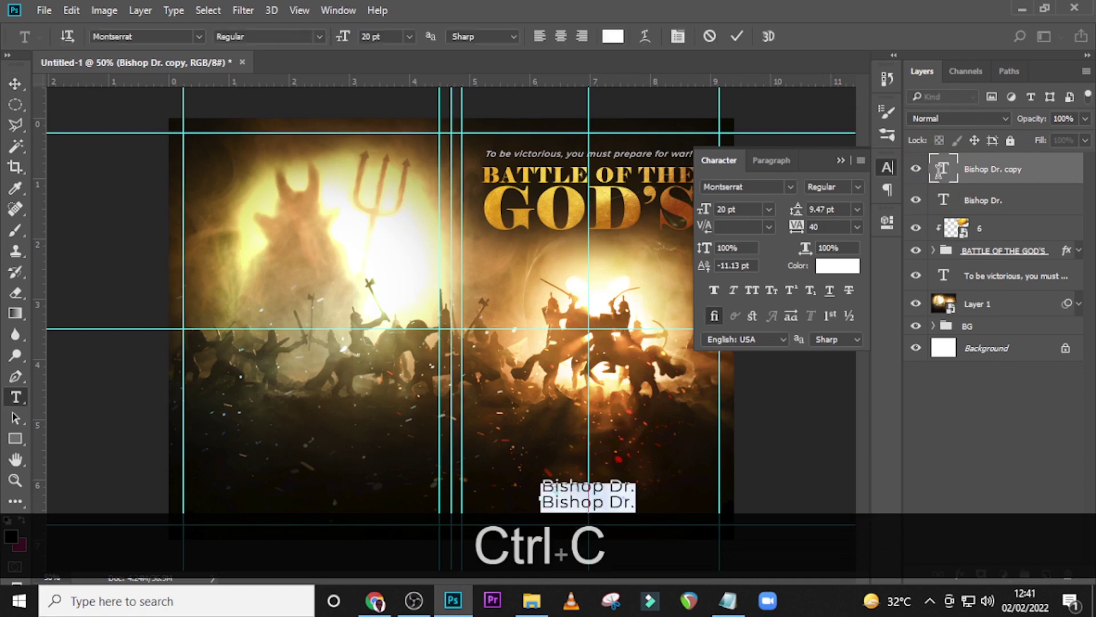
key("ctrl+v")
left_click(943, 169)
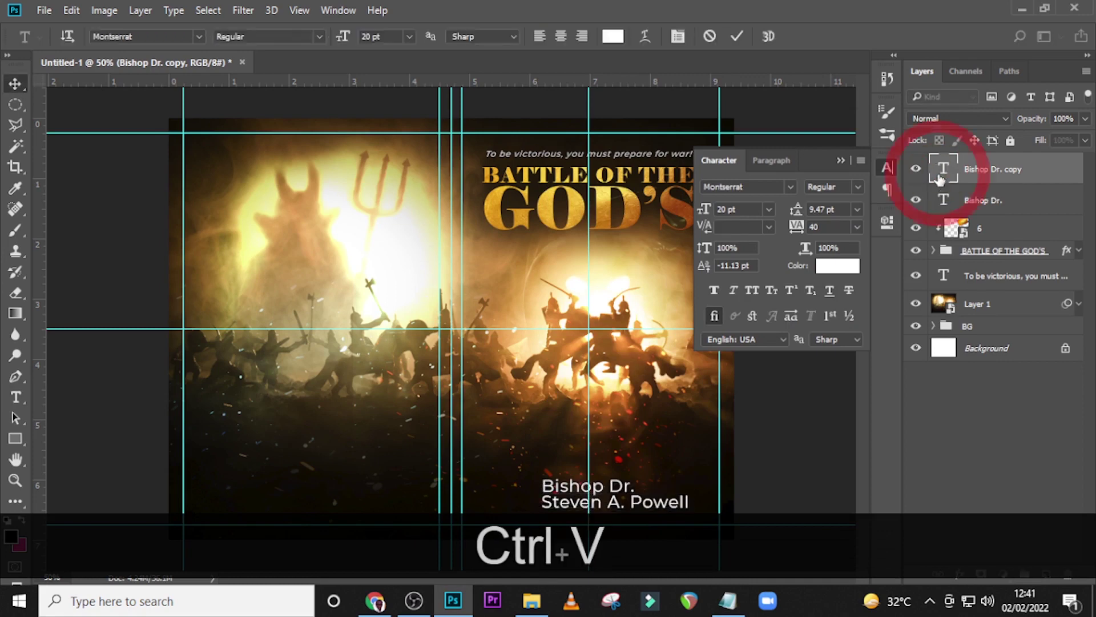
Set the paragraph alignment of the author's name to centered.
left_click(771, 160)
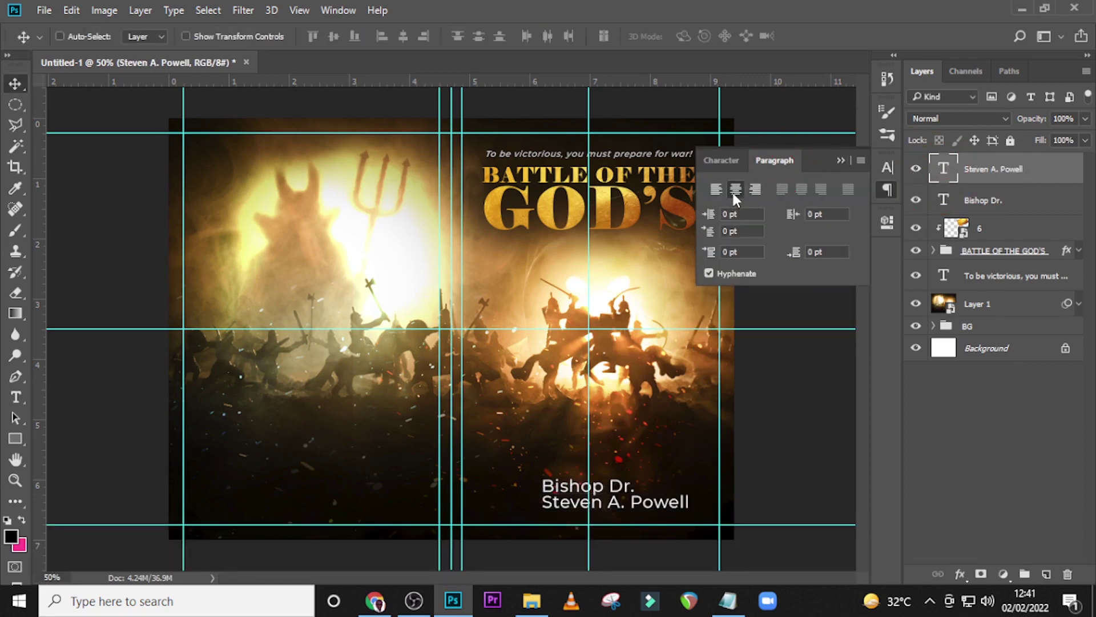
left_click(735, 190)
left_click(840, 160)
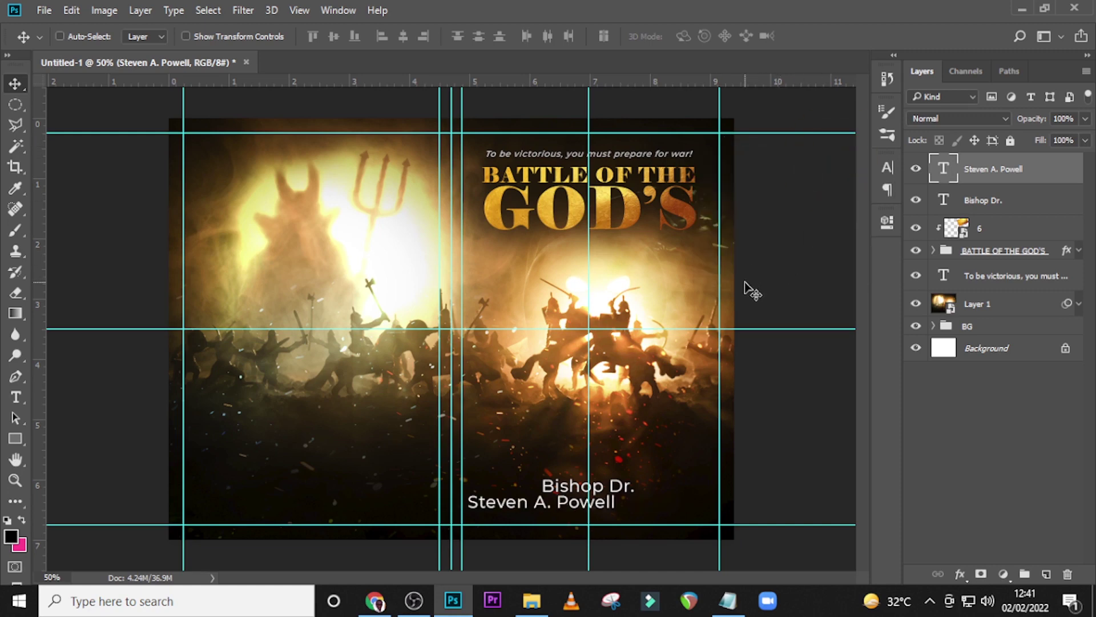
Format the author's name in Impact Regular at 32 pt with All Caps.
left_click(886, 168)
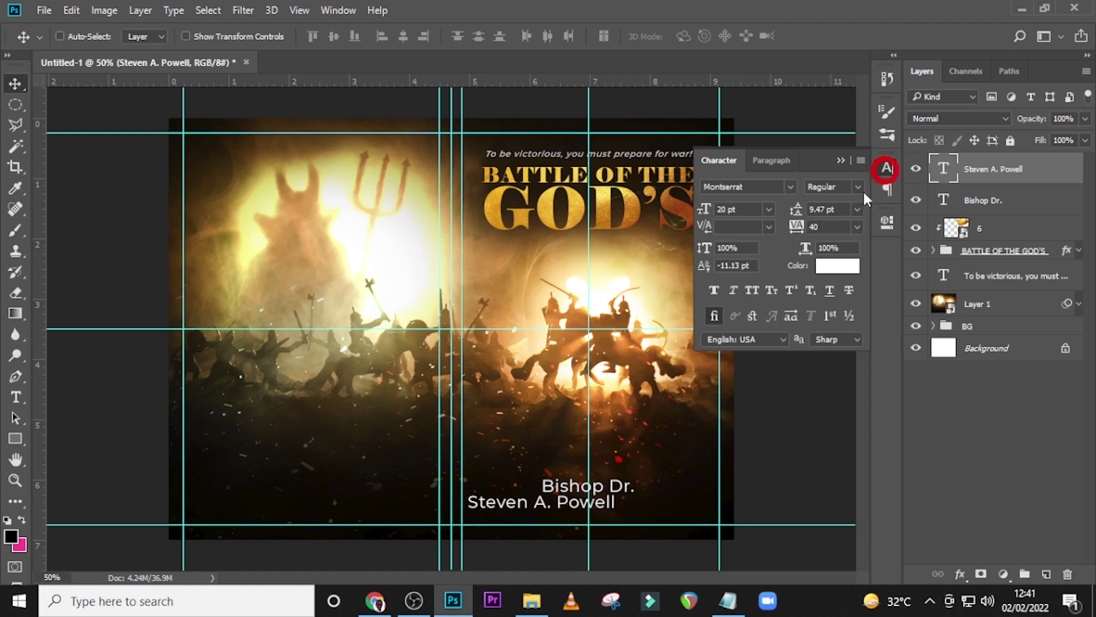
left_click(791, 188)
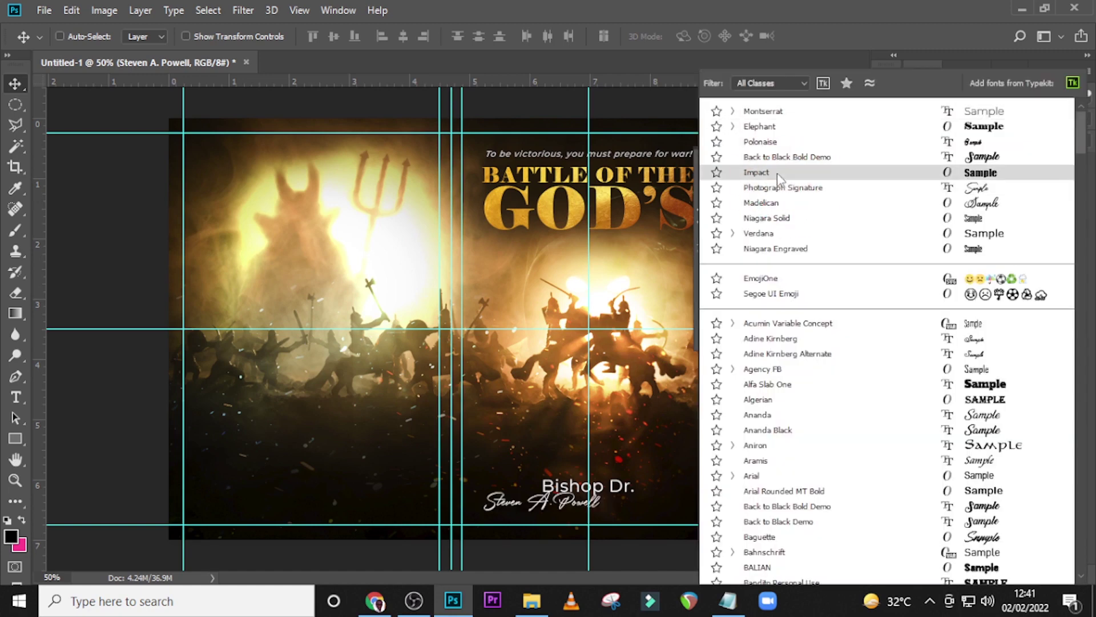
left_click(776, 173)
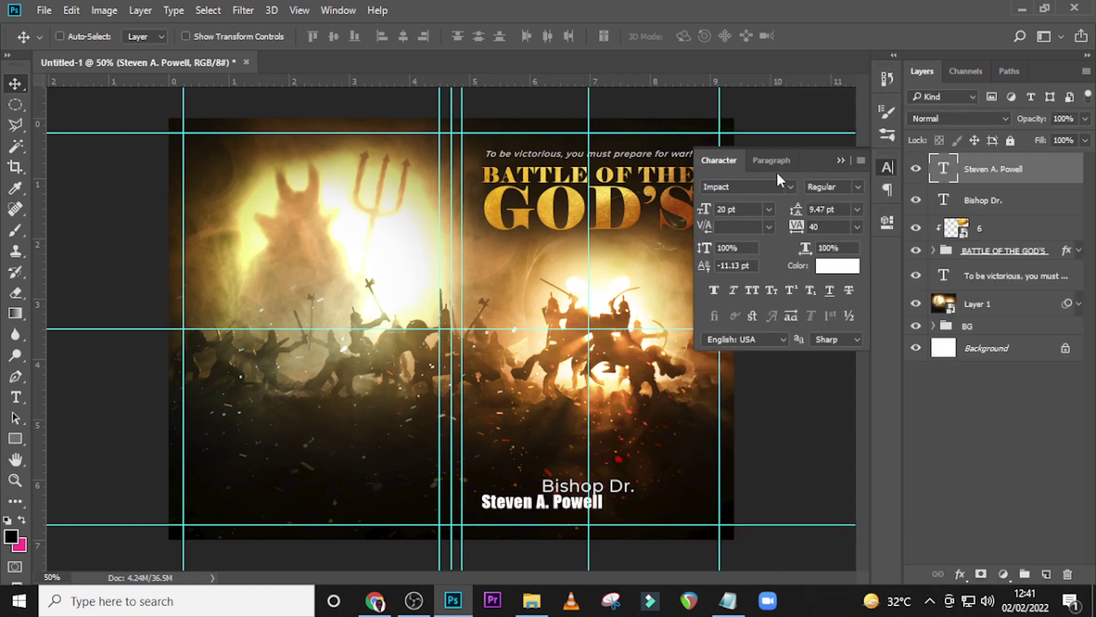
left_click(745, 209)
type("32")
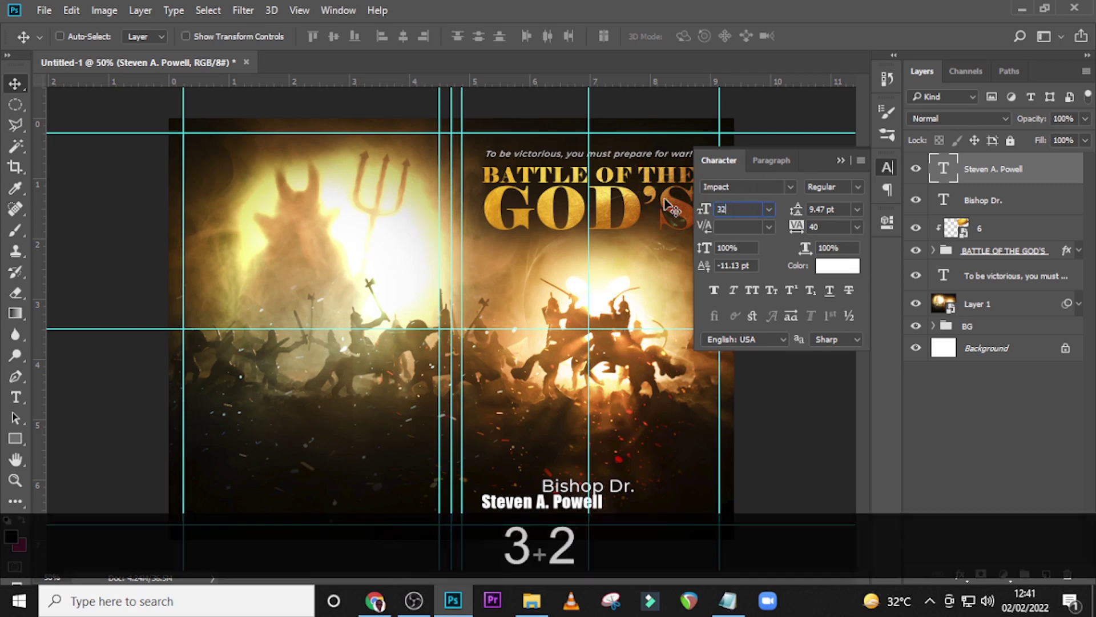
key("Return")
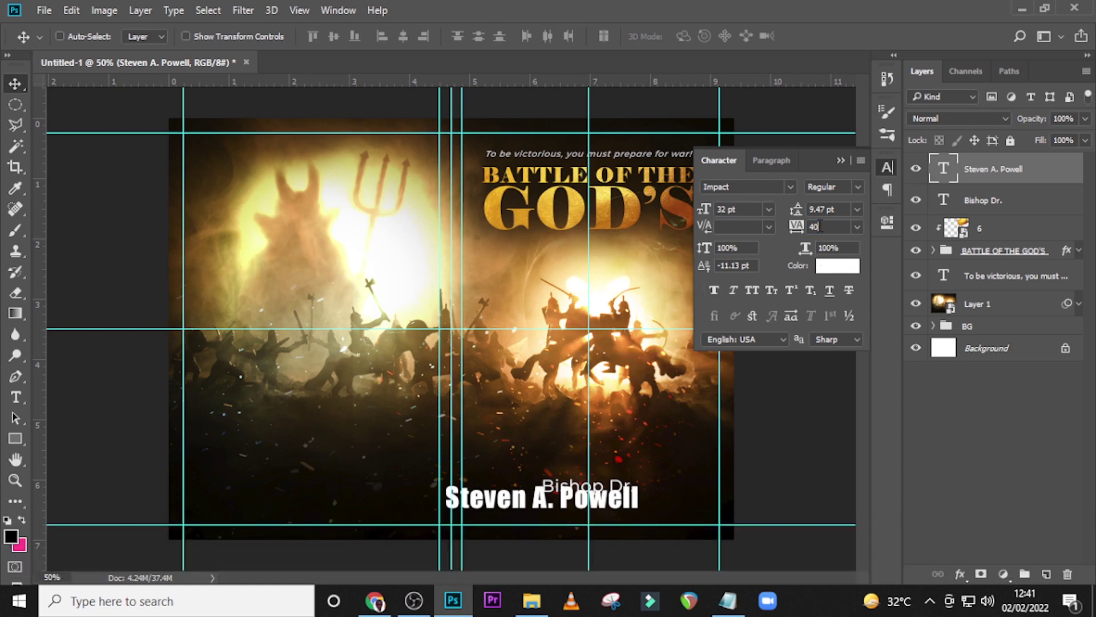
left_click(752, 289)
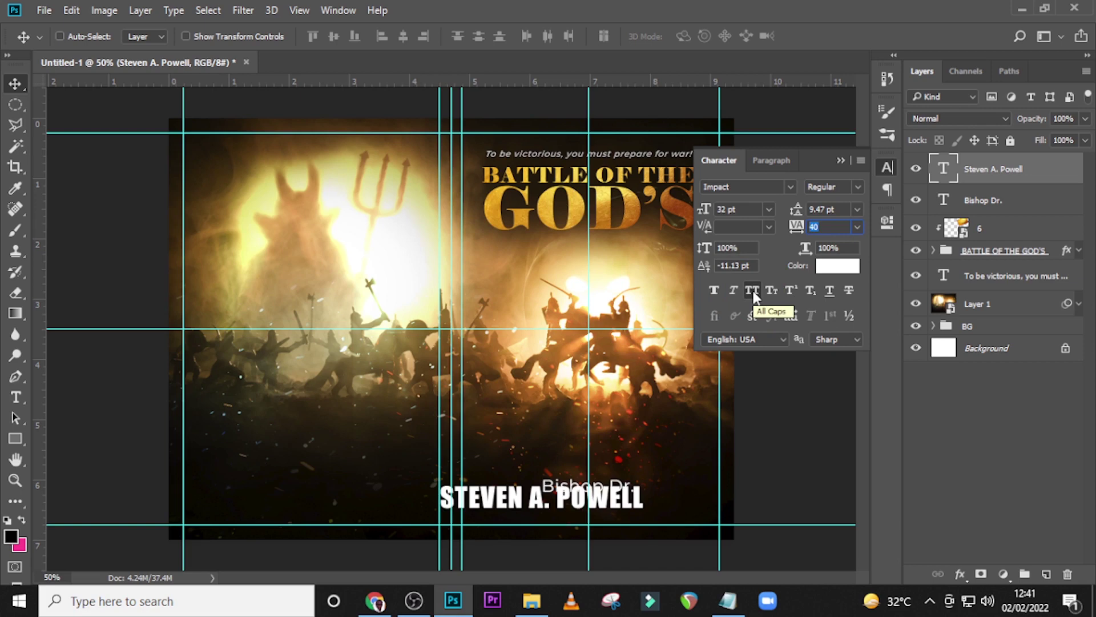
Move the author's name horizontally to centre it on the front cover's vertical middle guide, under "Bishop Dr.".
left_click(1005, 172)
key("ctrl+t")
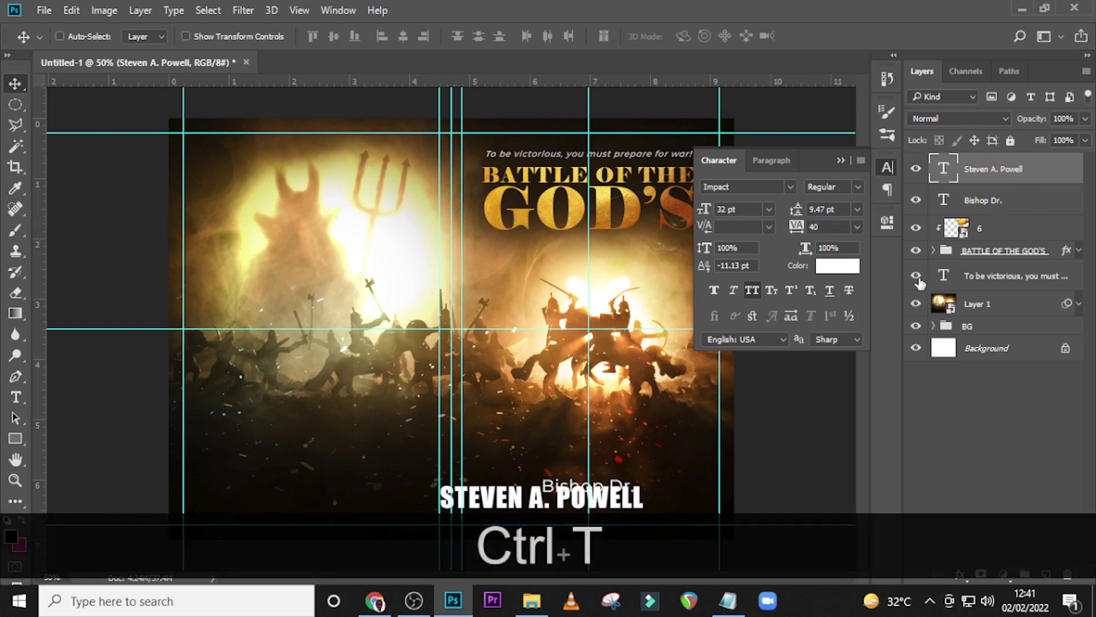
left_click(840, 161)
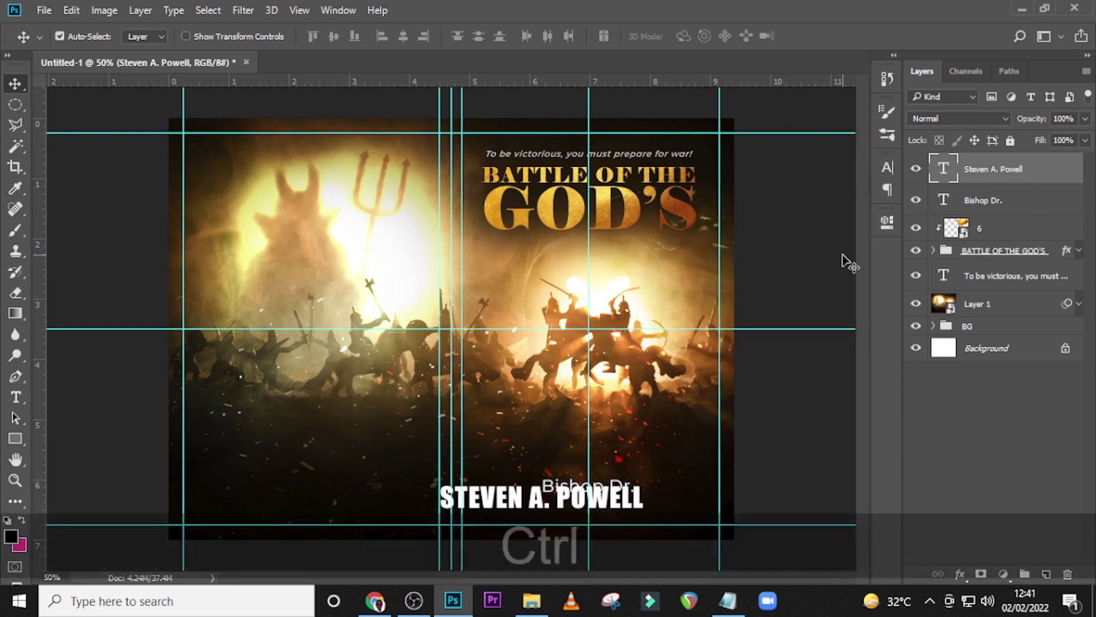
key("ctrl+t")
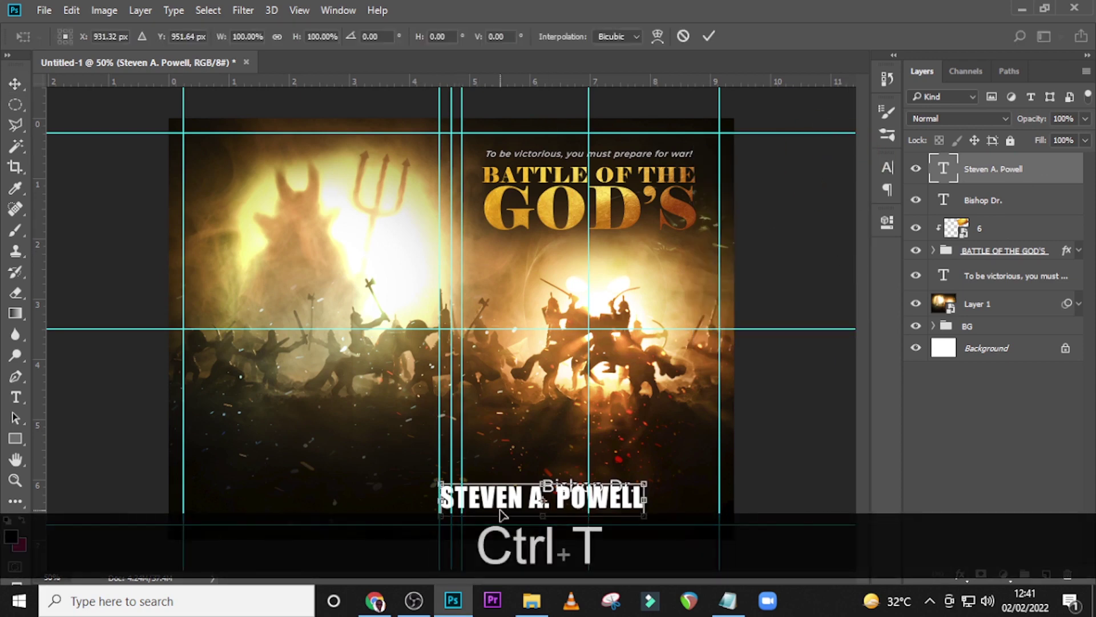
left_click_drag(501, 519, 550, 492)
key("Left")
key("Left")
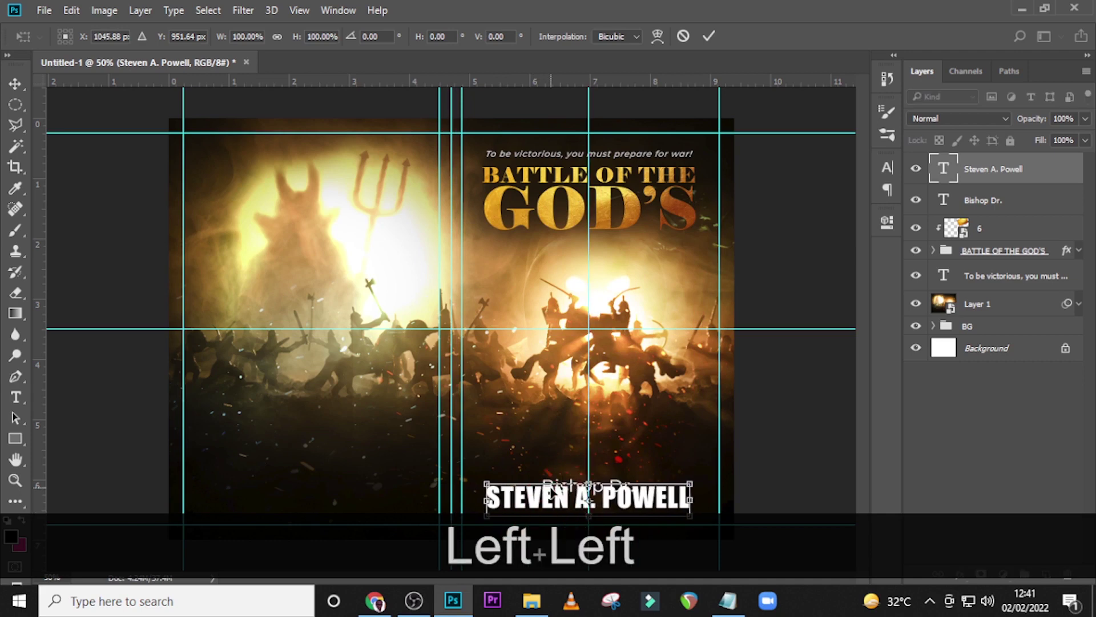
key("Return")
Nudge the author's name down to clear the "Bishop Dr." line, and hide the guides with the whole cover in view.
key("ctrl+equal")
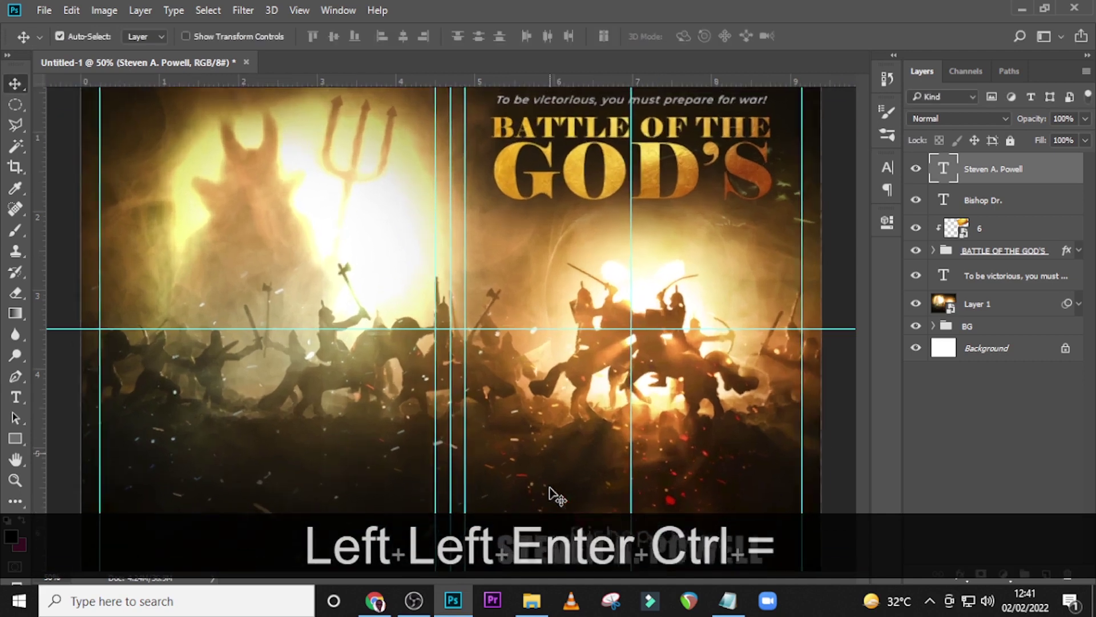
scroll(322, 494, "down", 4)
key("Down")
key("shift+Down")
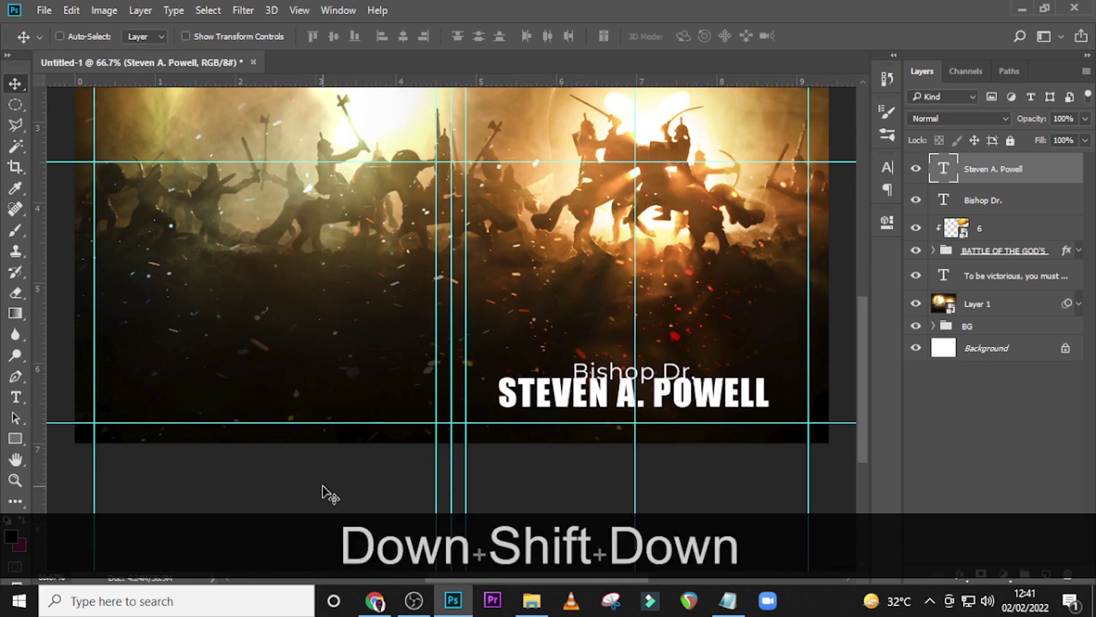
key("Down")
key("Down")
key("Down")
key("Down")
key("Down")
key("Down")
key("Down")
key("Down")
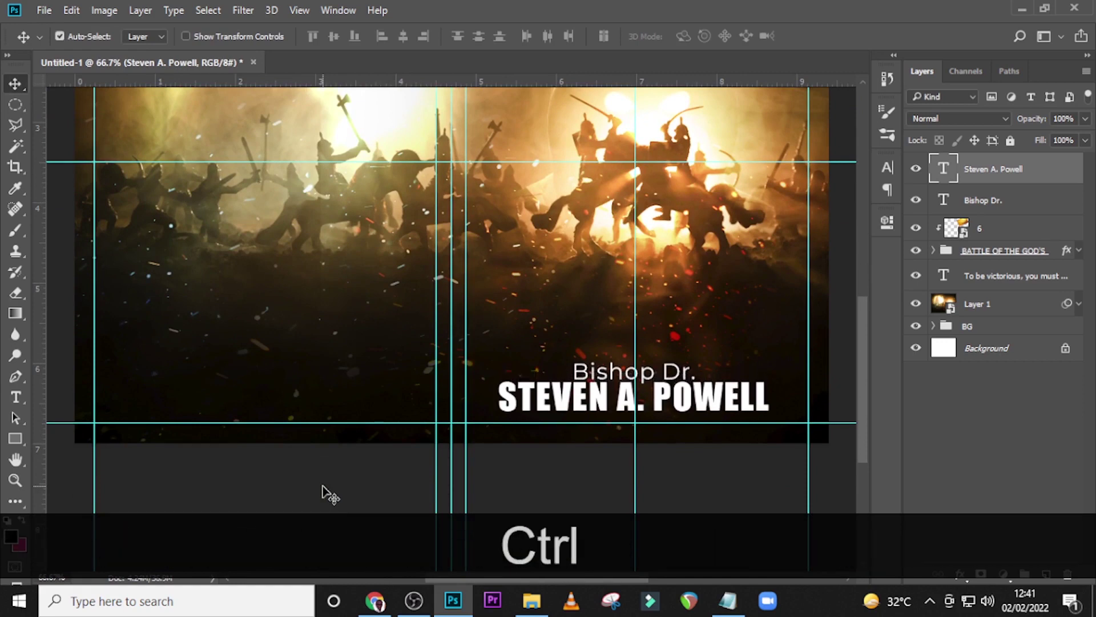
key("ctrl+h")
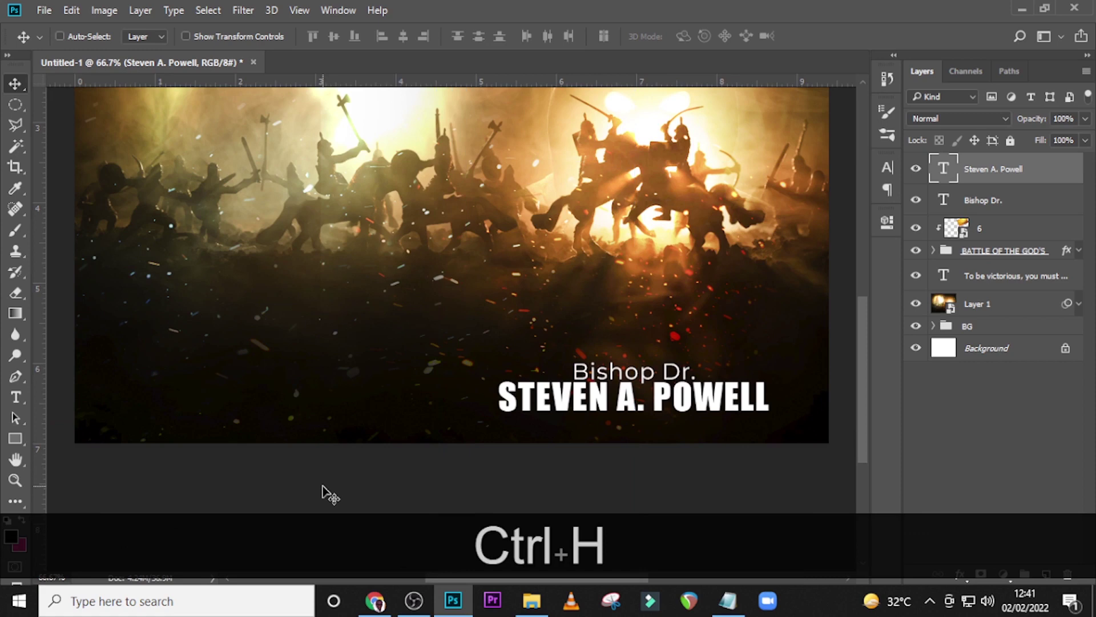
key("ctrl+0")
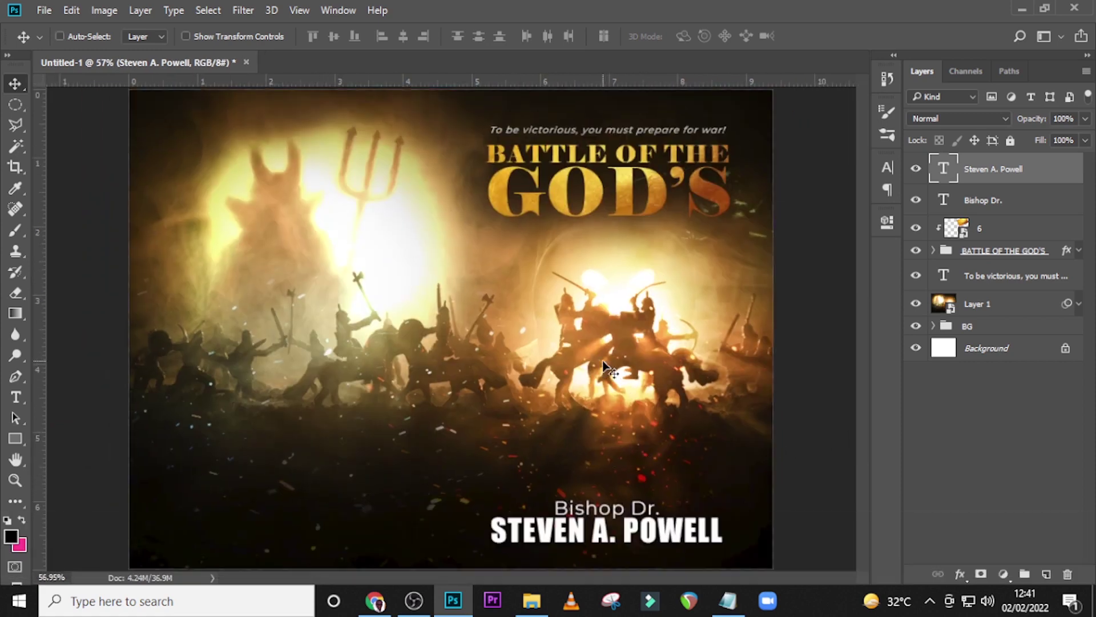
Show the guides and group all layers from the author-name text down to the "To be victorious" tagline.
key("ctrl+h")
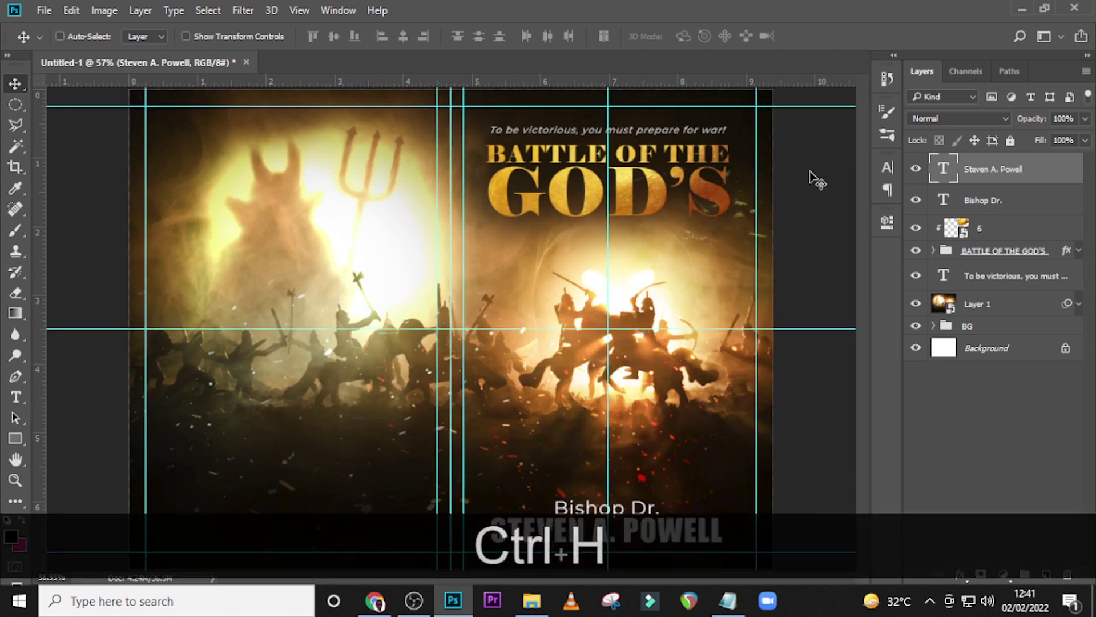
key("shift")
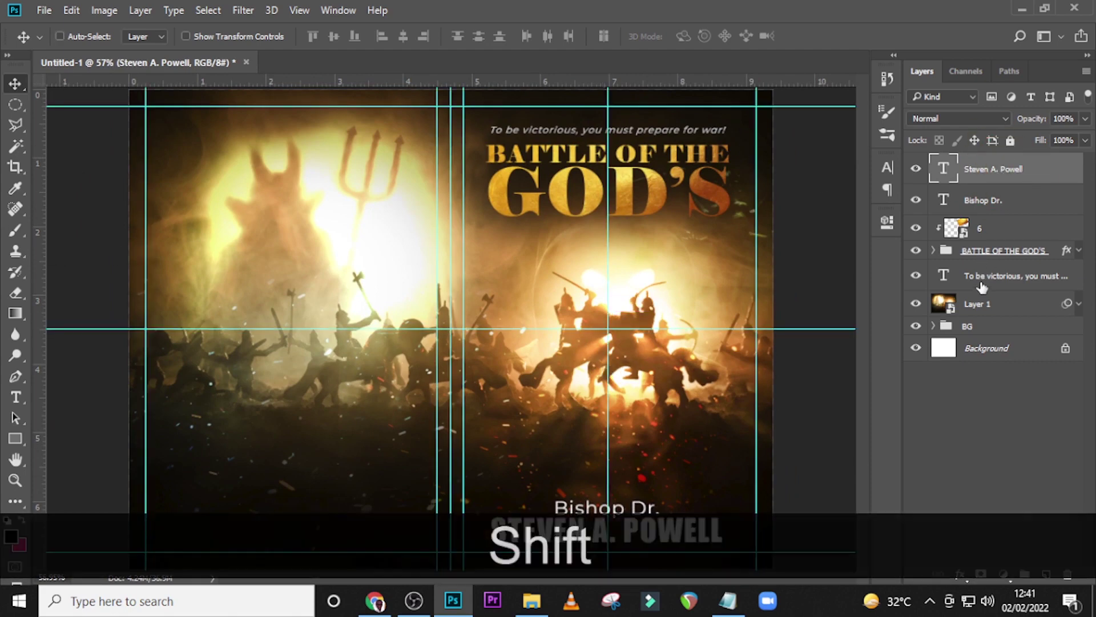
left_click(986, 280, "shift")
key("shift+ctrl+g")
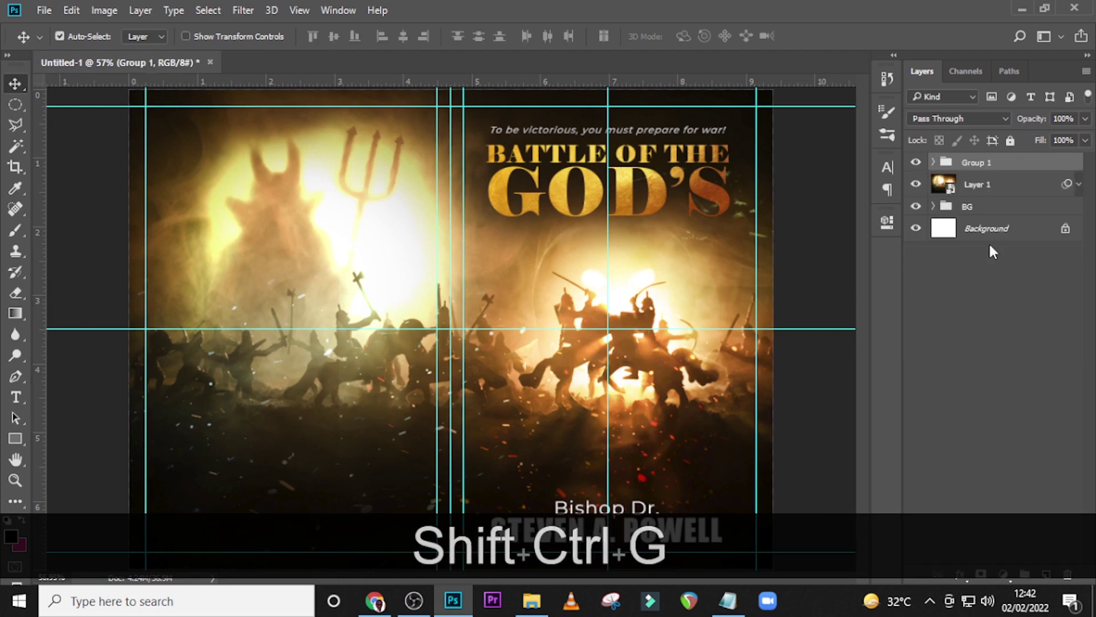
Rename the new front-cover text group as RIGHT.
double_click(977, 165)
type("RIGHT")
key("Return")
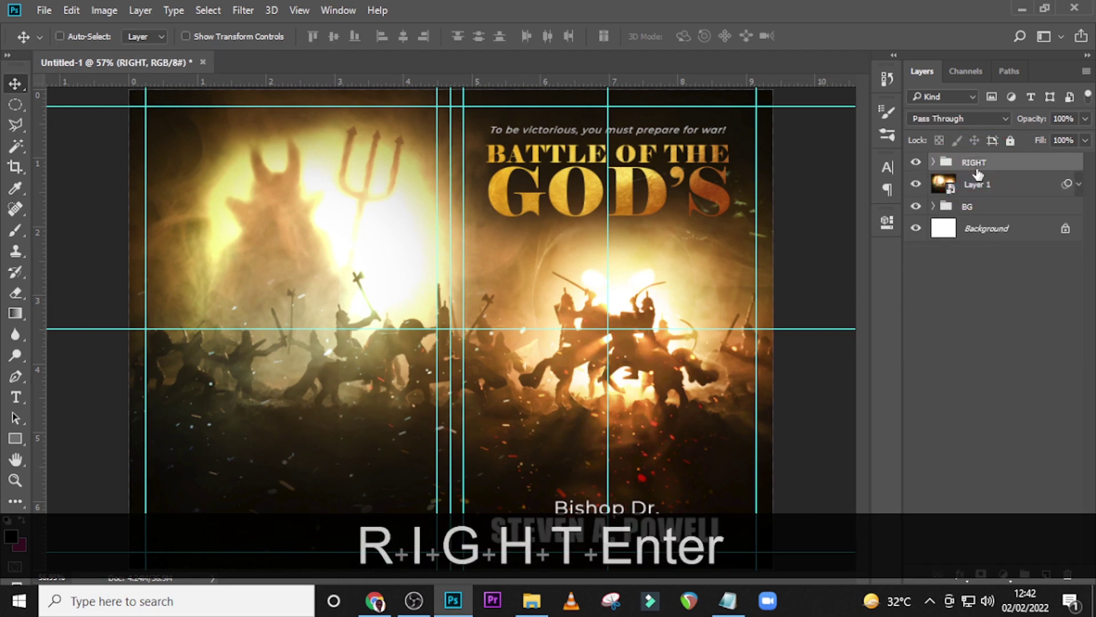
Rename the front-cover text group as FRONT.
double_click(975, 163)
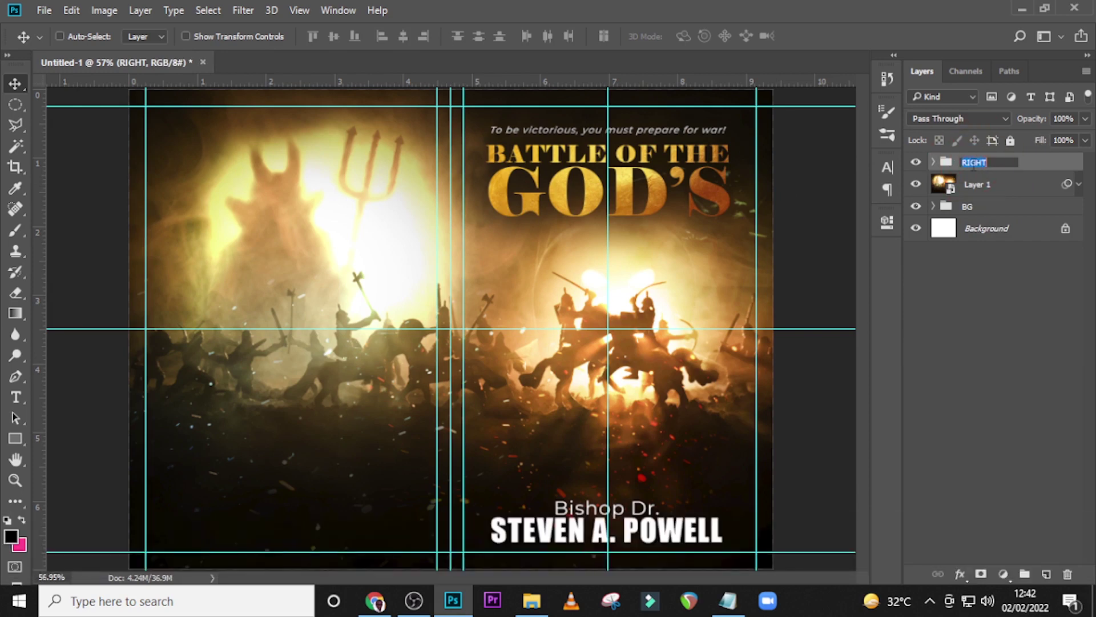
type("FROM")
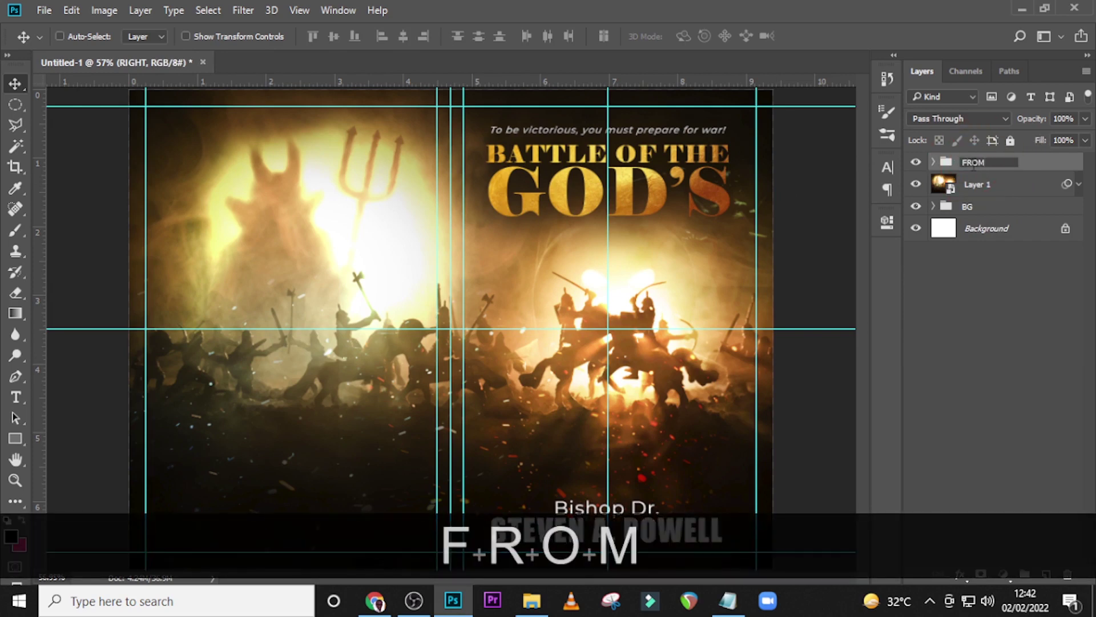
key("BackSpace")
type("NT")
key("Return")
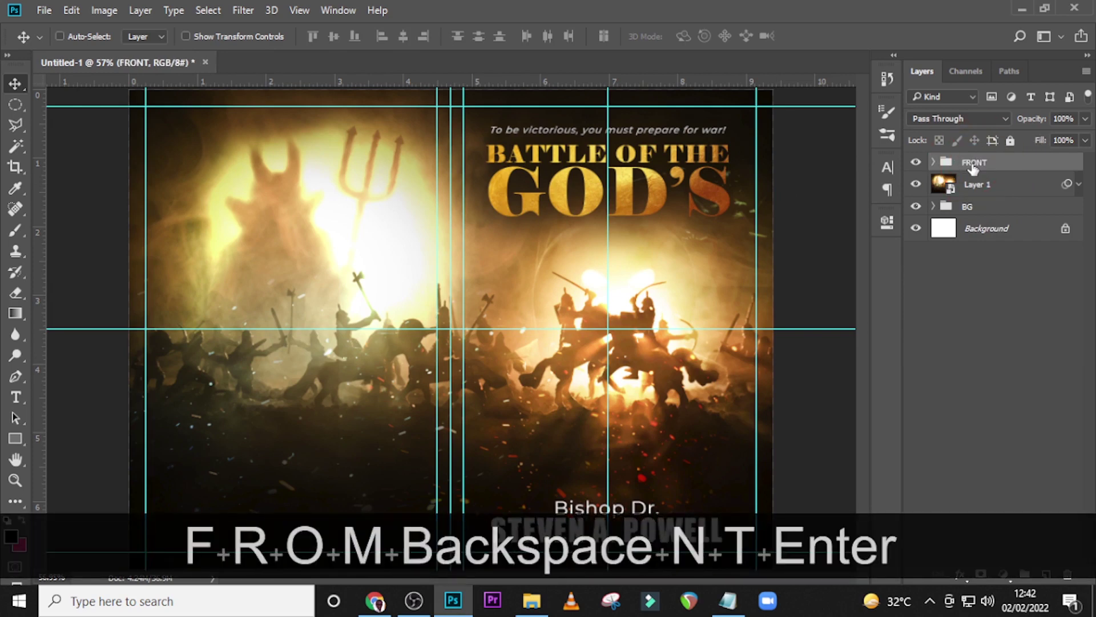
Draw a rectangle about 639 × 976 px within the back cover's margin guides and fill it with black.
left_click(15, 438)
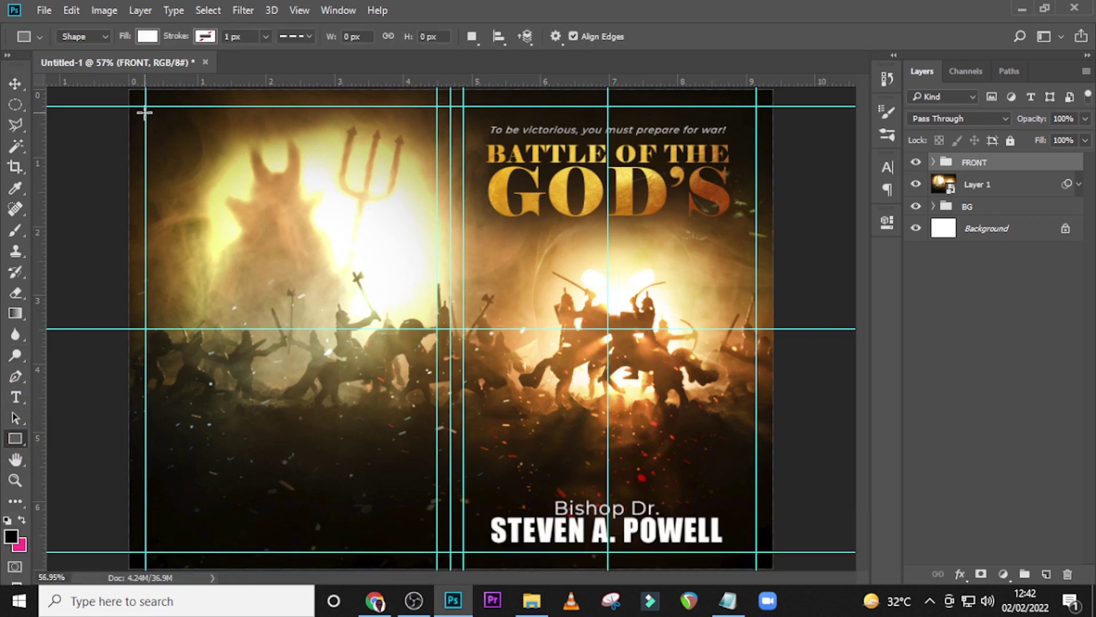
left_click_drag(145, 105, 437, 553)
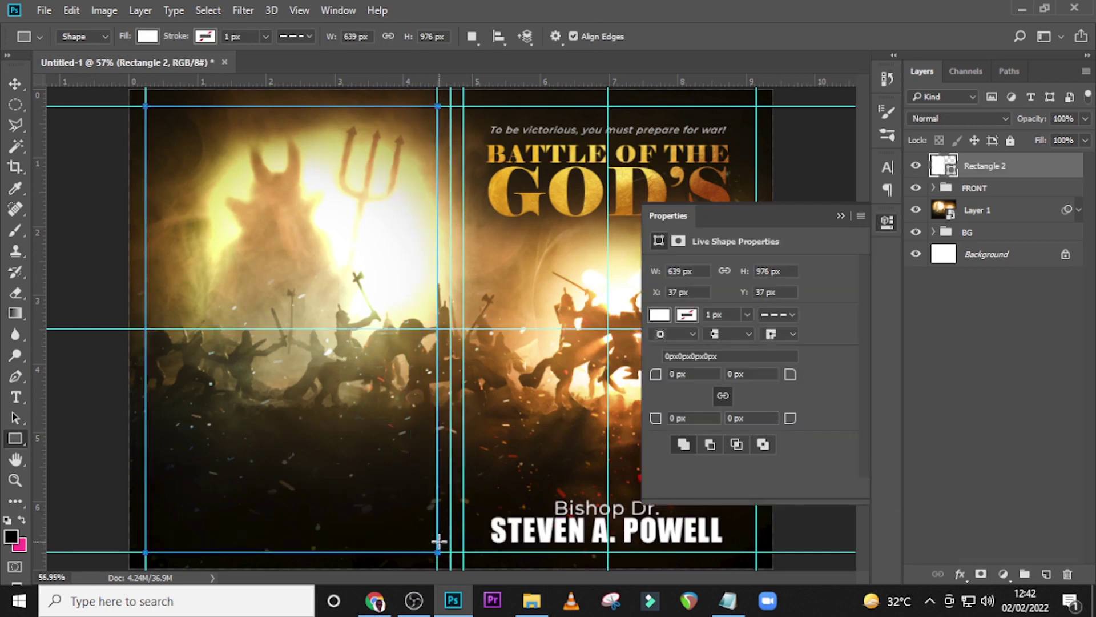
left_click(147, 36)
left_click(90, 114)
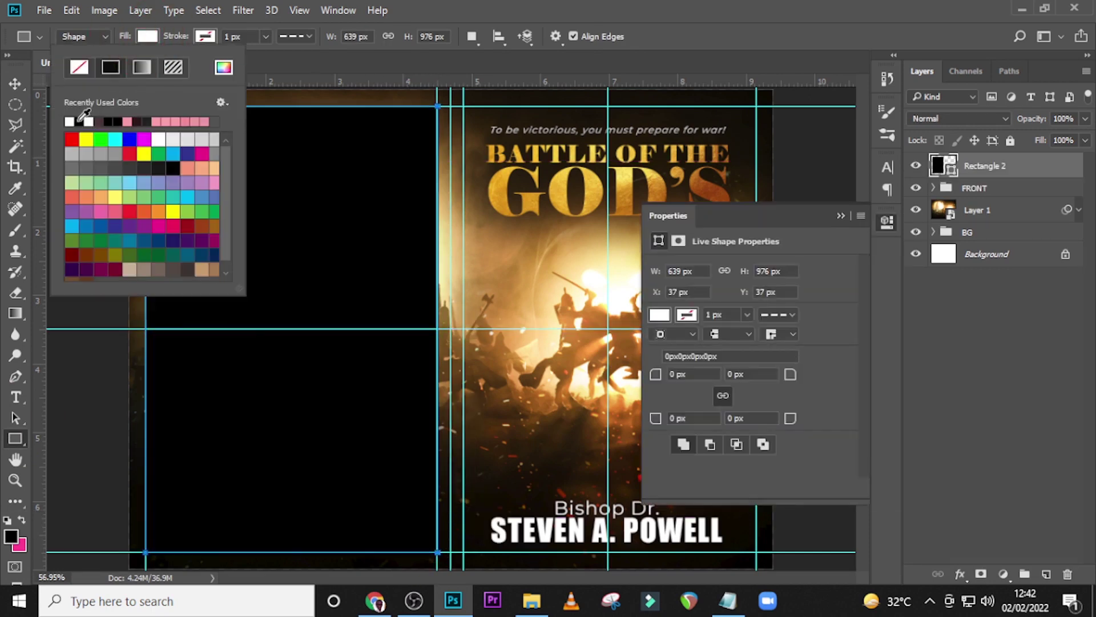
left_click(816, 223)
left_click(841, 216)
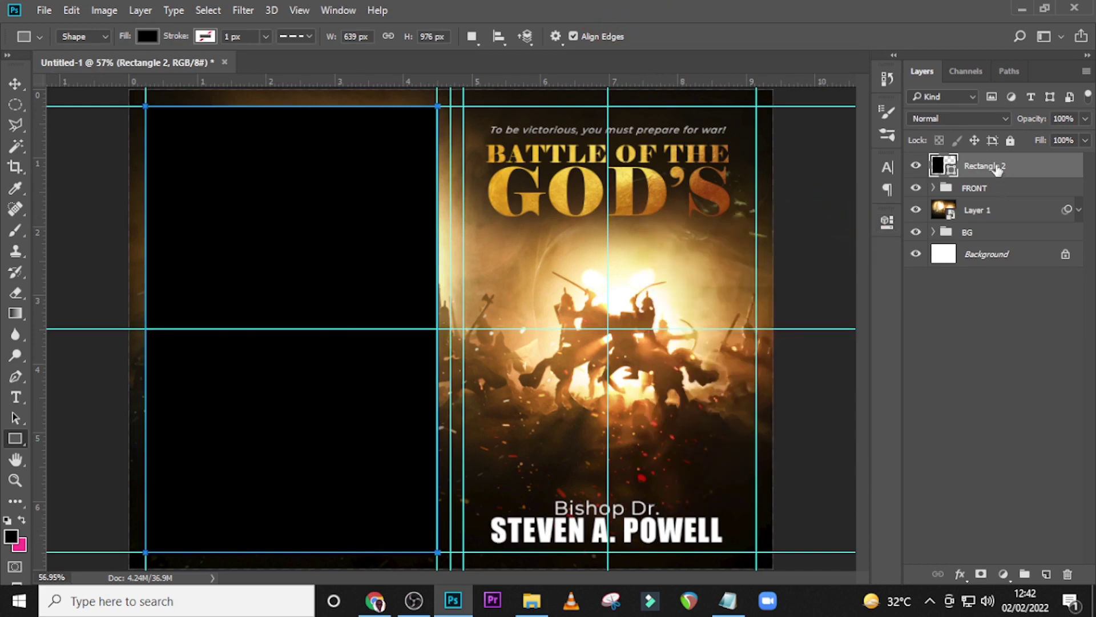
Set the black back-cover rectangle layer's opacity to 56%.
left_click(1076, 119)
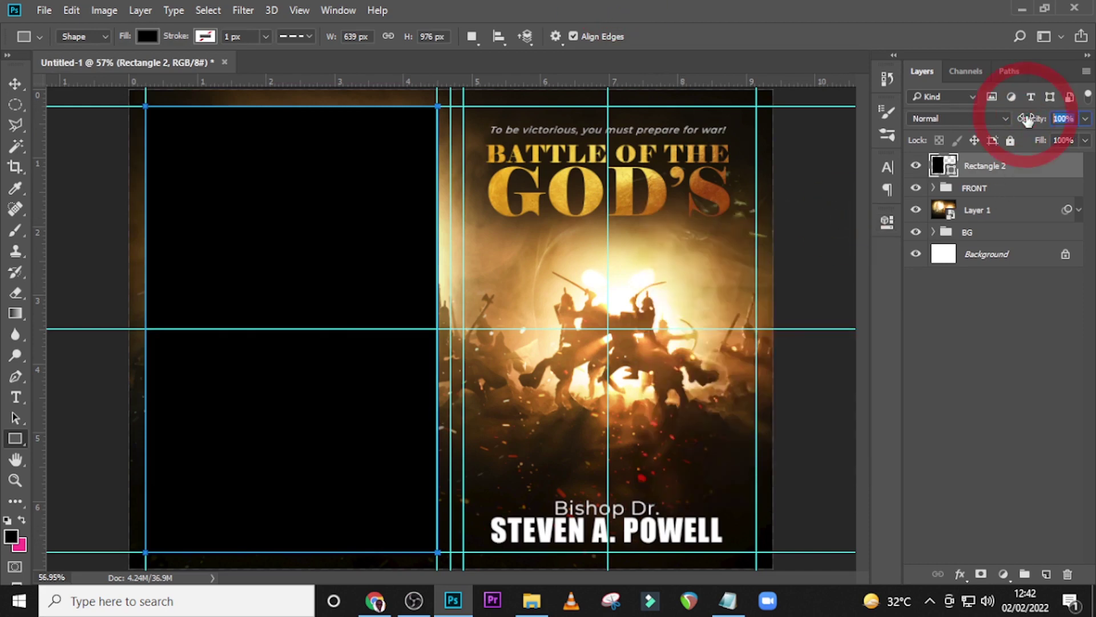
type("56")
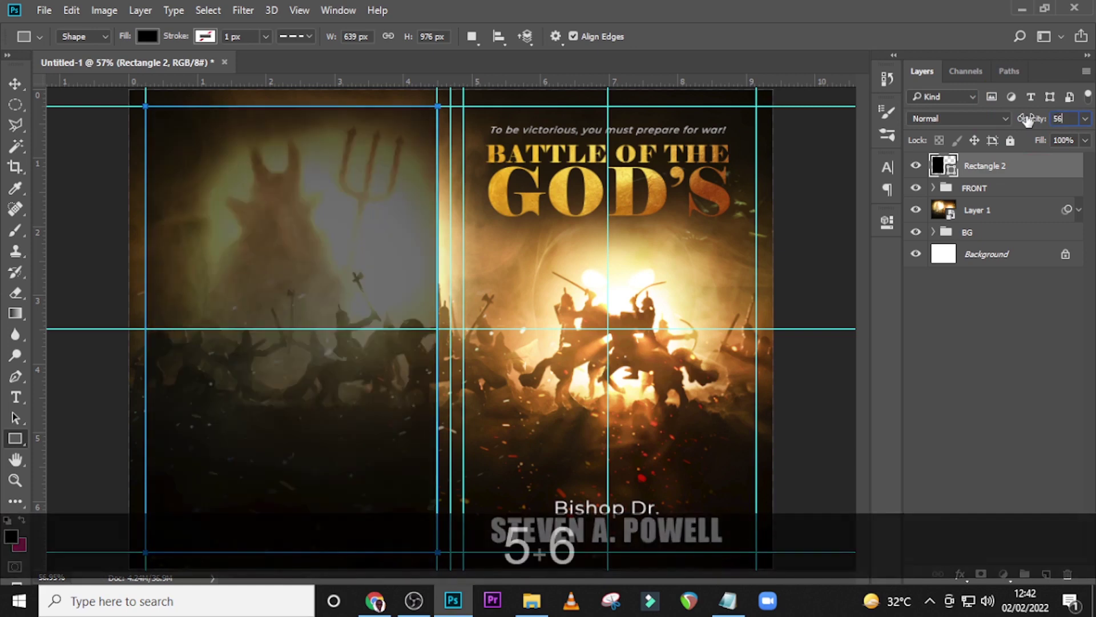
left_click(1002, 169)
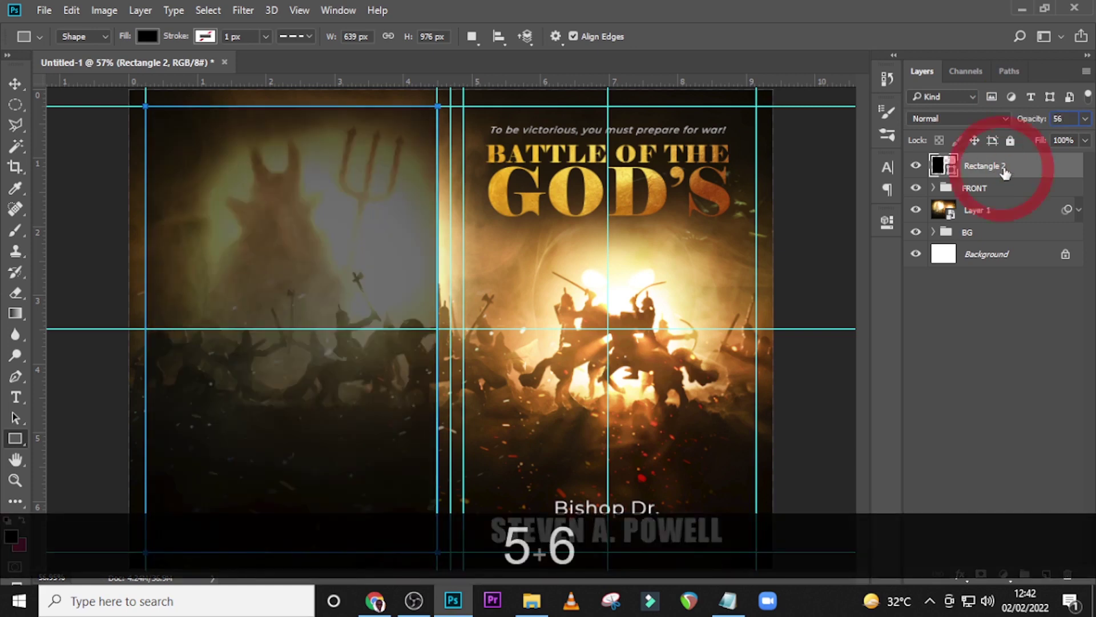
left_click(1086, 122)
left_click(1086, 120)
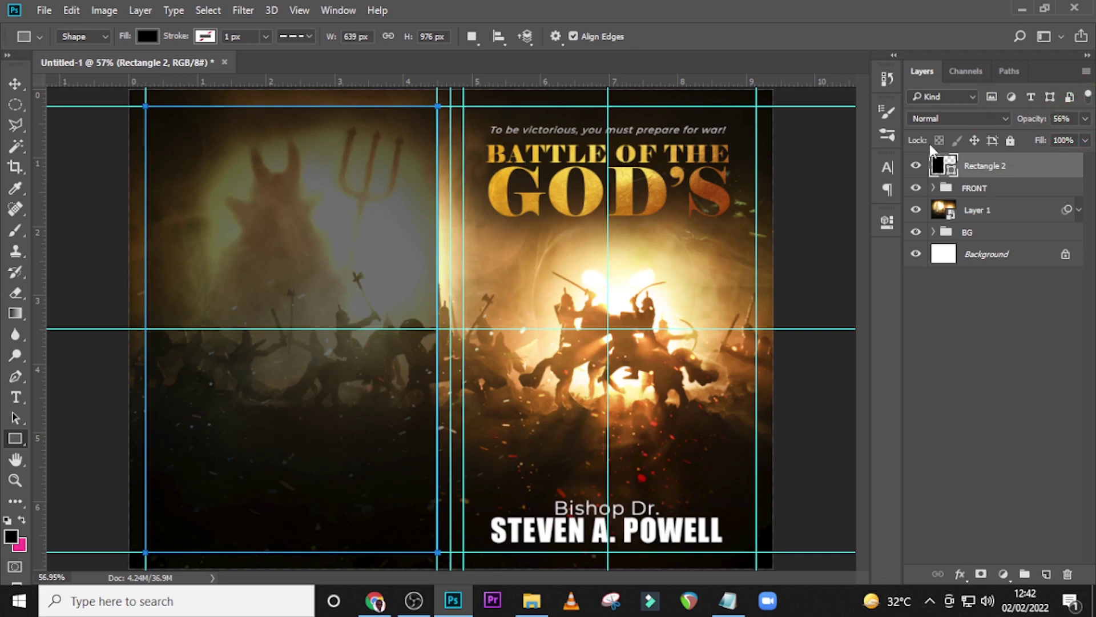
left_click(975, 173)
Create a text layer reading "About the book" by copying that heading from 81.txt in Notepad.
left_click(17, 399)
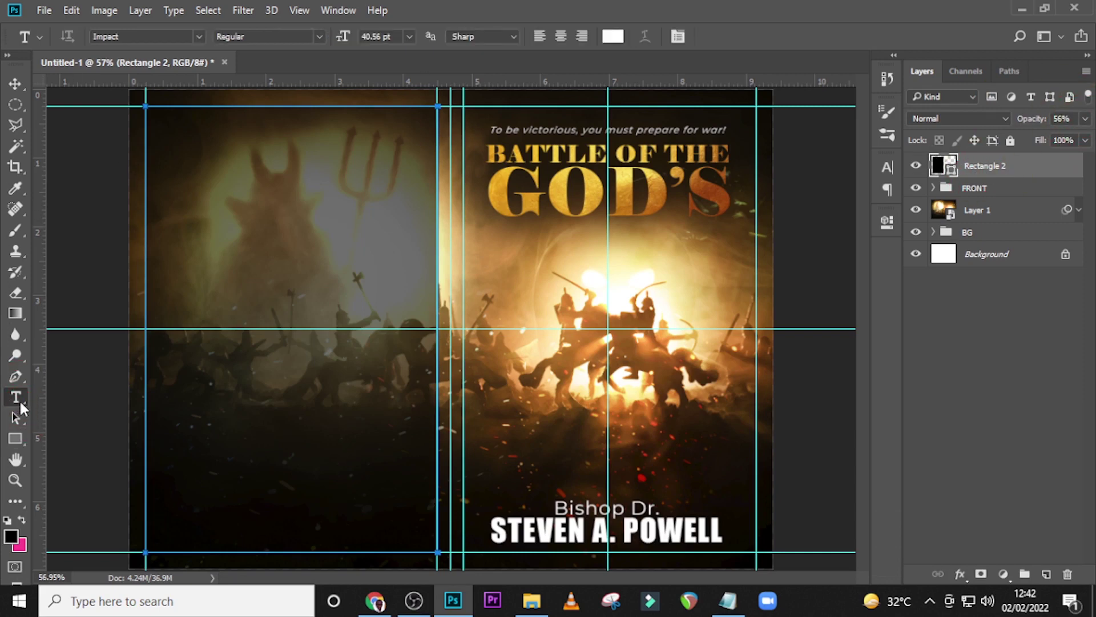
left_click(494, 271)
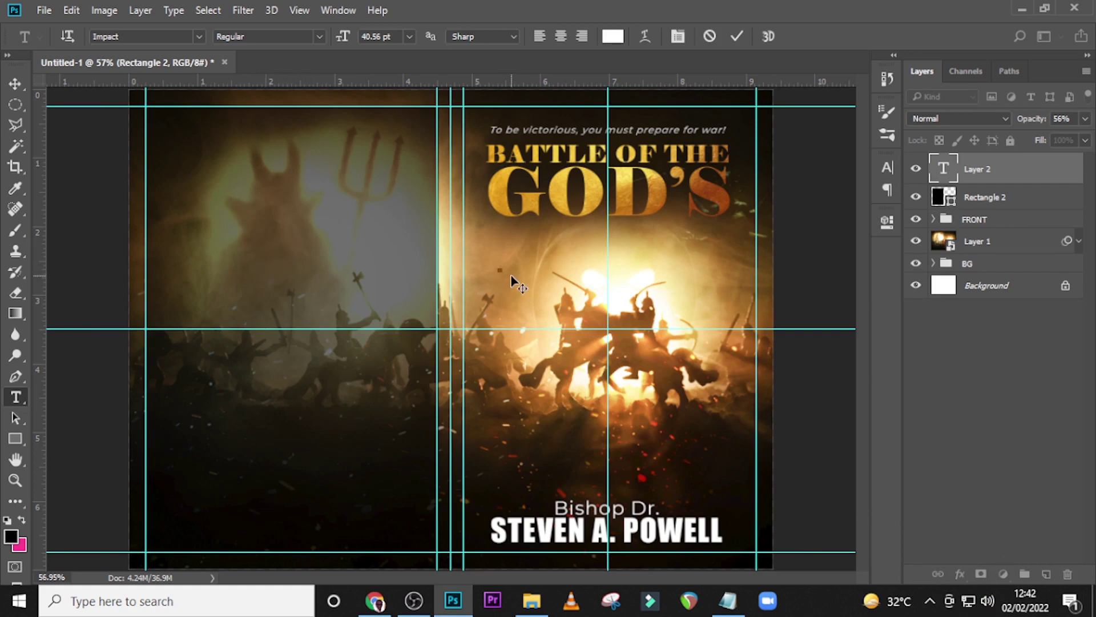
left_click(721, 601)
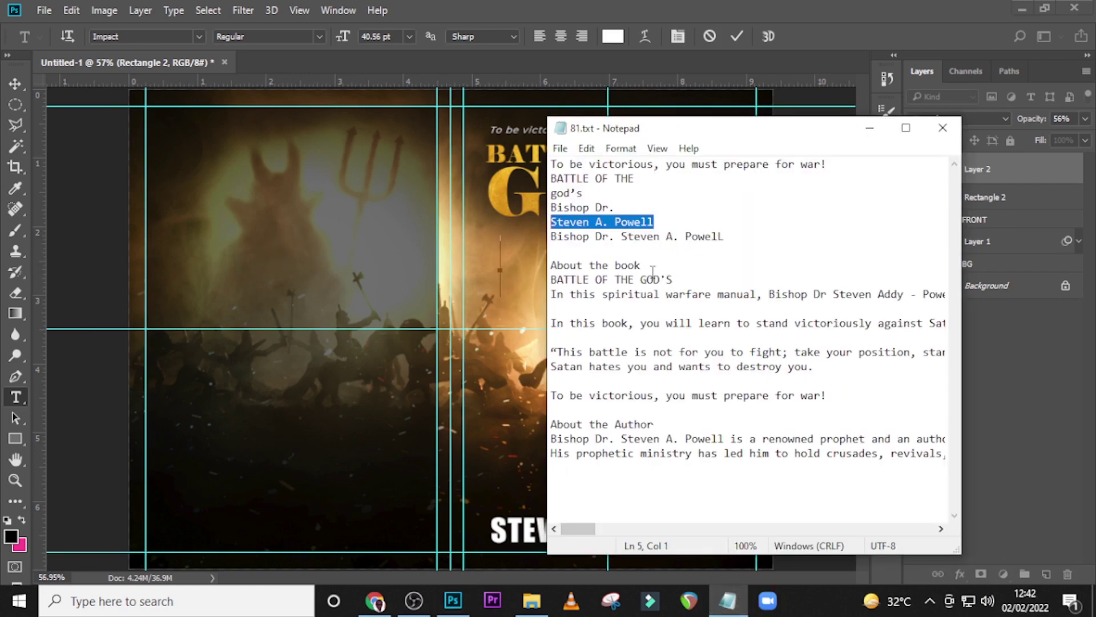
left_click_drag(652, 272, 519, 259)
key("ctrl+c")
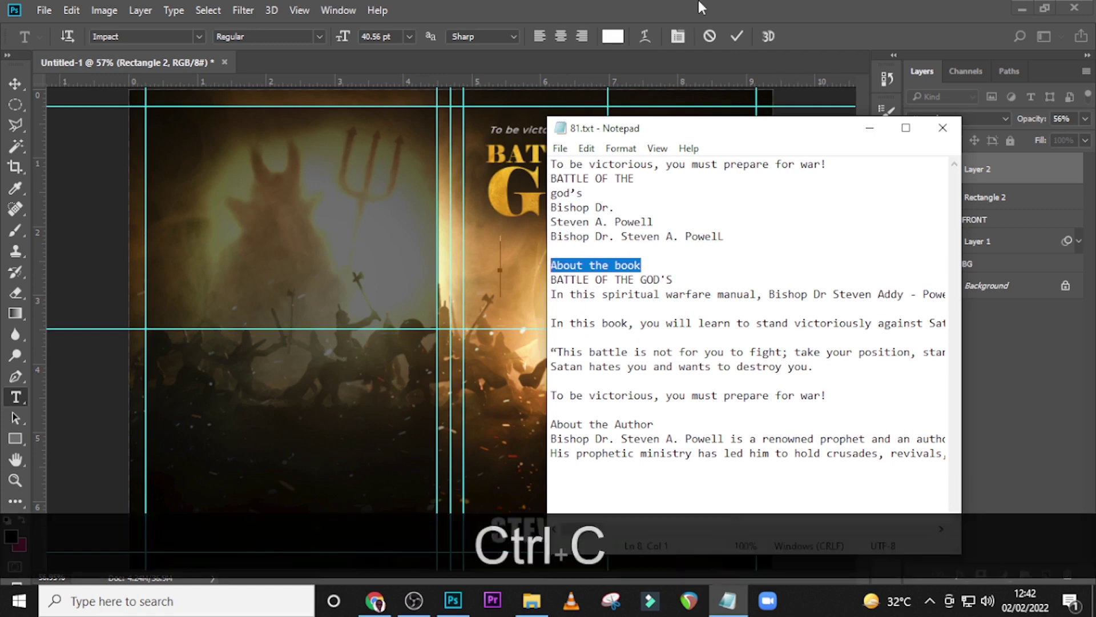
left_click(869, 127)
key("ctrl+v")
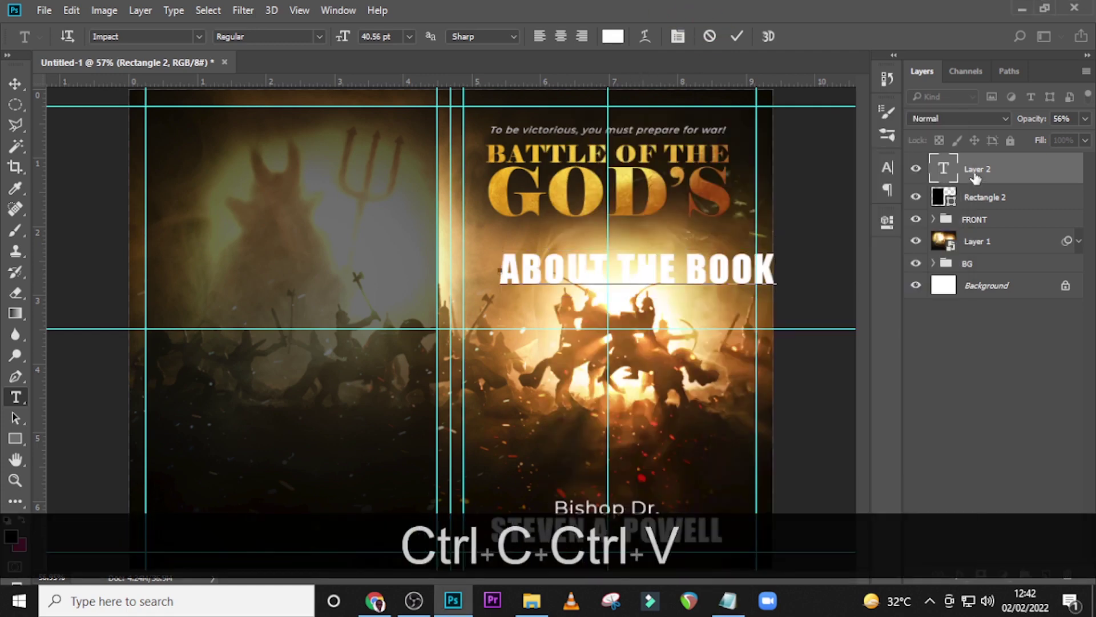
left_click(976, 178)
Set the "About the book" heading in Back to Black Bold Demo without all caps and move it to the upper back cover.
left_click(887, 166)
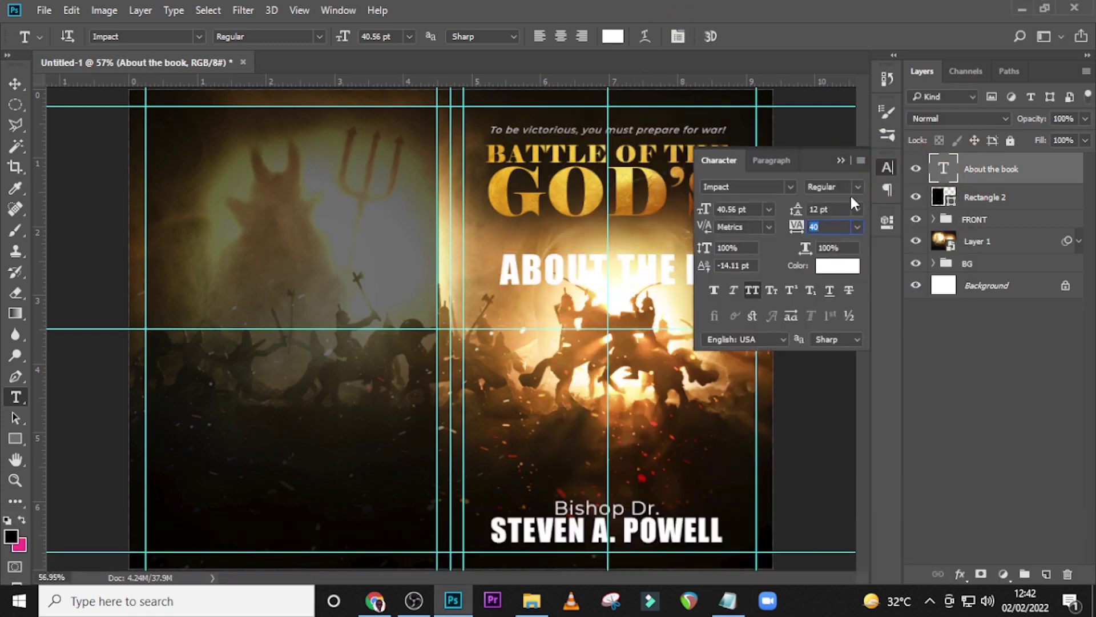
left_click(790, 186)
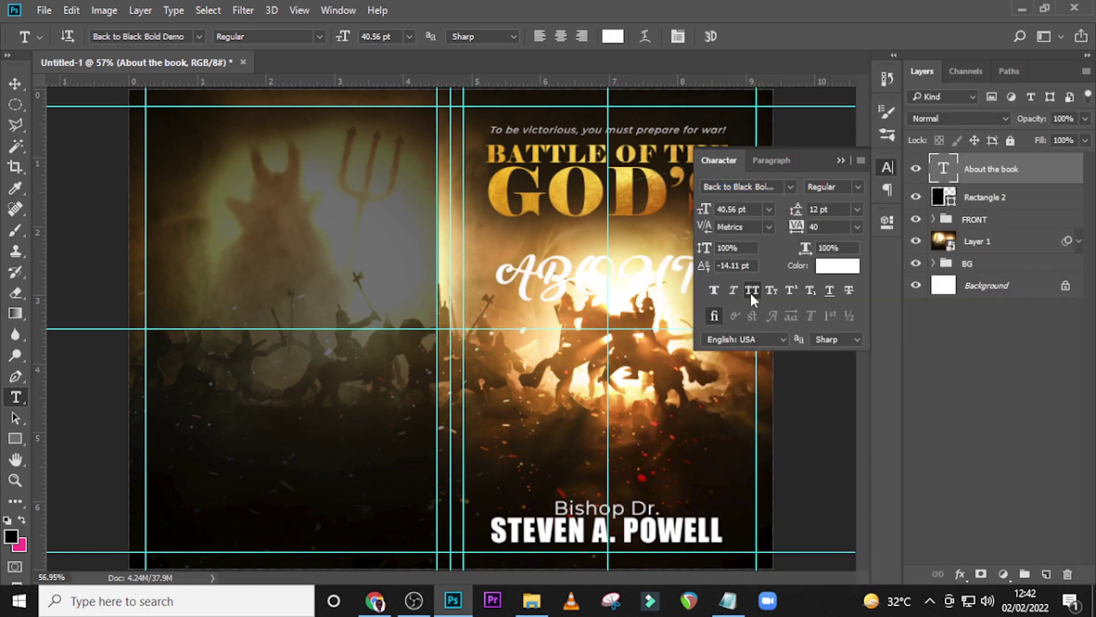
left_click(751, 290)
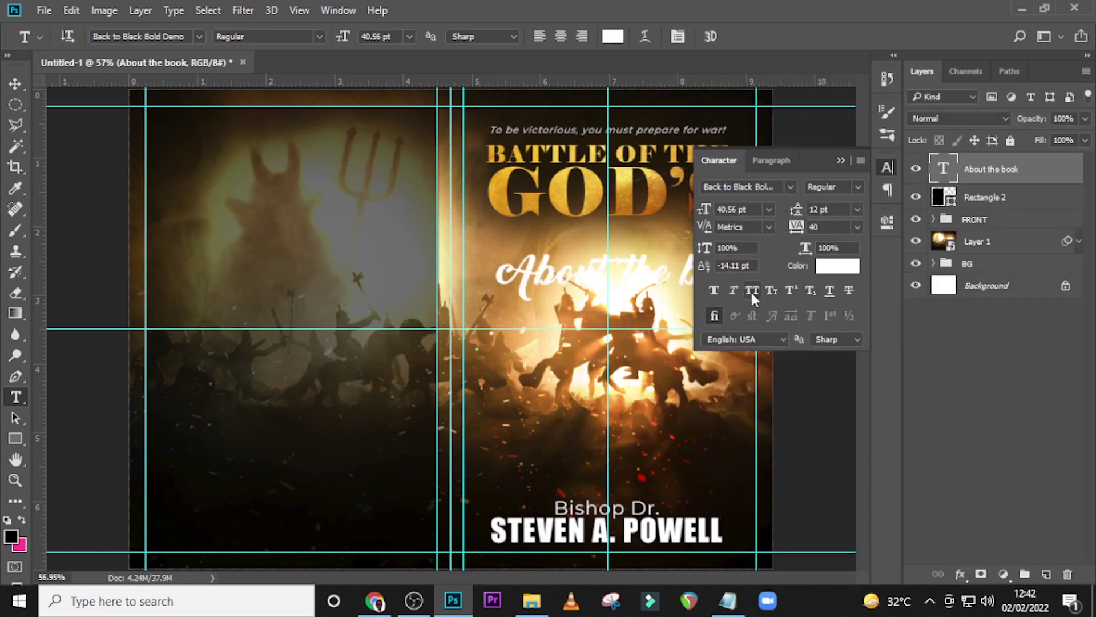
left_click(839, 160)
key("v")
left_click_drag(643, 274, 343, 157)
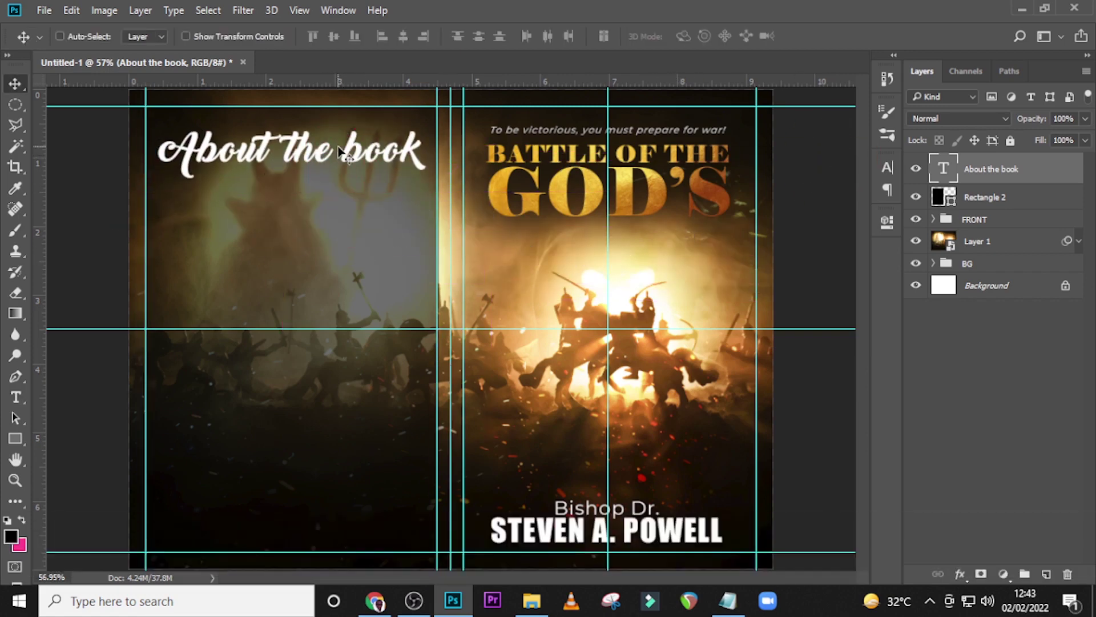
Set the "About the book" heading's font size to 14 pt and its tracking to 70.
left_click(887, 166)
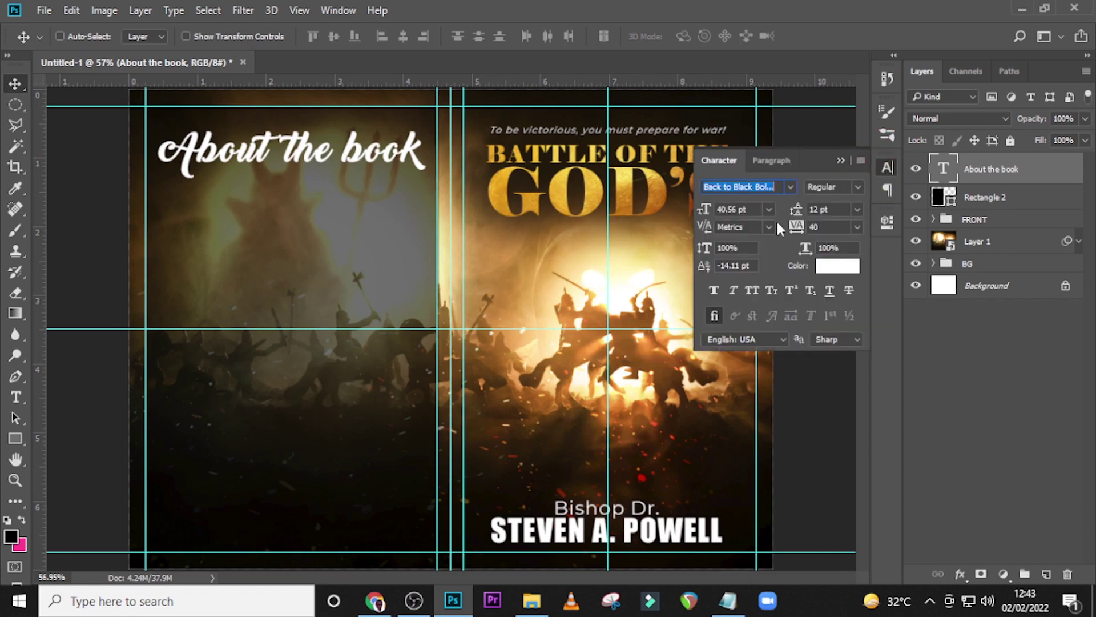
left_click(692, 204)
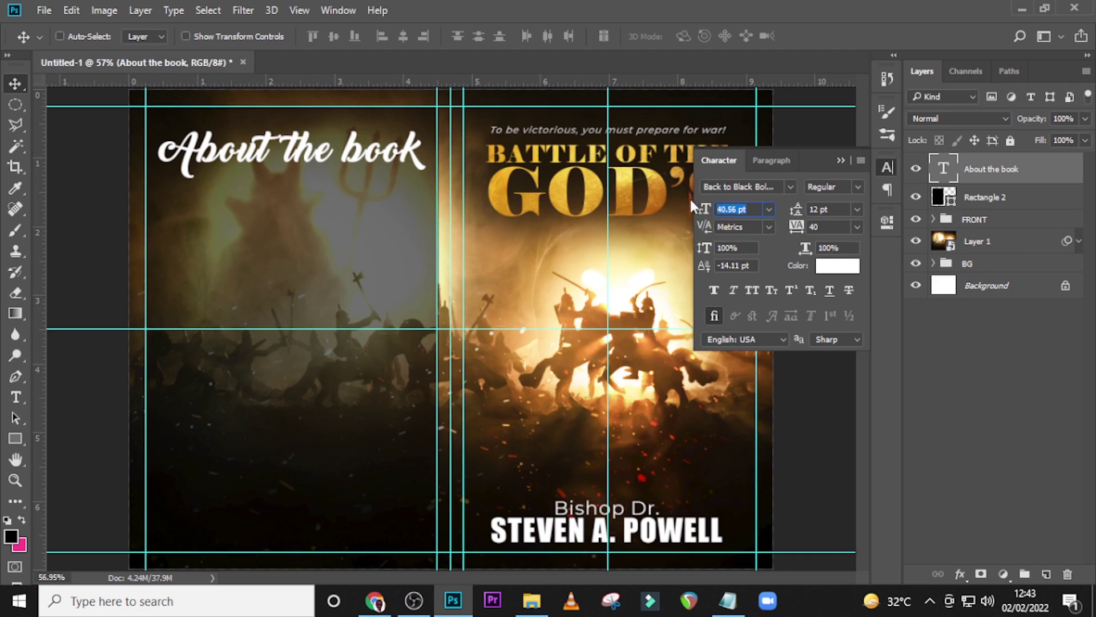
type("14")
key("Return")
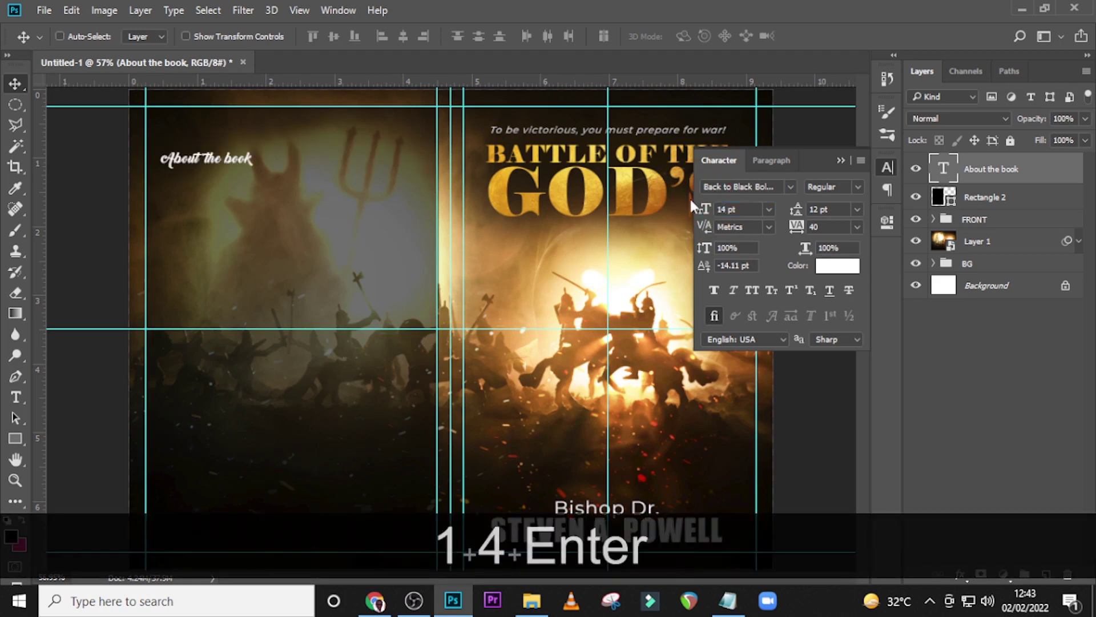
left_click(783, 224)
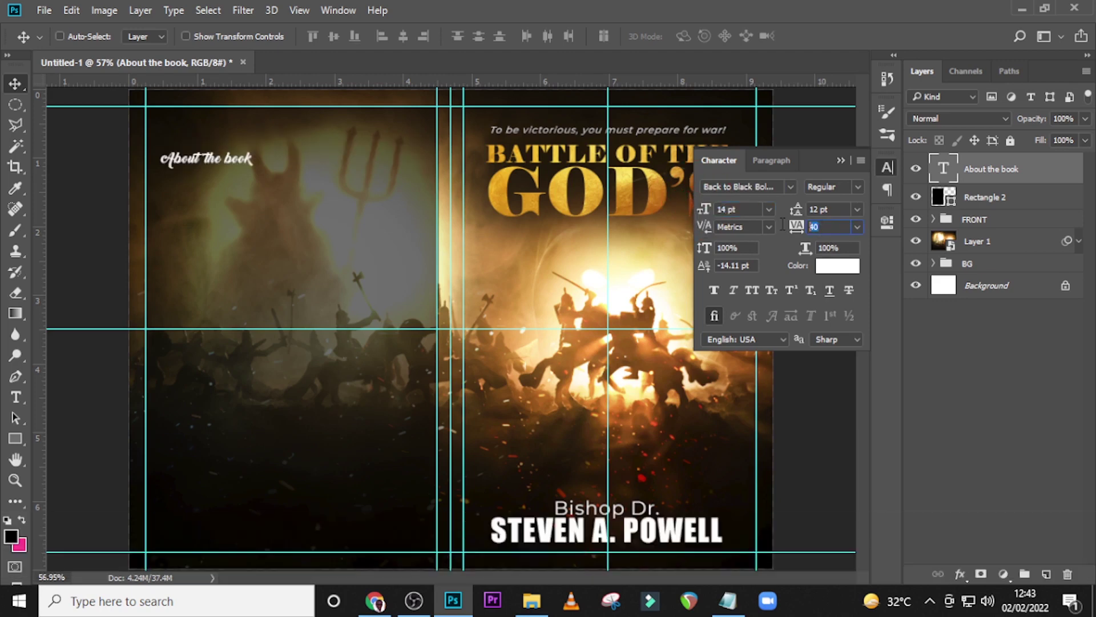
type("70")
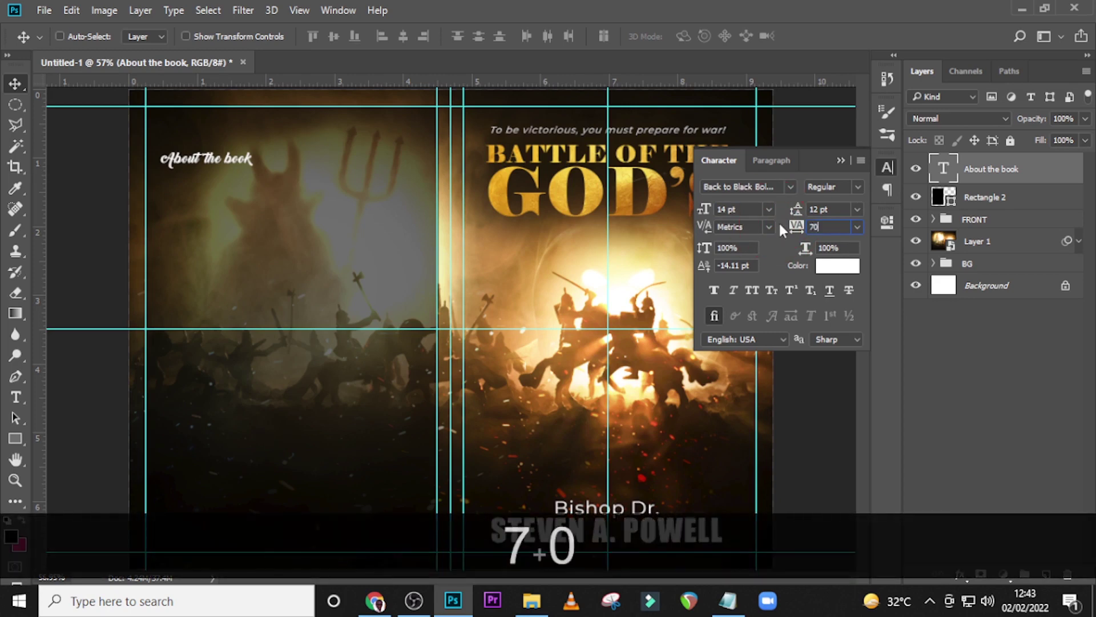
key("Return")
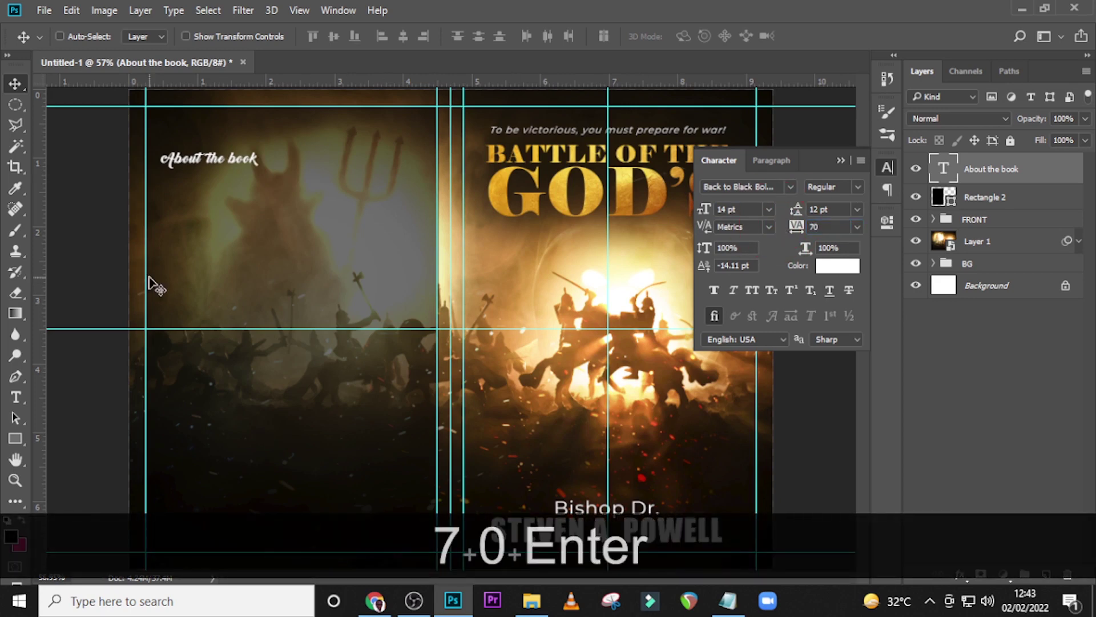
Place a vertical guide down the back cover's middle and centre the "About the book" heading on it, just below the upper margin guide.
left_click_drag(40, 284, 288, 278)
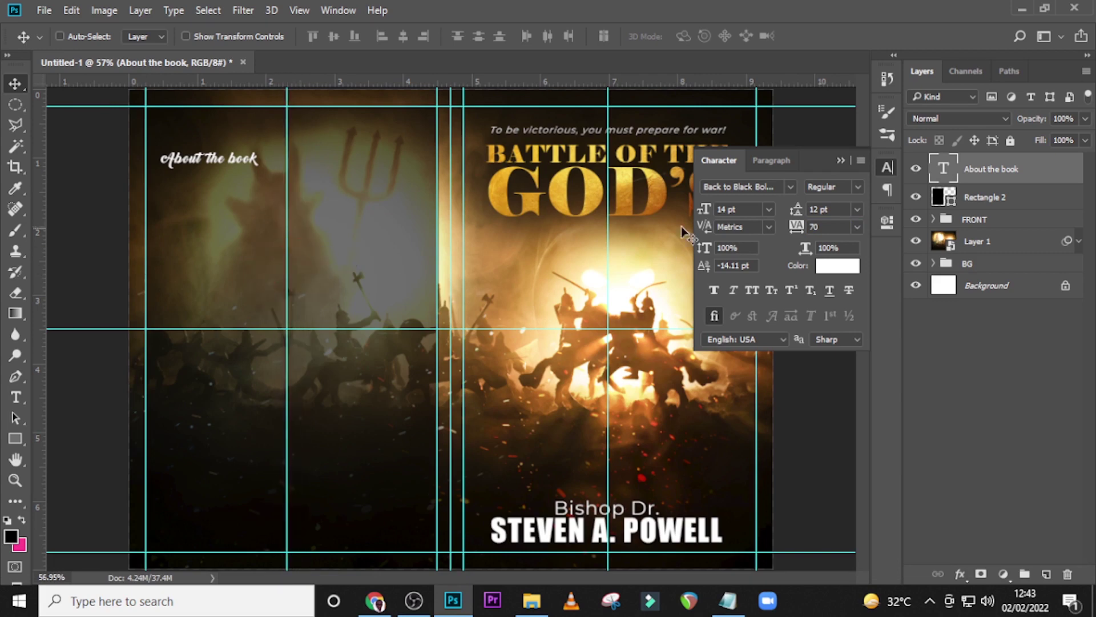
key("ctrl")
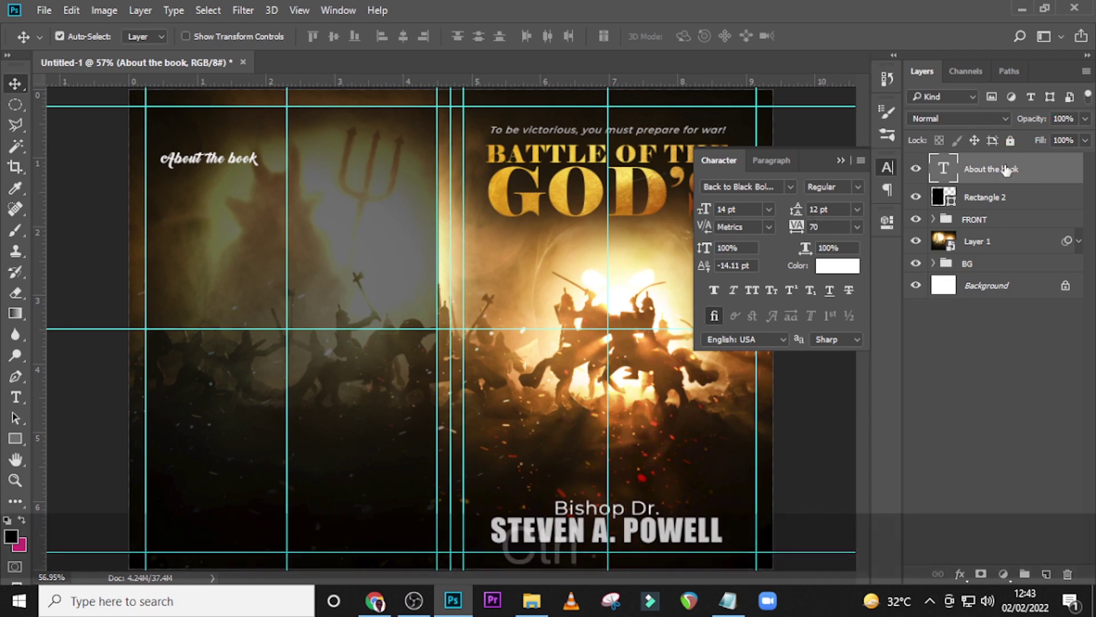
key("ctrl+t")
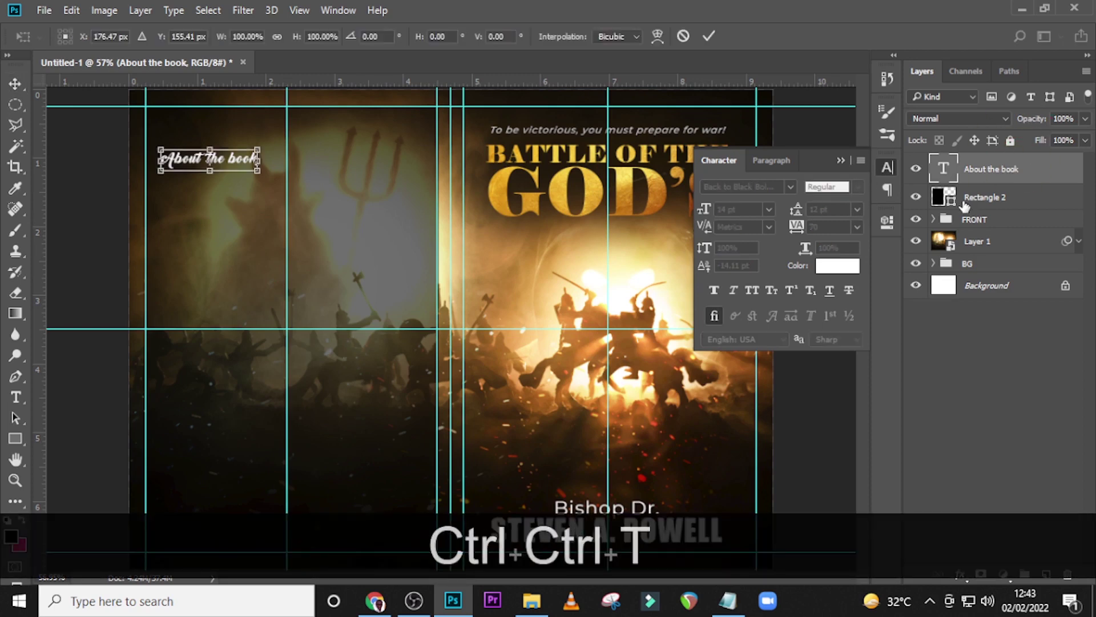
key("shift+Up")
key("shift+Up")
key("shift+Up")
key("shift+Up")
key("shift+Up")
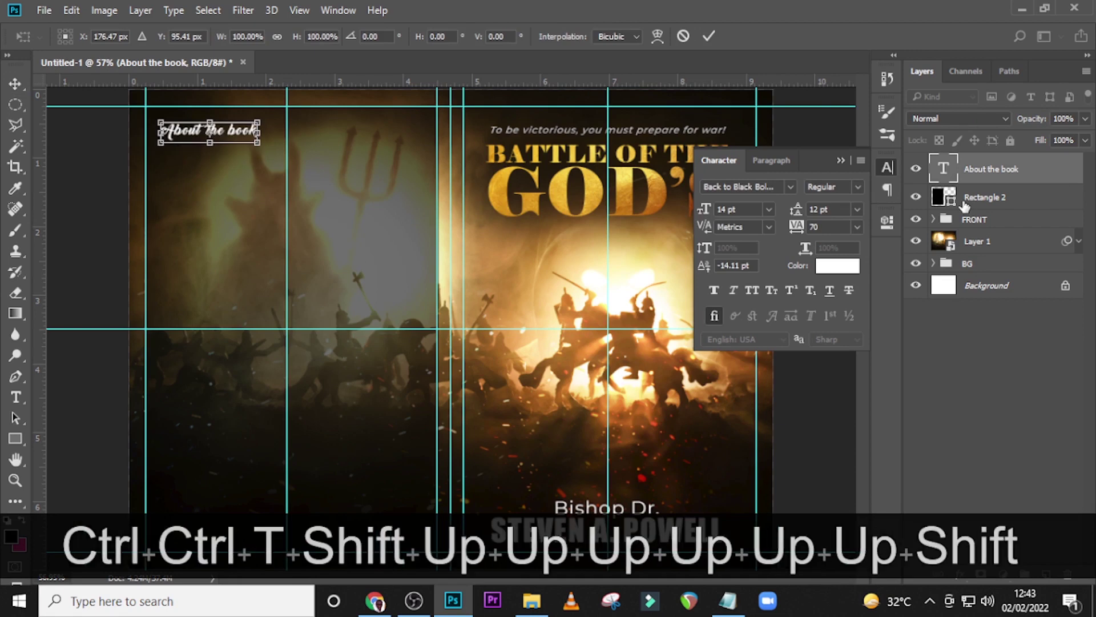
key("shift+Right")
key("shift+Right")
key("shift+Right")
key("shift+Right")
key("shift+Right")
key("shift+Right")
key("shift+Right")
key("shift+Right")
key("shift+Right")
key("shift+Right")
key("shift+Right")
key("shift+Right")
key("shift+Right")
key("shift+Right")
key("shift+Right")
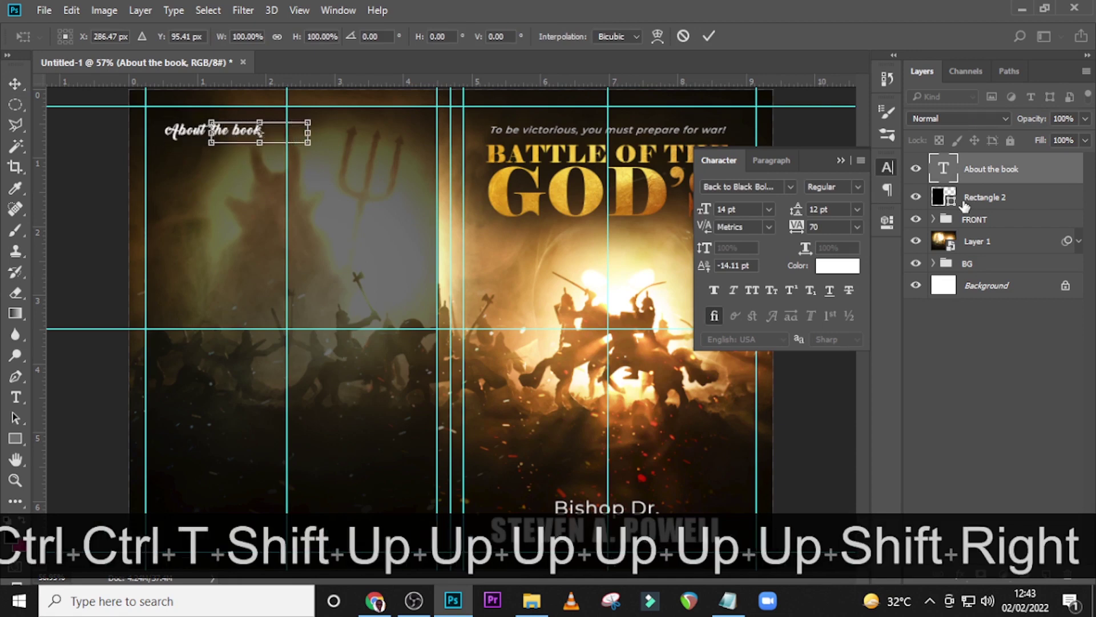
key("shift+Right")
key("shift+Right")
key("shift+Up")
key("shift+Up")
key("shift+Up")
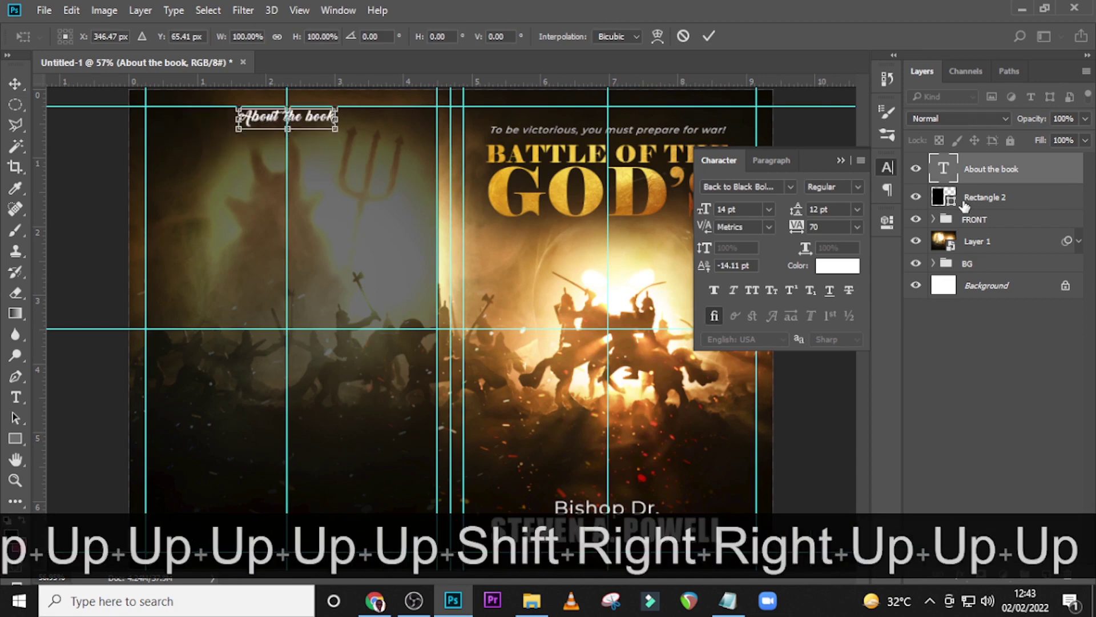
key("Return")
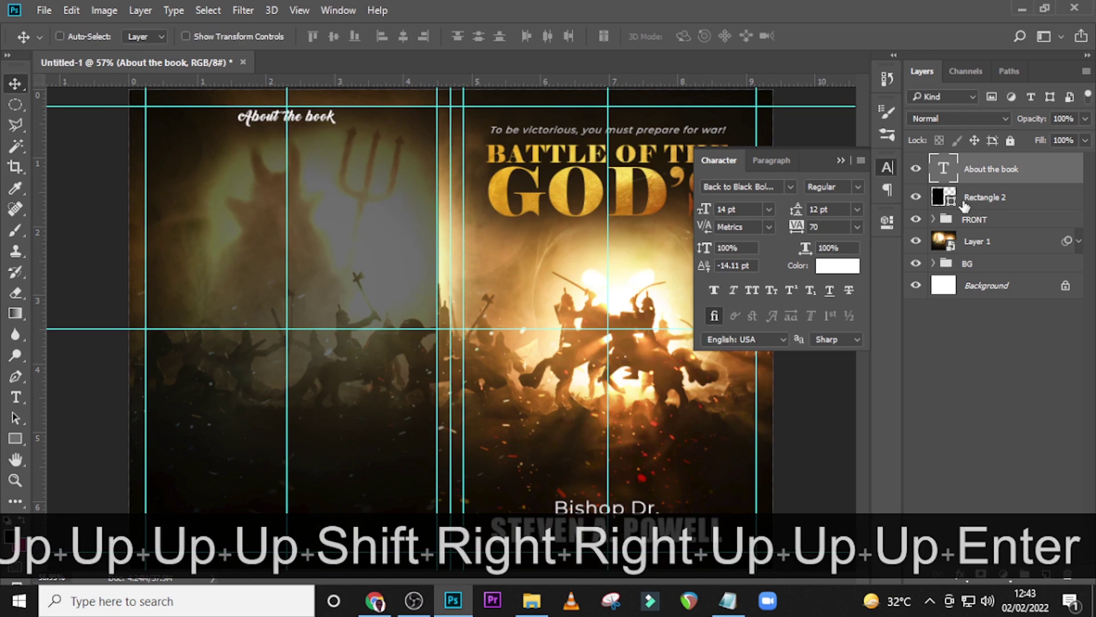
key("v")
key("Down")
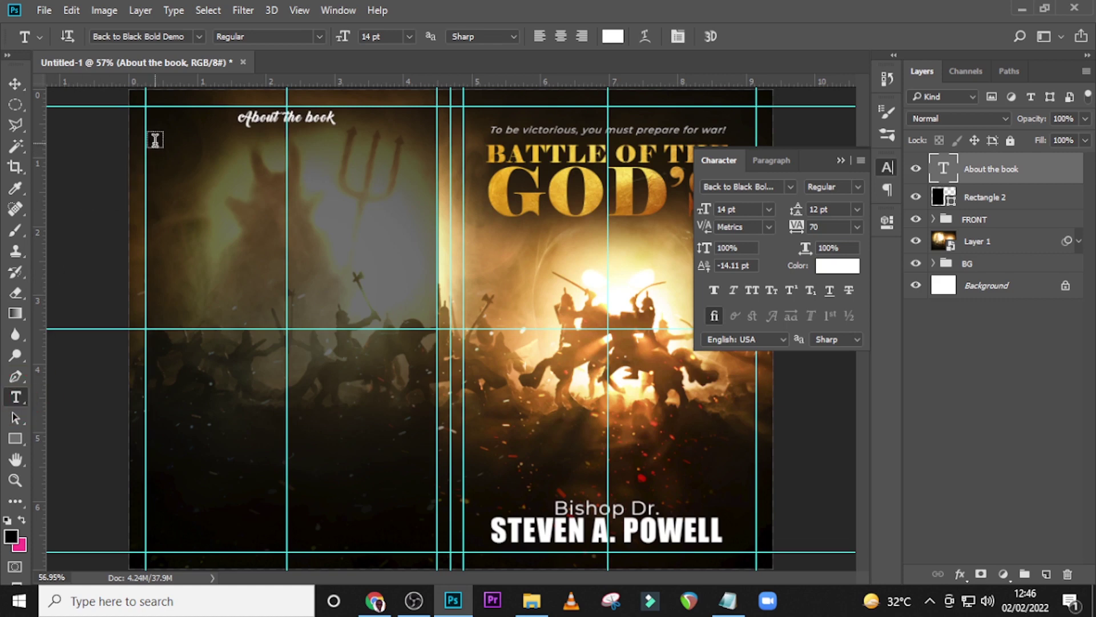
Create a paragraph text box below the heading, filled with 81.txt's text from "BATTLE OF THE GOD'S" to "To be victorious, you must prepare for war!".
left_click_drag(155, 143, 428, 342)
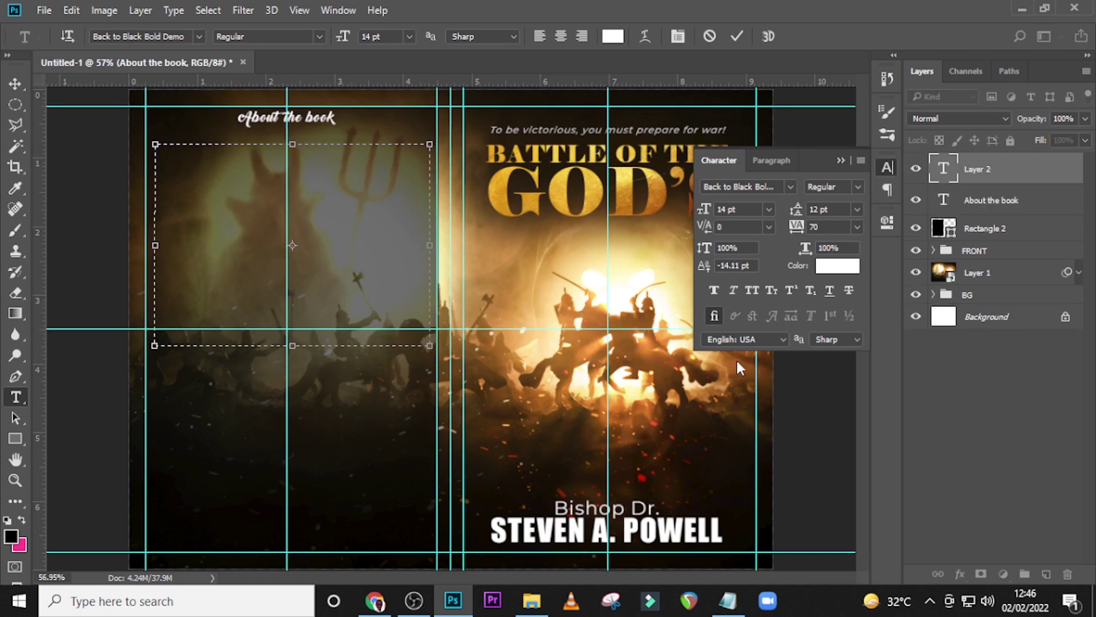
left_click(727, 599)
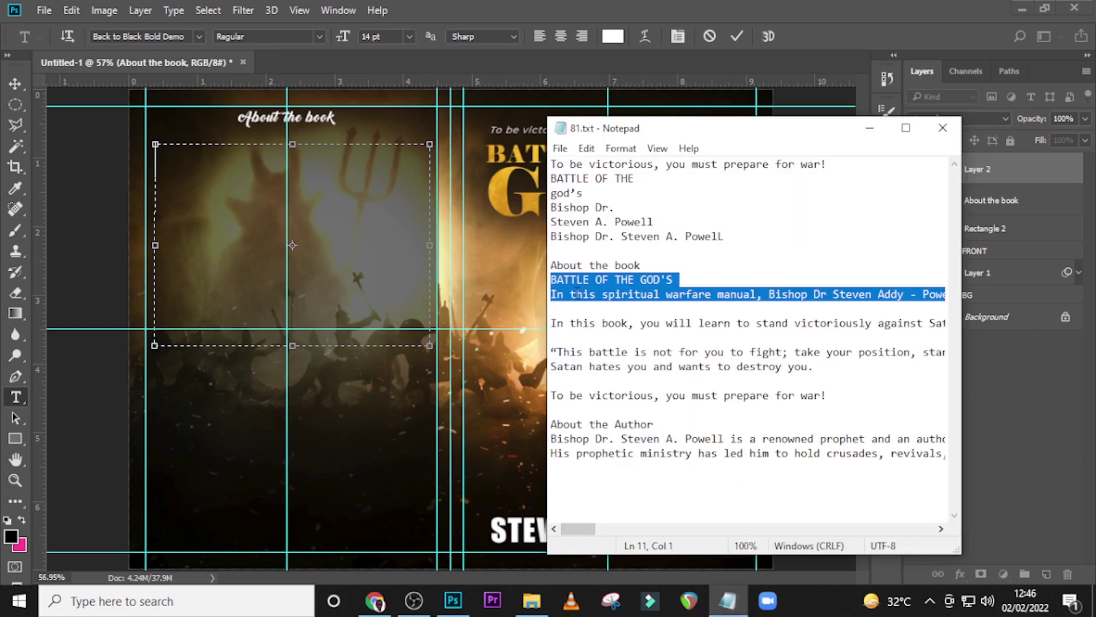
left_click(634, 277)
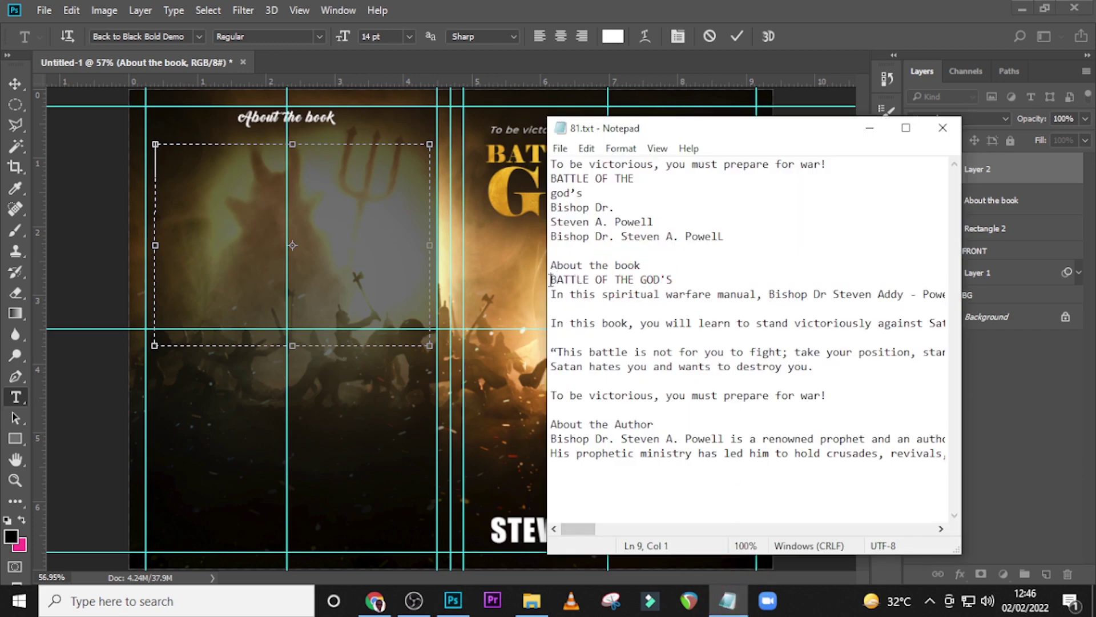
left_click_drag(552, 280, 740, 416)
left_click_drag(833, 404, 936, 394)
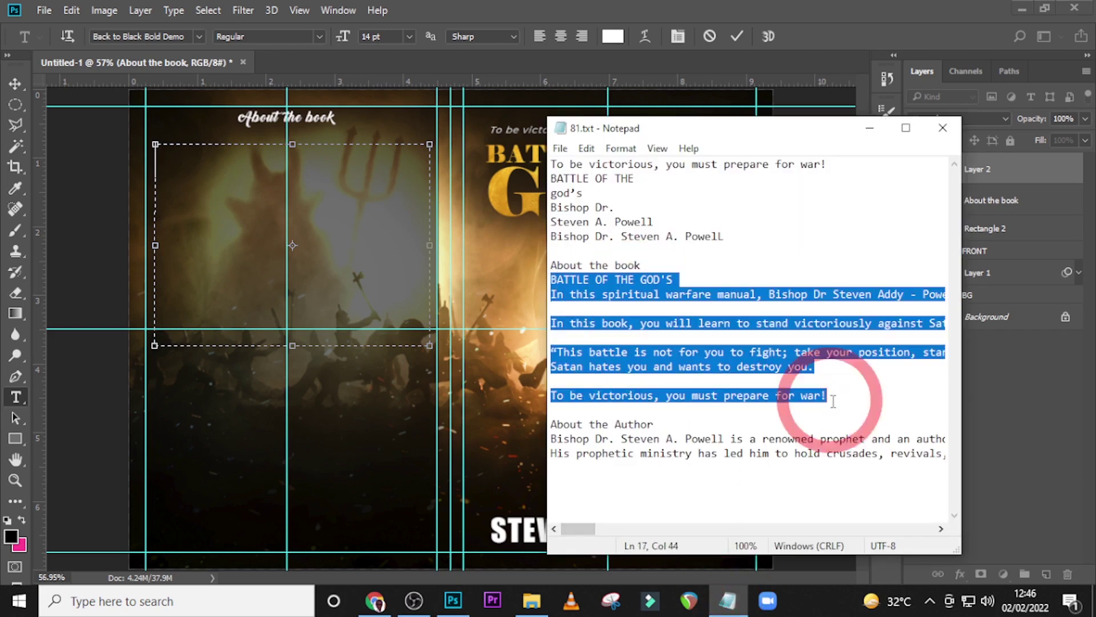
key("ctrl+c")
left_click(322, 161)
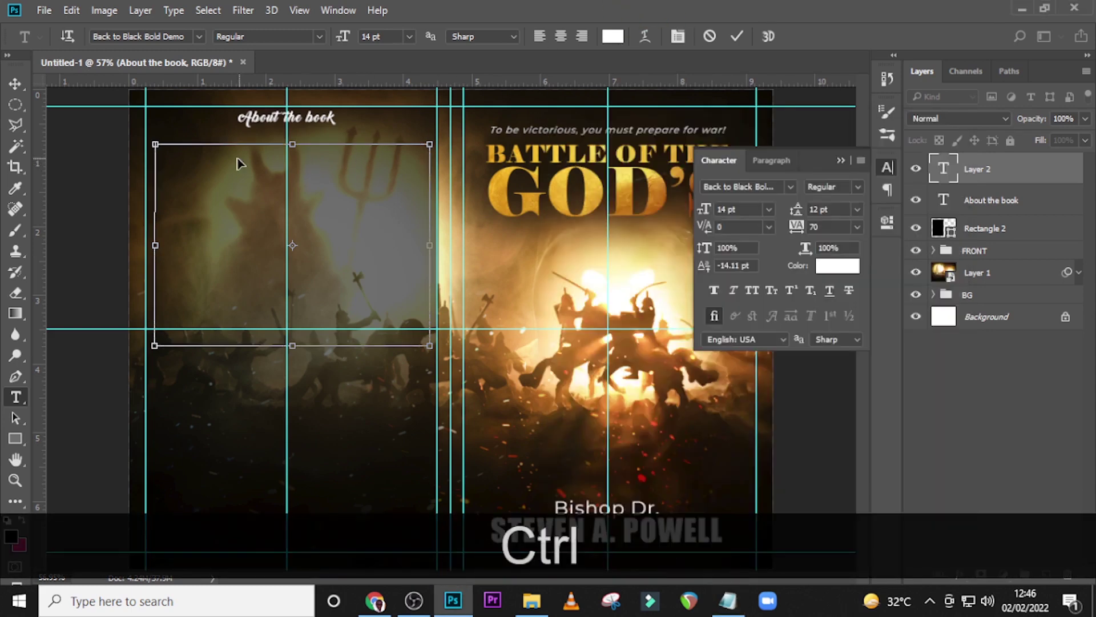
key("ctrl+v")
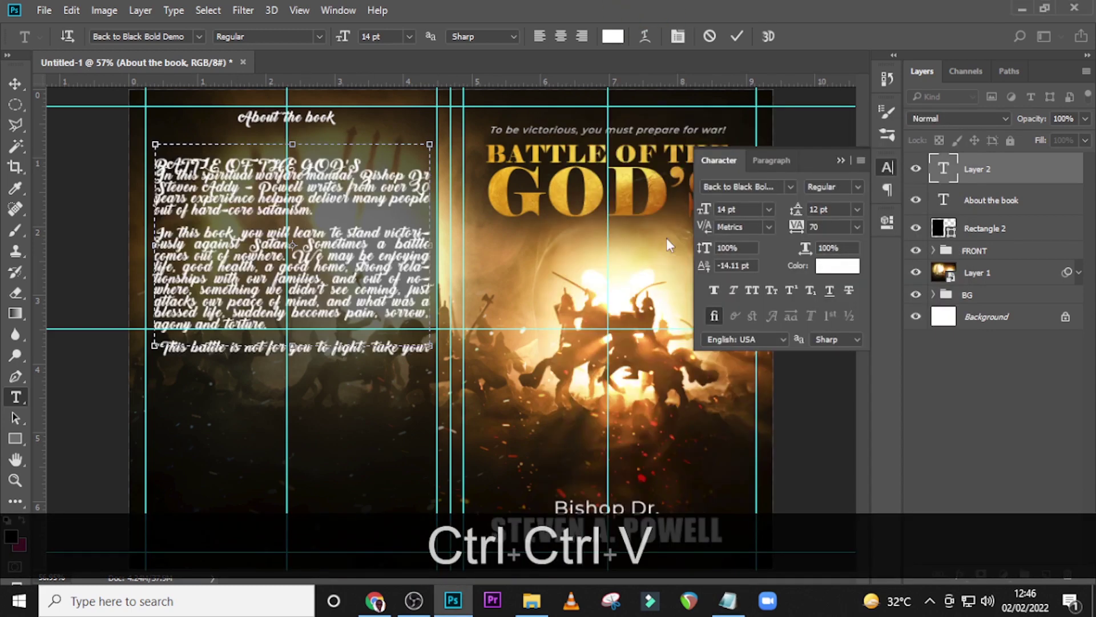
Set the back-cover description text in Montserrat at 7 pt.
left_click(951, 166)
left_click(788, 187)
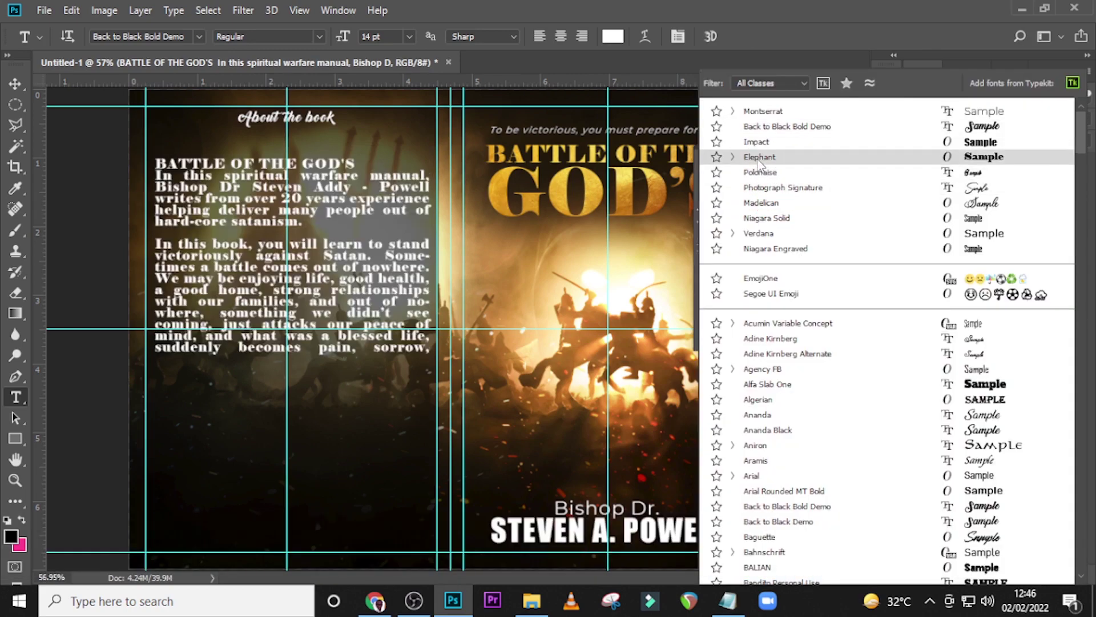
left_click(763, 111)
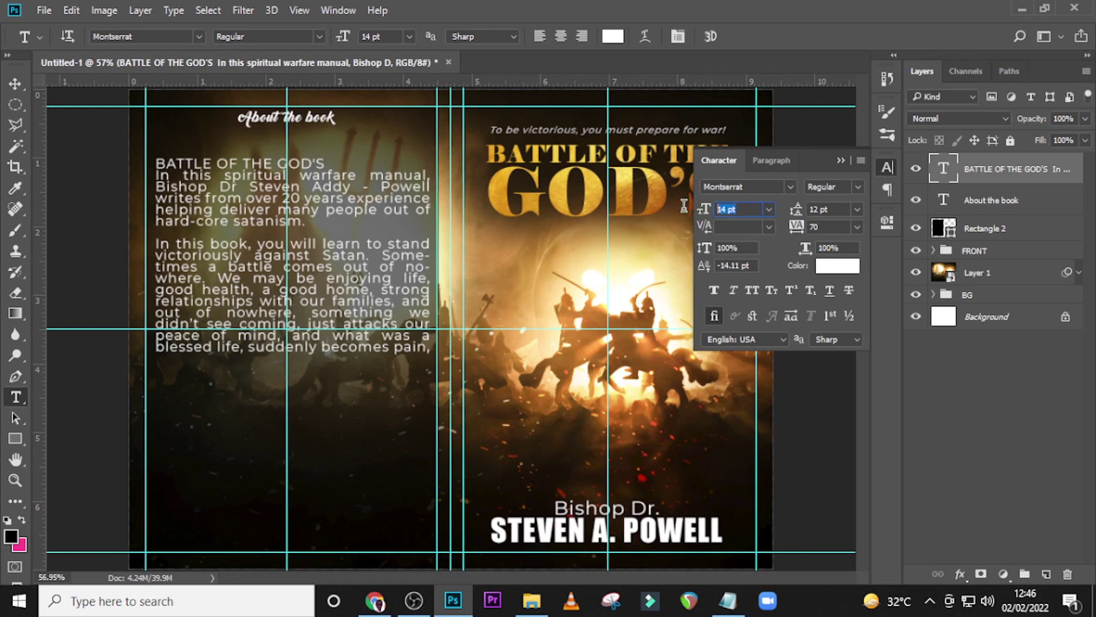
type("7")
key("Return")
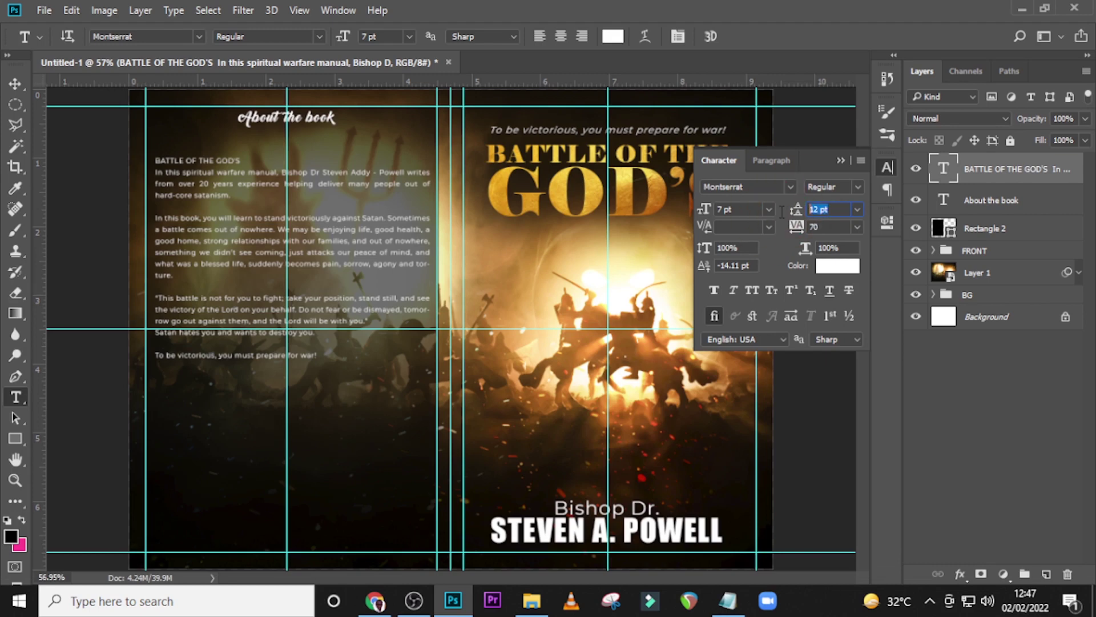
Set the description text's tracking to 0 and its font style to Medium.
left_click(819, 227)
type("0")
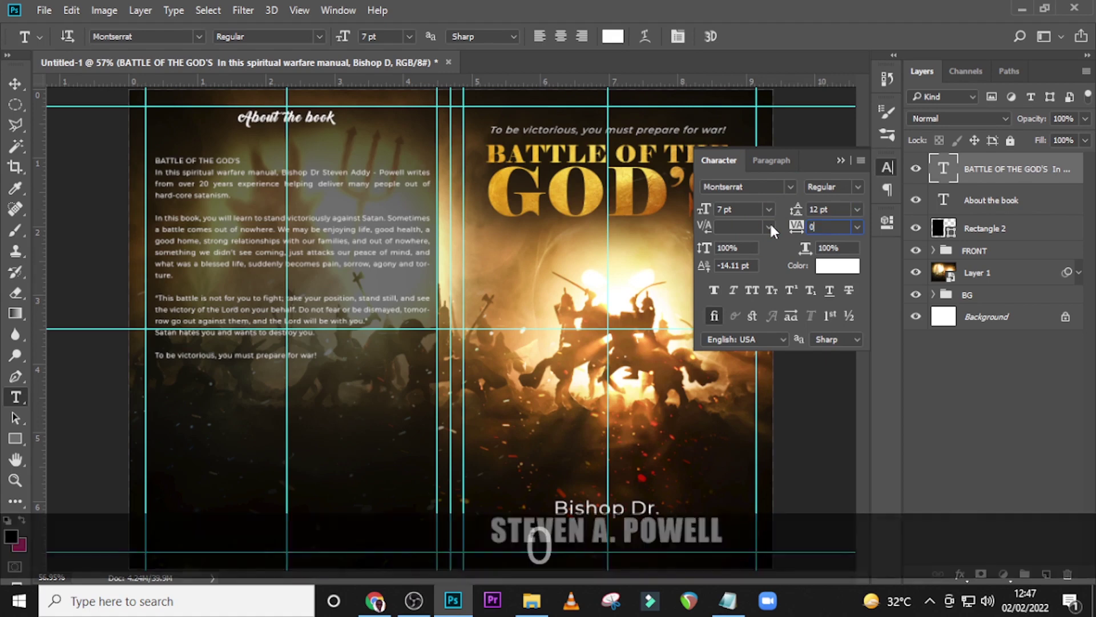
key("Return")
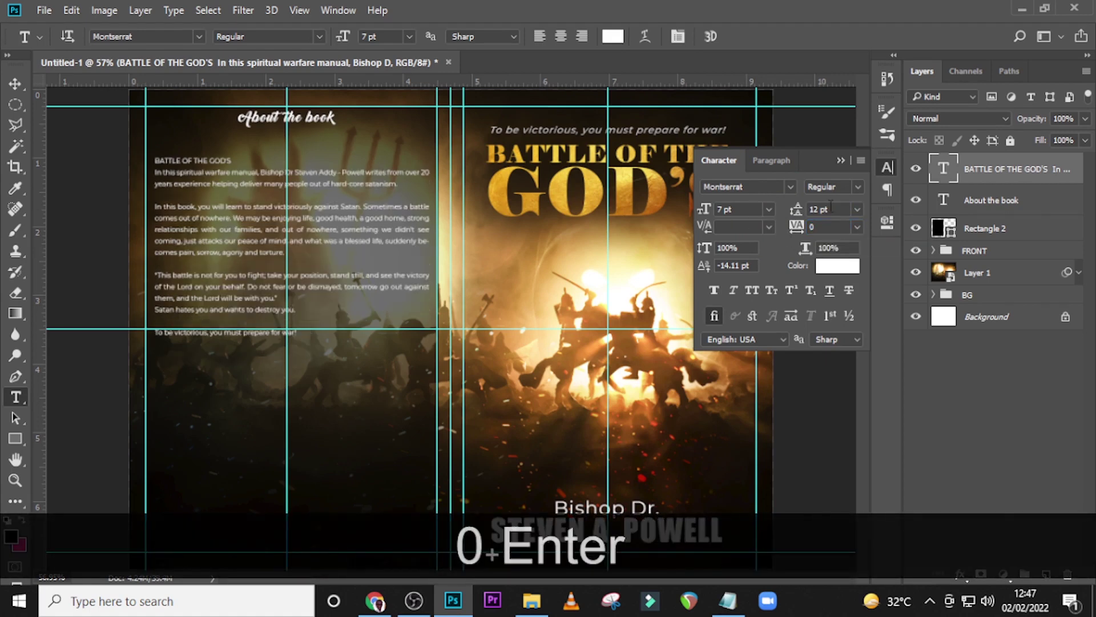
left_click(858, 186)
left_click(840, 311)
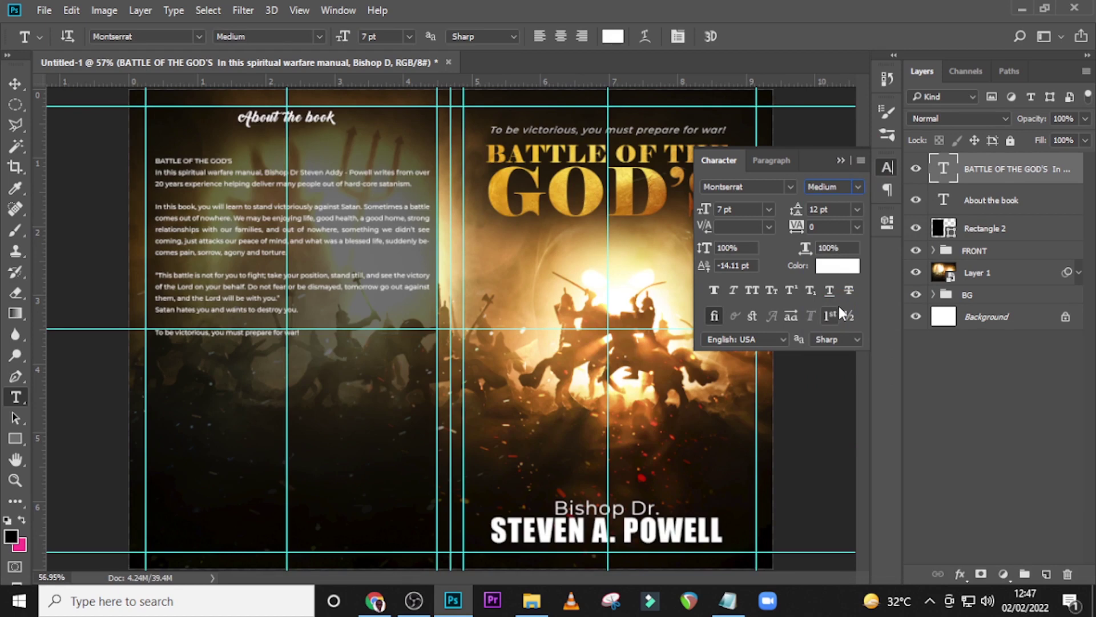
Narrow the description text box slightly and centre it on the back cover's middle vertical guide.
double_click(945, 171)
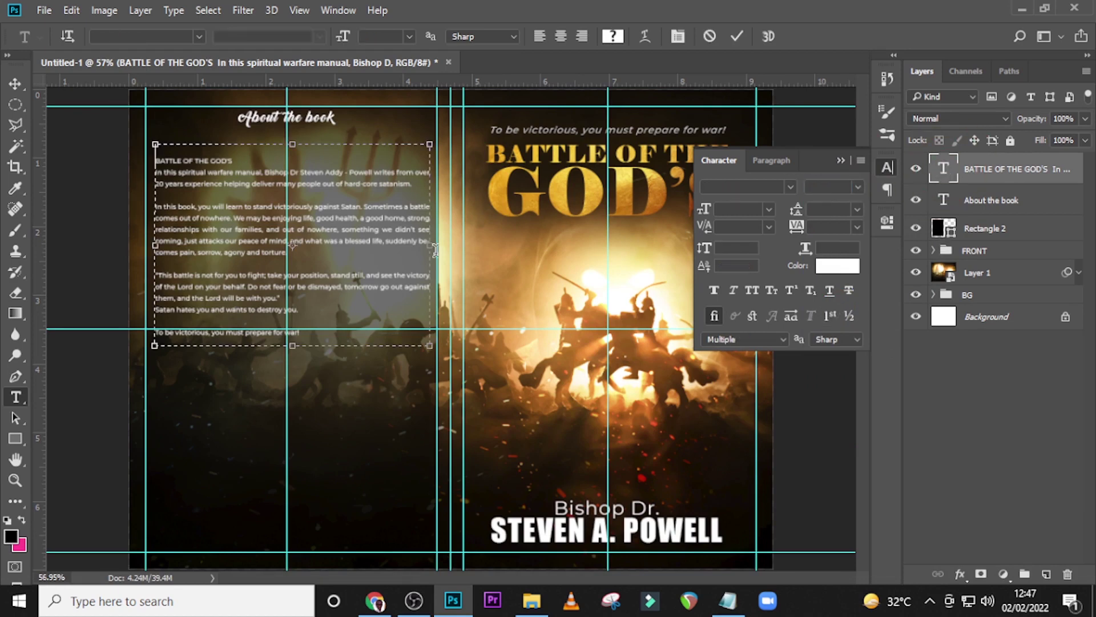
left_click_drag(427, 245, 406, 239)
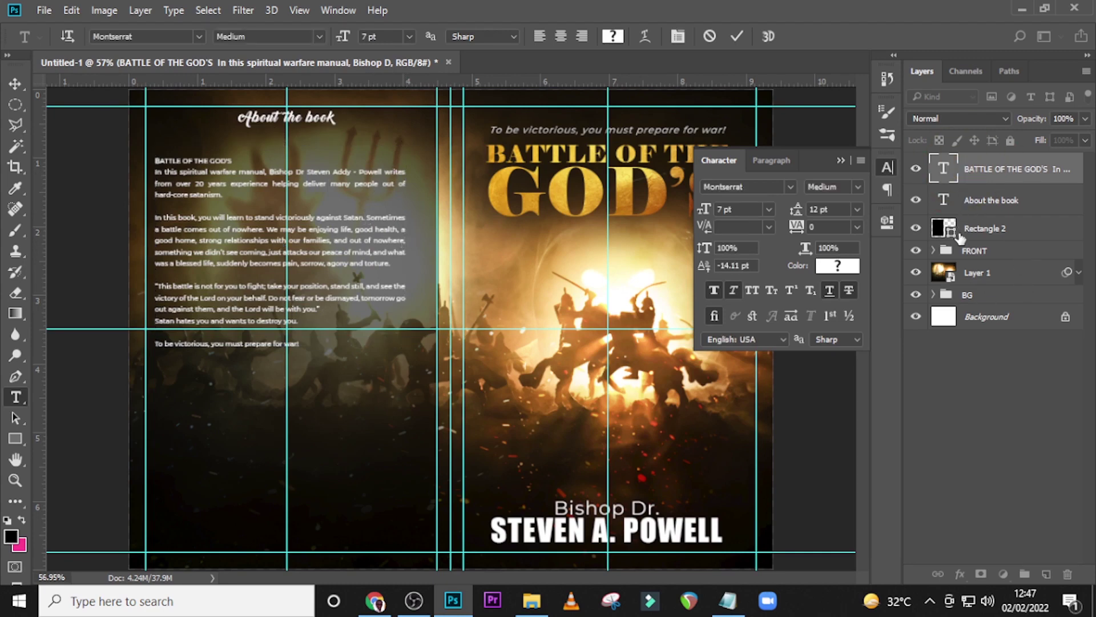
key("ctrl+t")
key("shift")
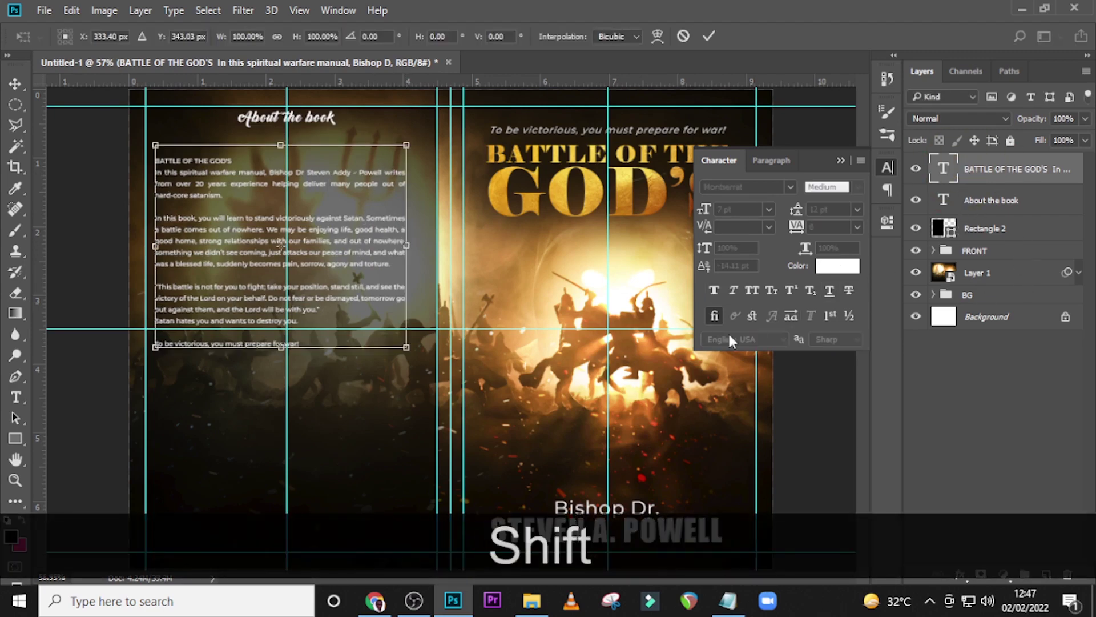
key("shift+Right")
key("shift+Right")
key("shift+Right")
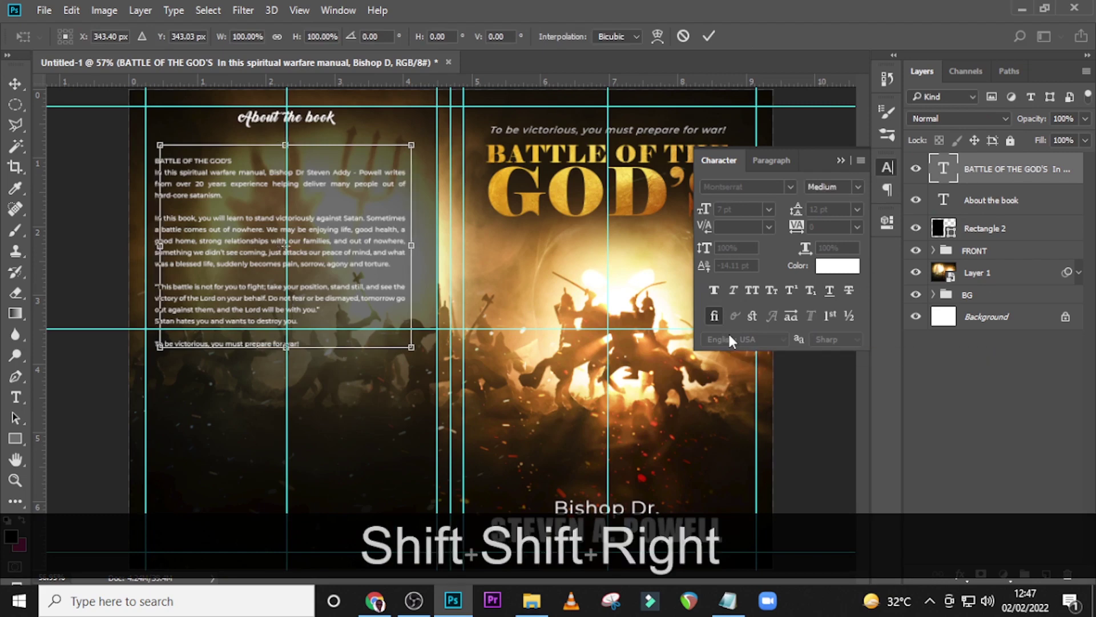
key("Left")
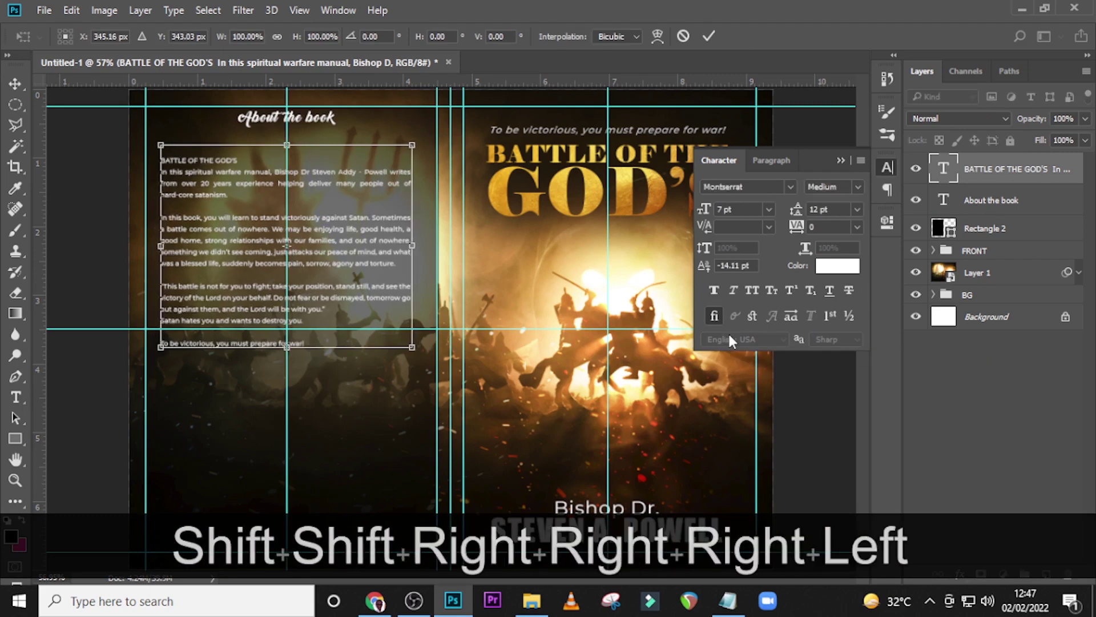
key("Return")
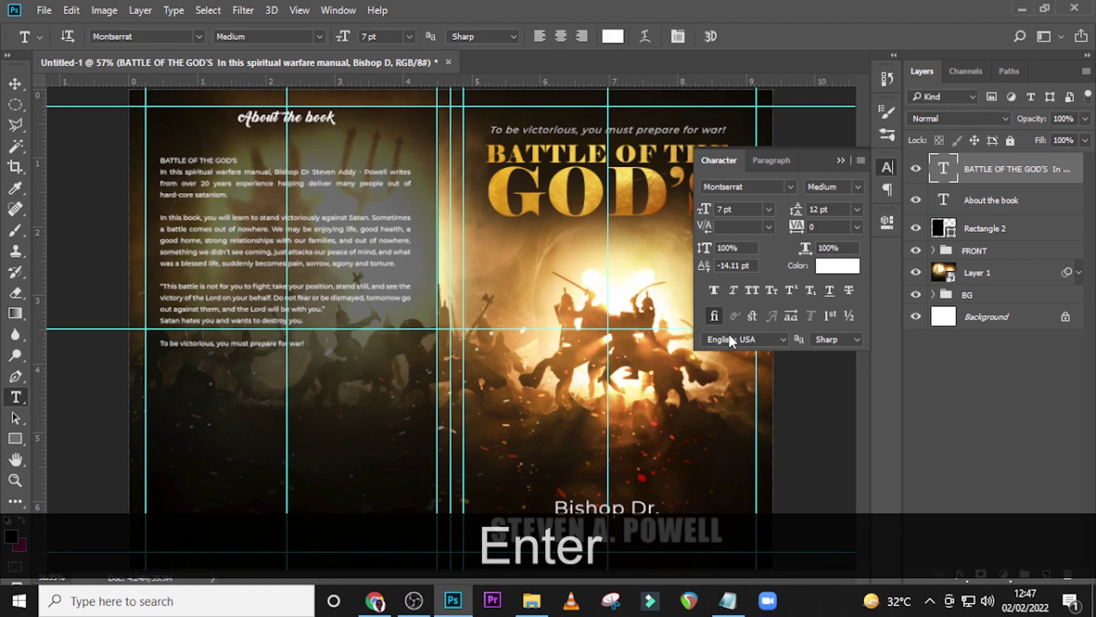
Move the description text up so it sits directly beneath the "About the book" heading.
key("shift+Up")
key("shift+Up")
key("shift+Up")
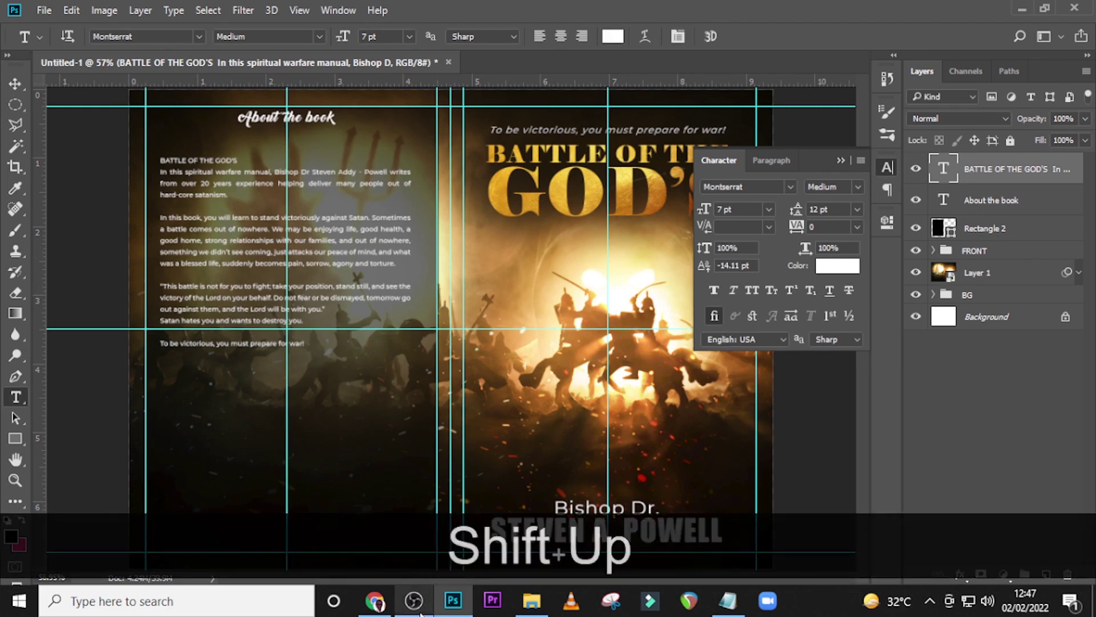
key("v")
key("shift+Up")
key("shift+Up")
key("shift+Up")
key("shift+Up")
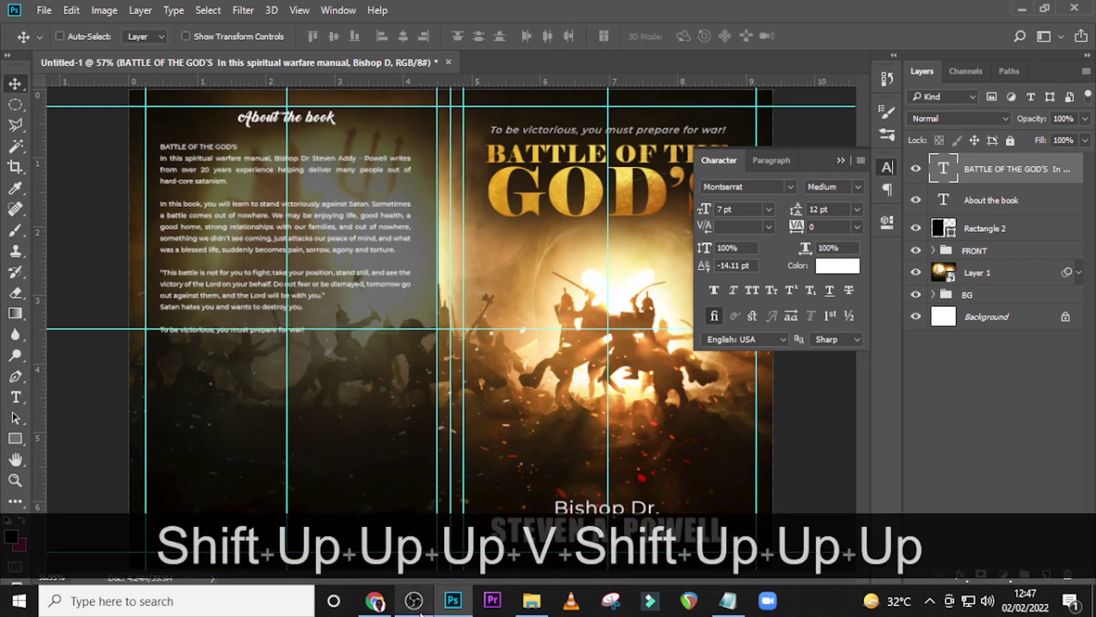
key("shift+Up")
key("shift+Up")
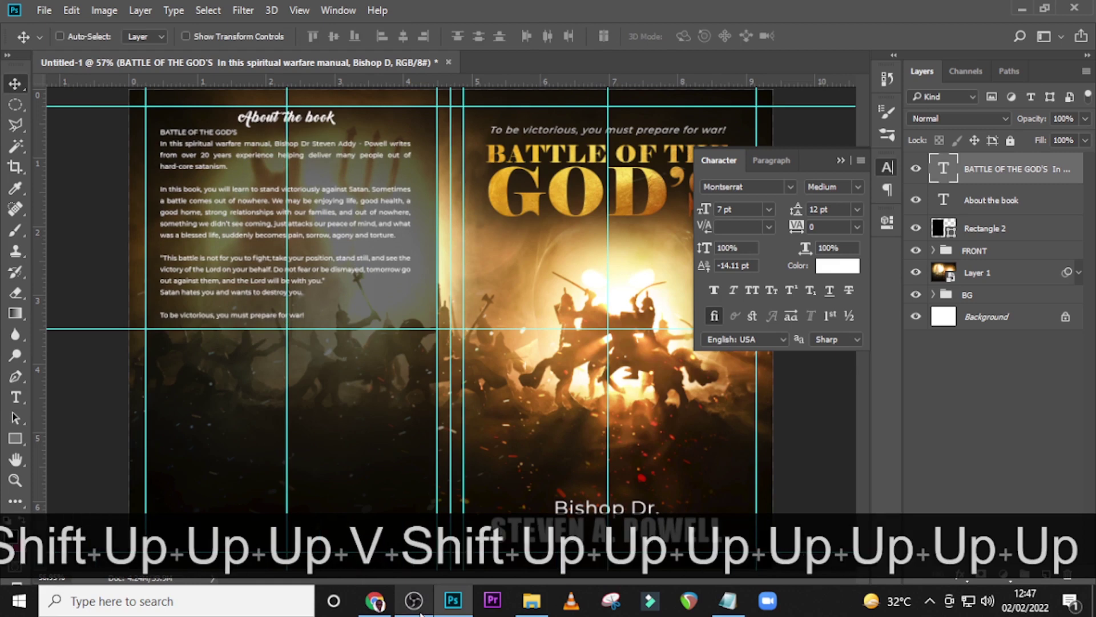
Try the SemiBold style on the description's first line, "BATTLE OF THE GOD'S", and undo that style change.
double_click(939, 166)
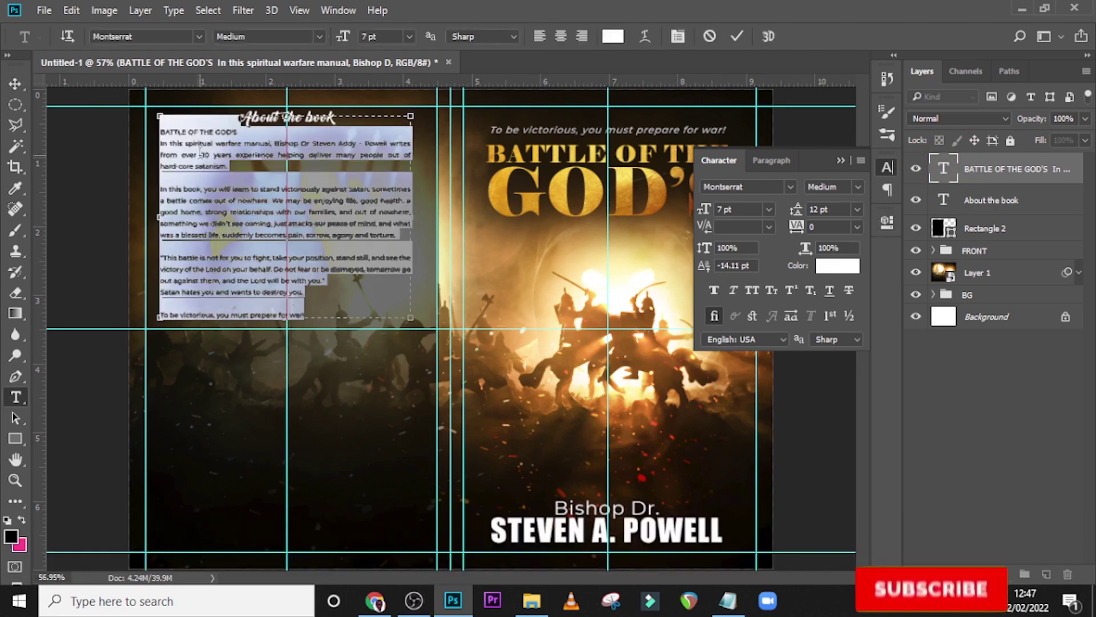
left_click_drag(160, 114, 118, 108)
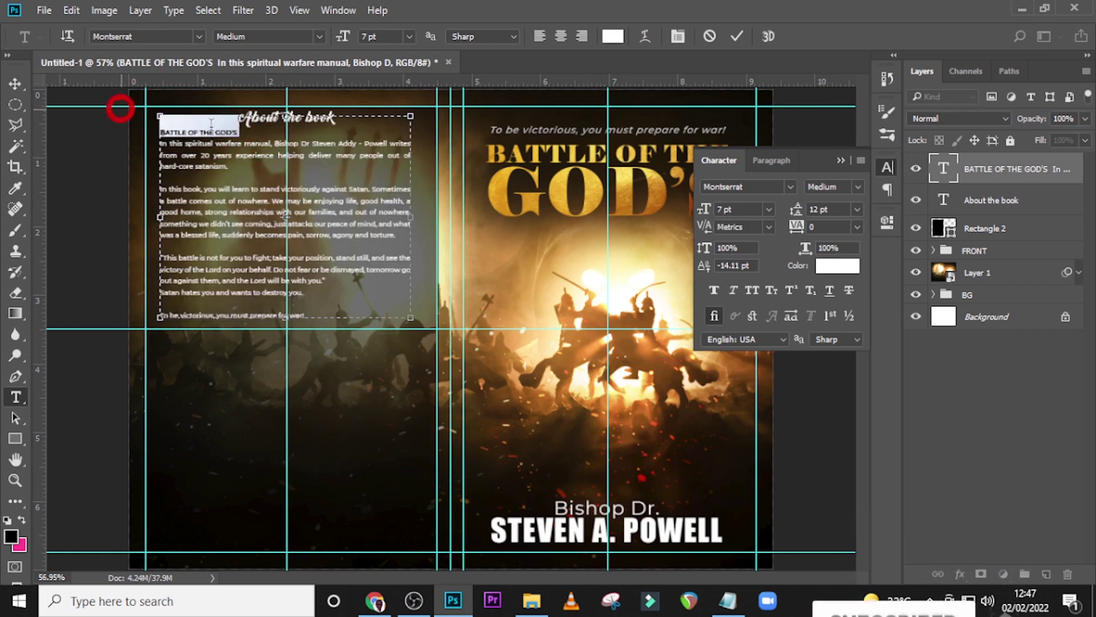
left_click(857, 188)
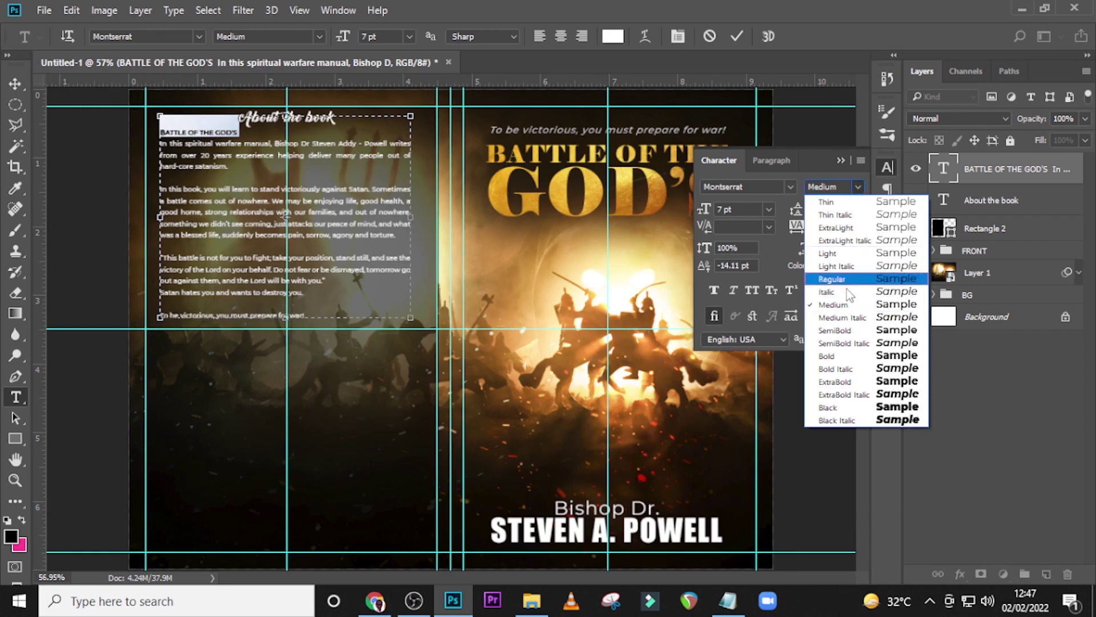
left_click(844, 318)
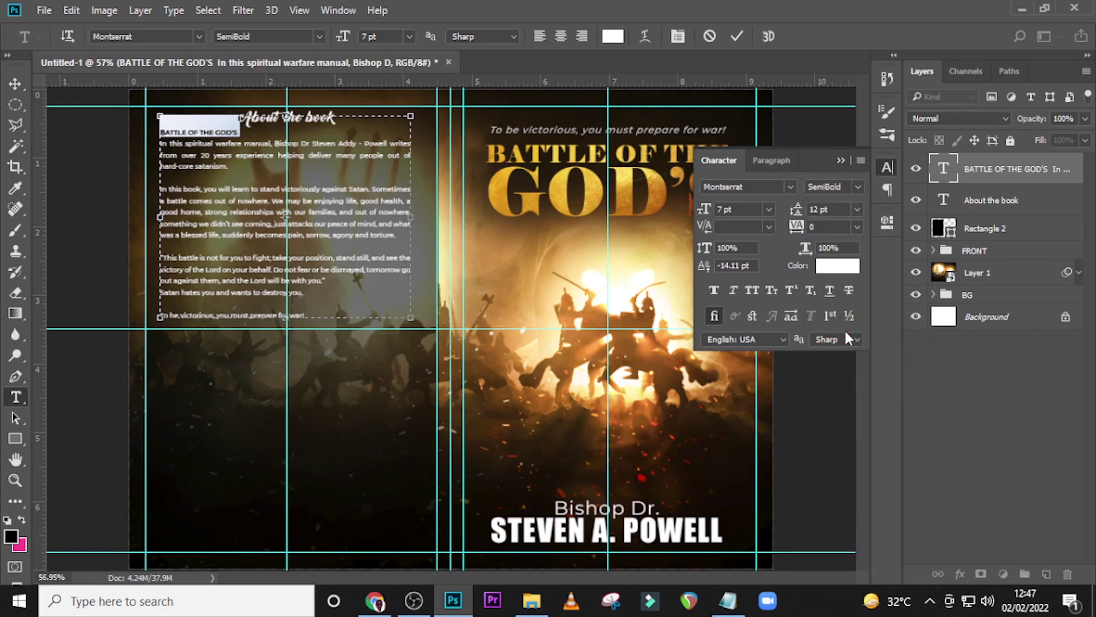
left_click(992, 179)
key("v")
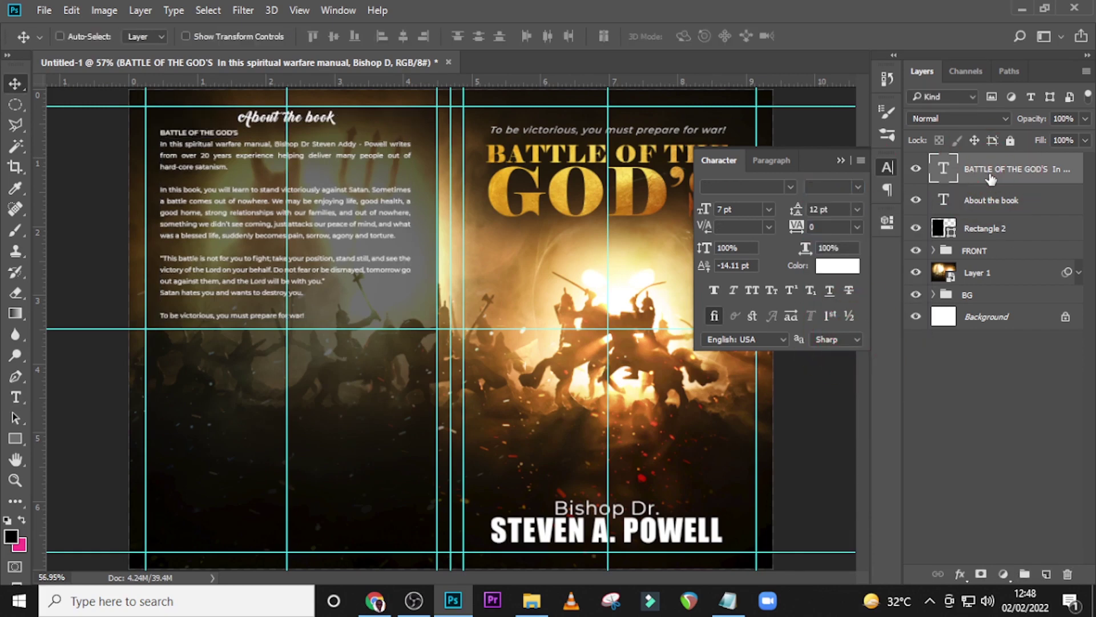
key("ctrl+alt+z")
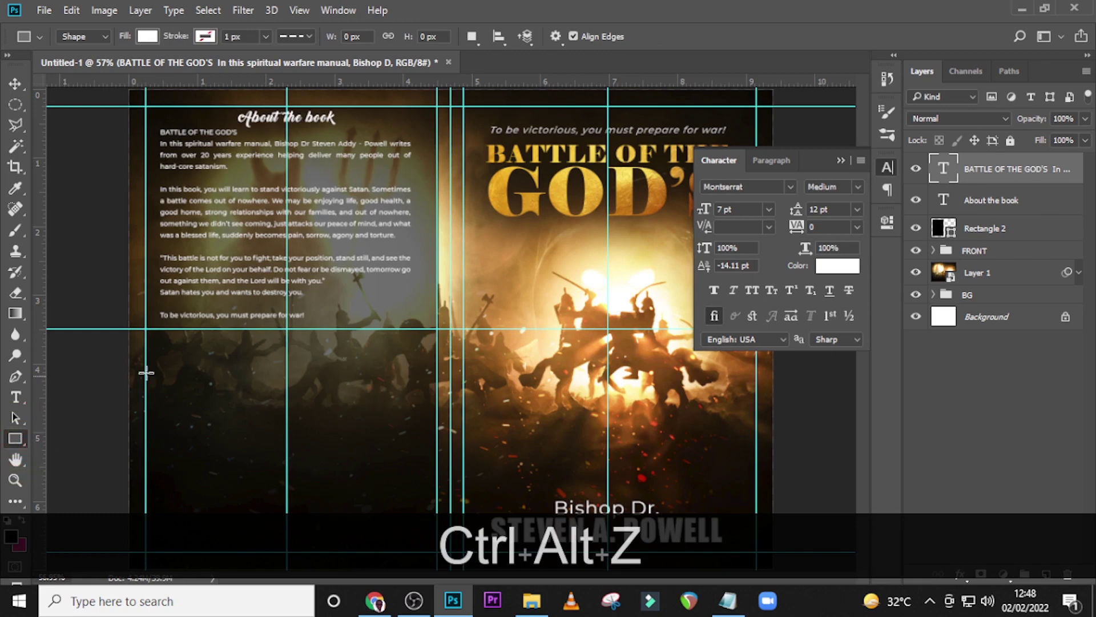
Draw a thin white line about 576 by 3 px and move it up beneath the description text, centred on the middle vertical guide.
left_click_drag(162, 360, 425, 359)
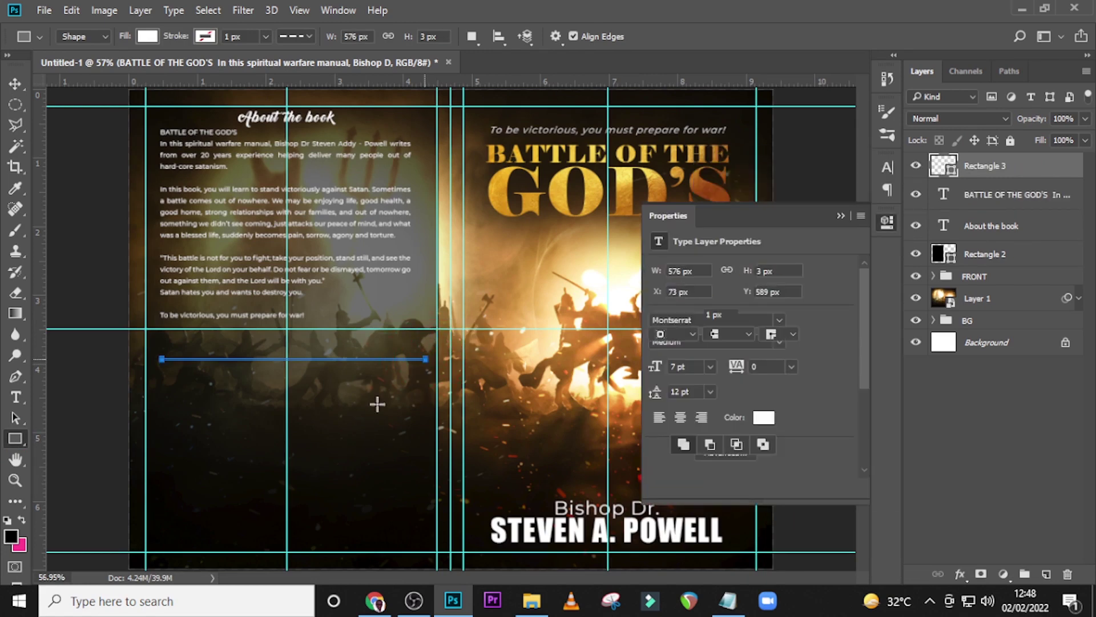
key("ctrl+t")
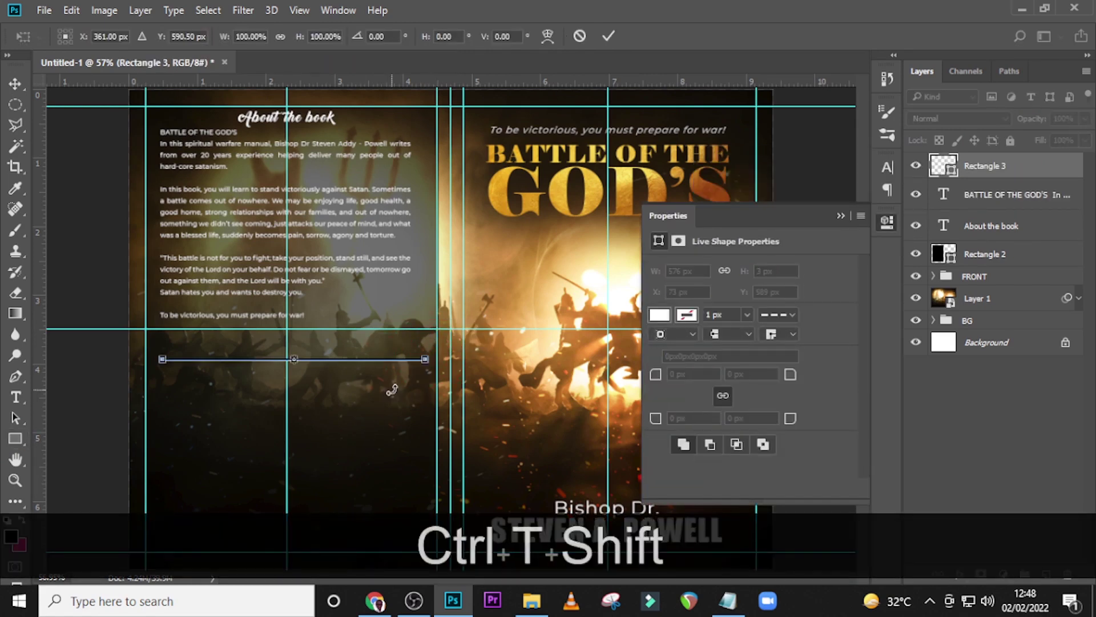
key("shift+Left")
key("shift+Left")
key("shift+Left")
key("shift+Up")
key("shift+Up")
key("shift+Up")
key("shift+Up")
key("shift+Up")
key("shift+Up")
key("shift+Up")
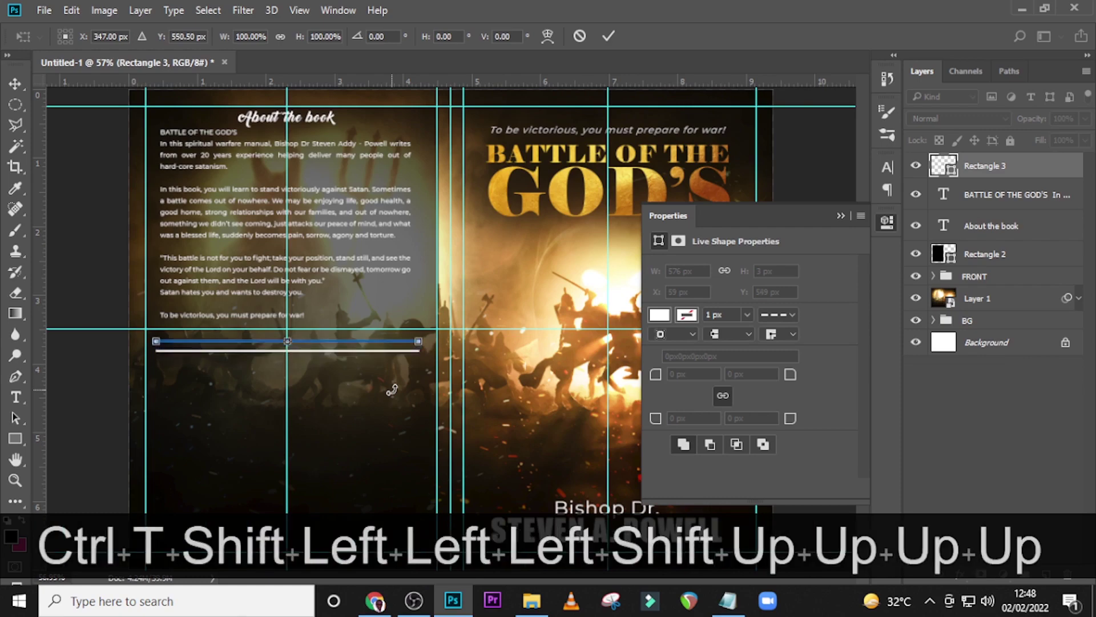
key("Return")
Narrow the back cover's dark overlay rectangle equally from both sides to about 595 px wide.
key("ctrl+equal")
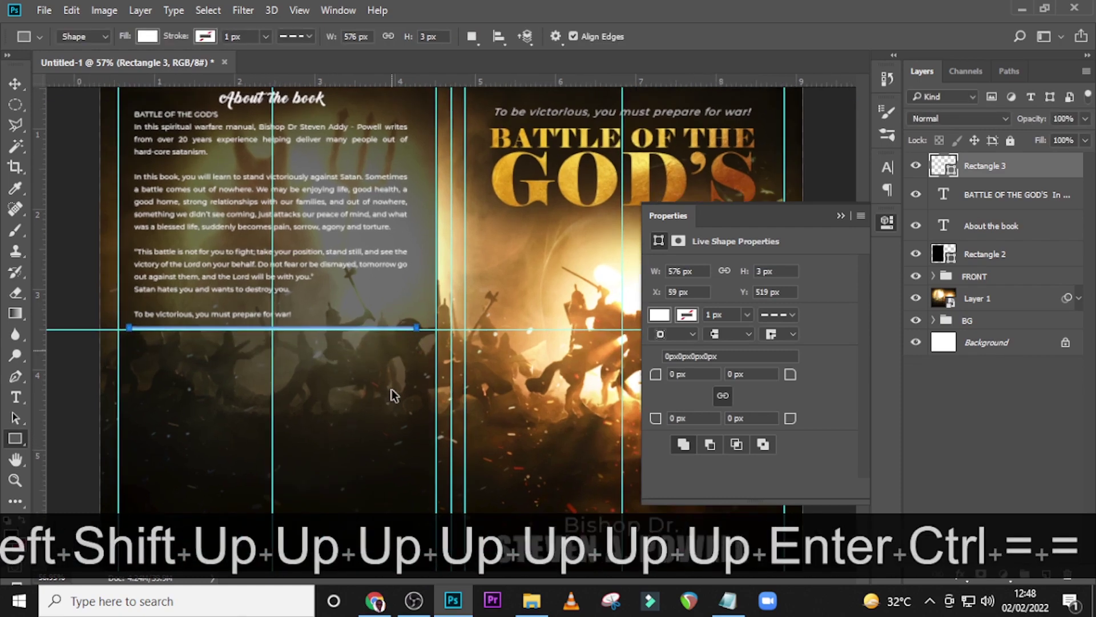
left_click_drag(563, 579, 541, 578)
key("ctrl+equal")
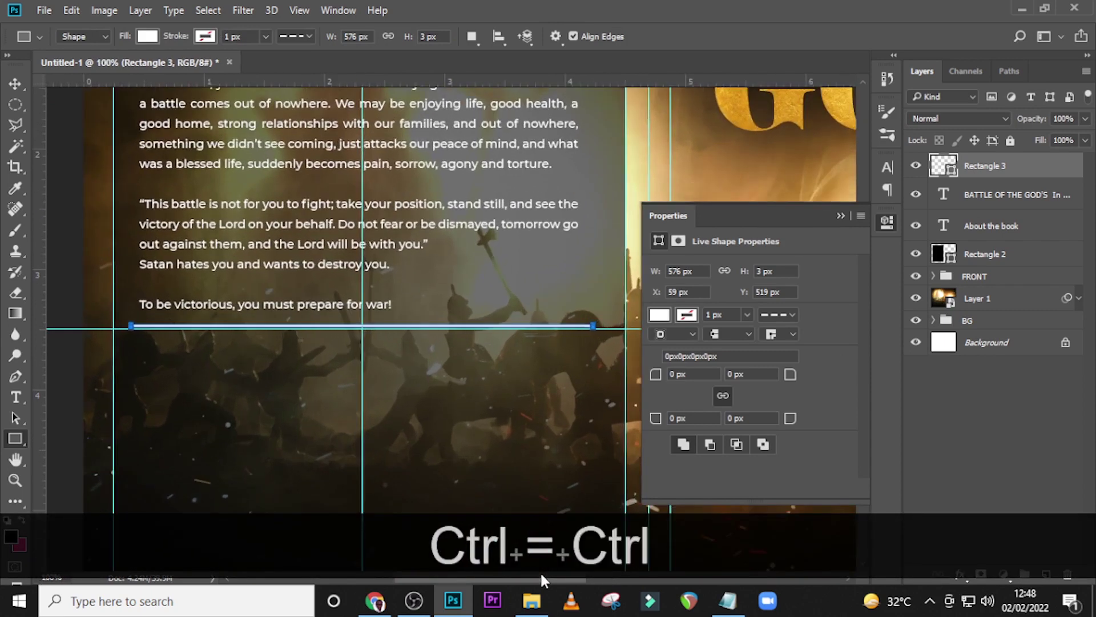
key("ctrl+h")
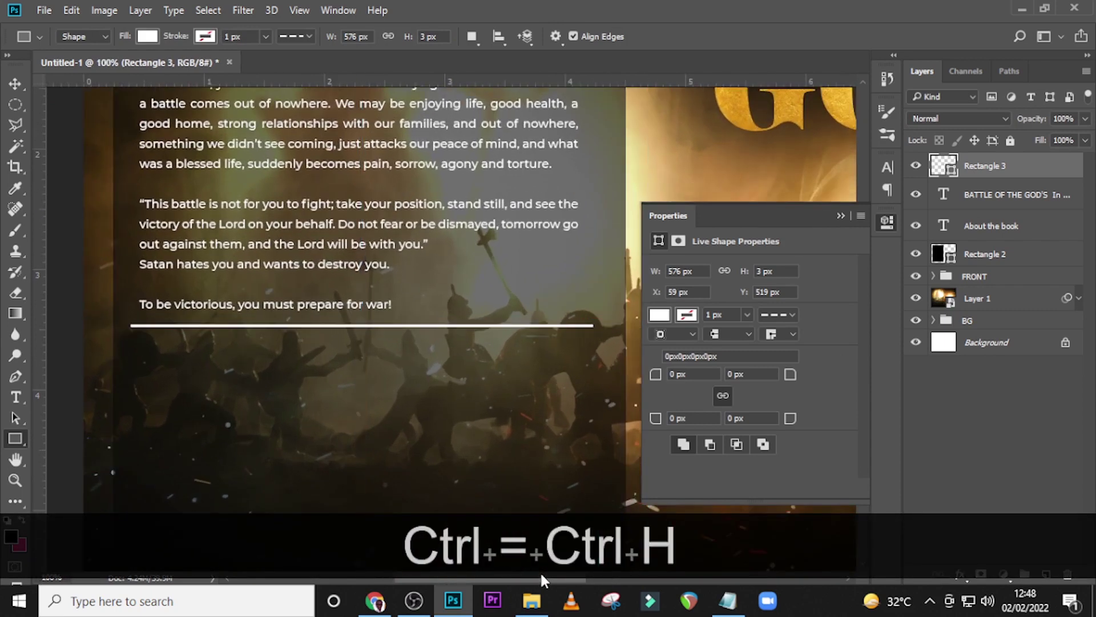
left_click(842, 215)
scroll(549, 308, "up", 5)
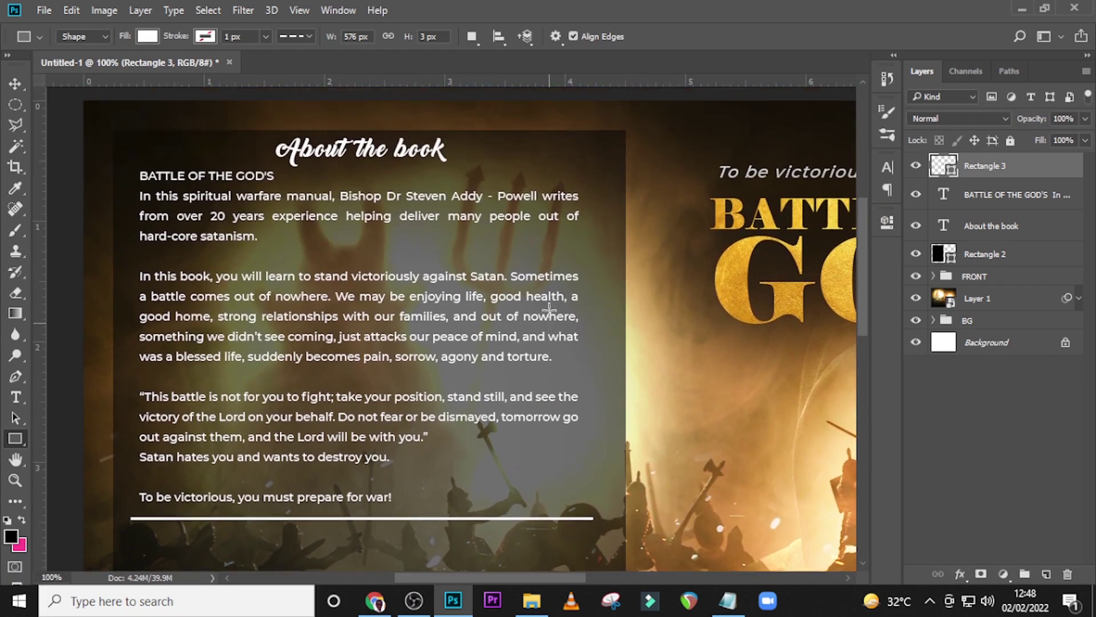
scroll(549, 309, "up", 1)
left_click(1004, 255)
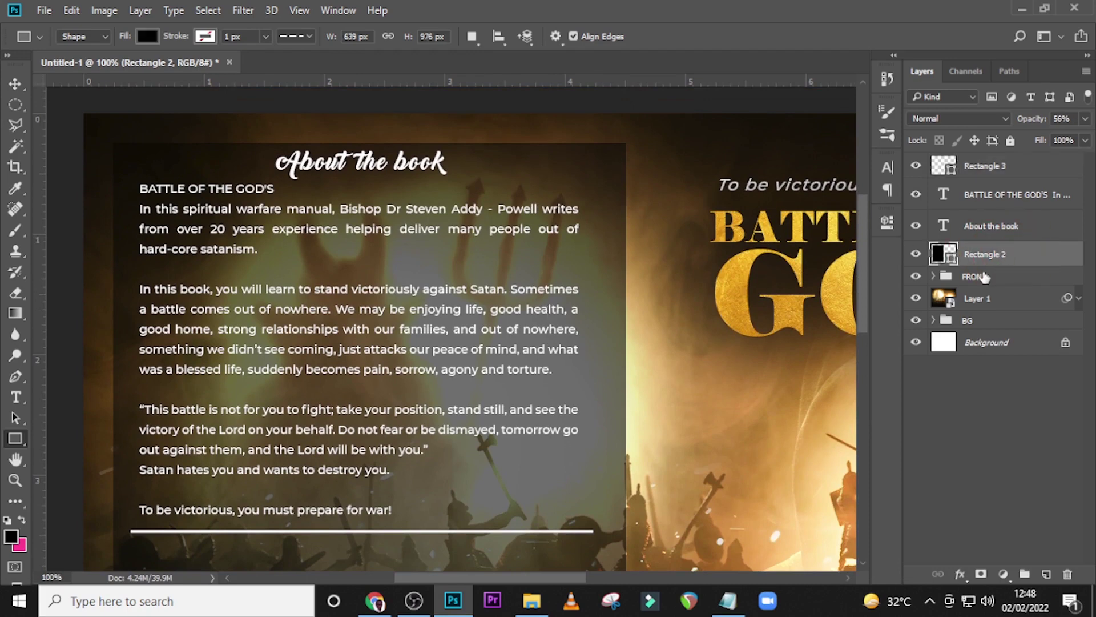
key("ctrl+t")
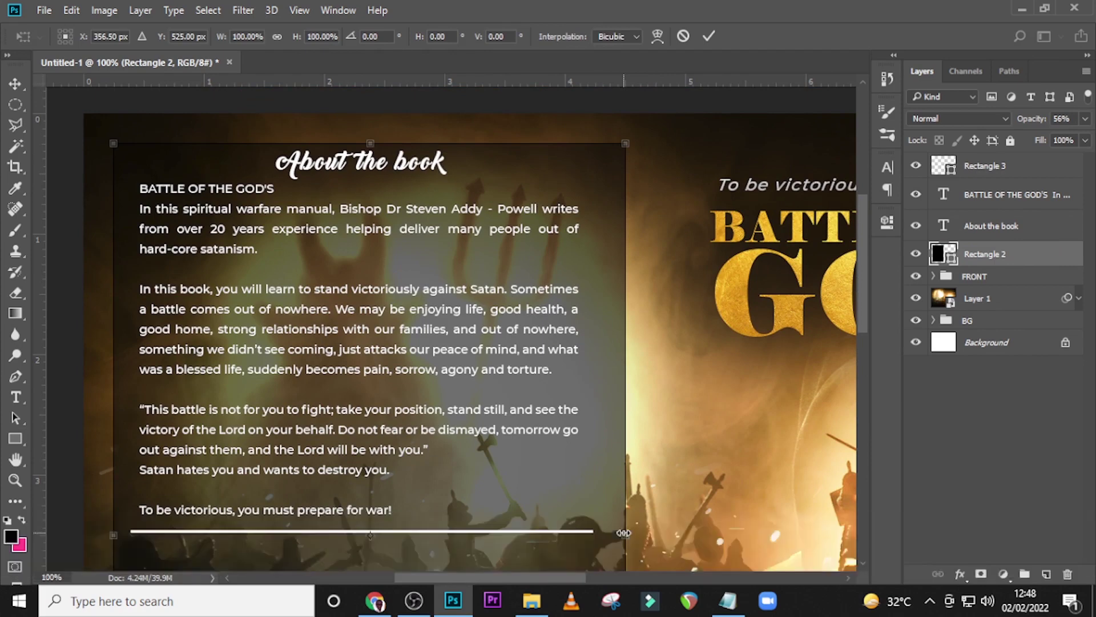
key("alt+shift")
left_click_drag(622, 531, 607, 528)
key("Return")
key("ctrl+0")
key("ctrl+h")
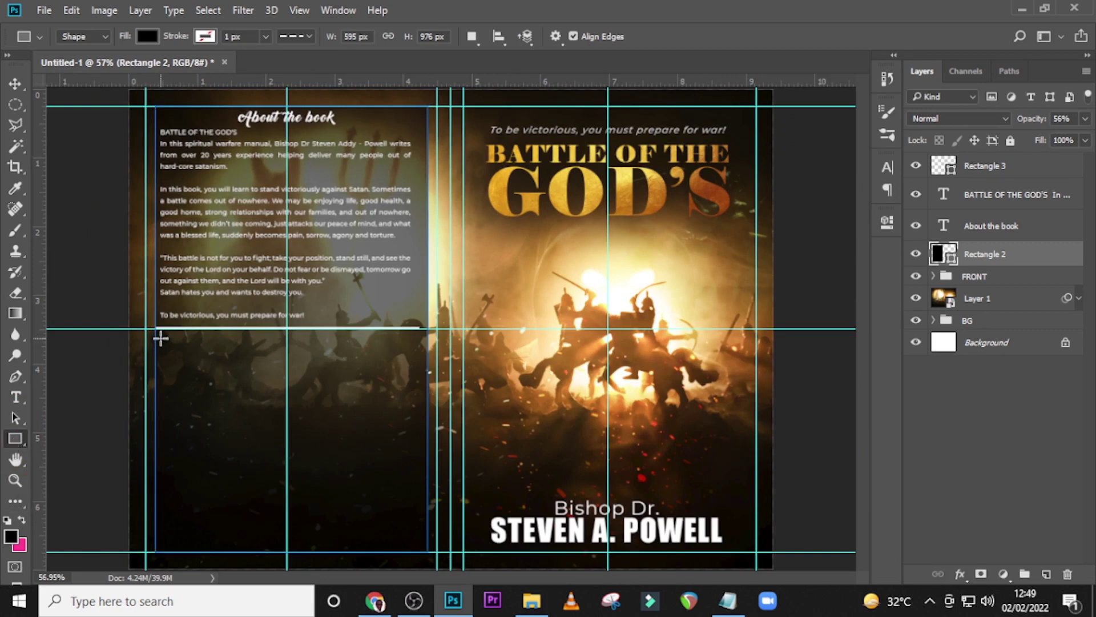
Draw a black rectangle about 183 by 191 px below the white line, and place 7.jpg from File Explorer over it.
left_click_drag(159, 338, 242, 422)
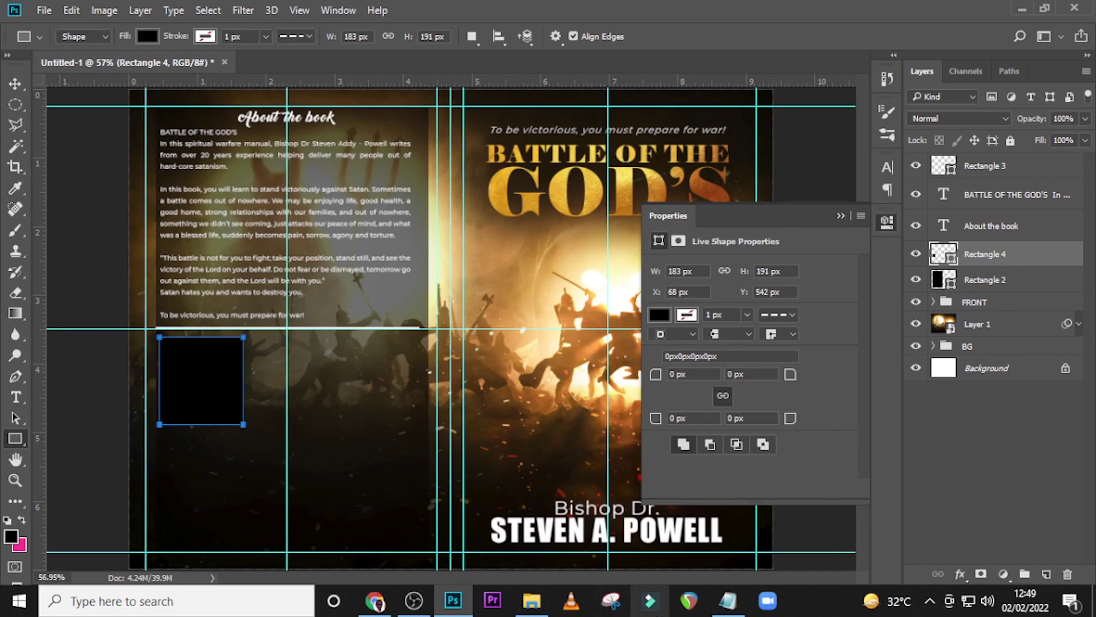
left_click(532, 600)
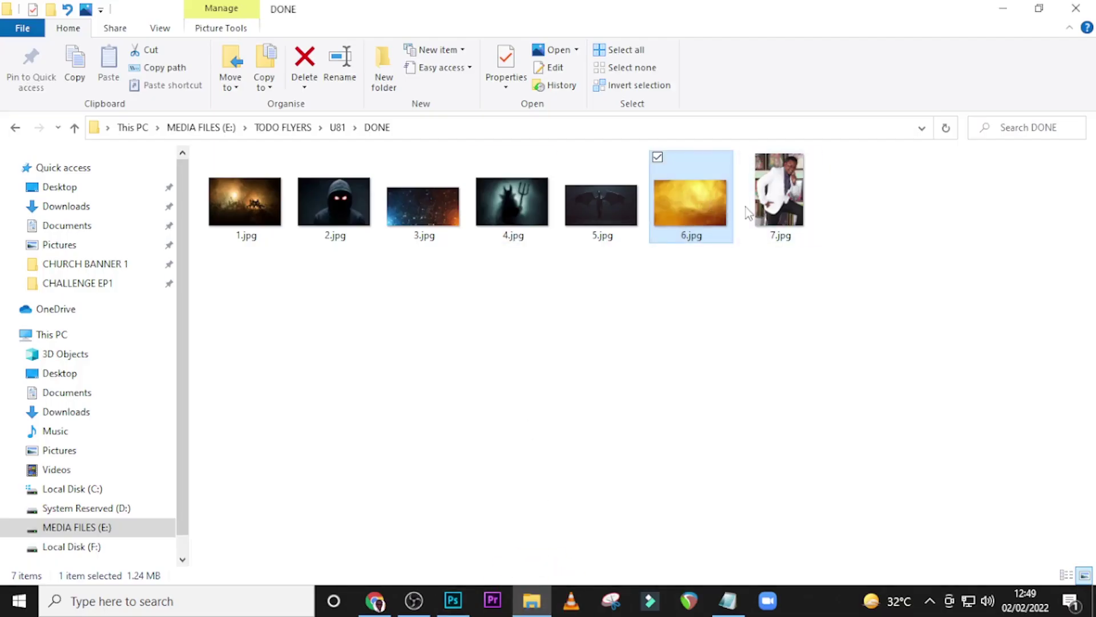
left_click_drag(780, 194, 242, 435)
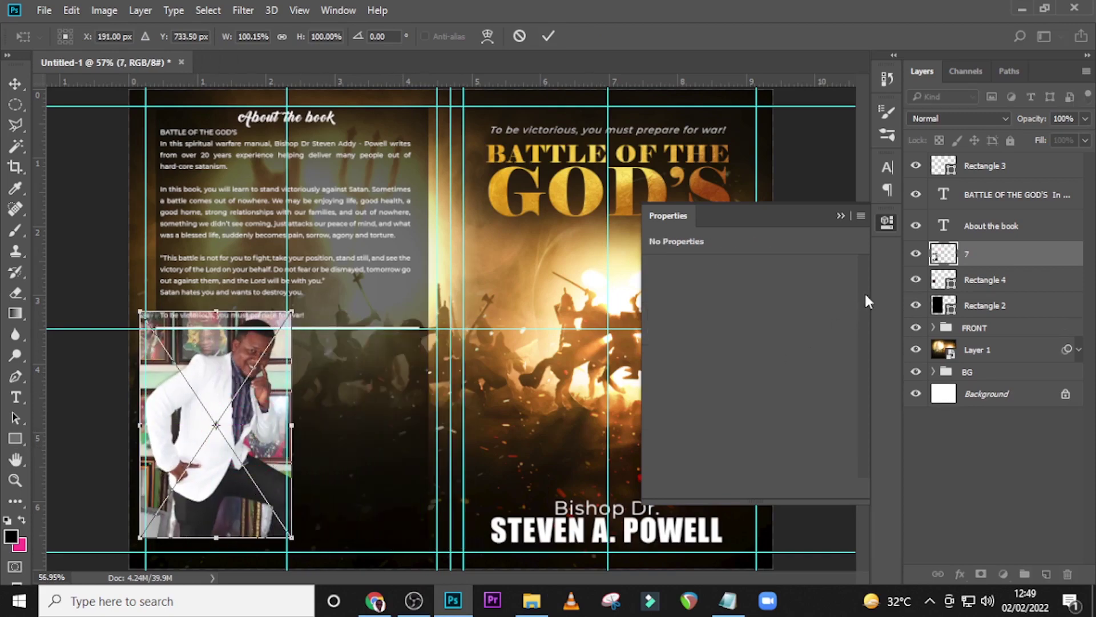
key("Return")
right_click(991, 272)
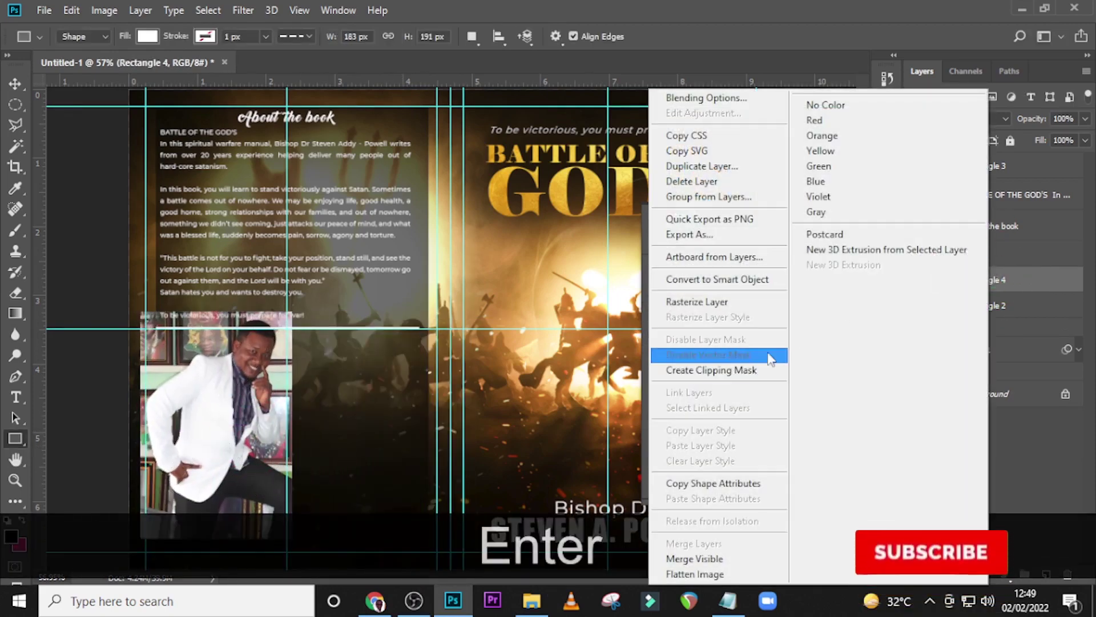
left_click(726, 371)
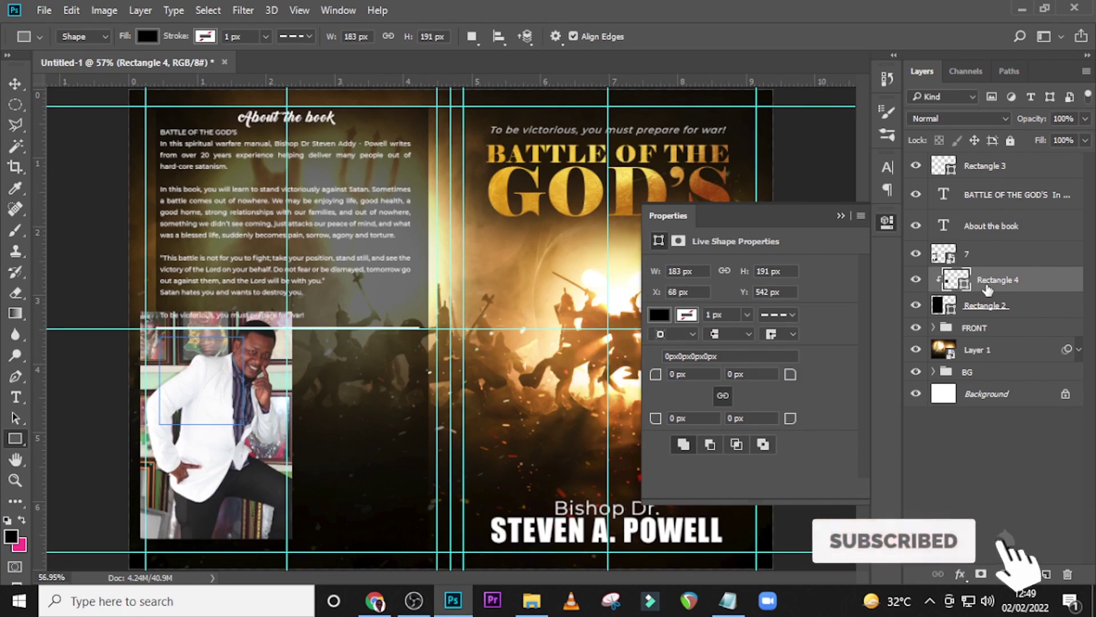
key("ctrl+alt+z")
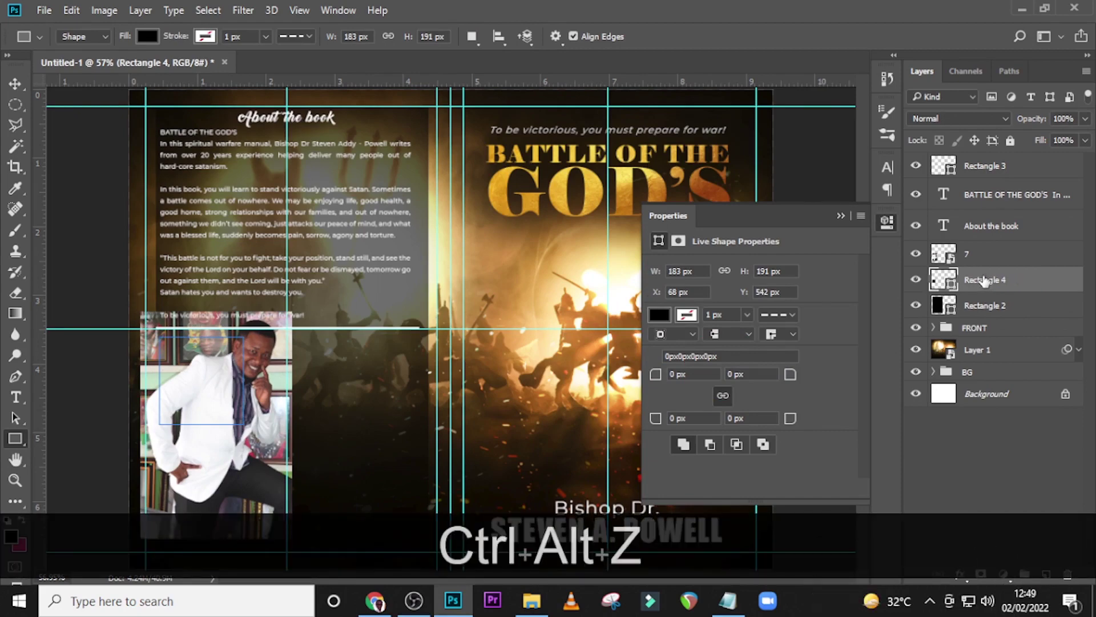
Clip the placed photo to the small black rectangle beneath it with a clipping mask.
left_click(992, 255)
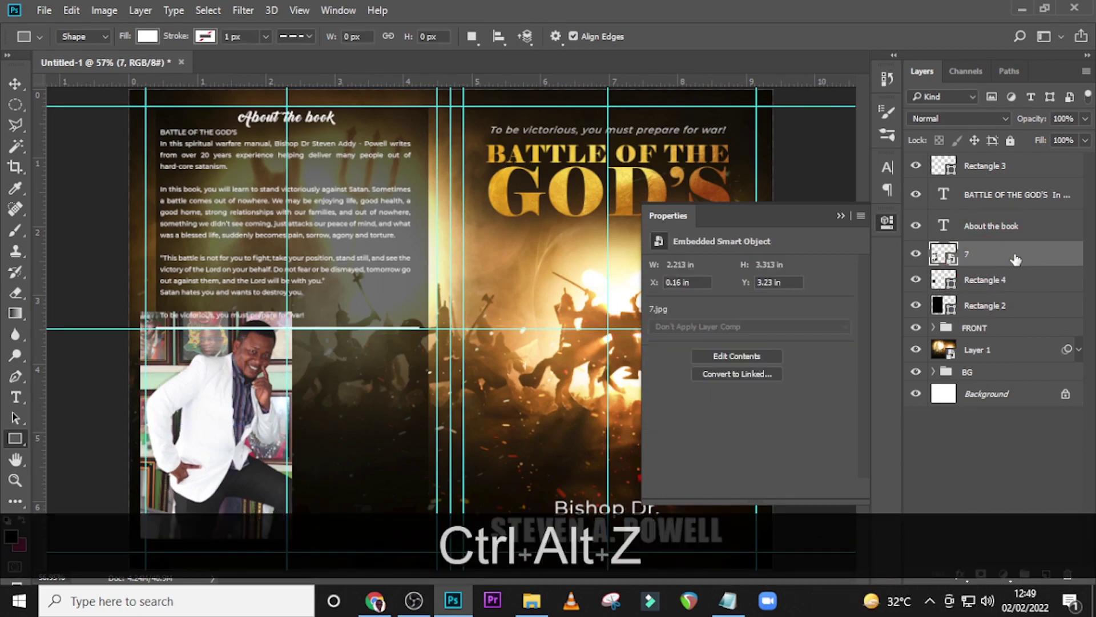
right_click(992, 258)
left_click(728, 417)
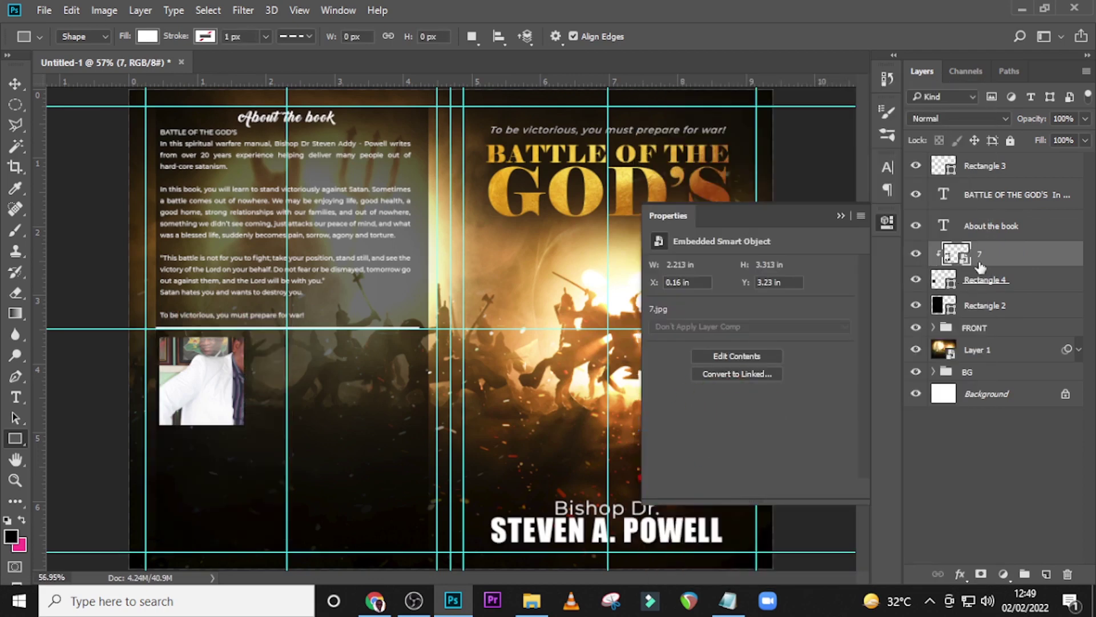
Reposition the clipped photo so the man's face sits inside the rectangular frame and the image covers the frame's width.
left_click(980, 281)
left_click(996, 254)
key("ctrl+t")
left_click_drag(273, 383, 220, 398)
key("Left")
key("Left")
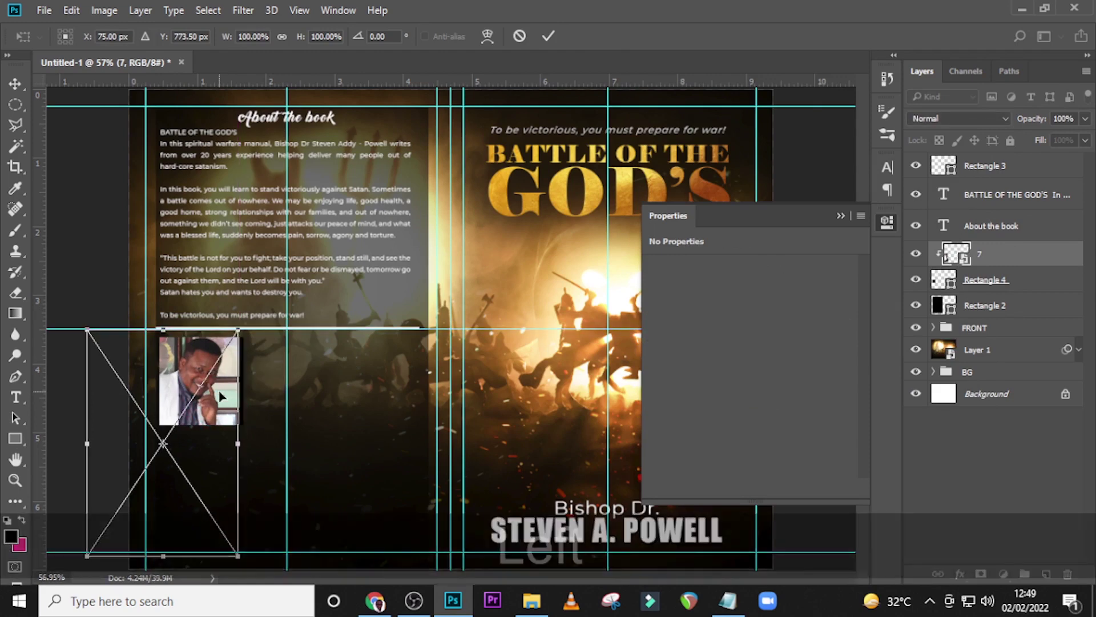
key("Right")
key("Return")
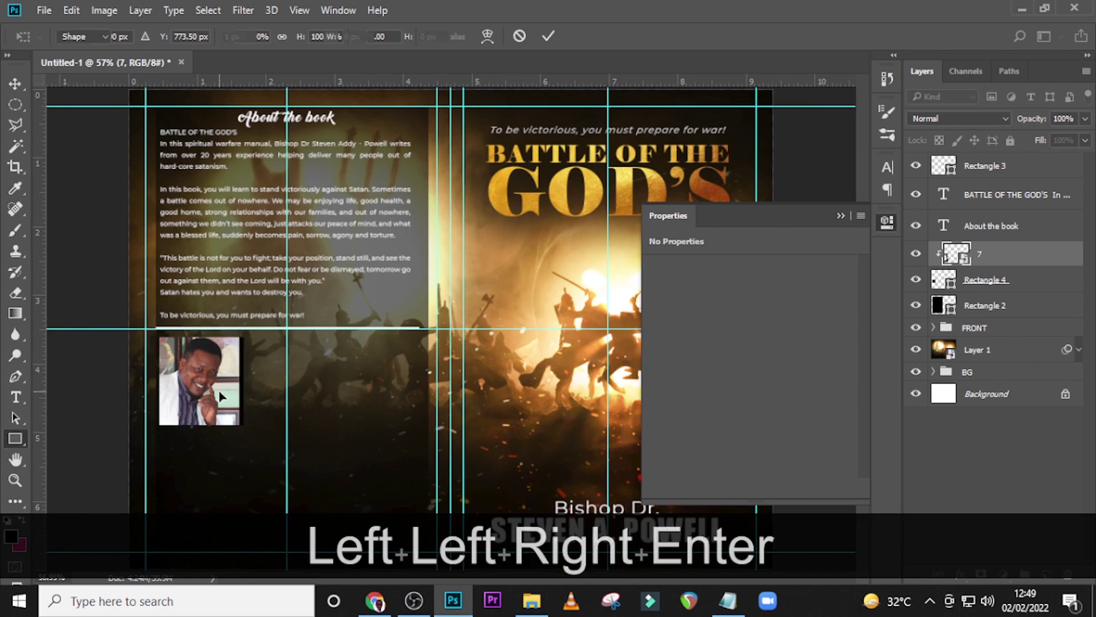
key("v")
key("Right")
key("Right")
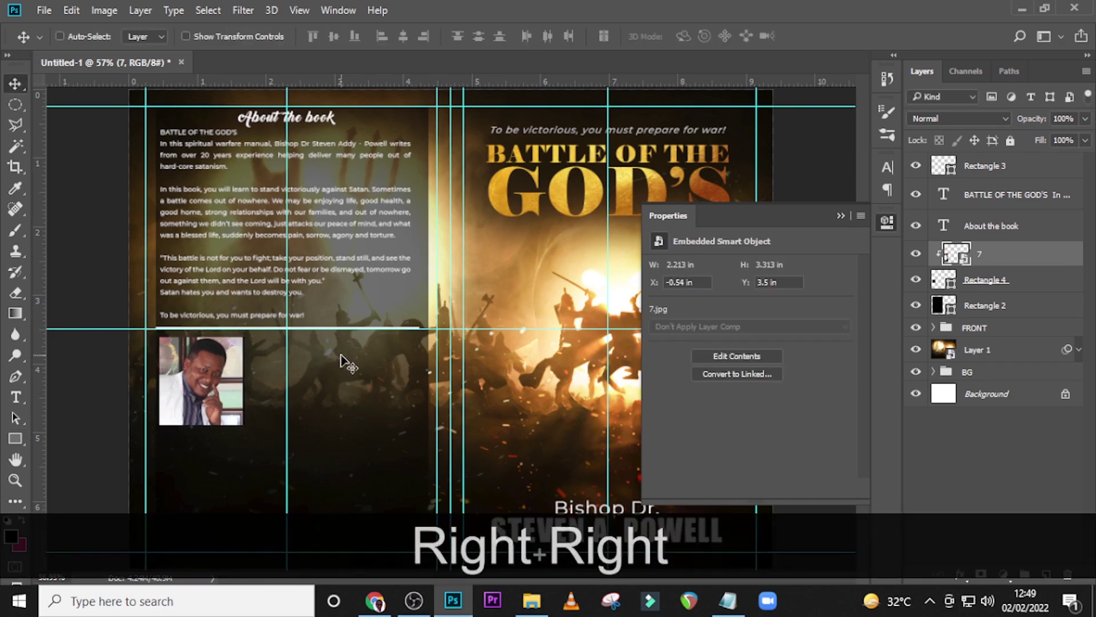
Enlarge the clipped photo to about 2.33 by 3.49 in and shift it slightly to the right in its frame.
key("ctrl+t")
key("shift+Right")
key("Return")
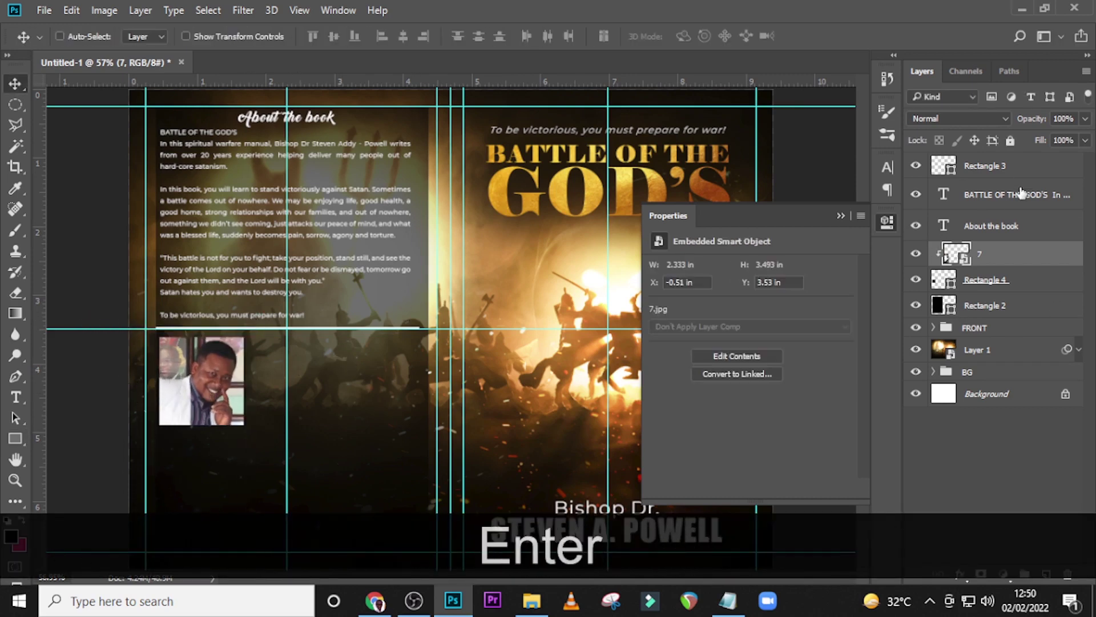
Duplicate the description text layer and place the copy beside the author photo, below the white line.
left_click(1022, 193)
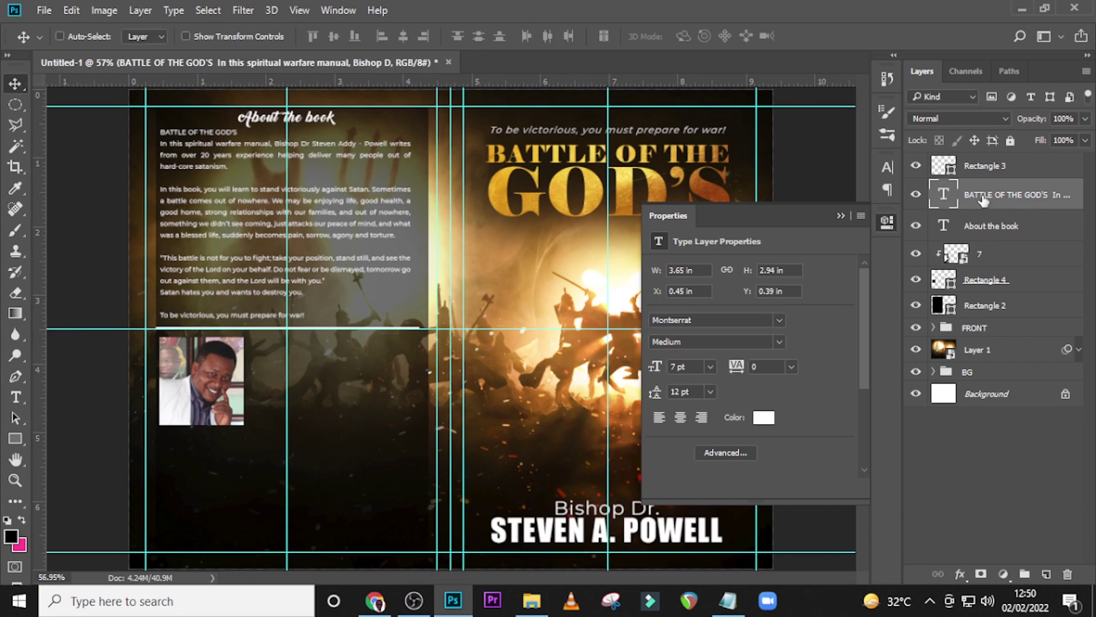
key("ctrl+j")
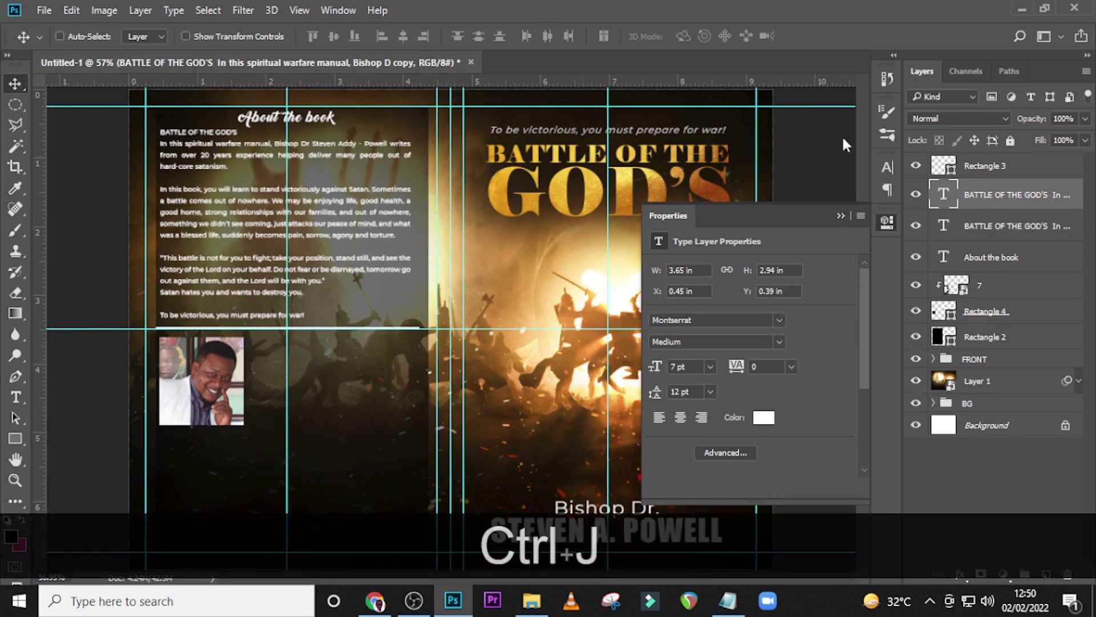
key("v")
left_click_drag(214, 200, 309, 407)
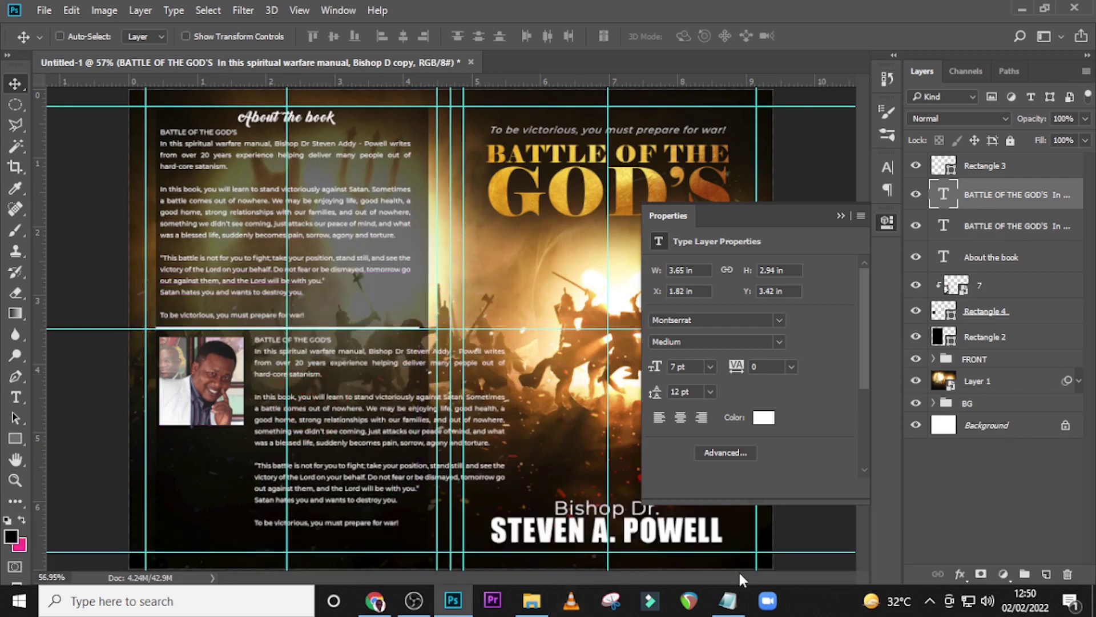
Narrow the copied text box to about 2.27 in so it fits within the back cover's dark overlay.
double_click(943, 195)
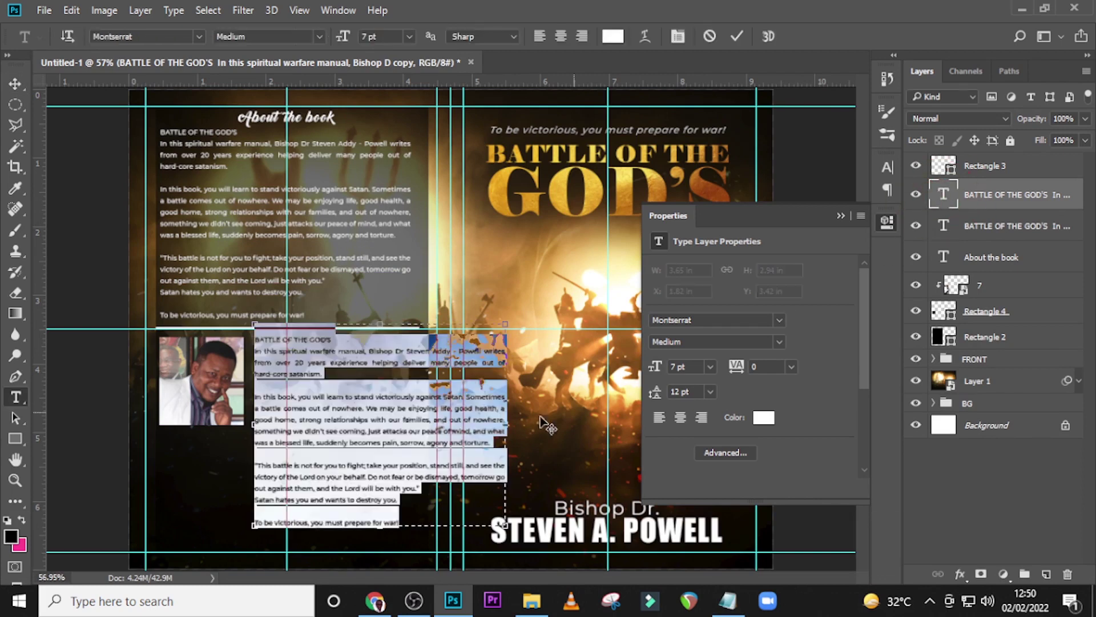
left_click_drag(509, 444, 417, 432)
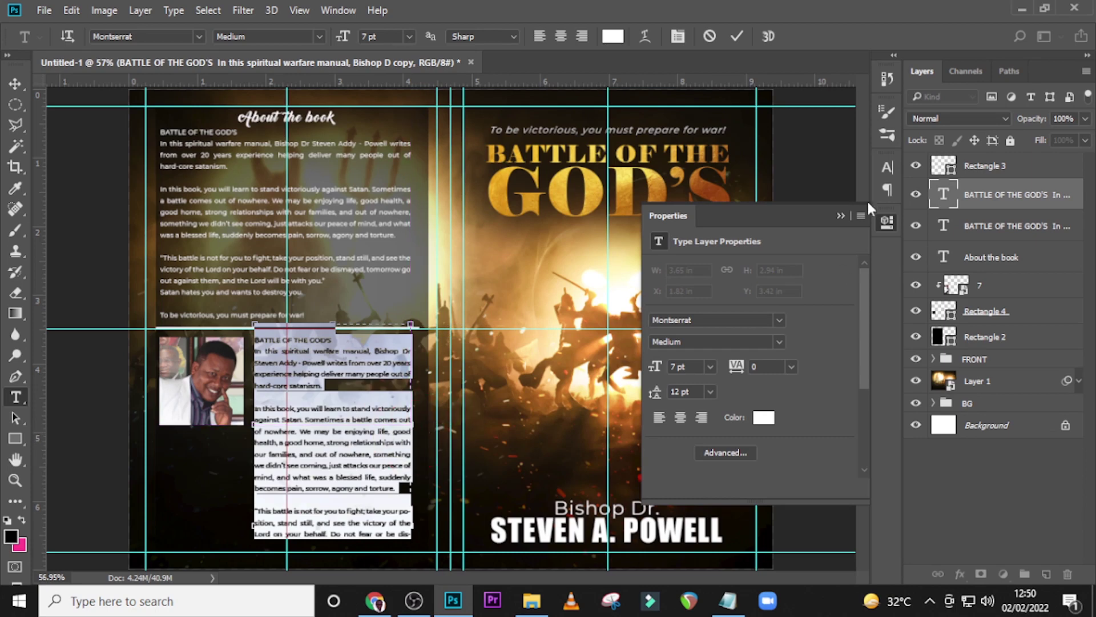
left_click(943, 194)
Move the copied text down to about Y 3.62 in, and the photo with its frame down to about Y 583 px.
key("v")
key("shift")
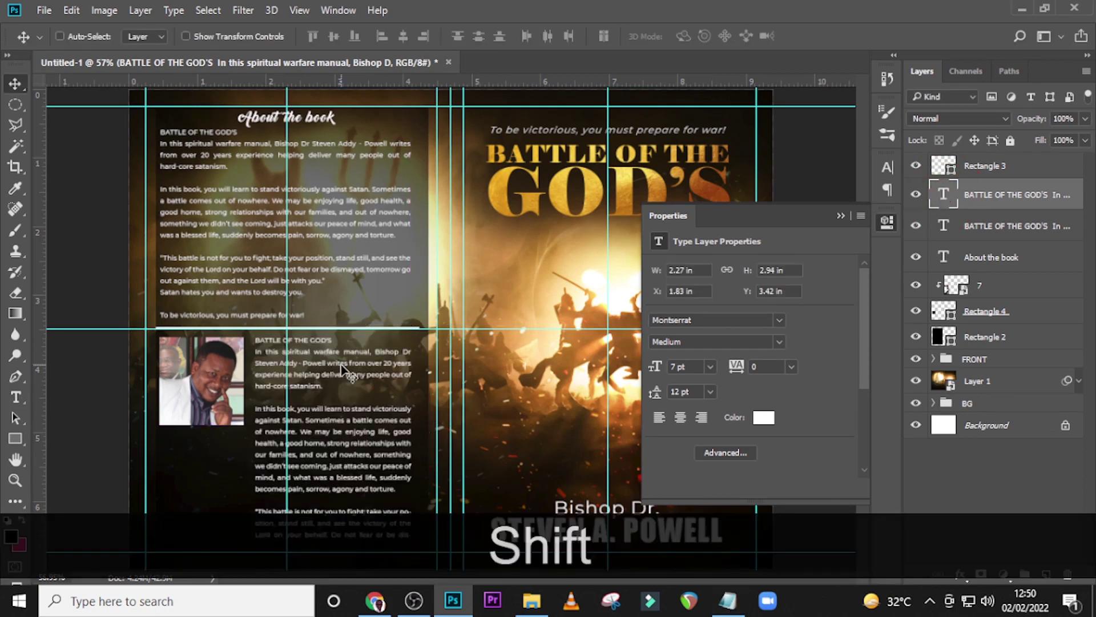
left_click_drag(343, 368, 342, 382)
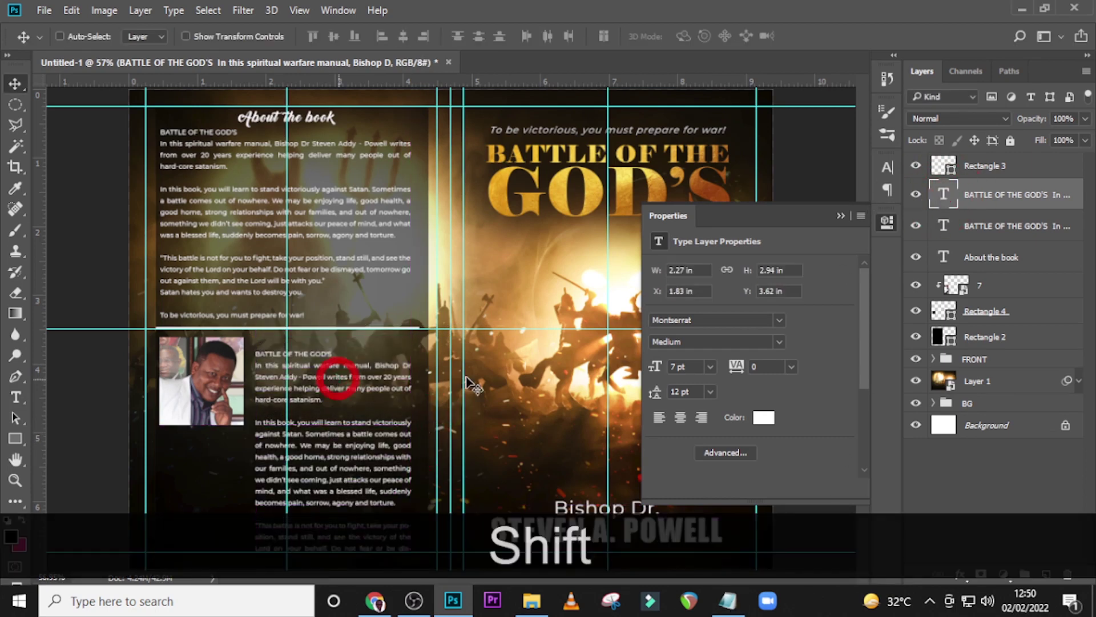
left_click(982, 287)
left_click(971, 313, "ctrl")
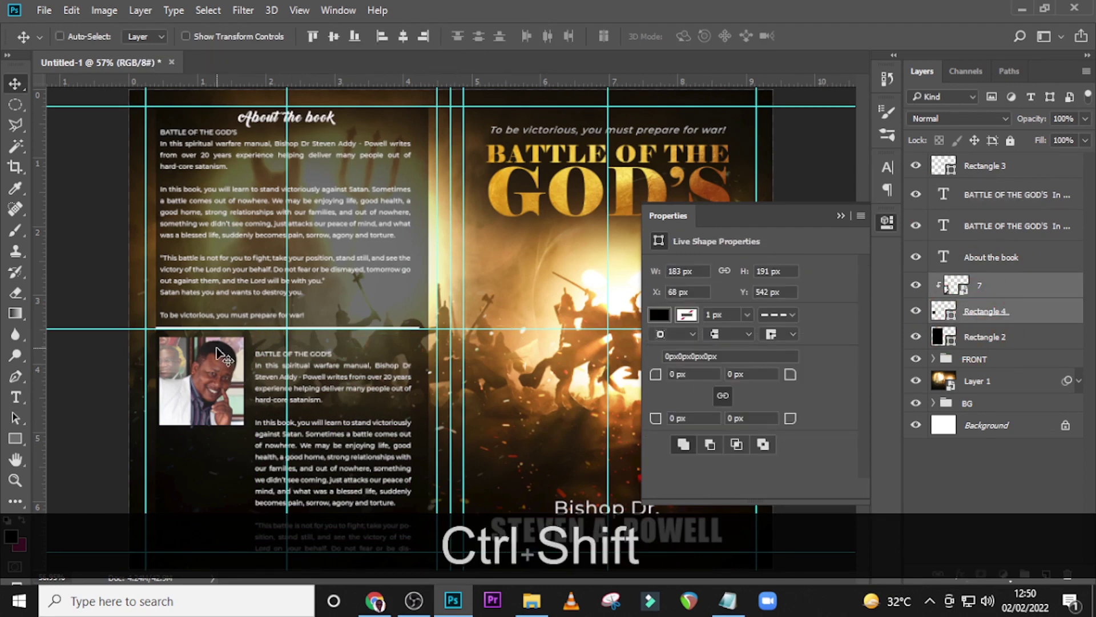
left_click_drag(217, 348, 216, 369)
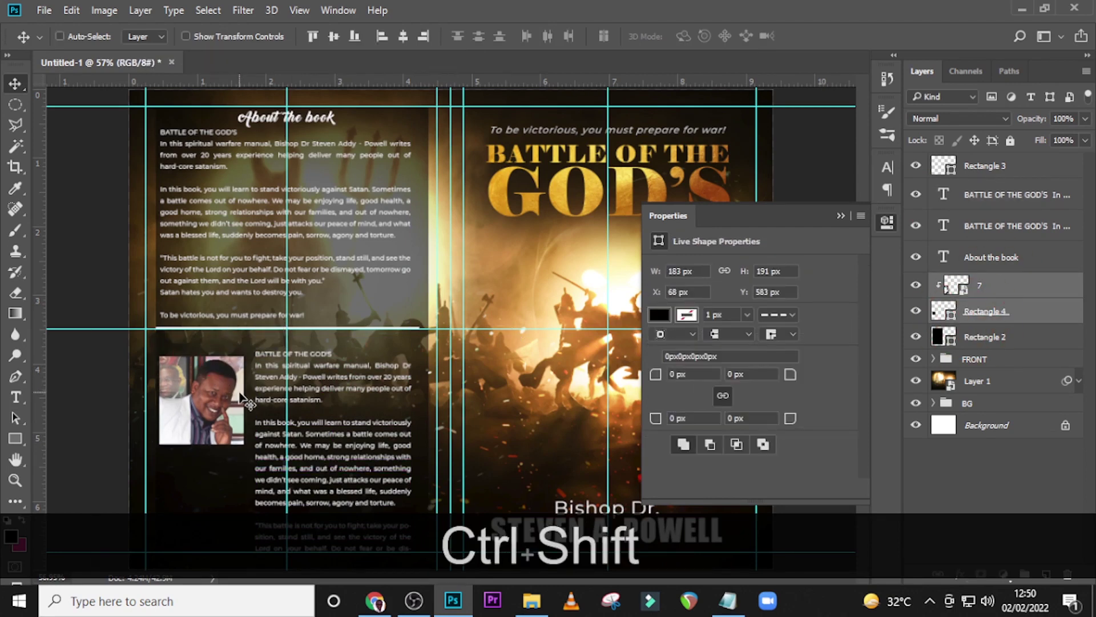
Duplicate the "About the book" heading and move the copy straight down, between the white line and the copied text.
left_click(1000, 228)
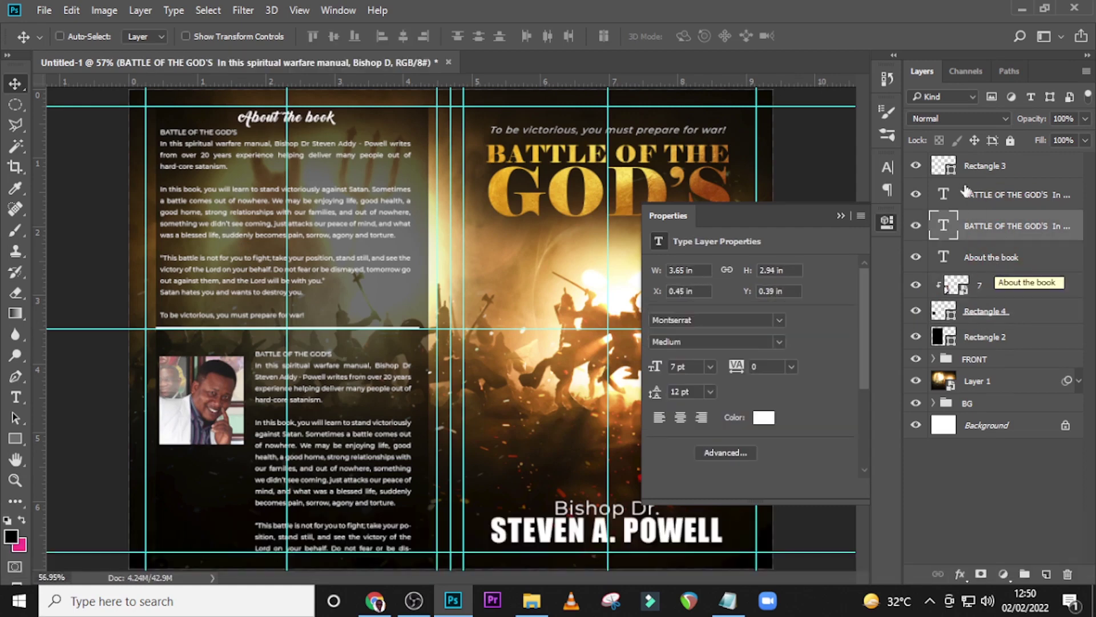
left_click(988, 259)
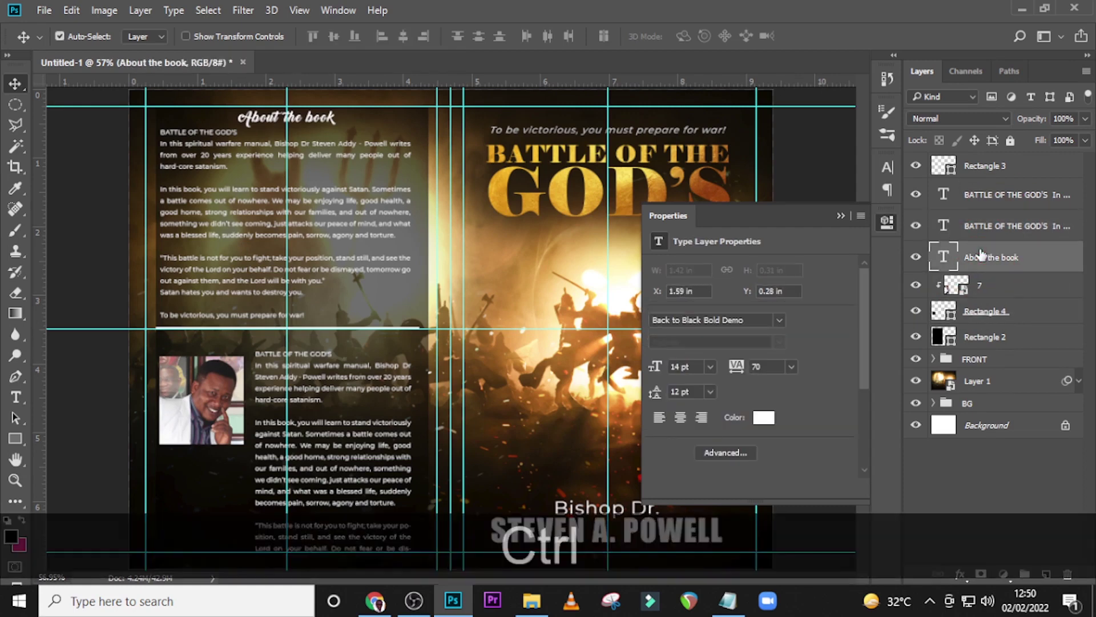
key("ctrl+j")
key("v")
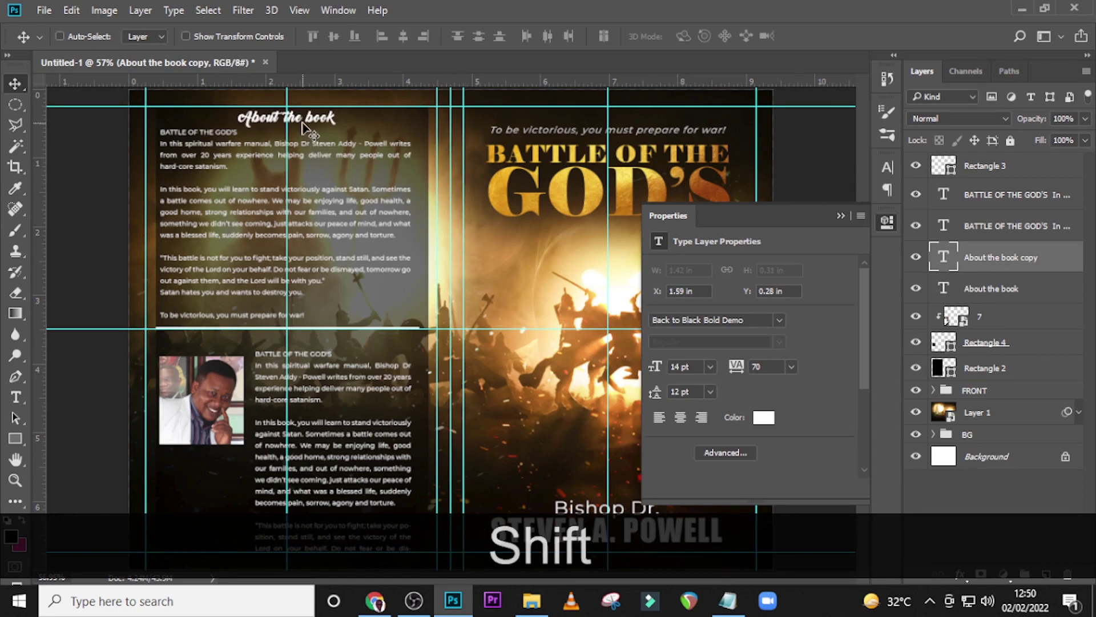
left_click_drag(305, 130, 298, 354)
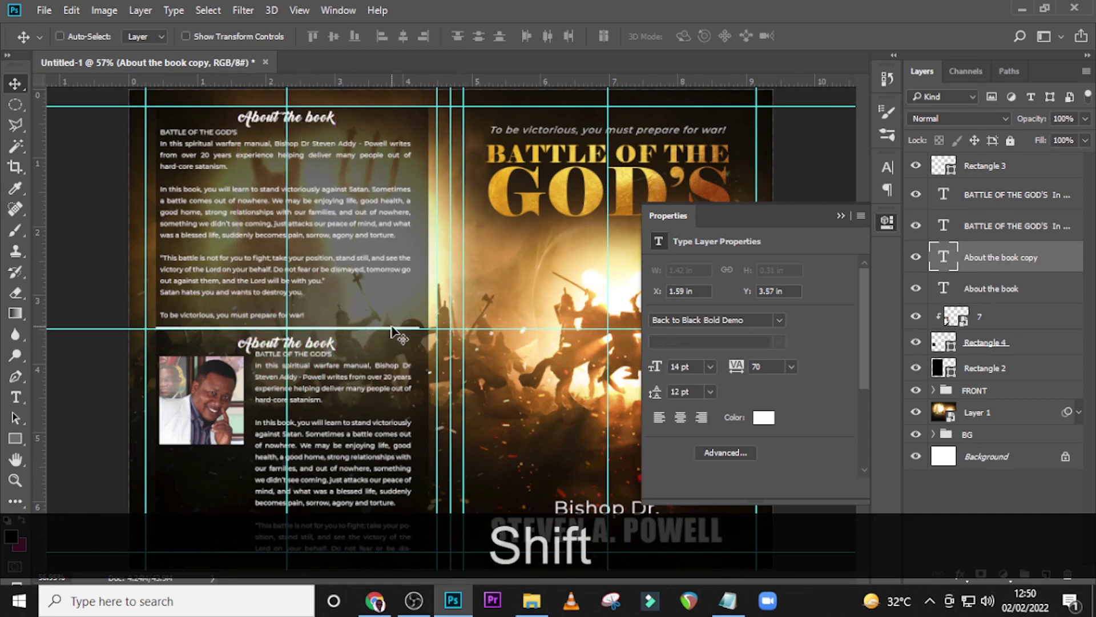
Nudge the copied "About the book" heading up to Y 3.53 in, closer to the white line, and hide the guides.
key("Up")
key("Up")
key("ctrl+h")
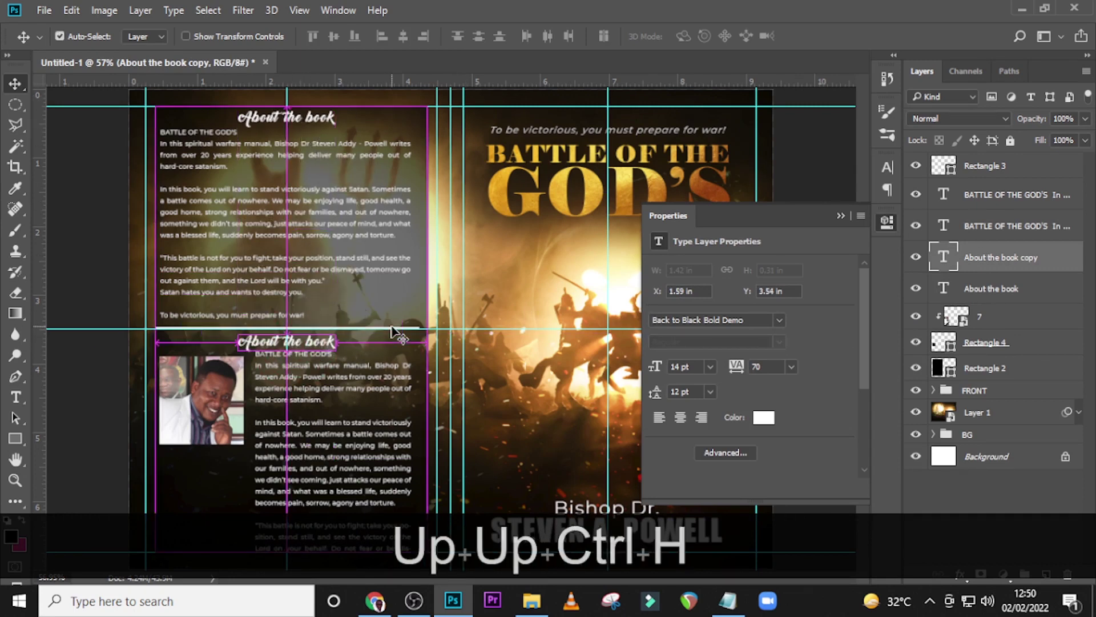
key("Up")
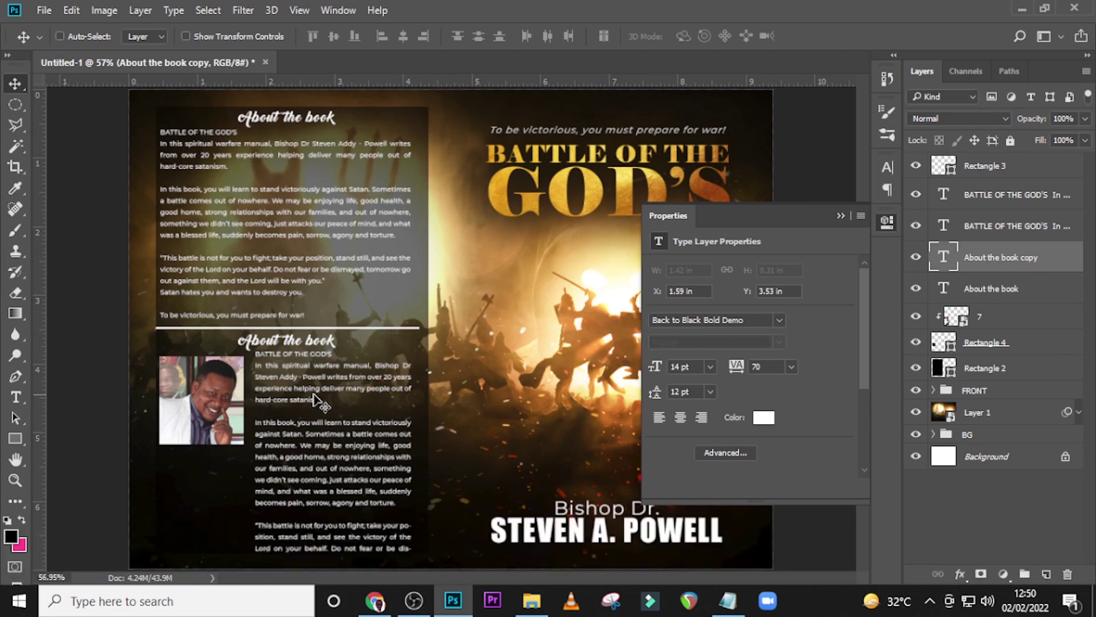
Copy the "About the Author" heading and biography from 81.txt in Notepad and replace the copied description text in Photoshop with it.
left_click(728, 600)
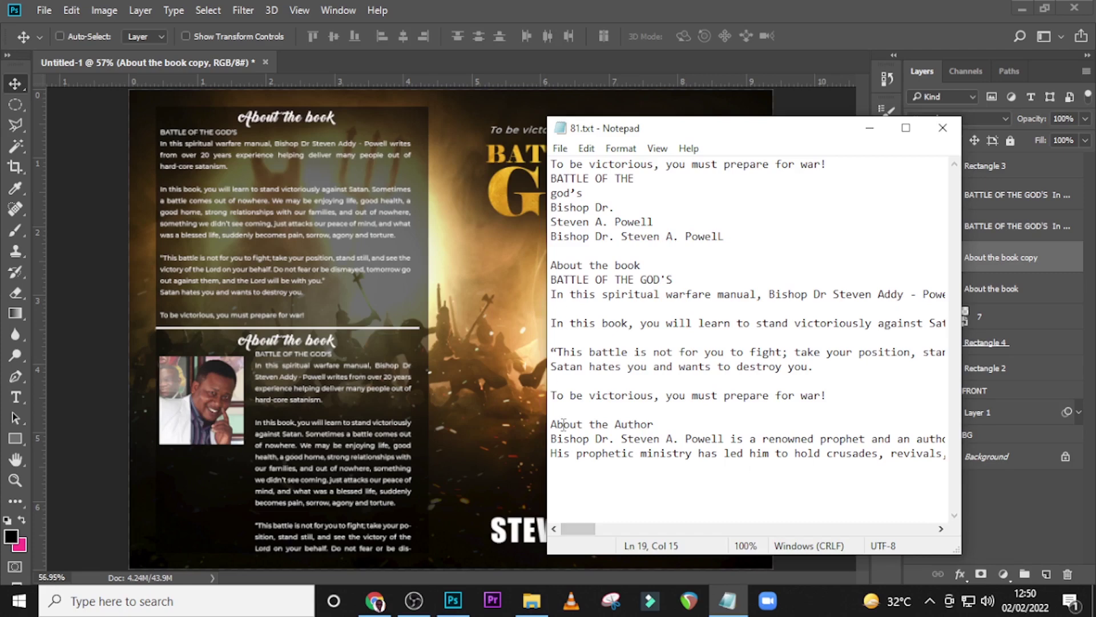
left_click_drag(550, 425, 551, 453)
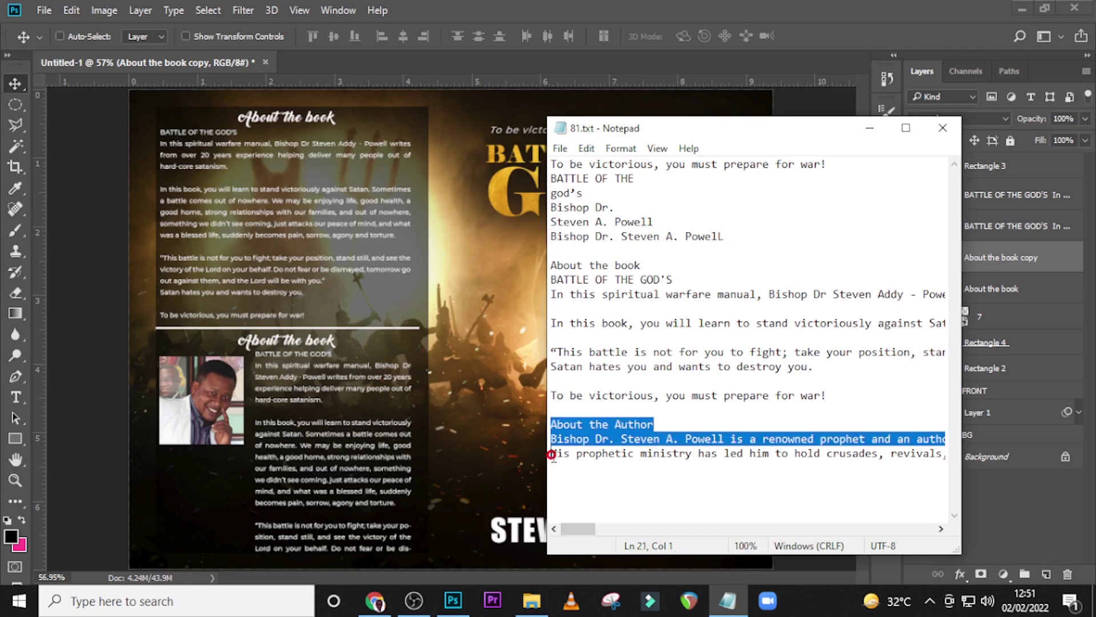
key("ctrl+c")
left_click(582, 11)
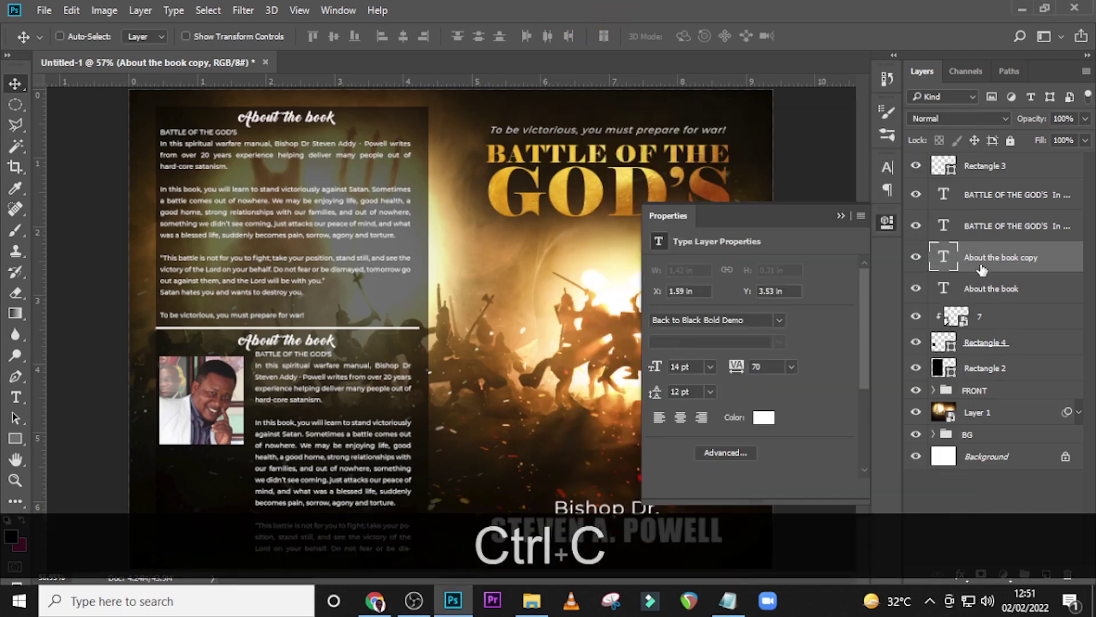
double_click(945, 197)
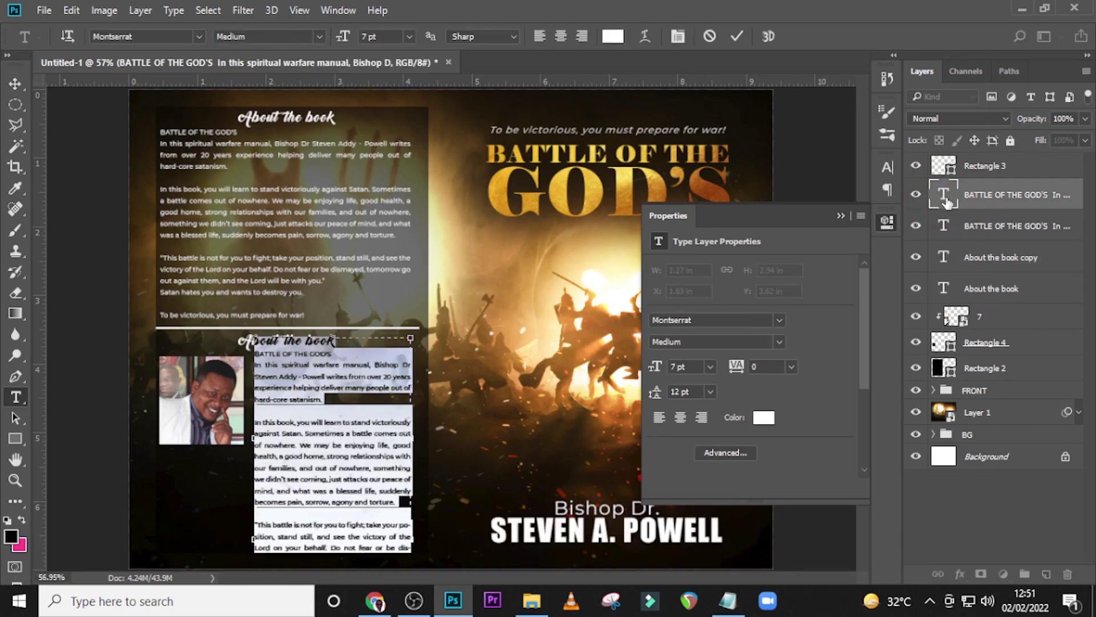
key("ctrl+v")
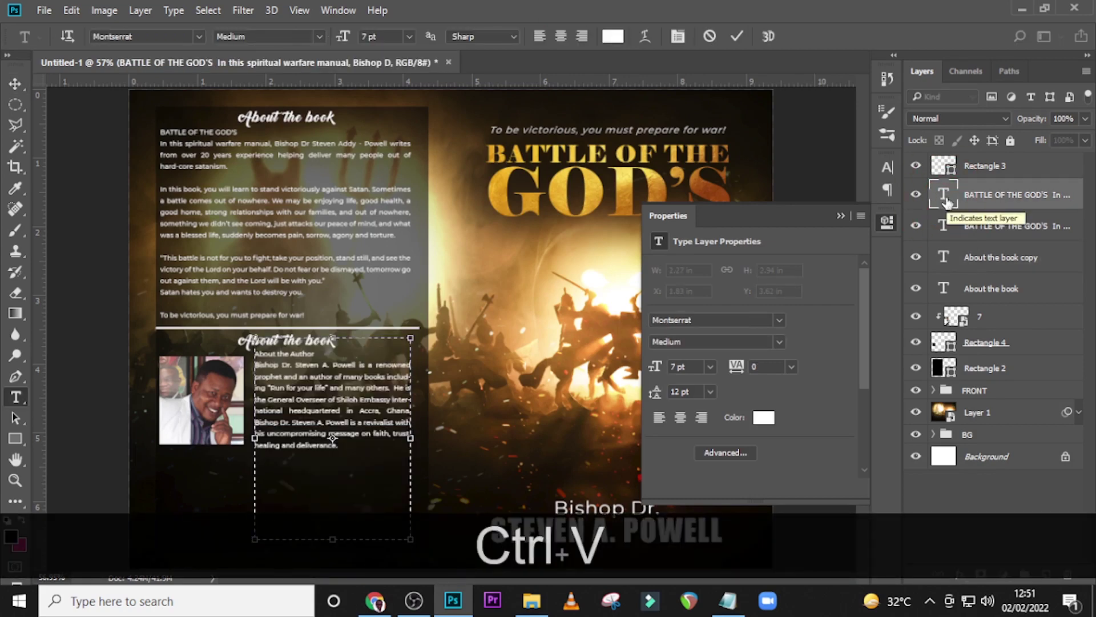
left_click(947, 203)
Nudge the author text left to X 1.72 in, closer to the photo.
key("ctrl+equal")
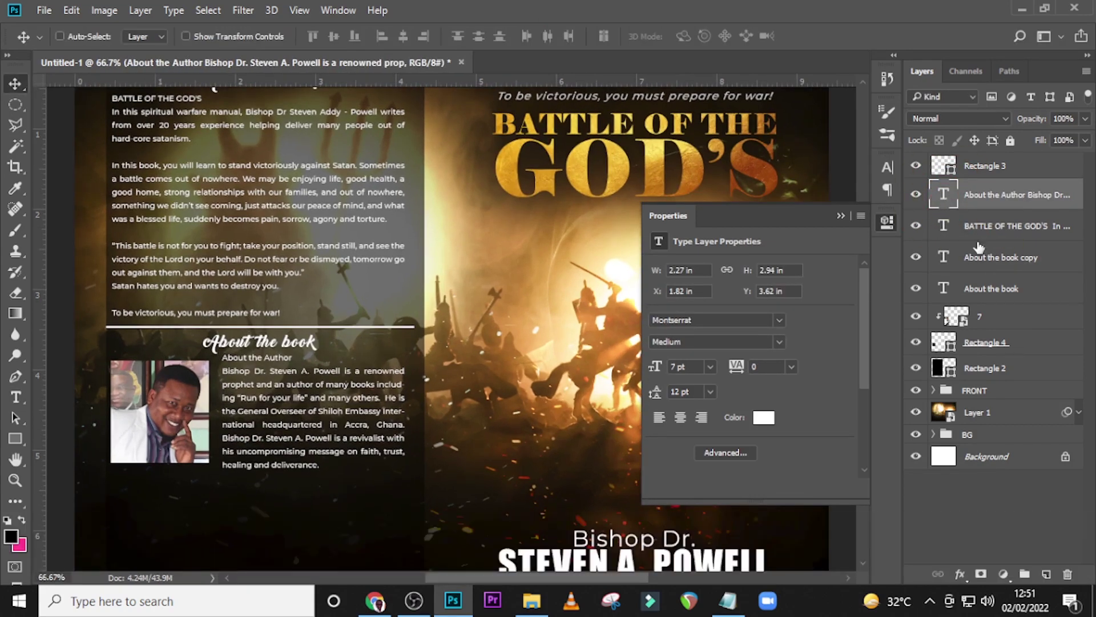
key("v")
key("Left")
key("Left")
key("Left")
key("Left")
key("Left")
key("Left")
key("Left")
key("Left")
Widen the author text box to 2.5 in so its right edge reaches the end of the white line.
double_click(943, 195)
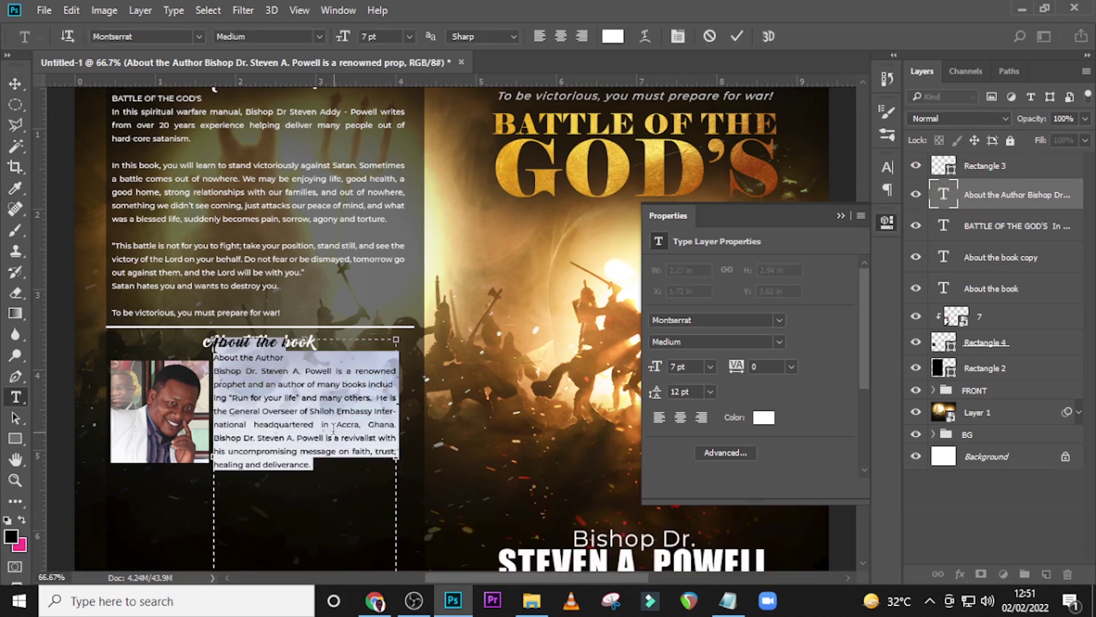
left_click_drag(403, 405, 418, 404)
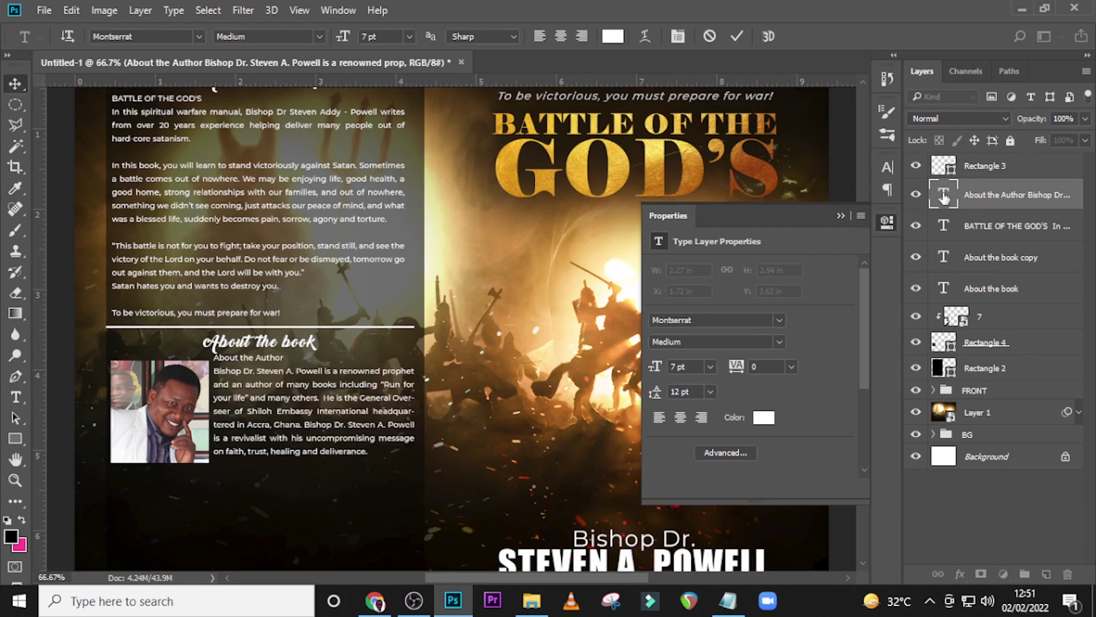
key("ctrl+Return")
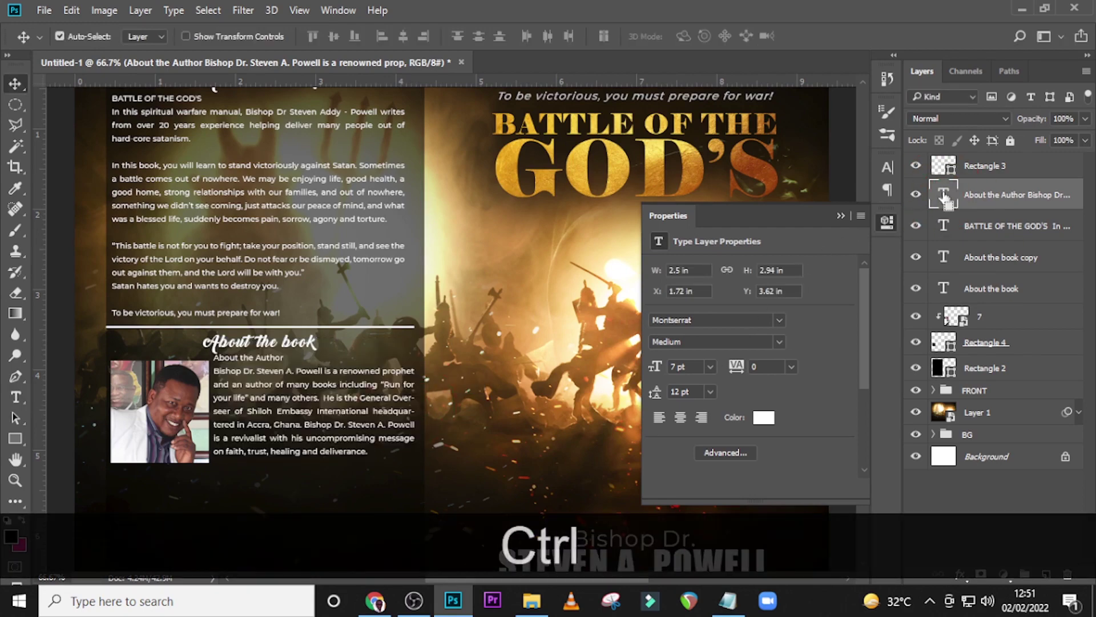
Try justifying the author text with its last lines centered.
key("ctrl+equal")
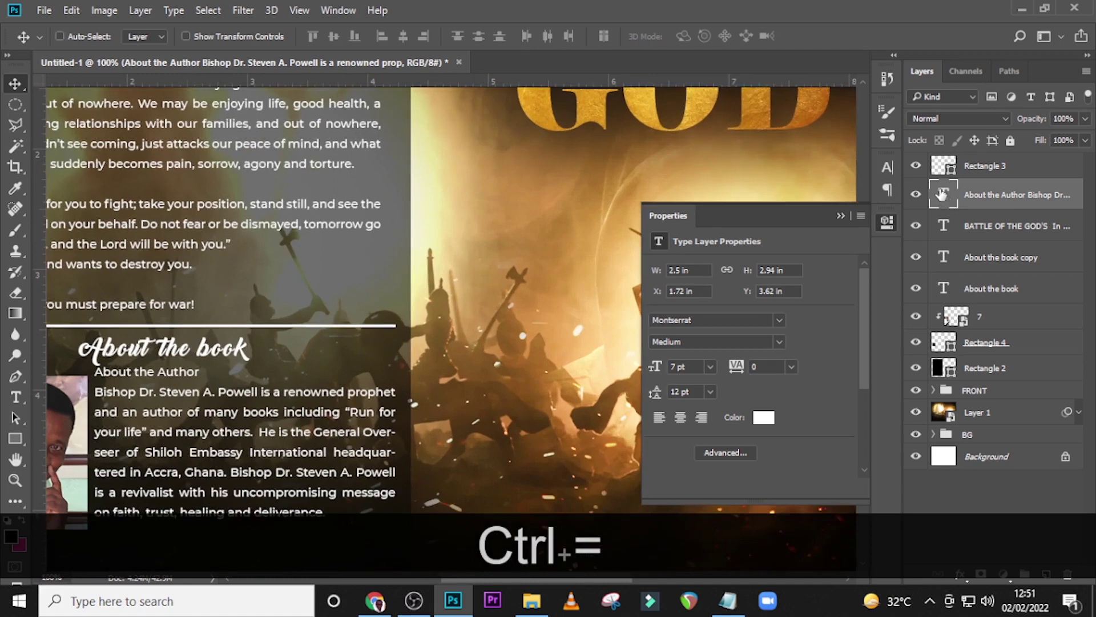
scroll(103, 446, "down", 3)
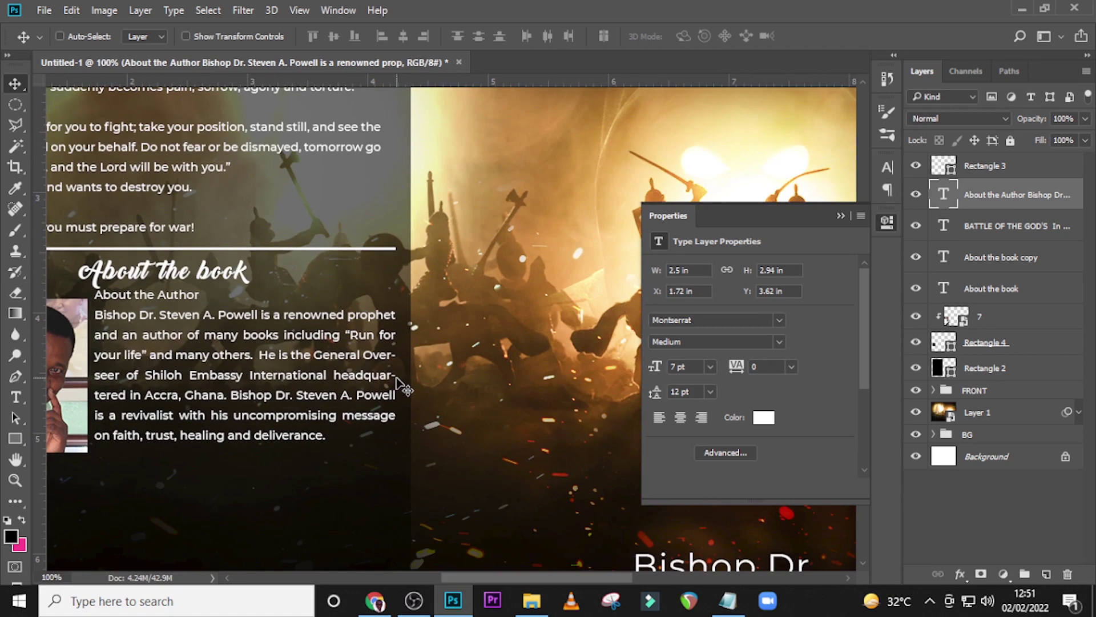
double_click(945, 194)
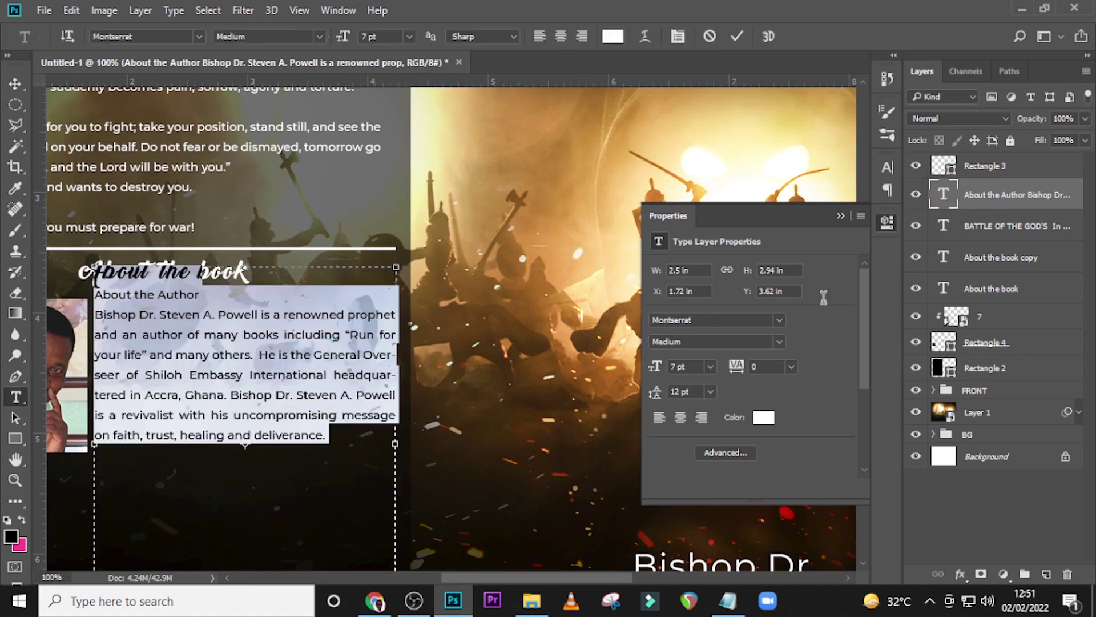
key("ctrl+z")
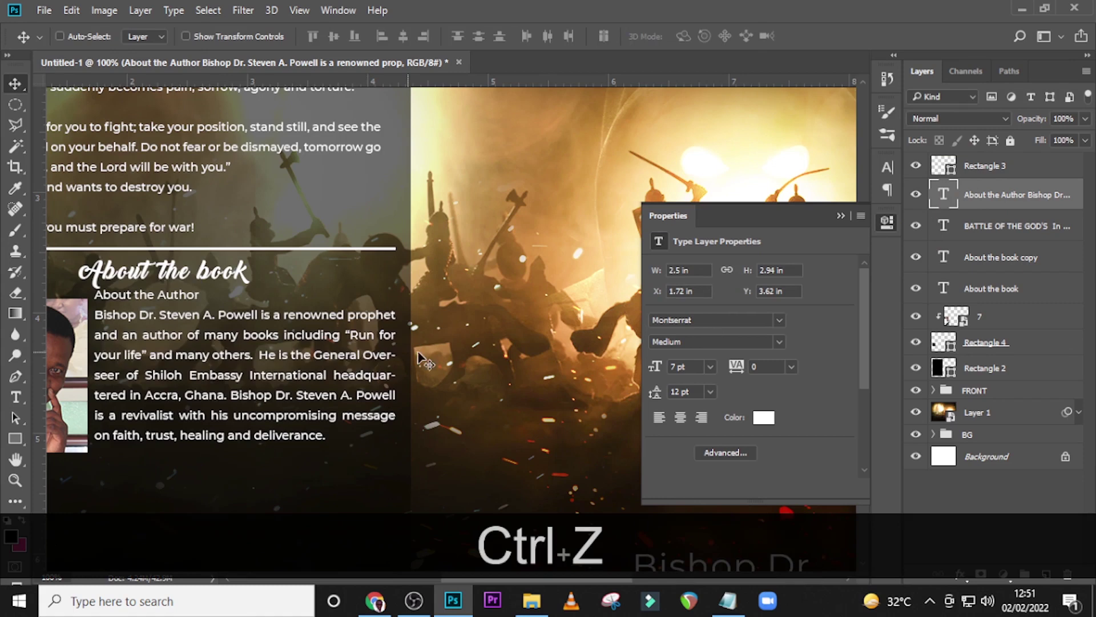
left_click(888, 167)
left_click(777, 160)
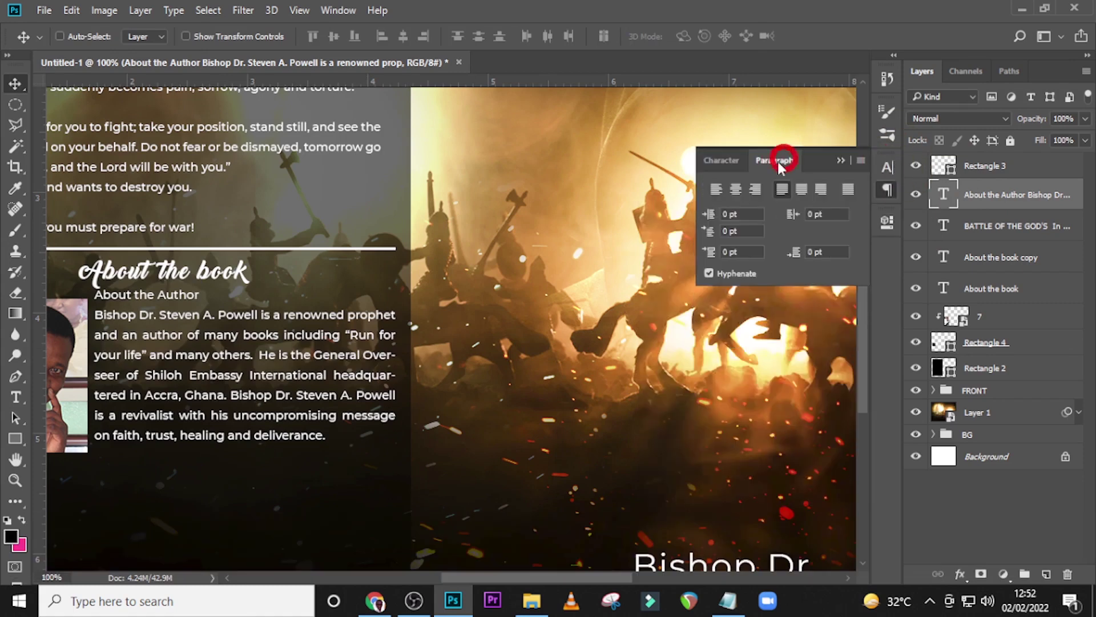
left_click(802, 189)
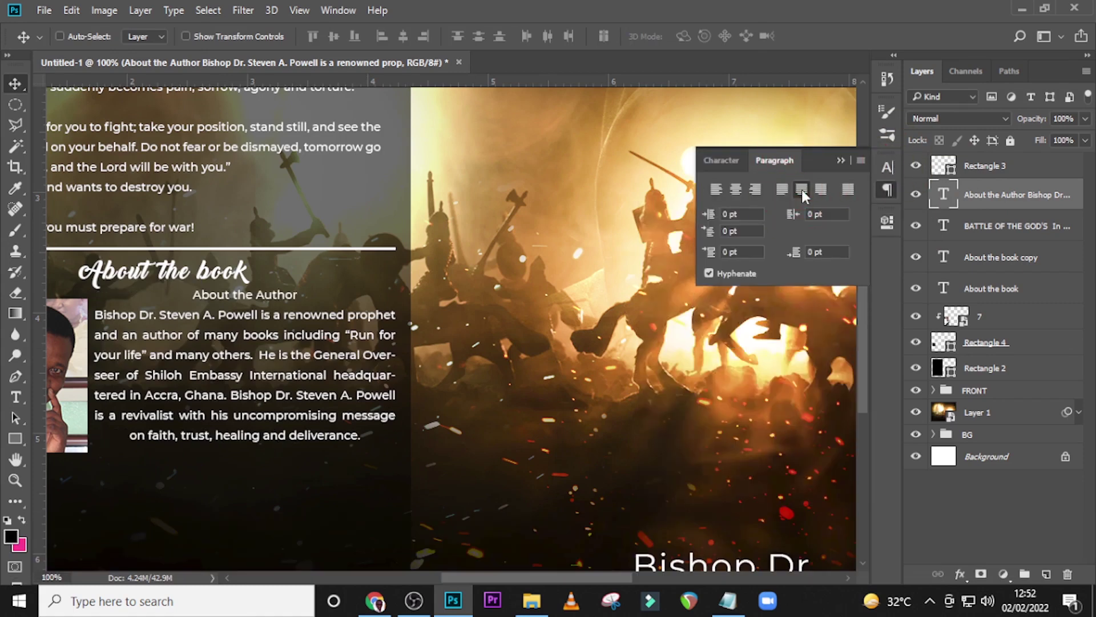
Insert line breaks before "Overseer" and "headquartered" in the author text, and justify it with the last lines left-aligned.
double_click(946, 195)
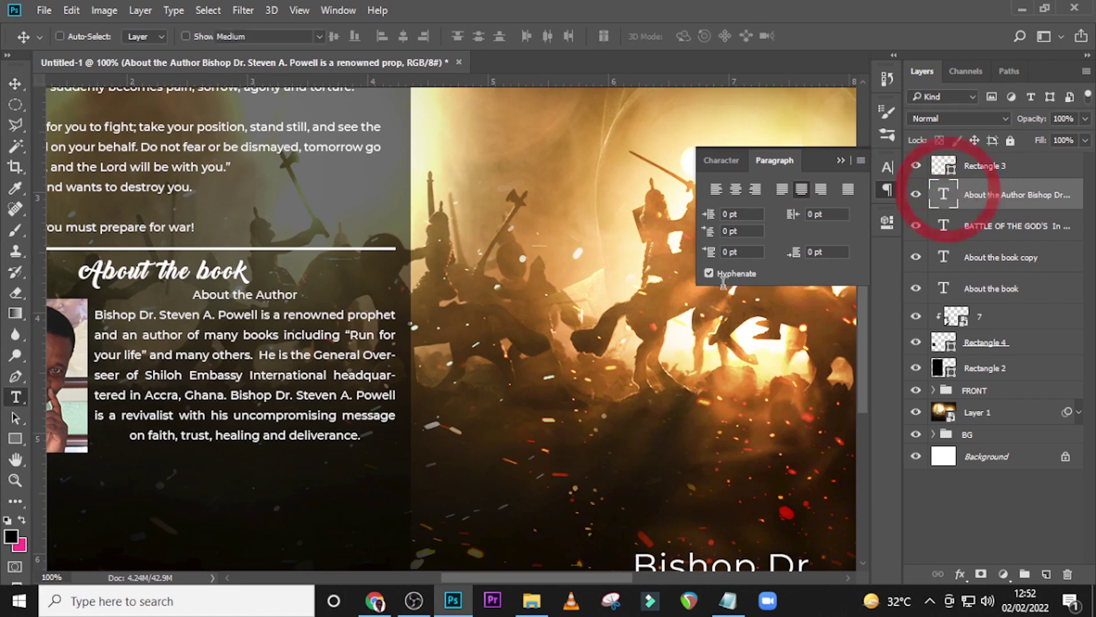
left_click(369, 346)
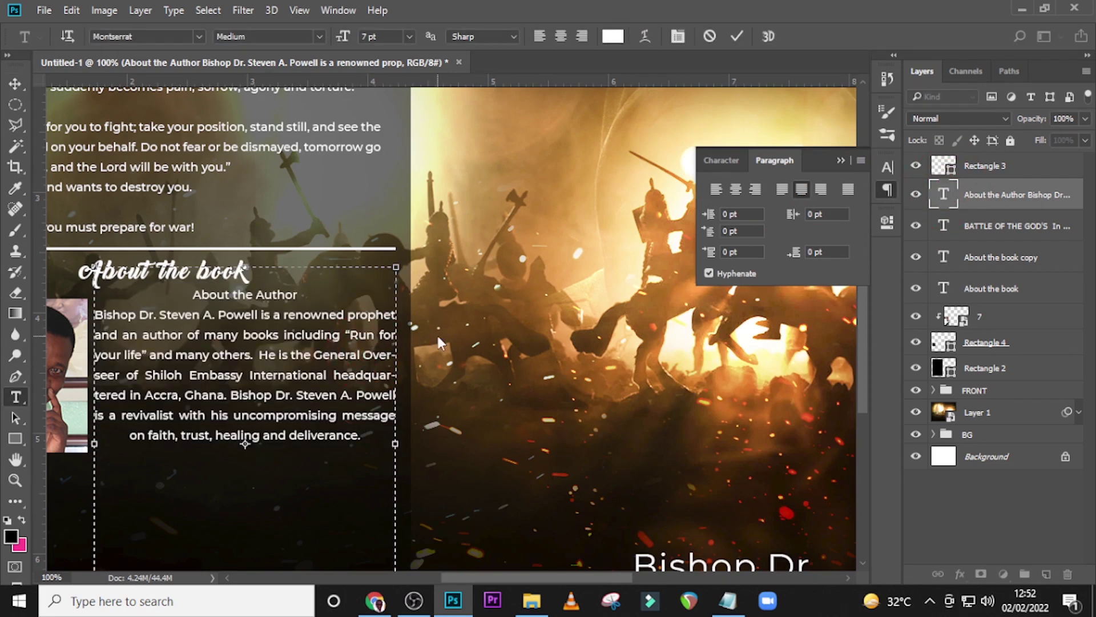
key("Left")
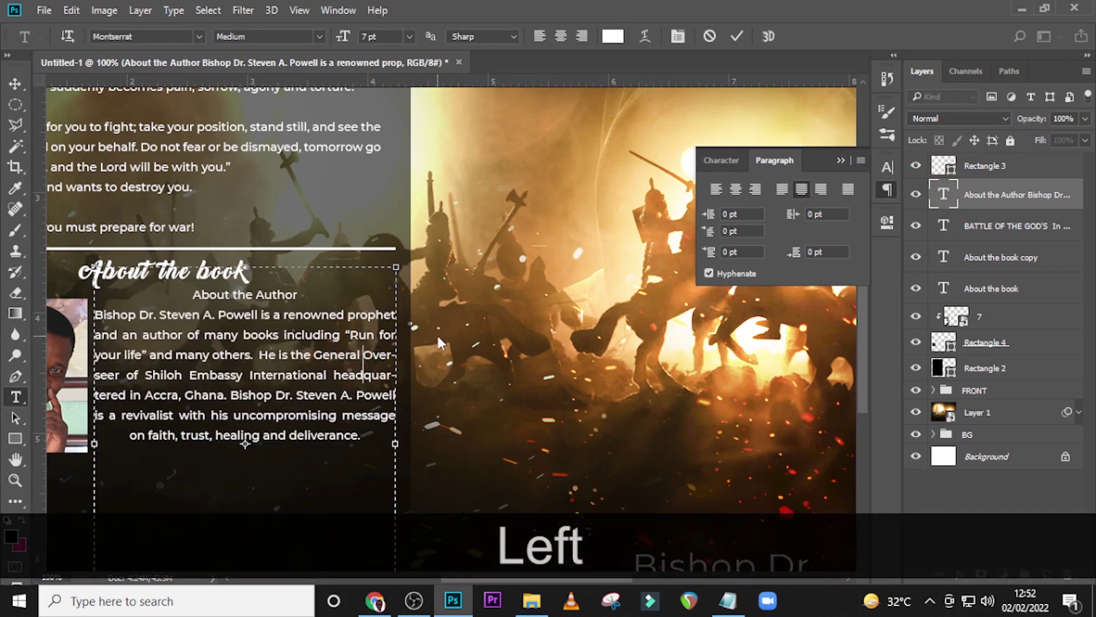
key("Up")
key("Return")
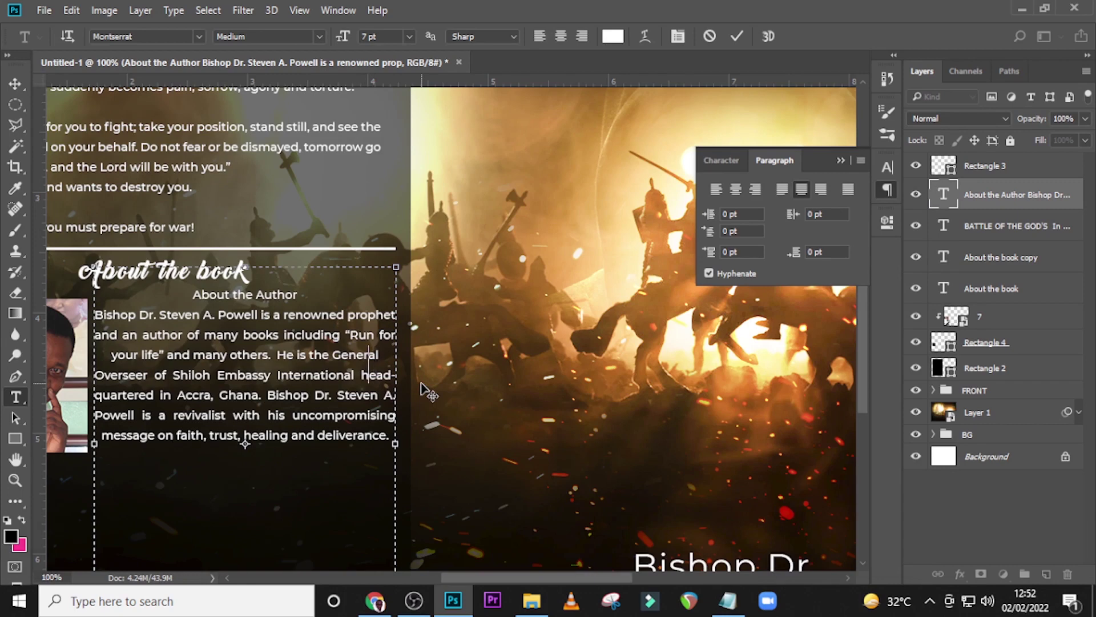
key("Left")
key("Left")
key("Return")
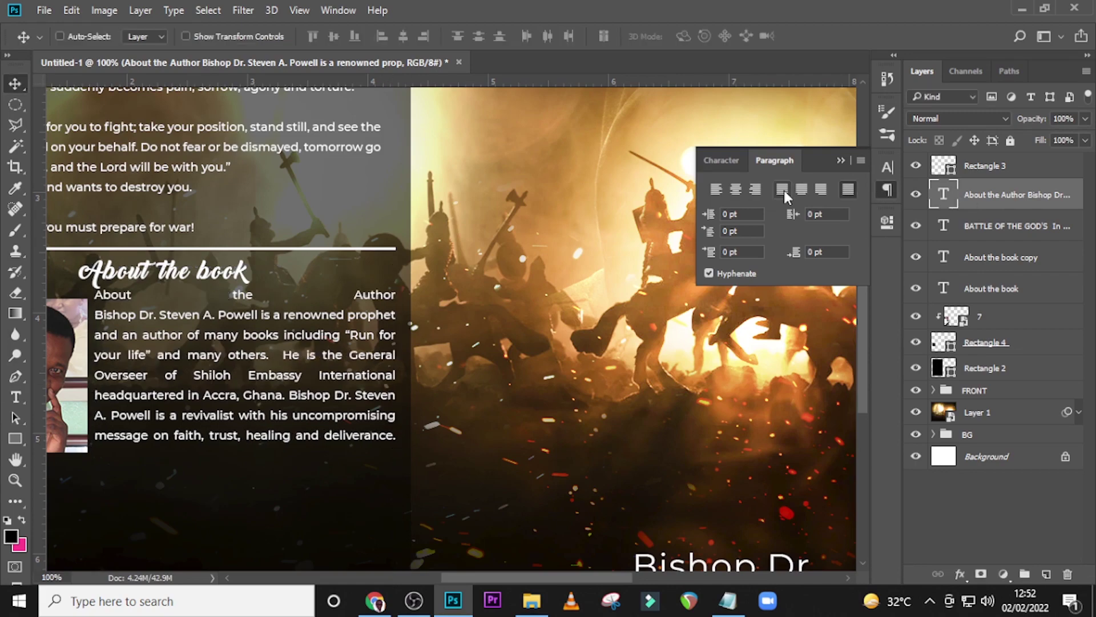
left_click(784, 189)
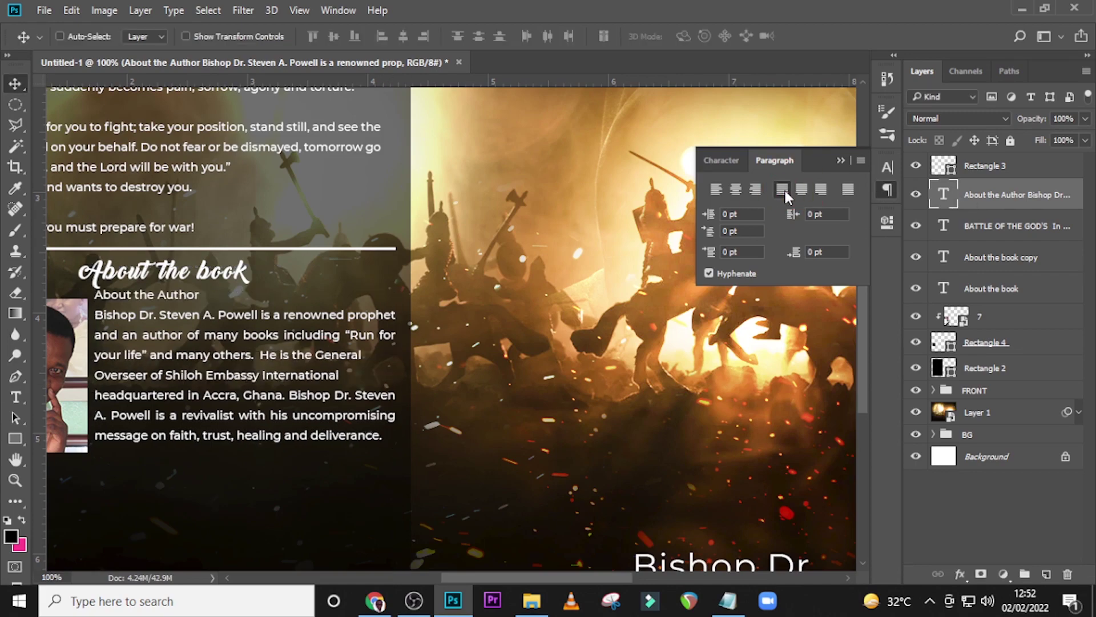
Nudge the author text down 4 px, away from the heading above it.
key("ctrl+0")
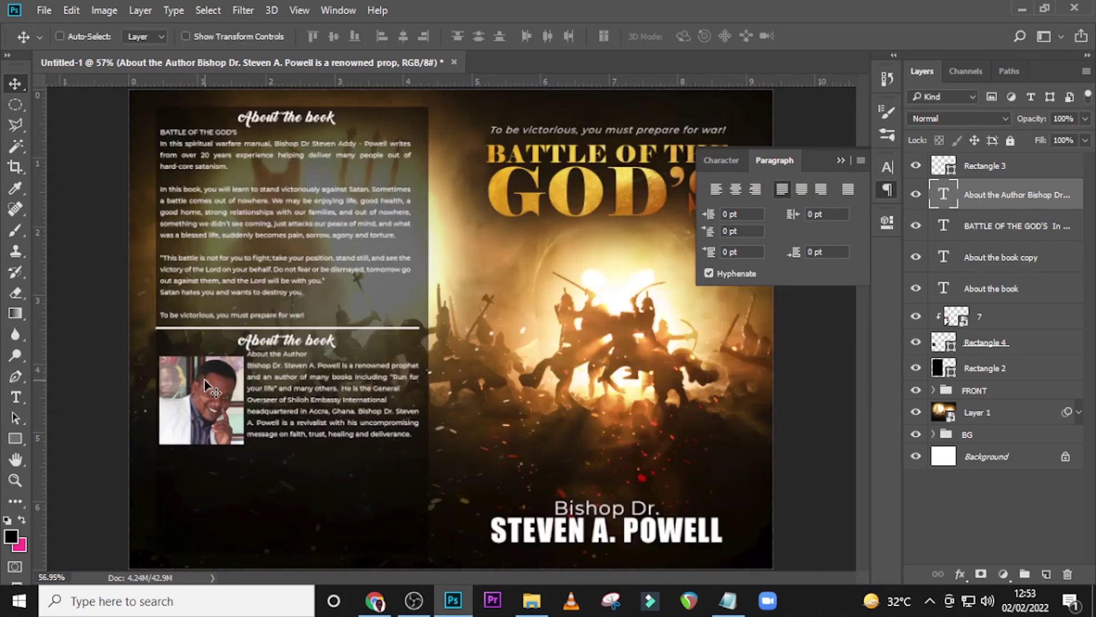
key("ctrl+equal")
key("ctrl+equal")
key("ctrl+equal")
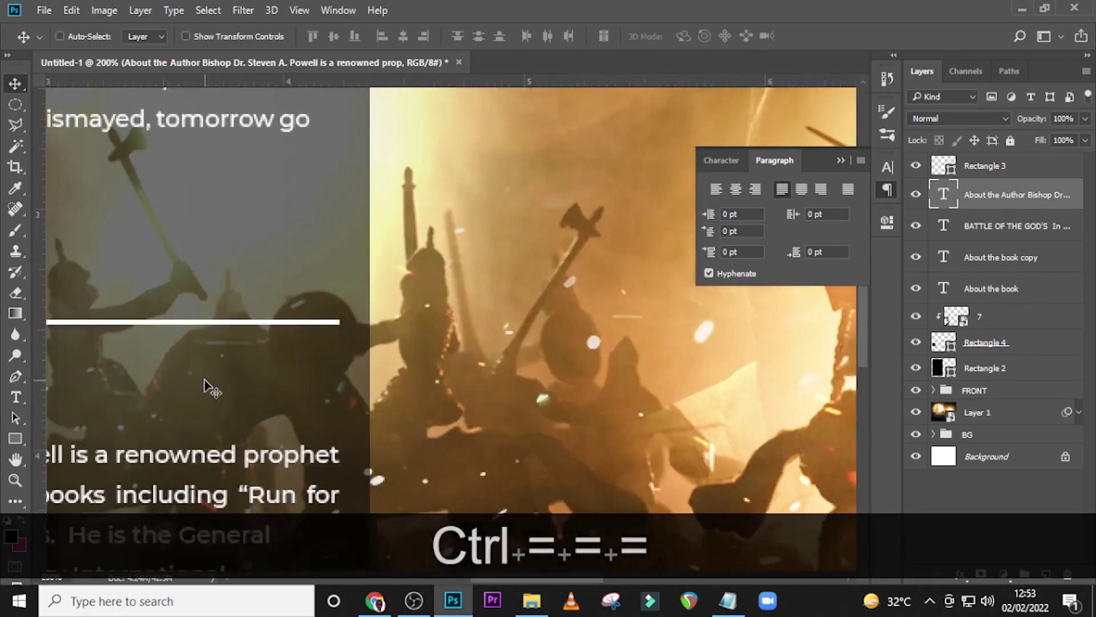
scroll(205, 387, "down", 3)
left_click_drag(539, 575, 464, 562)
scroll(454, 447, "down", 3)
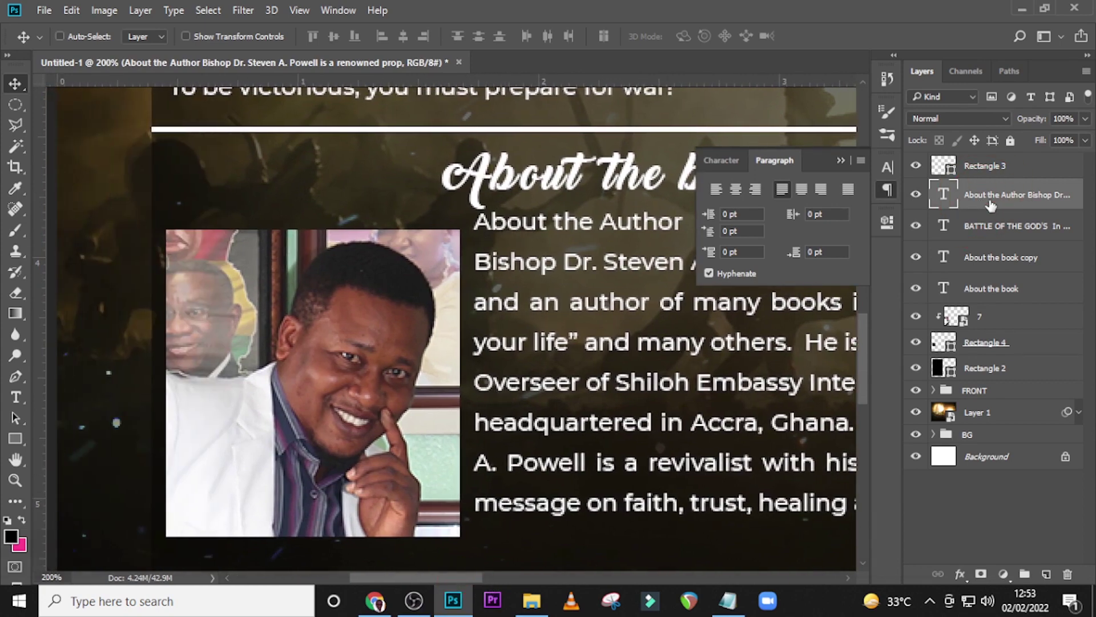
key("v")
key("Down")
key("Down")
key("Down")
key("Down")
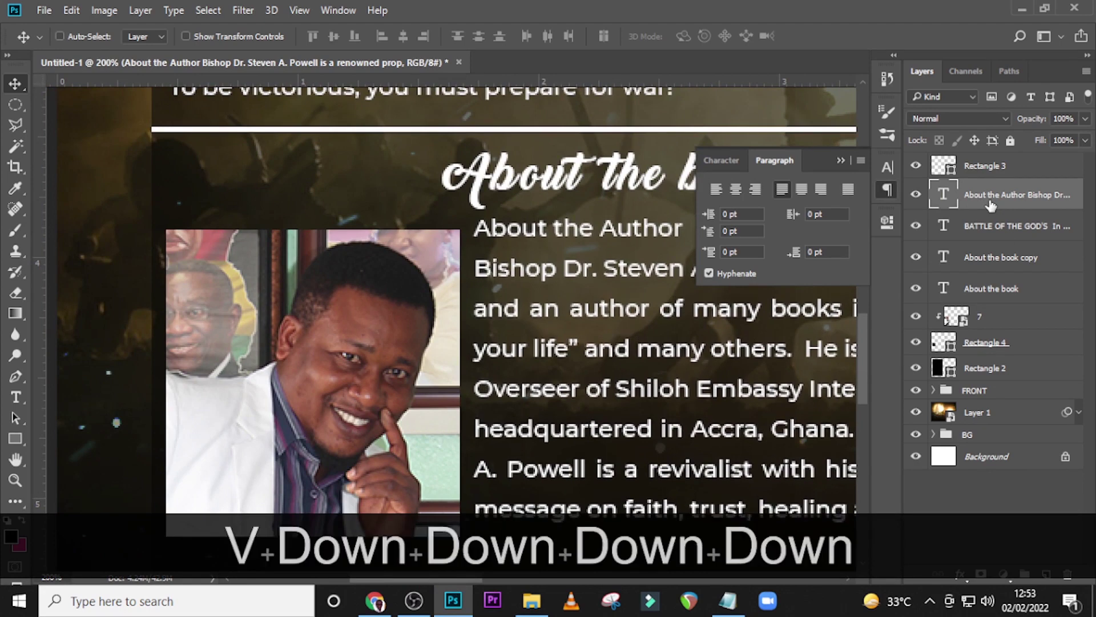
Move the author photo and its frame up 7 px to line up with the top of the author text.
left_click(982, 318)
left_click(986, 344, "ctrl")
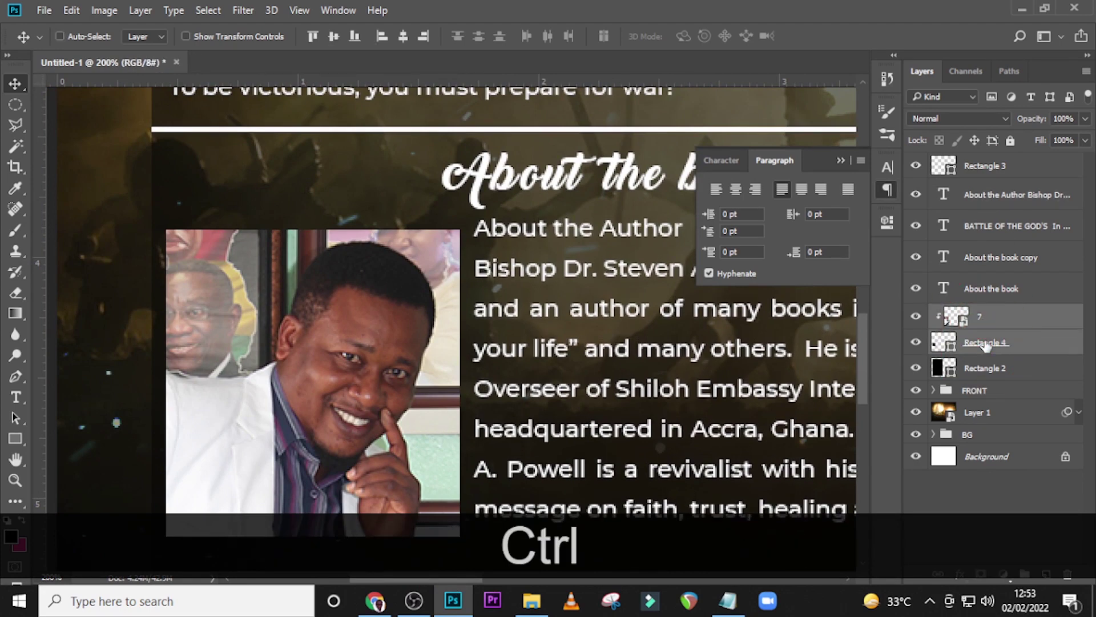
key("Up")
key("Up")
key("Up")
key("Up")
key("Up")
key("Up")
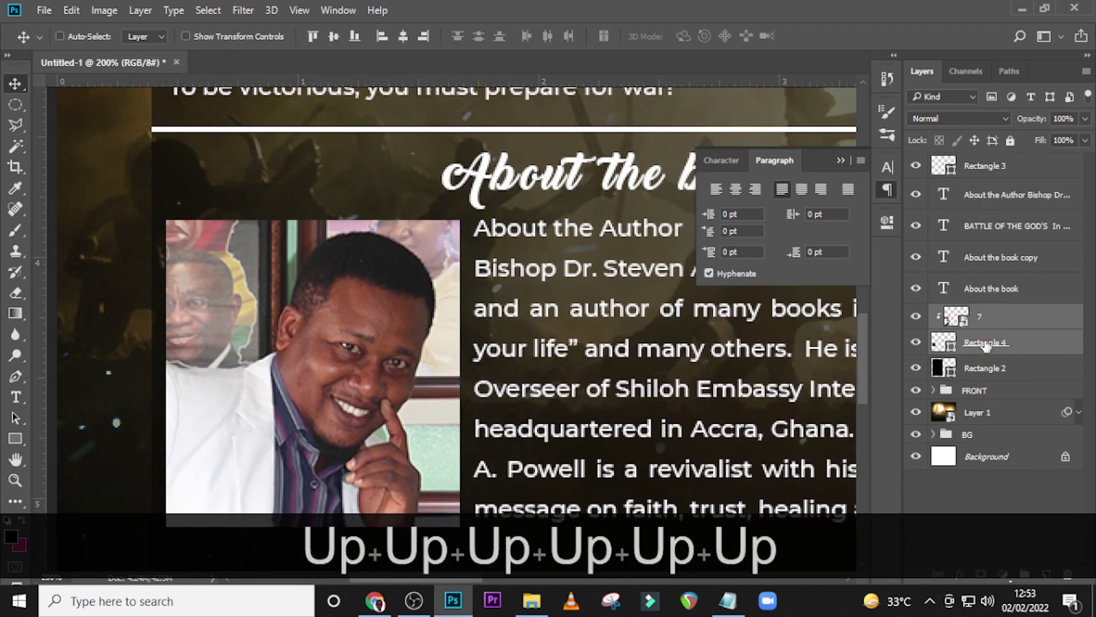
key("Up")
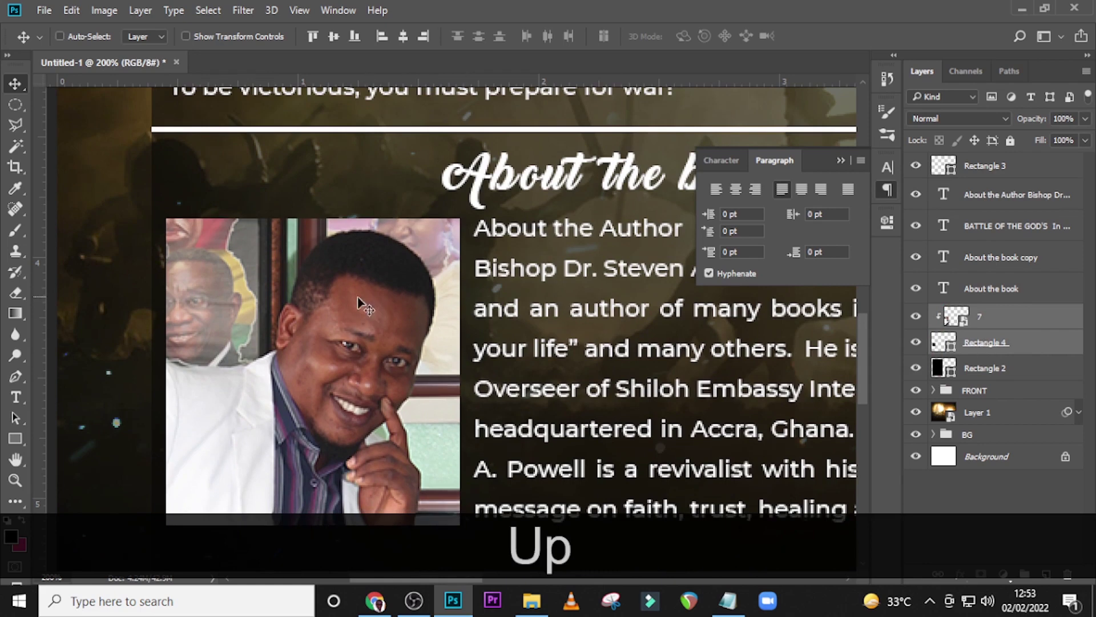
Shorten the author photo's frame to about 1.24 in high, bringing its lower edge level with the last line of author text.
scroll(359, 302, "down", 3)
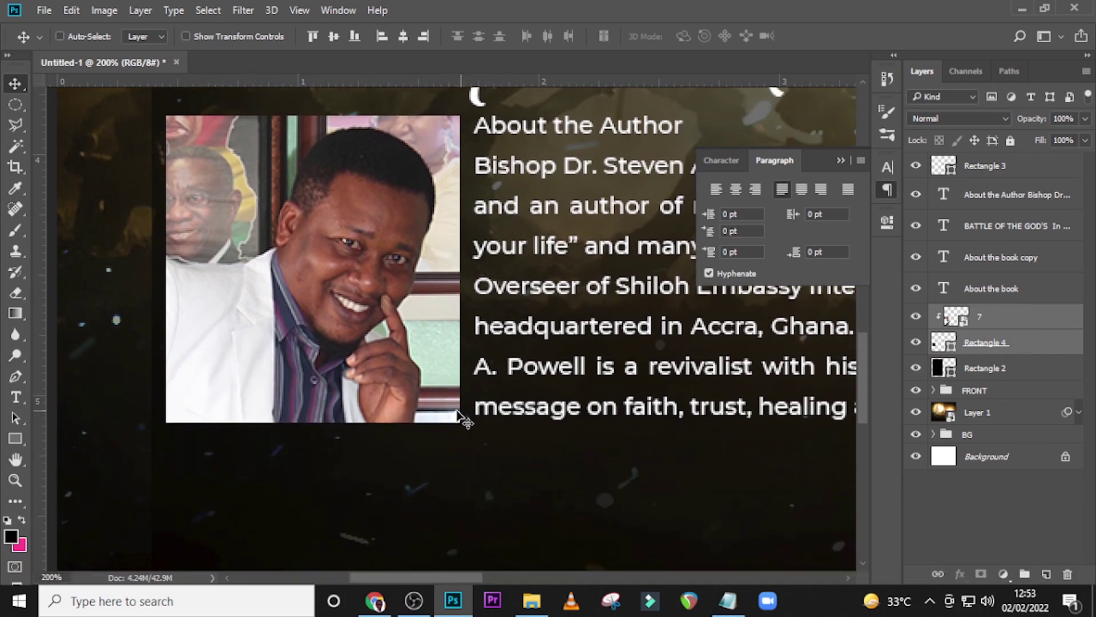
key("ctrl+t")
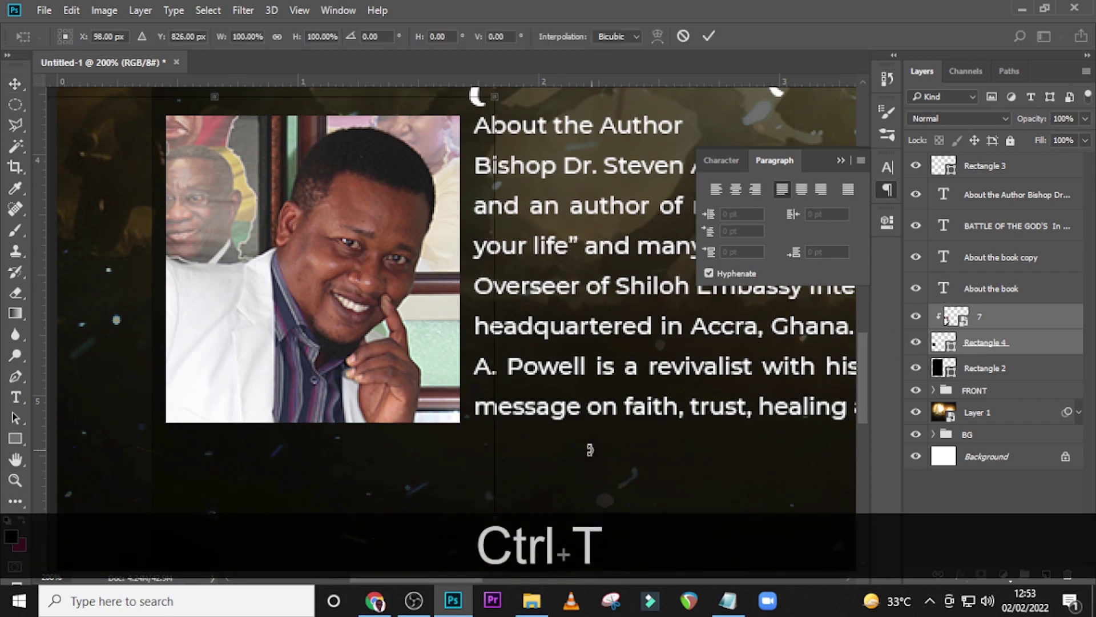
key("Return")
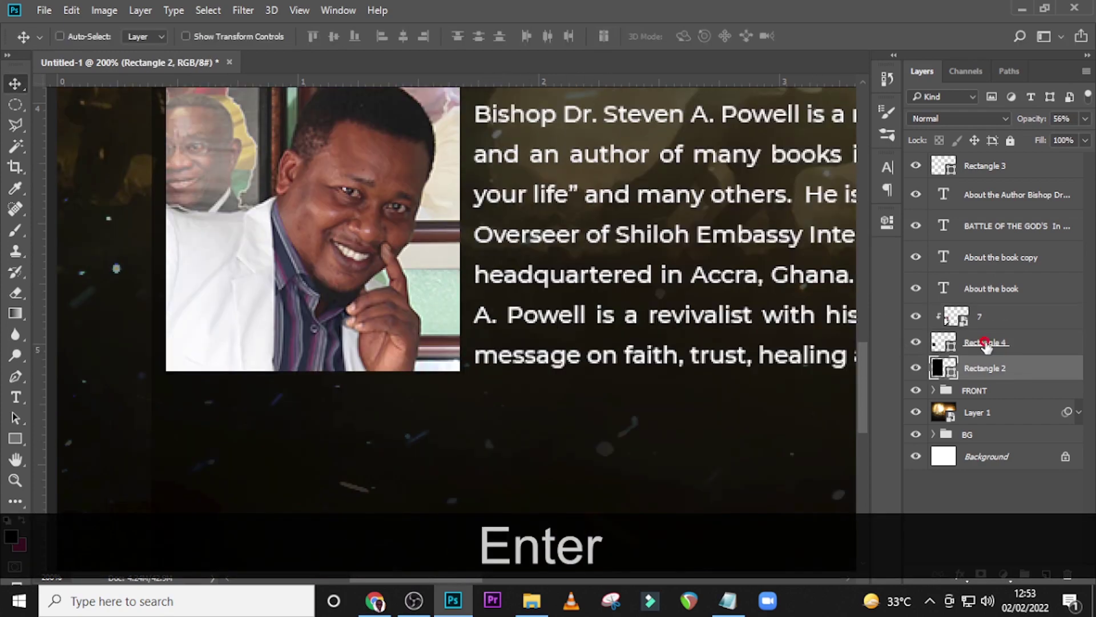
left_click(979, 342)
key("ctrl+t")
scroll(471, 385, "up", 2)
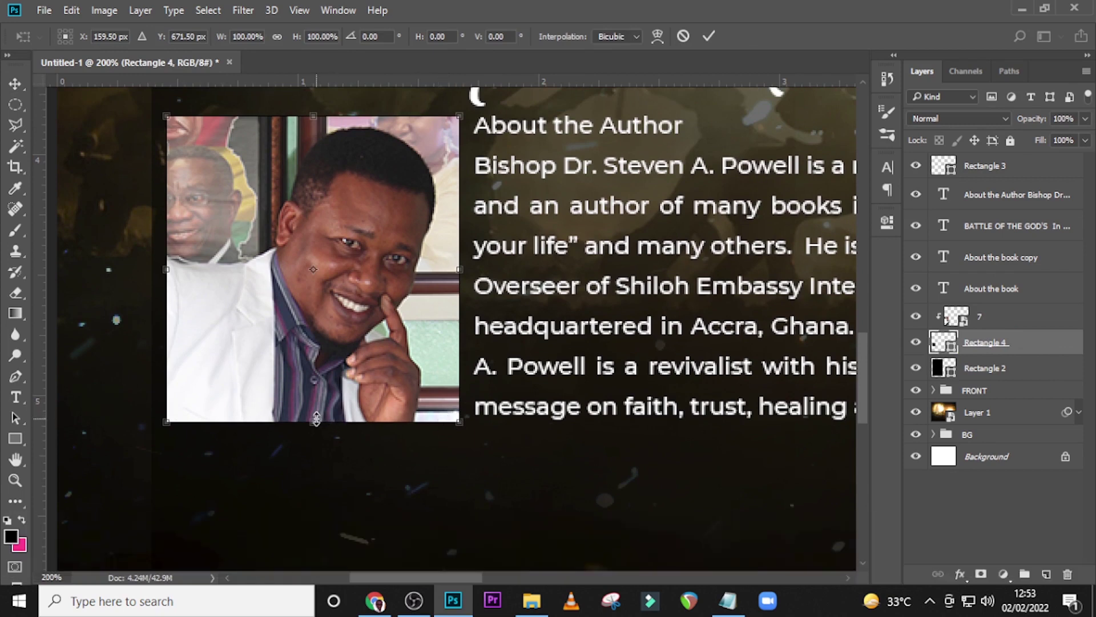
key("shift")
left_click_drag(317, 418, 317, 413)
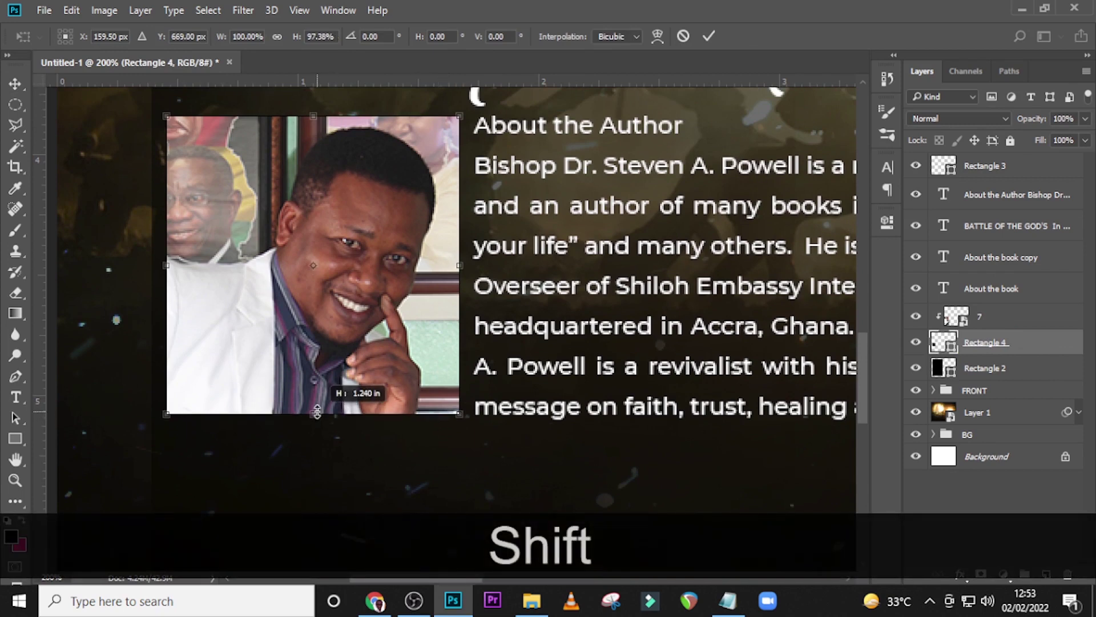
key("Return")
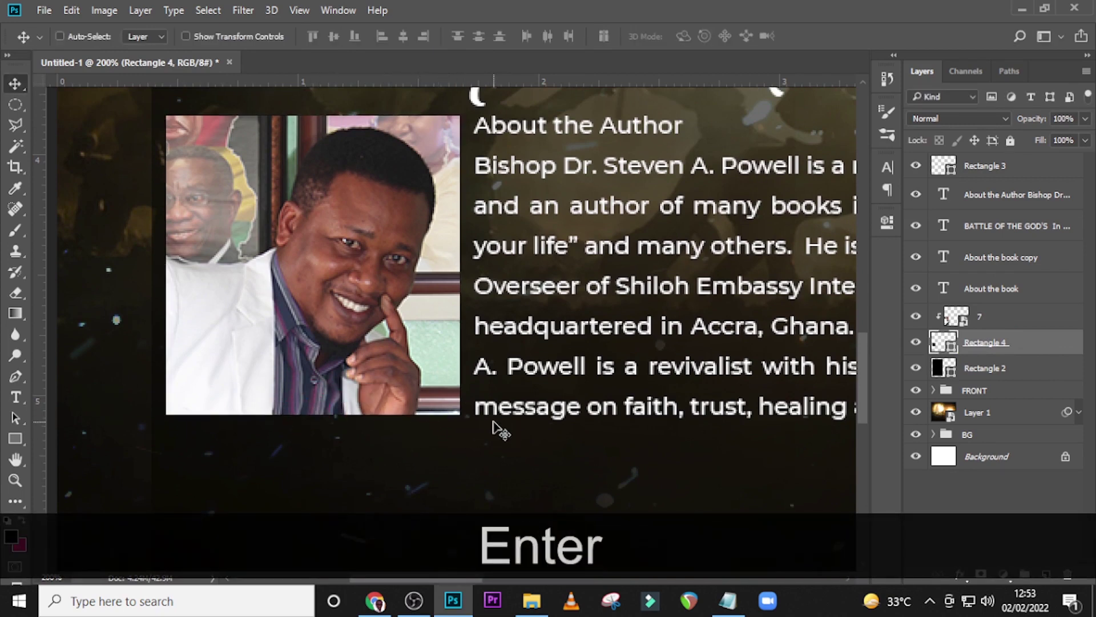
Duplicate the book description text and place the copy directly below the author photo and text.
key("ctrl+0")
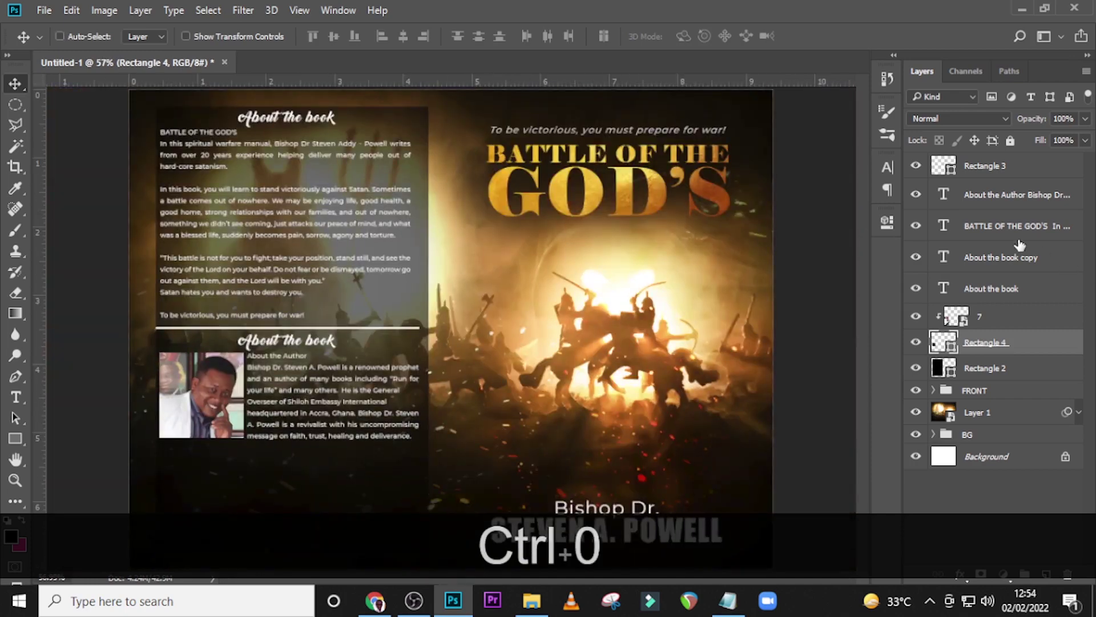
left_click(917, 258)
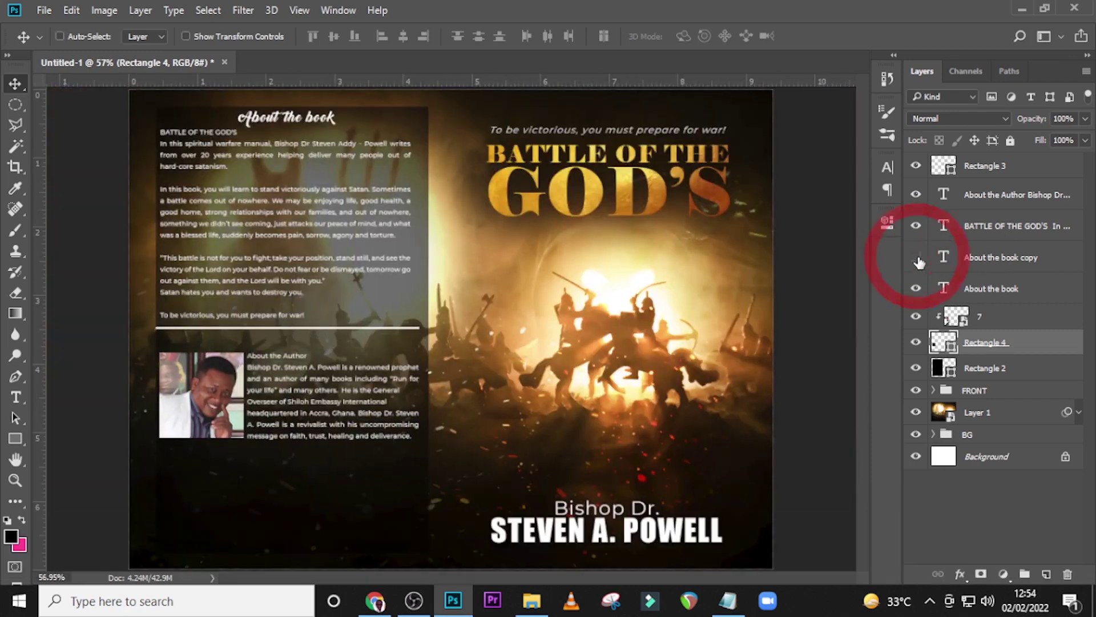
left_click(916, 258)
left_click(915, 289)
left_click(915, 290)
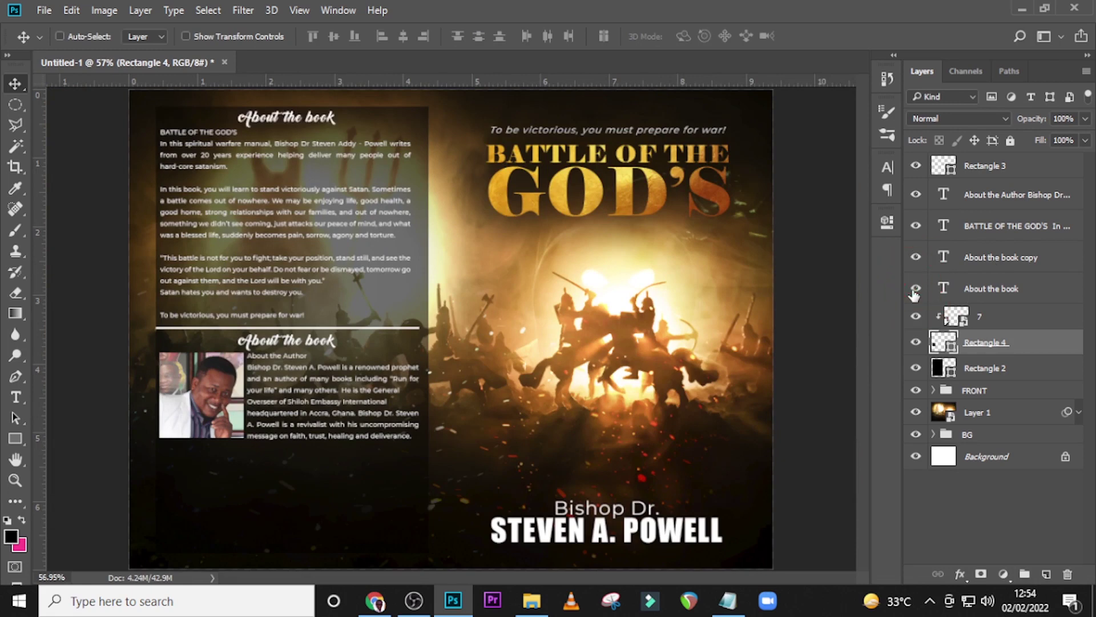
left_click(916, 228)
left_click(917, 229)
left_click(991, 228)
key("ctrl+j")
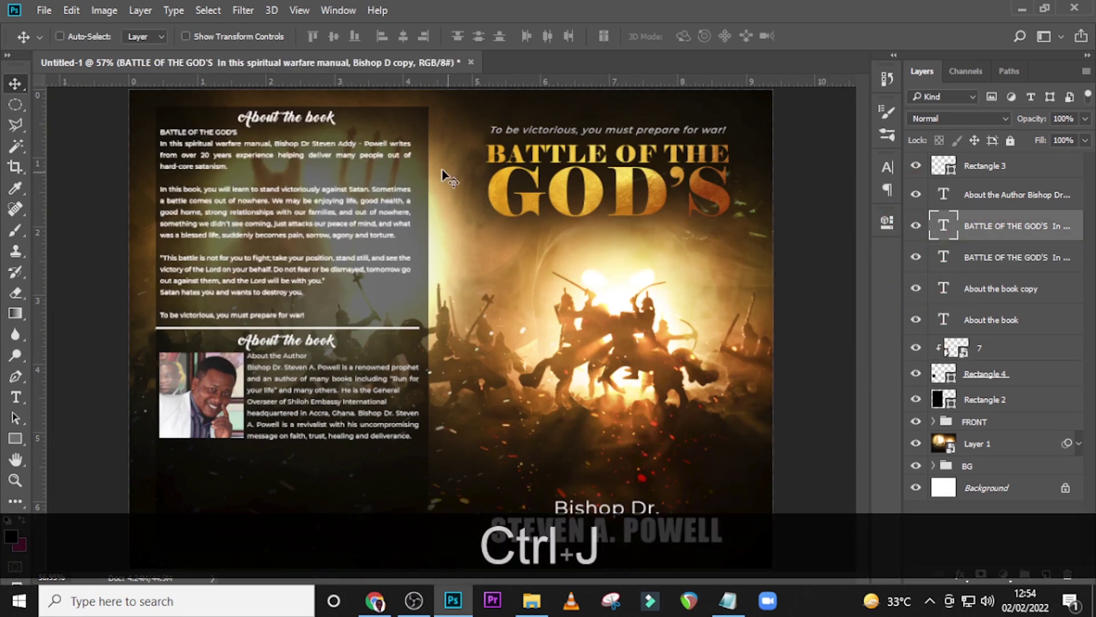
left_click_drag(266, 191, 234, 488)
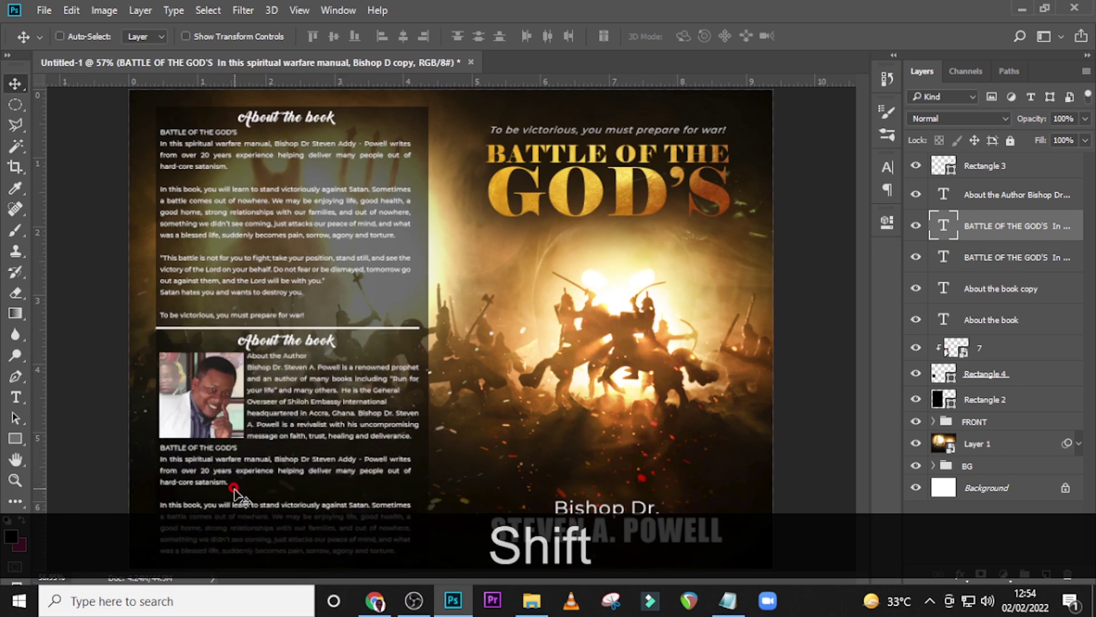
Copy the paragraph beginning "His prophetic ministry has led him" from 81.txt in Notepad and replace the duplicated description text with it in Photoshop.
left_click(728, 600)
left_click_drag(552, 457, 547, 480)
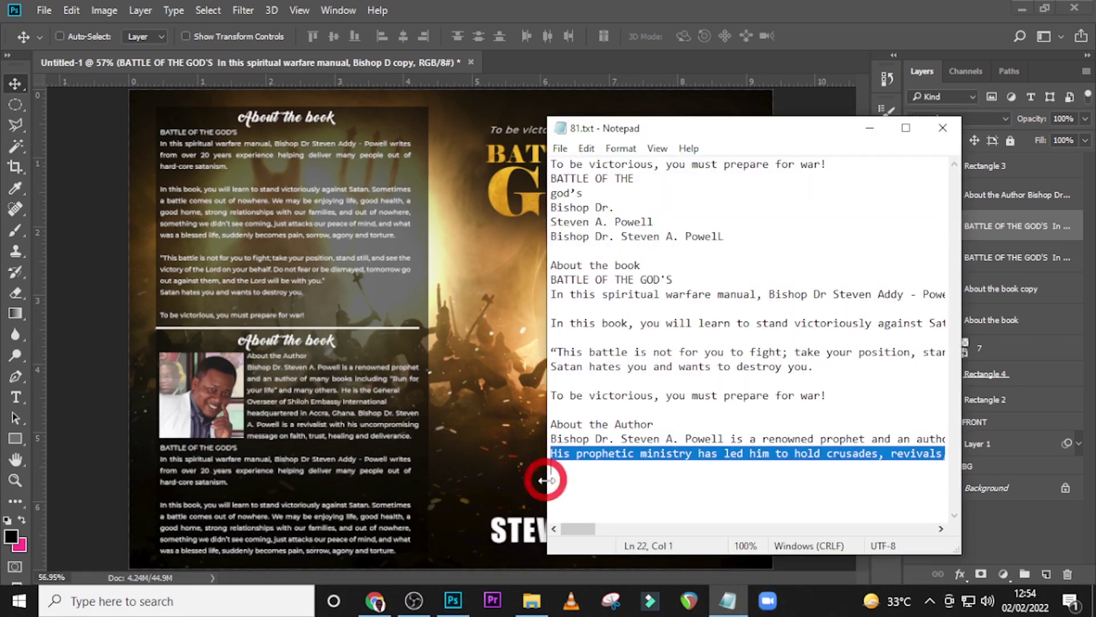
key("ctrl+c")
left_click(558, 6)
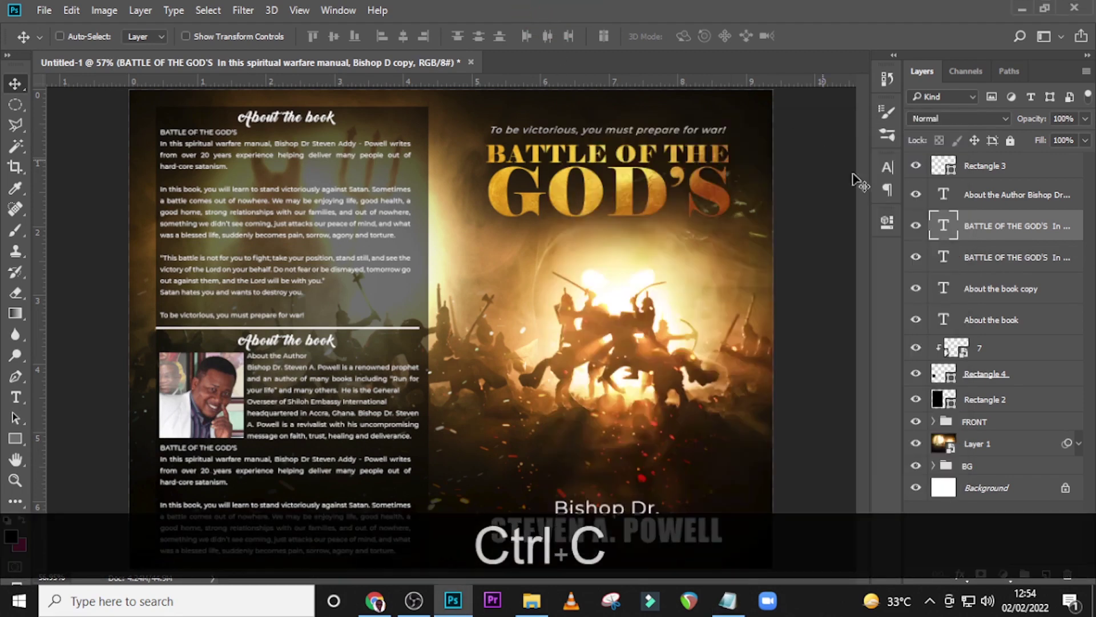
double_click(942, 234)
key("ctrl+v")
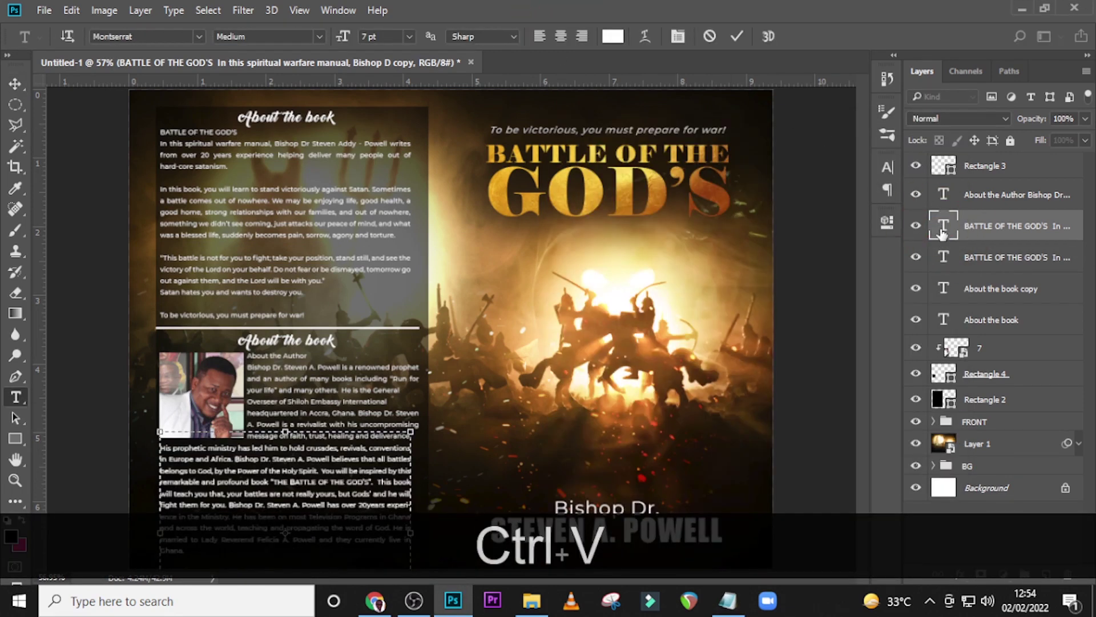
left_click(942, 235)
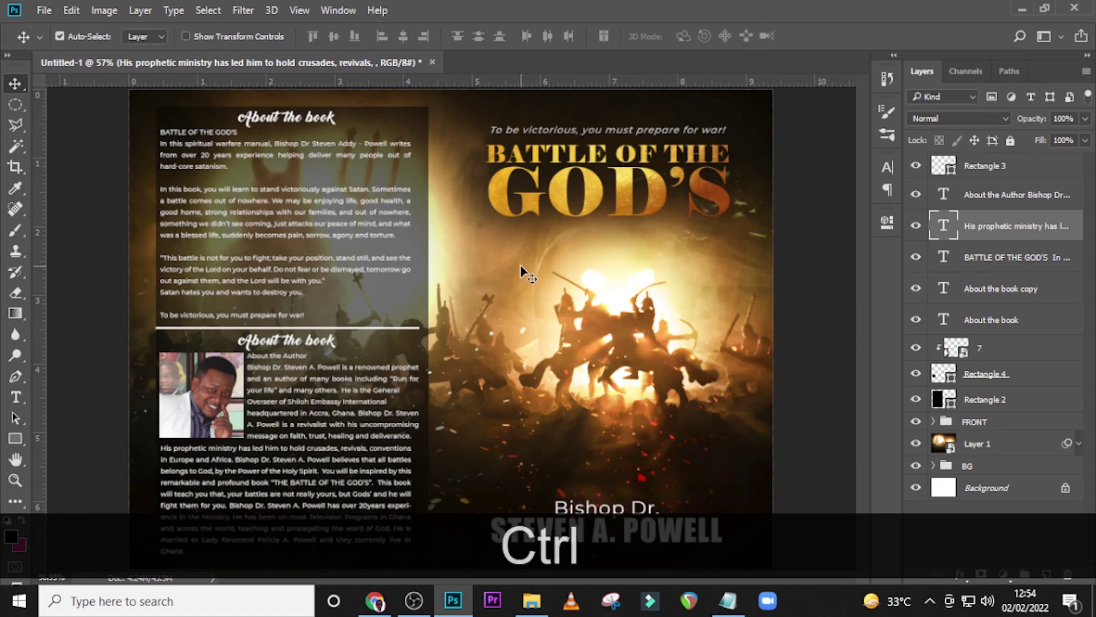
Extend the lower edge of the back cover's dark panel slightly downward, past the end of the new paragraph.
key("ctrl+equal")
scroll(517, 243, "down", 1)
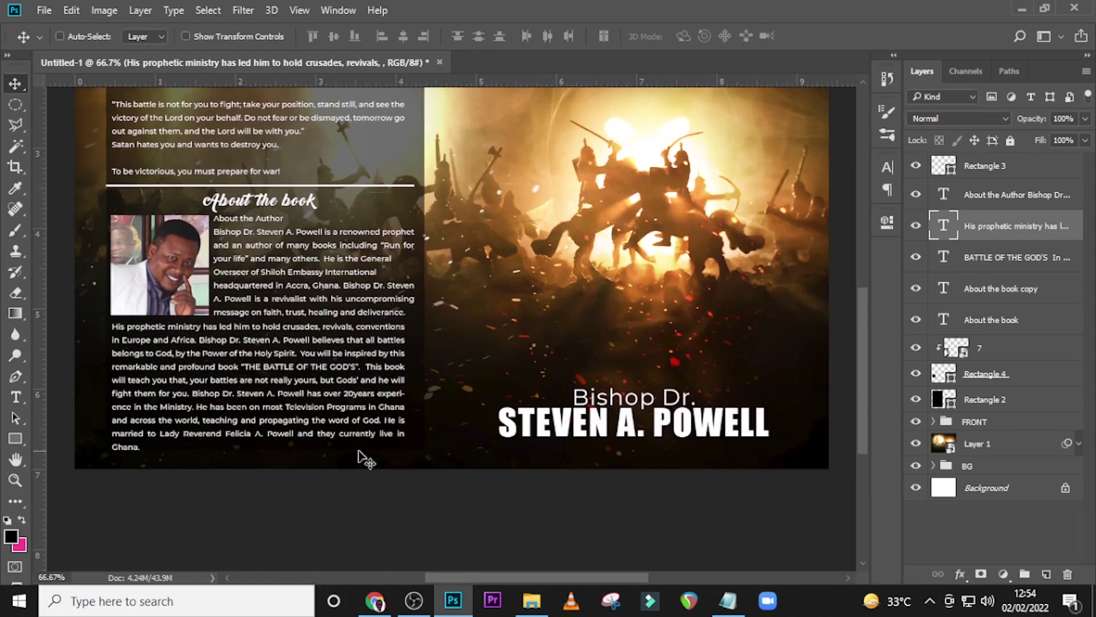
left_click(945, 402)
key("ctrl+t")
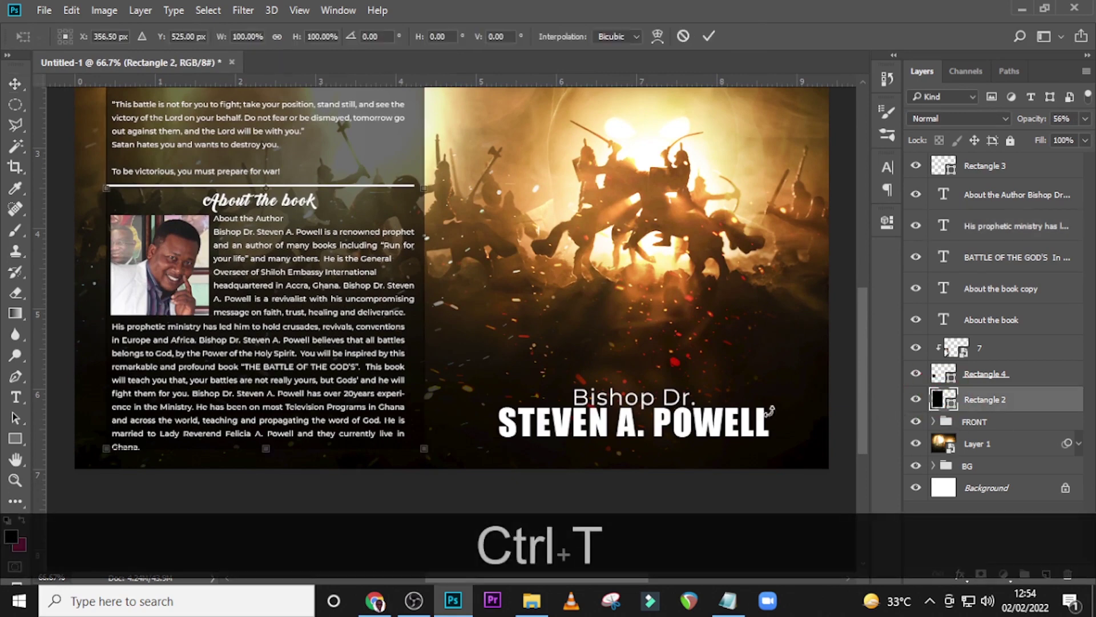
left_click_drag(263, 450, 265, 460)
key("Return")
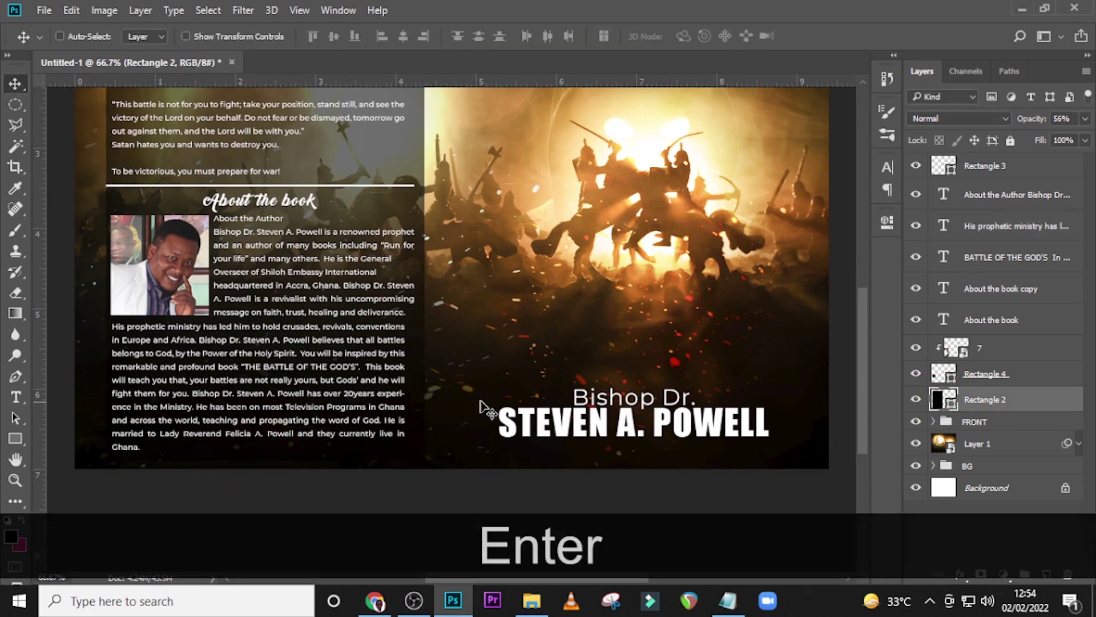
Show the guides and check the back cover's content against the margins.
key("ctrl+h")
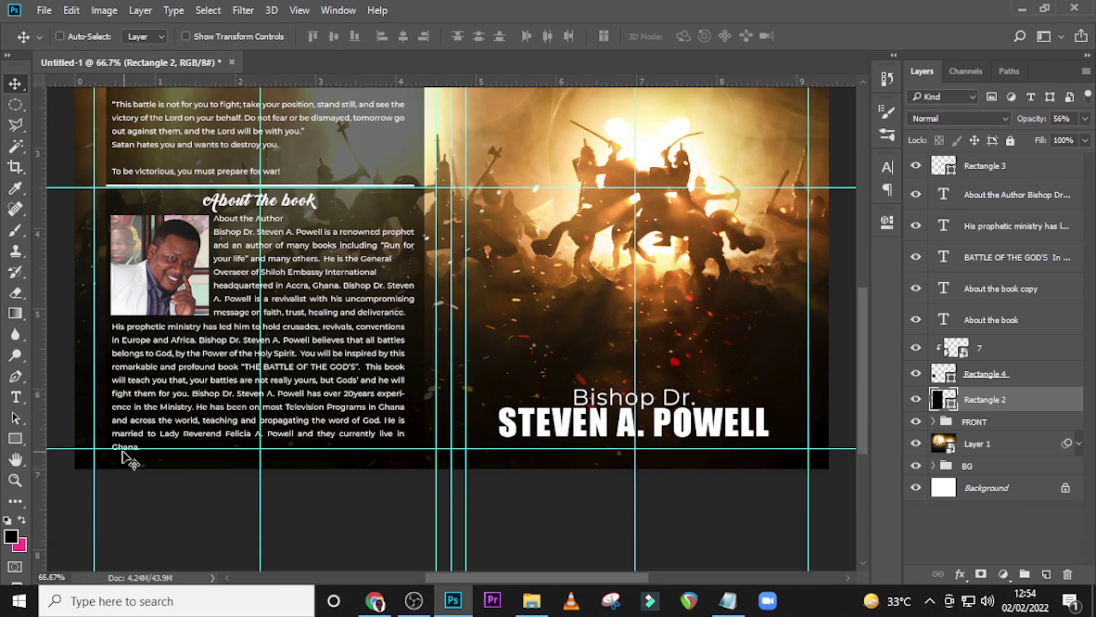
scroll(448, 457, "up", 5)
scroll(461, 436, "up", 3)
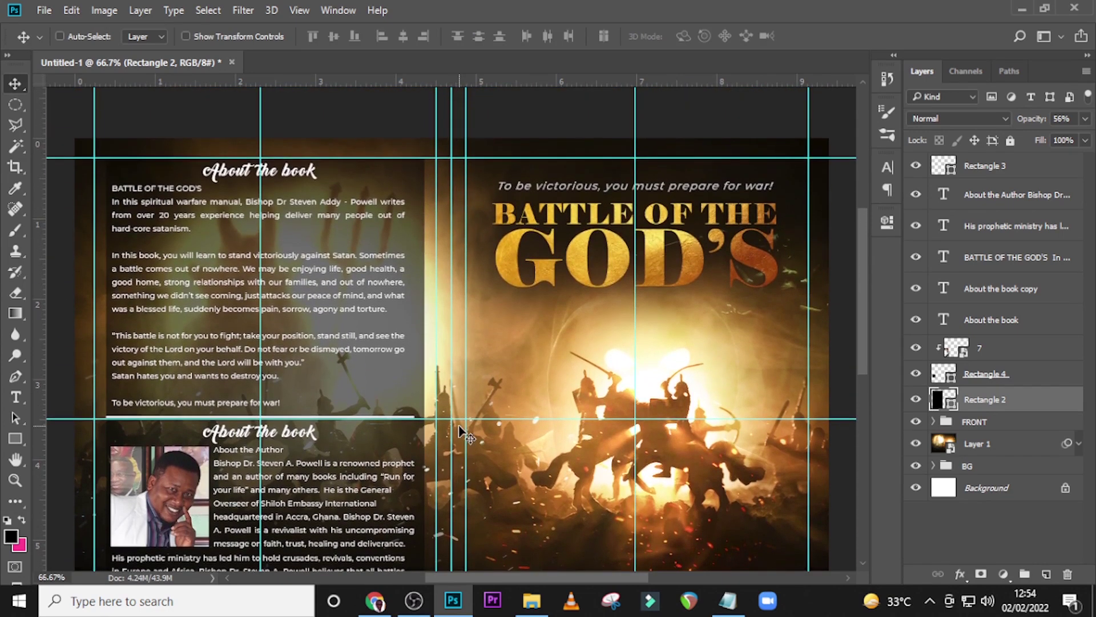
scroll(461, 426, "down", 2)
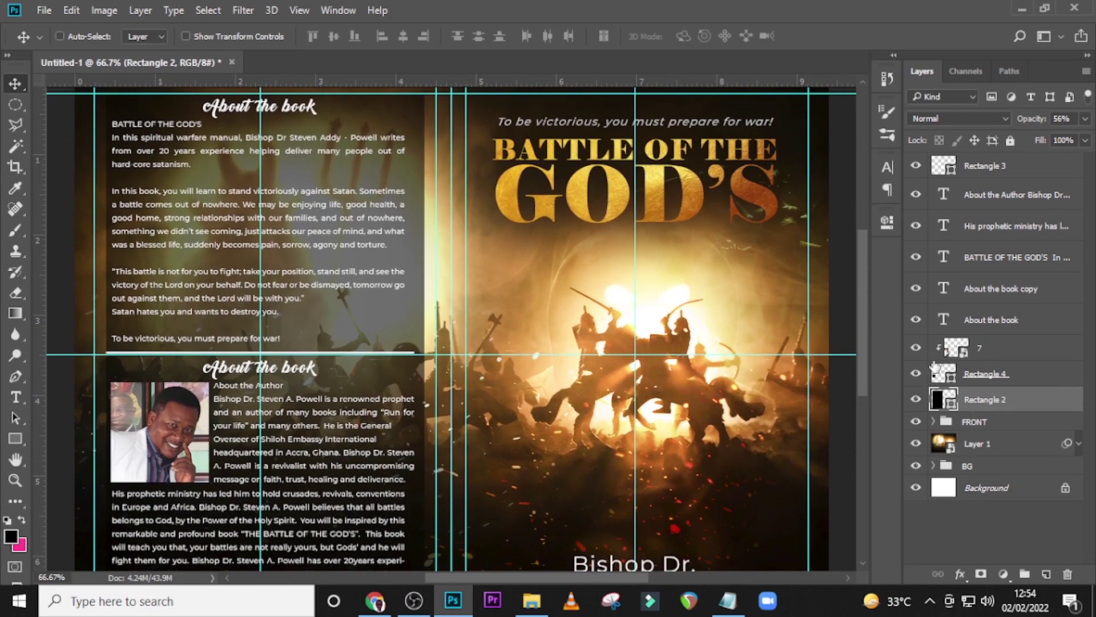
Nudge the back cover's photo, divider and text layers up a few pixels, leaving out the upper "About the book" heading and the dark panel.
left_click(978, 373)
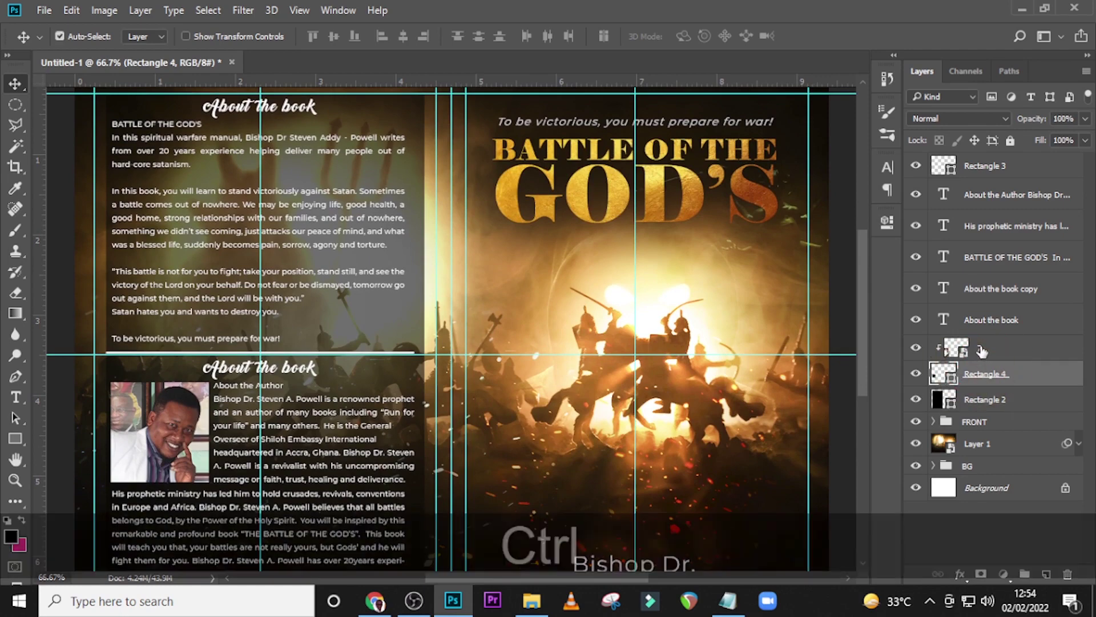
left_click(983, 349, "ctrl")
left_click(988, 318, "ctrl")
left_click(984, 258, "ctrl")
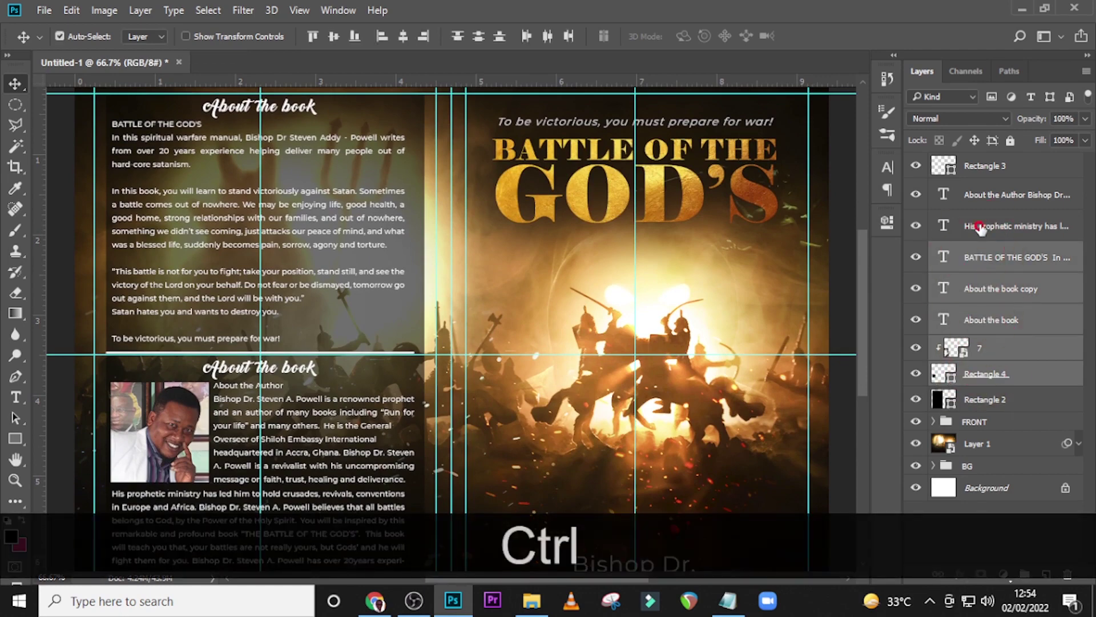
left_click(979, 225, "ctrl")
left_click(974, 194, "ctrl")
left_click(974, 166, "ctrl")
scroll(463, 486, "down", 2)
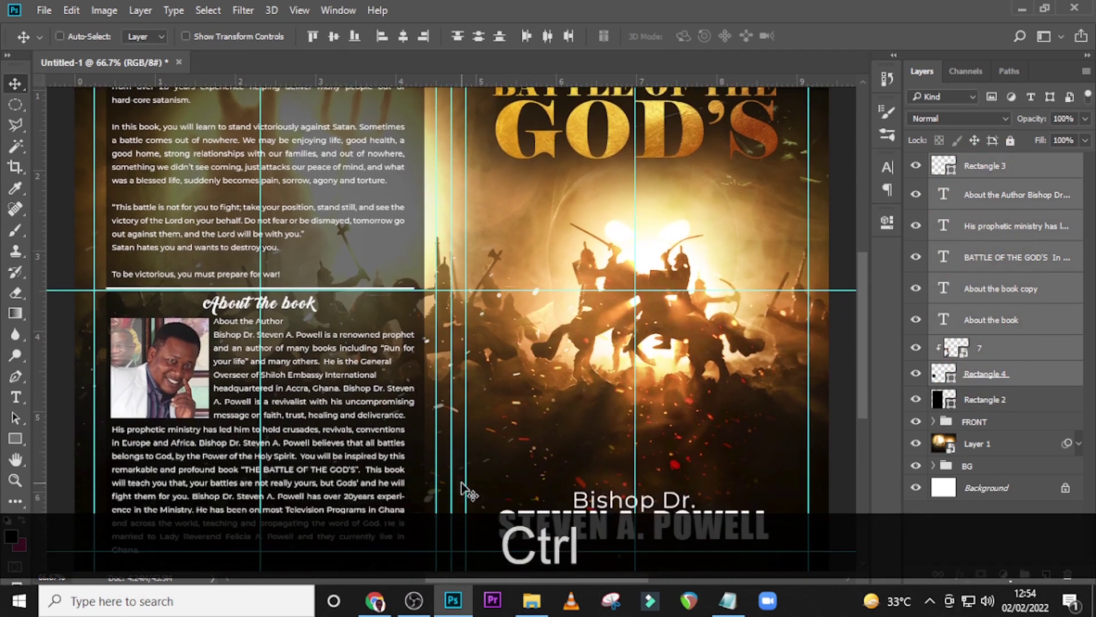
scroll(465, 479, "up", 3)
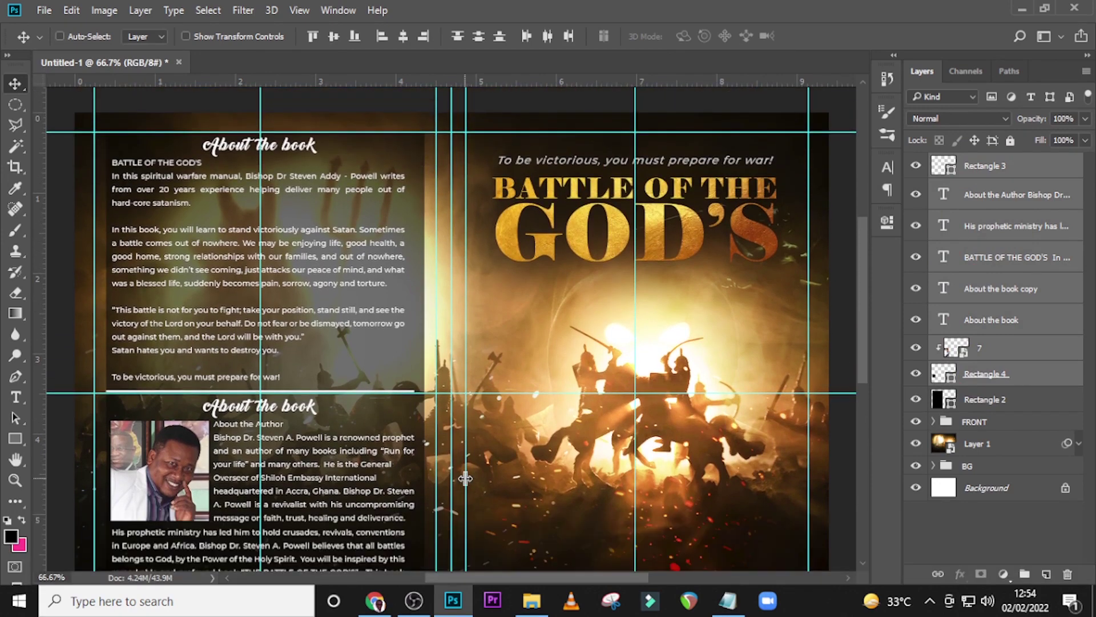
key("ctrl")
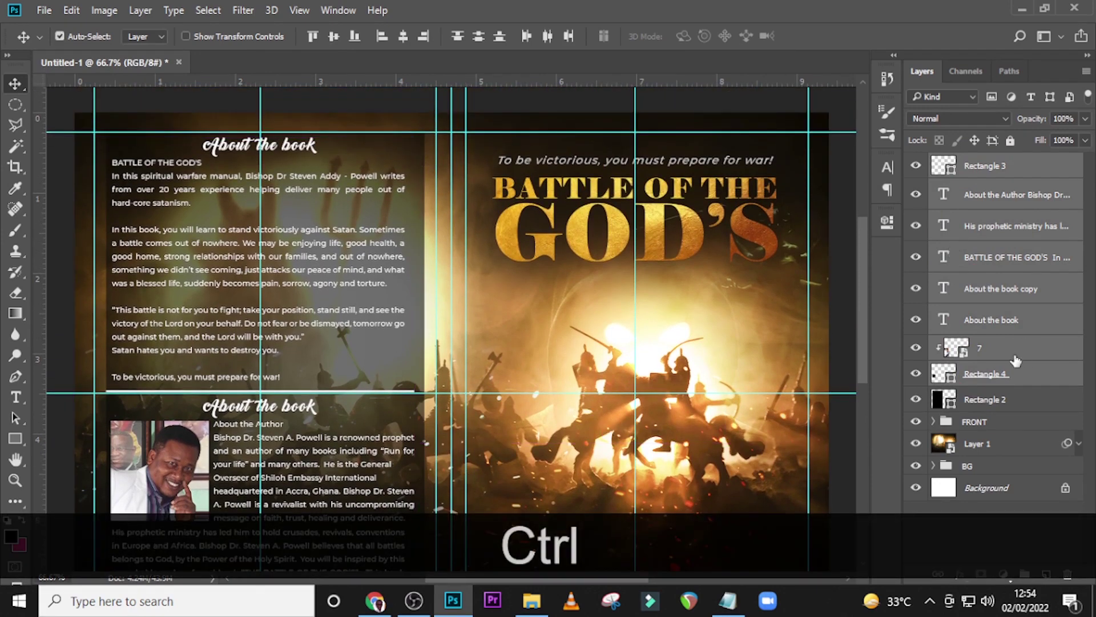
left_click(992, 331, "ctrl")
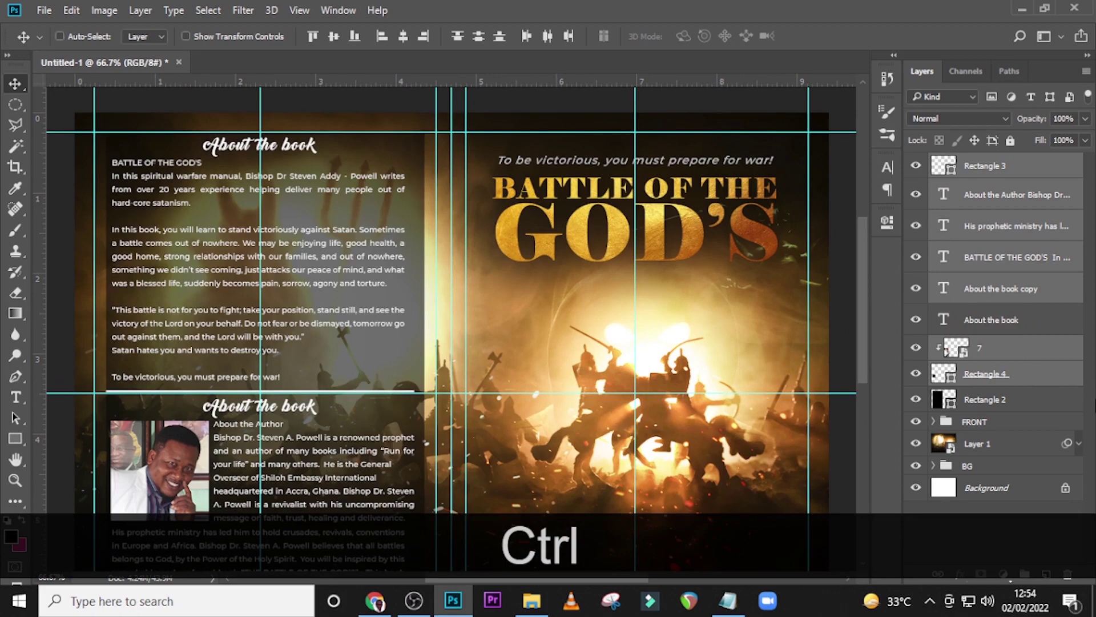
key("Up")
key("Up")
key("Up")
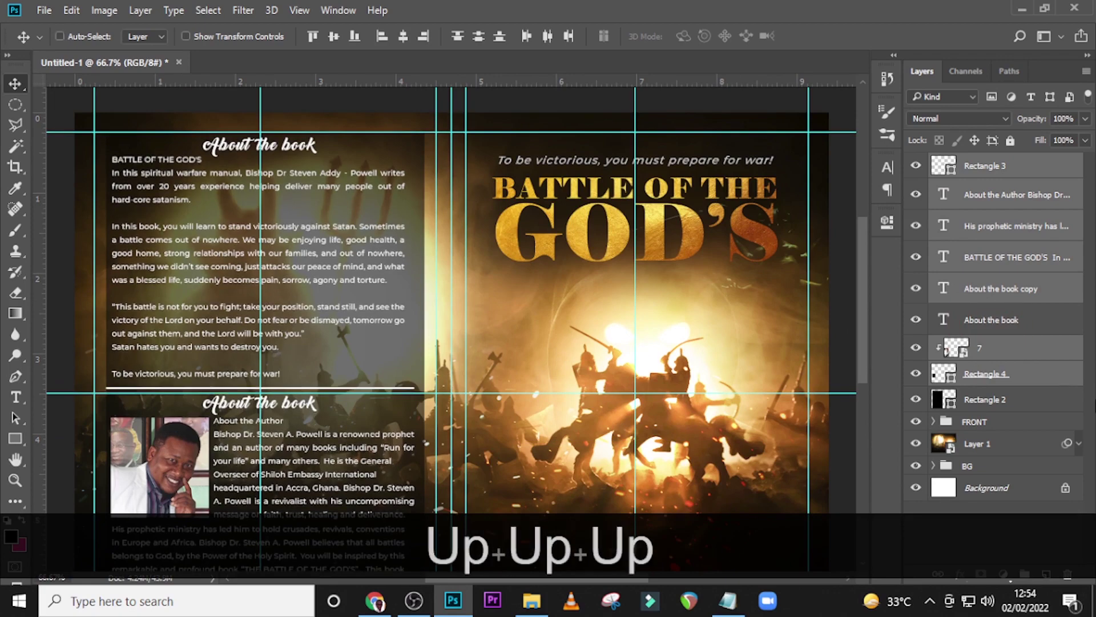
key("Up")
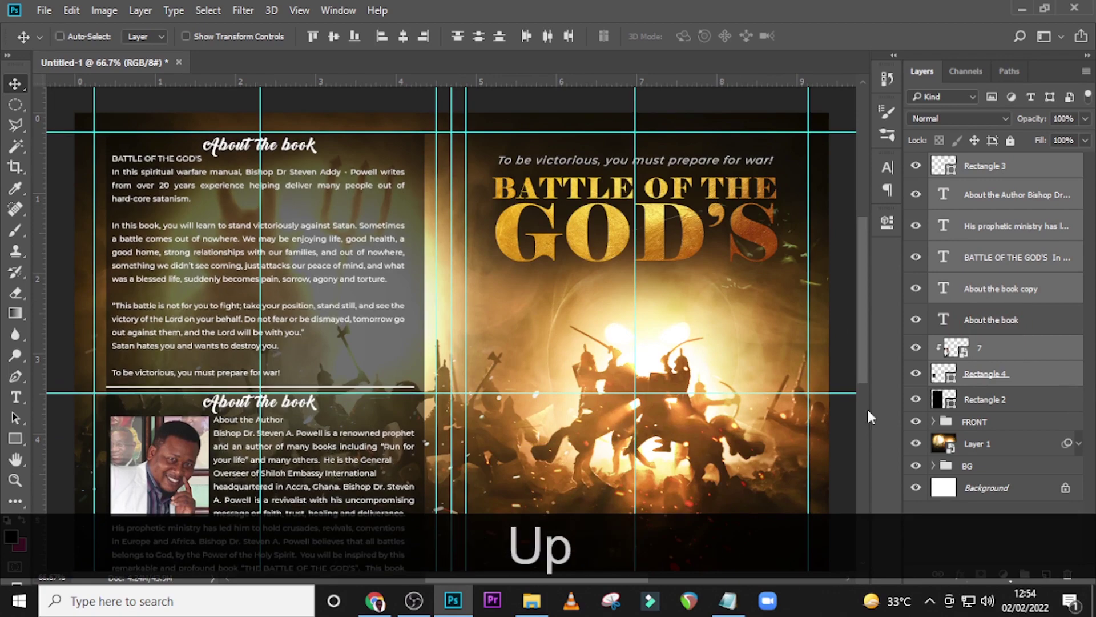
Group the back cover's text, photo, divider and dark panel layers as LEFT, and nudge the group 10 px to the left.
scroll(252, 350, "down", 3)
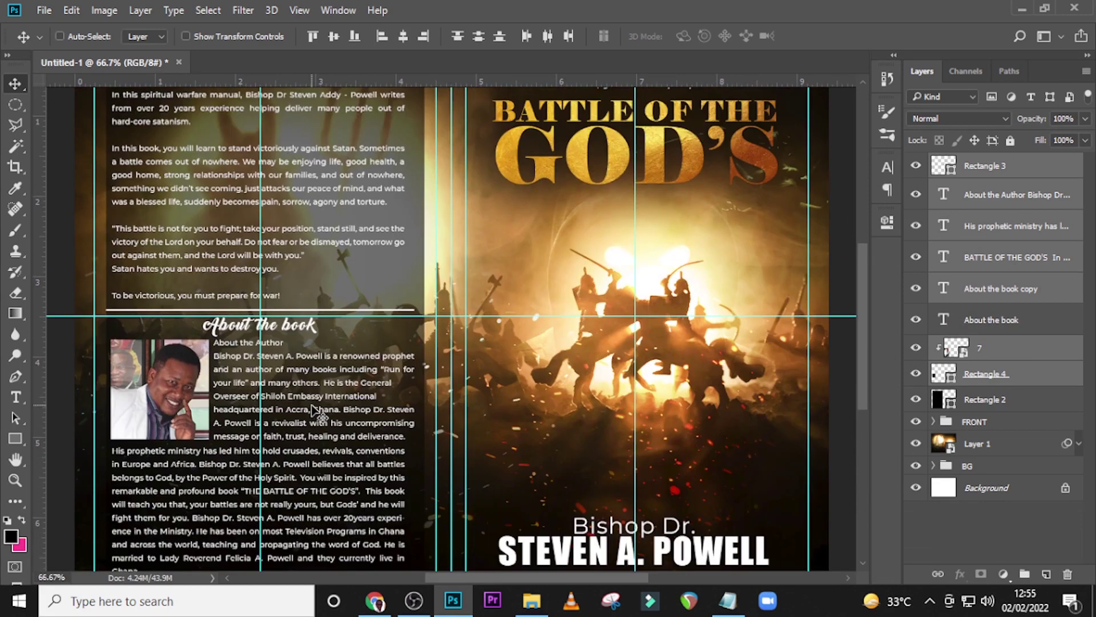
scroll(313, 410, "down", 1)
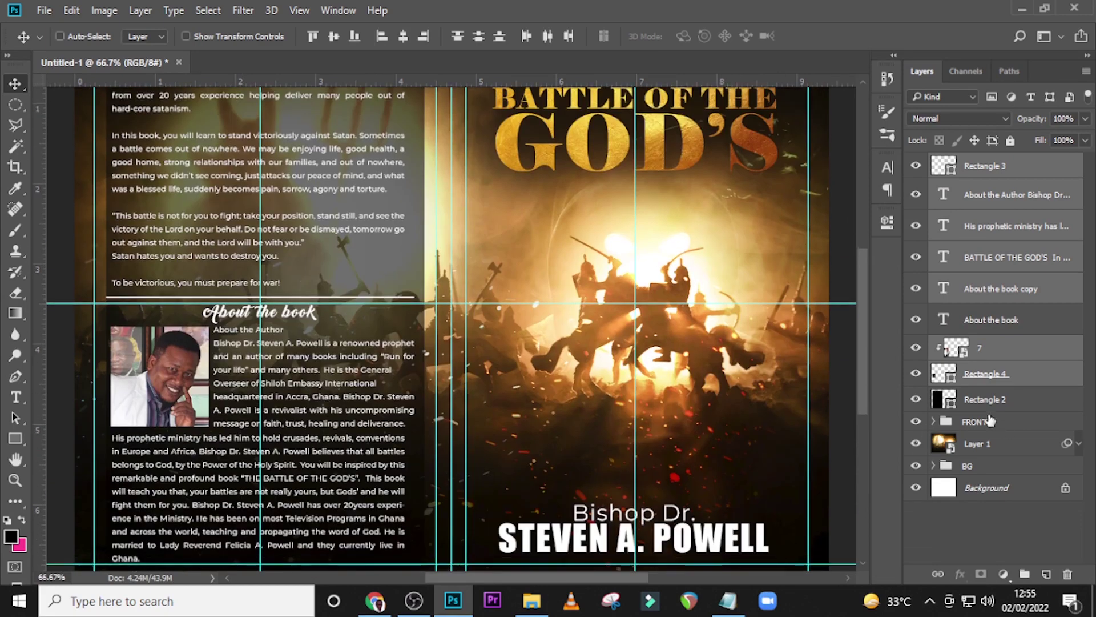
left_click(988, 171)
left_click(981, 374, "shift")
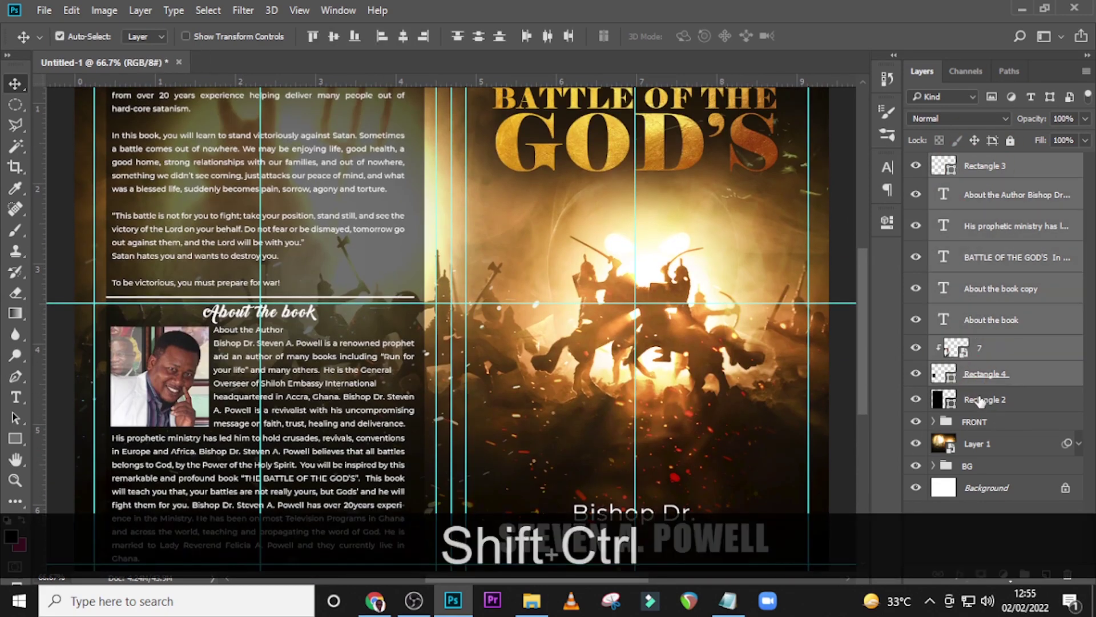
left_click(980, 401, "shift")
key("ctrl+g")
double_click(976, 163)
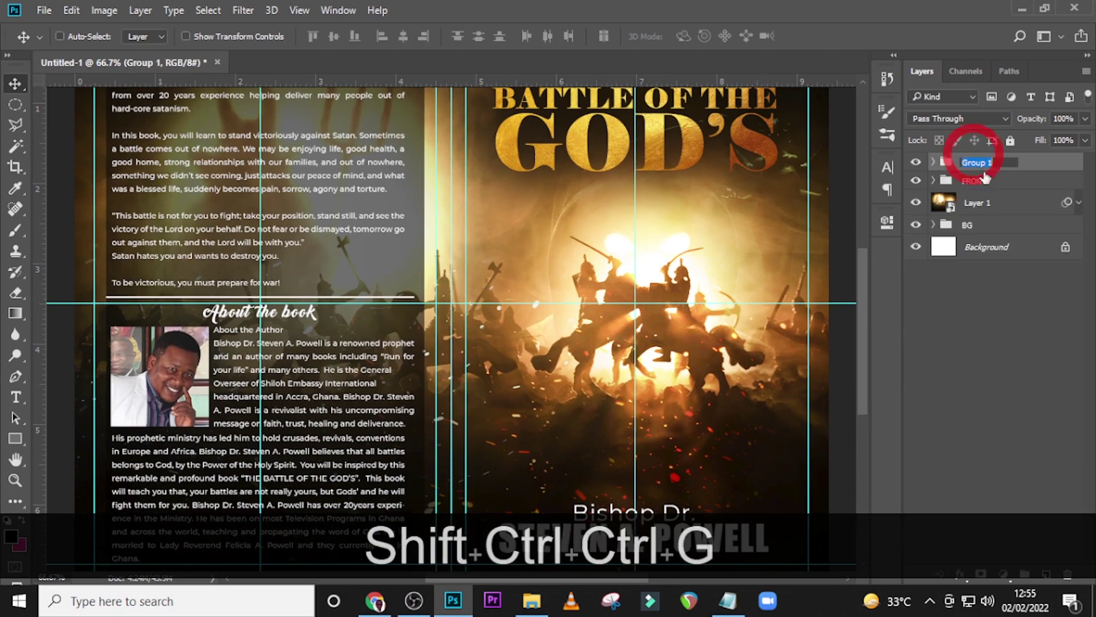
type("LEFT")
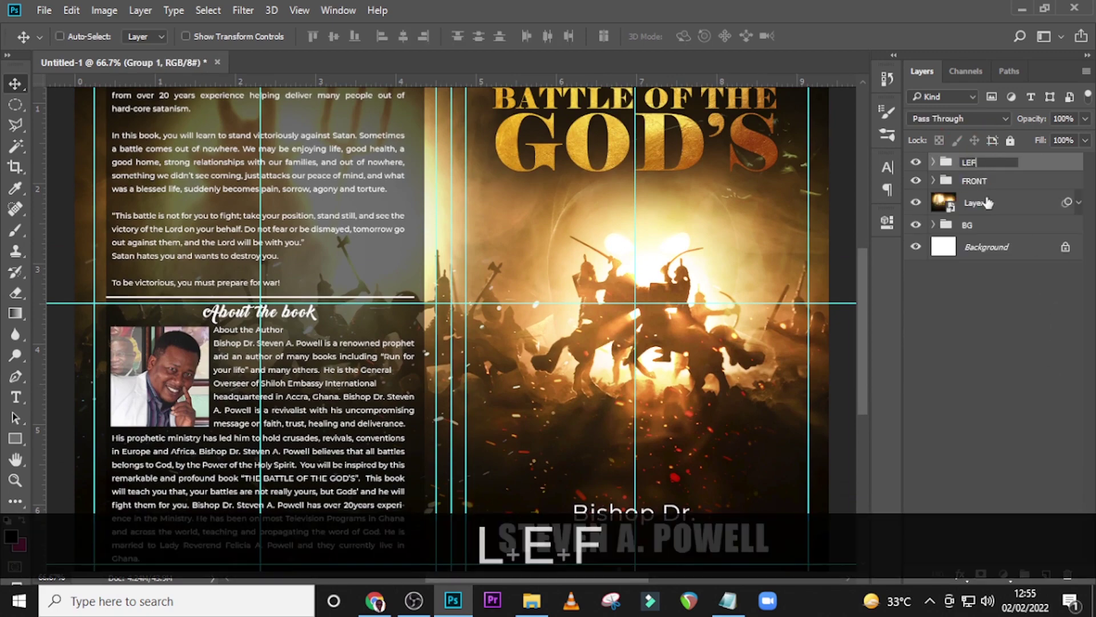
key("Return")
key("shift+Left")
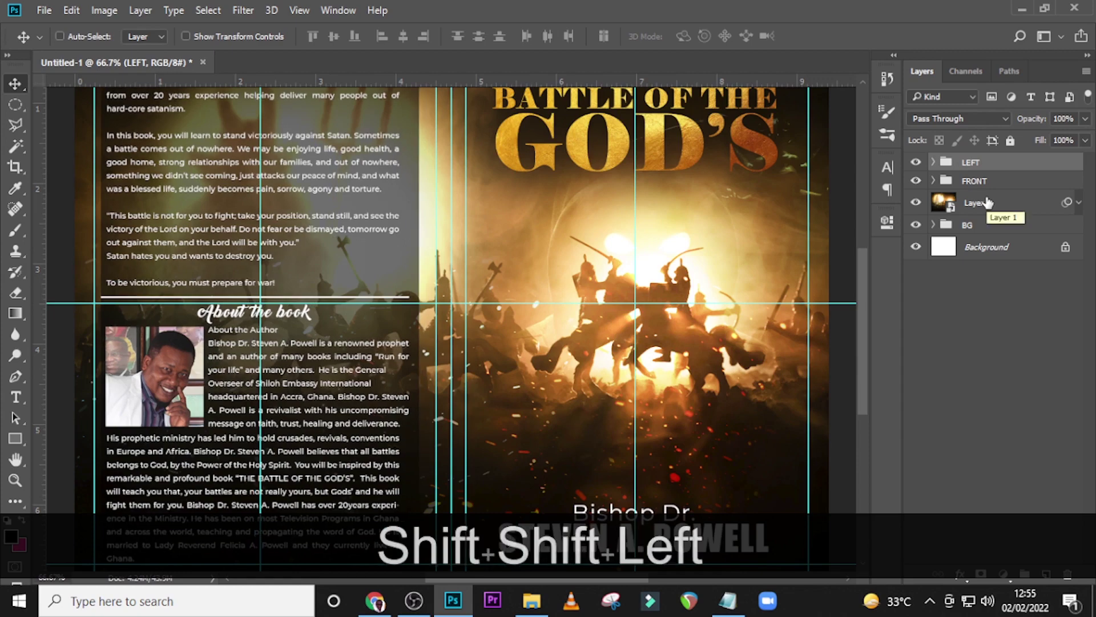
Nudge the LEFT group a further 10 px to the left and check the back cover's text against the guides.
key("shift+Left")
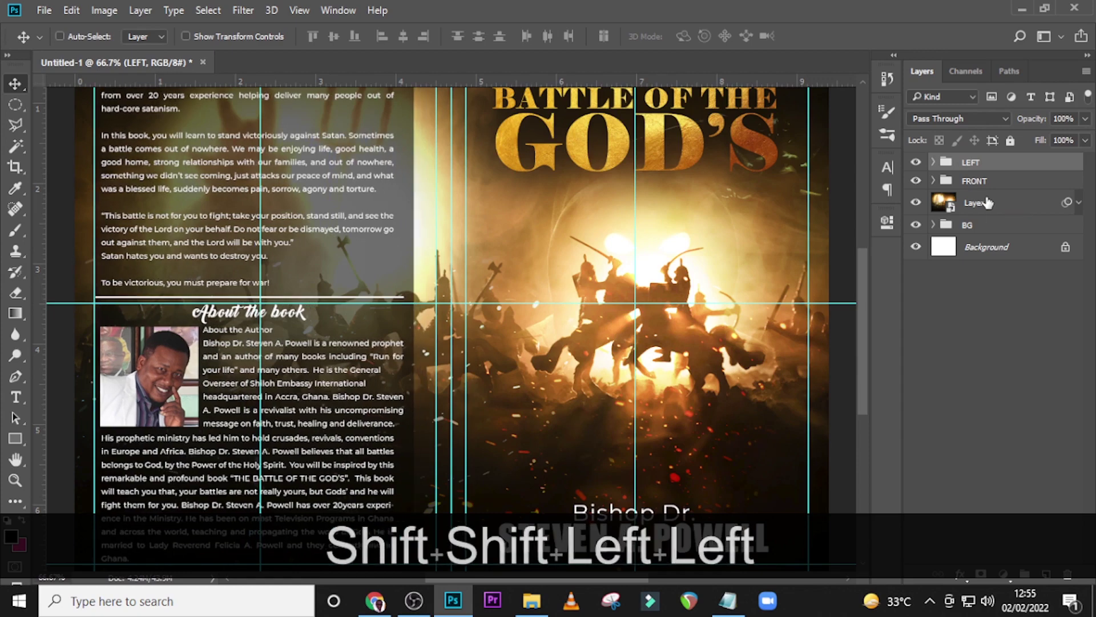
scroll(323, 285, "down", 3)
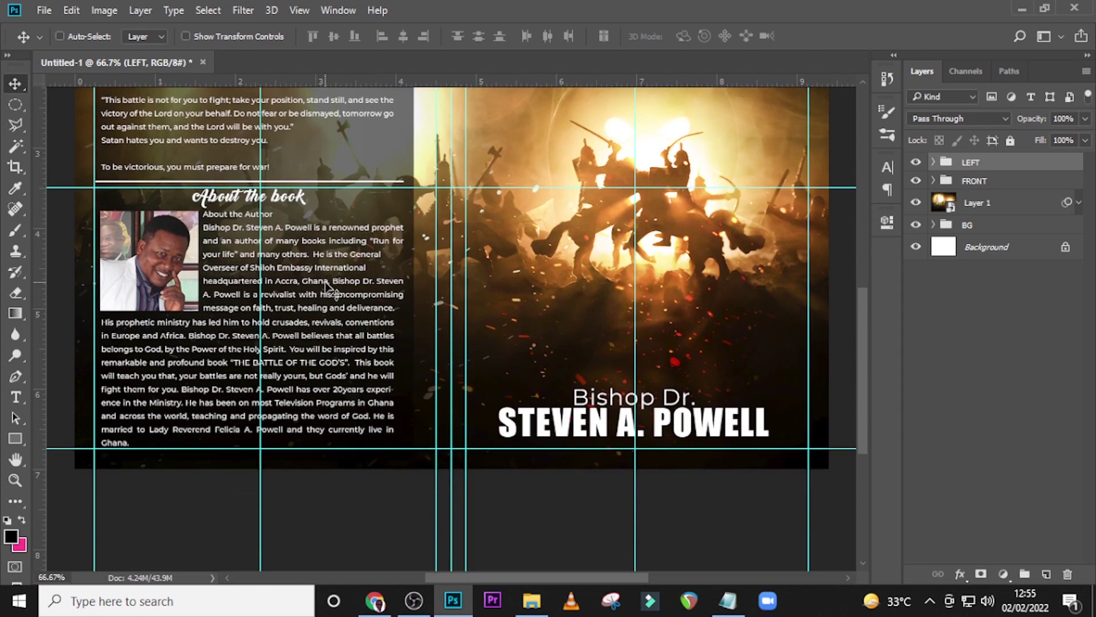
scroll(326, 285, "up", 5)
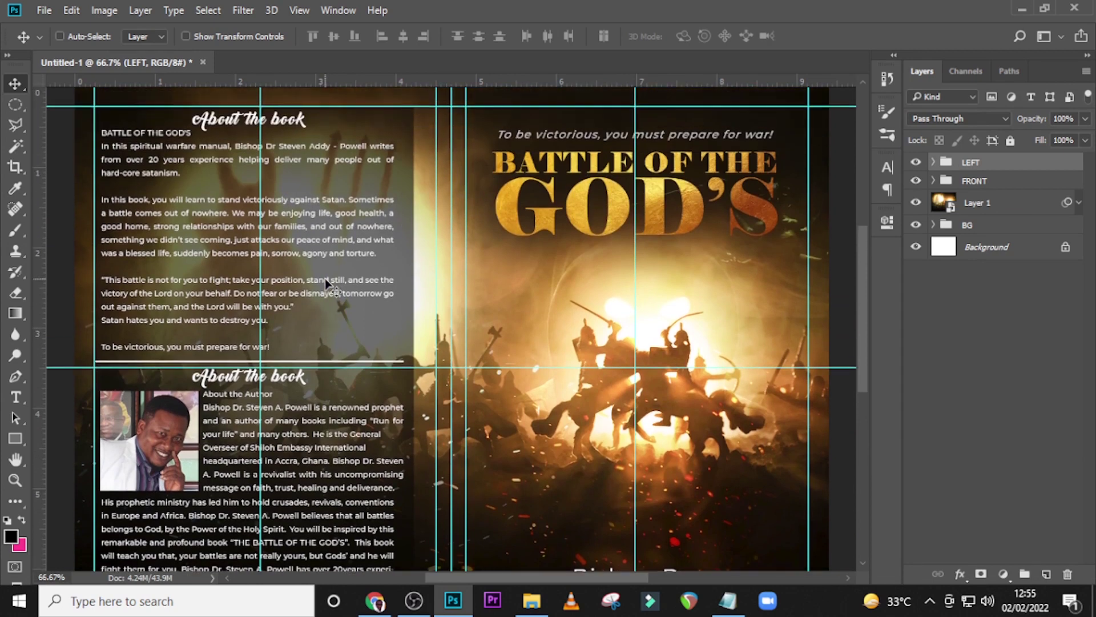
scroll(326, 282, "down", 1)
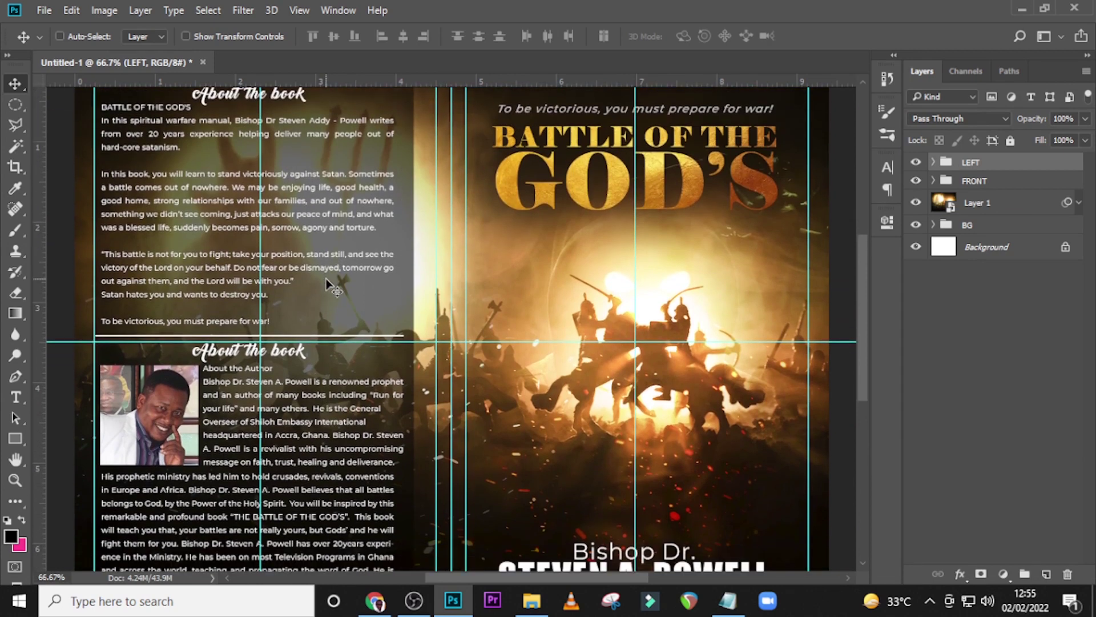
scroll(328, 284, "down", 1)
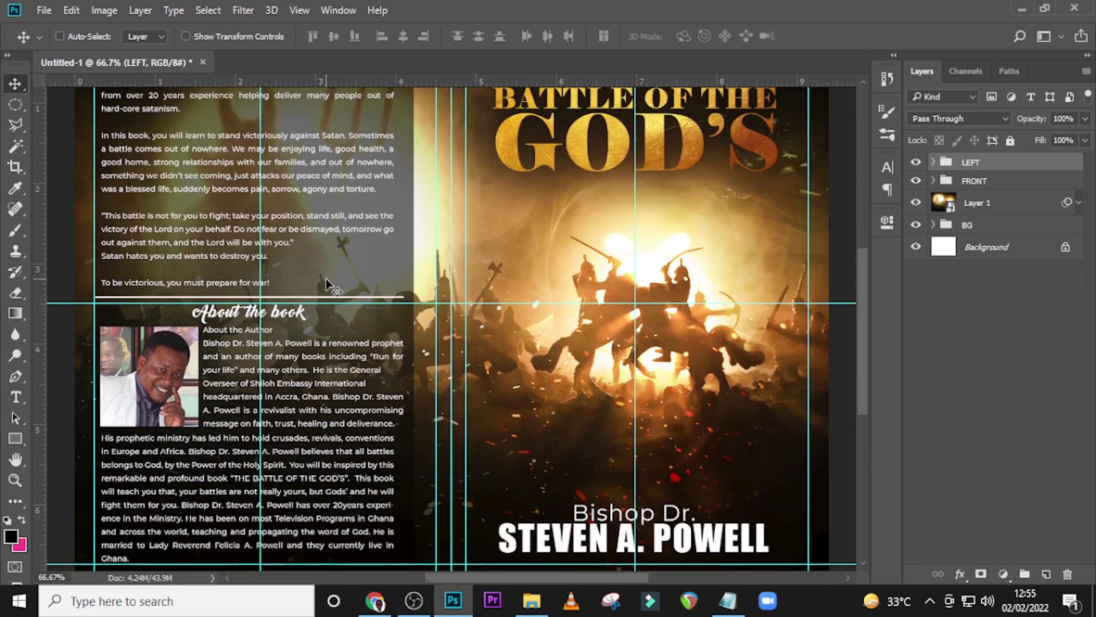
scroll(328, 284, "down", 1)
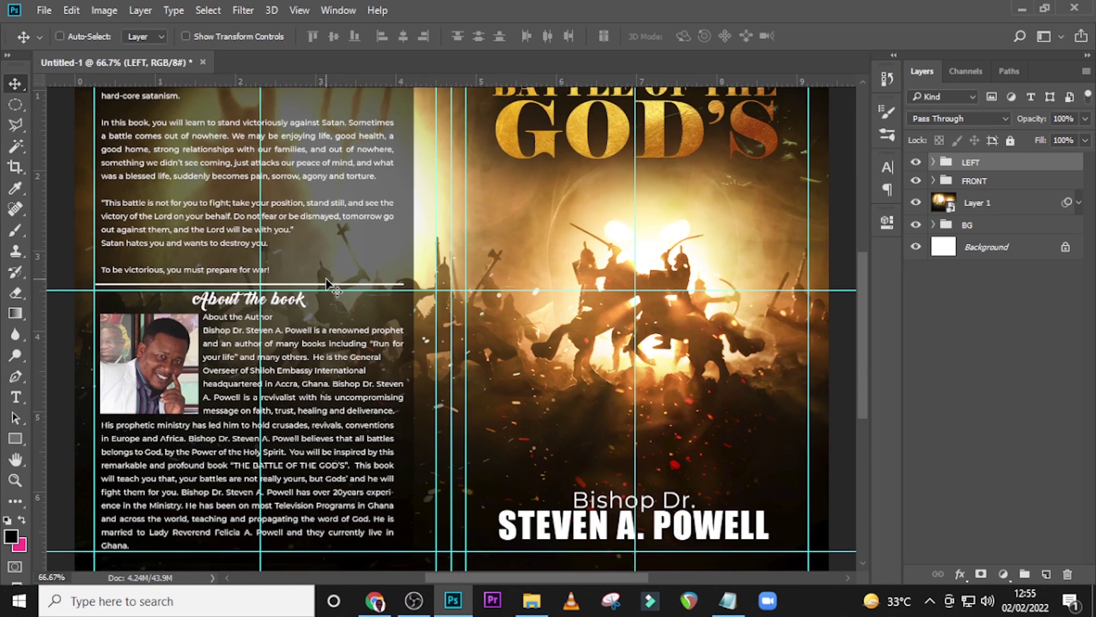
scroll(328, 284, "down", 1)
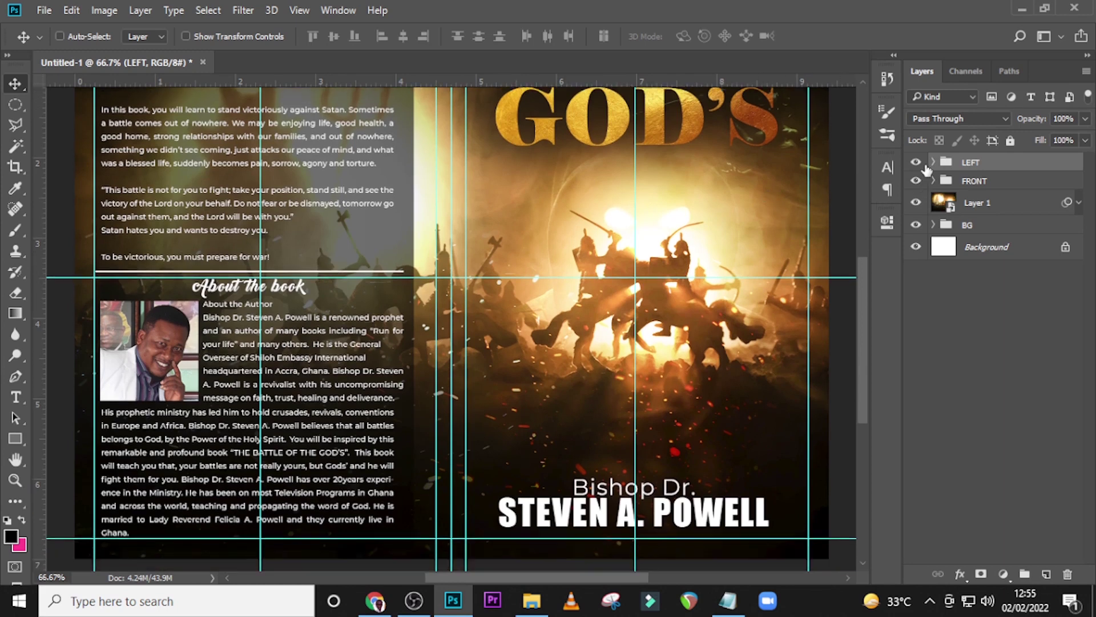
Format the "About the Author" line above the biography as all caps with the SemiBold weight.
left_click(935, 162)
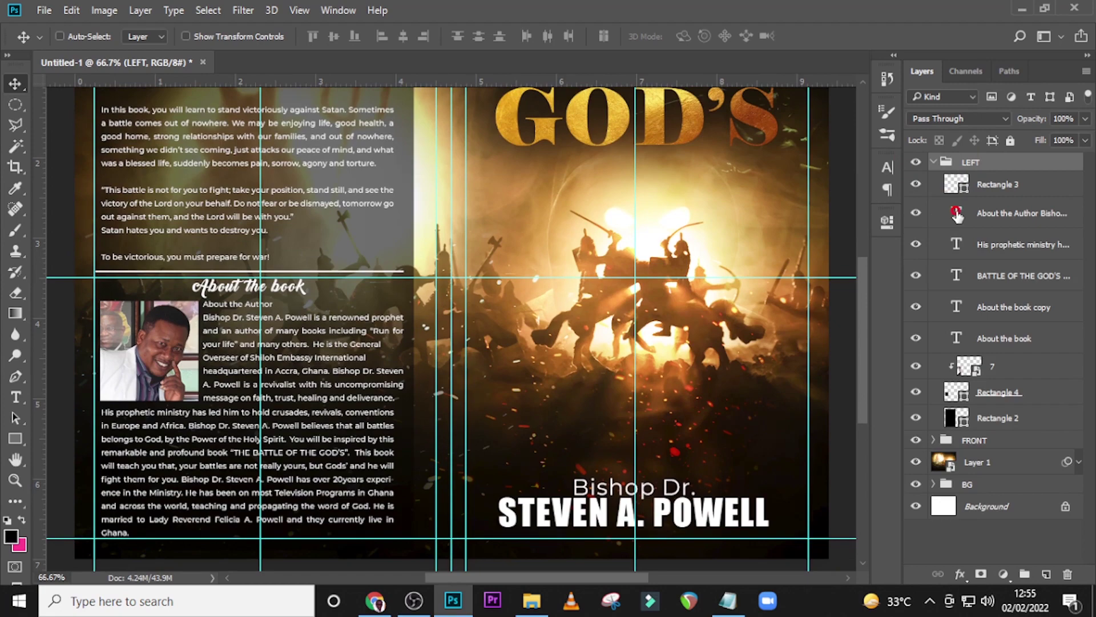
double_click(956, 213)
left_click_drag(275, 303, 153, 286)
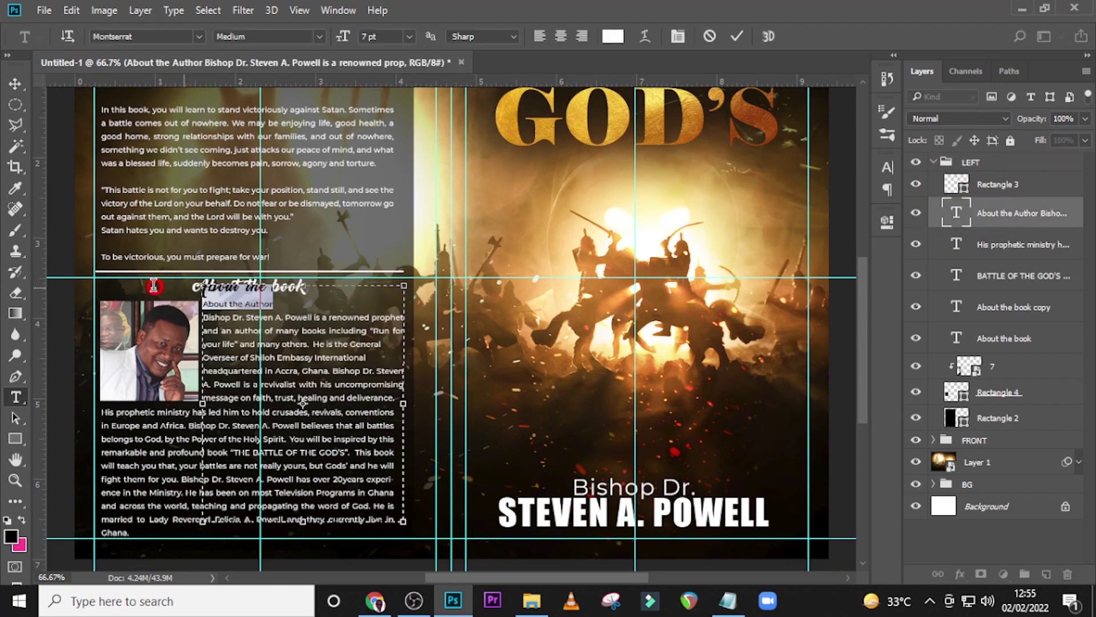
left_click(889, 167)
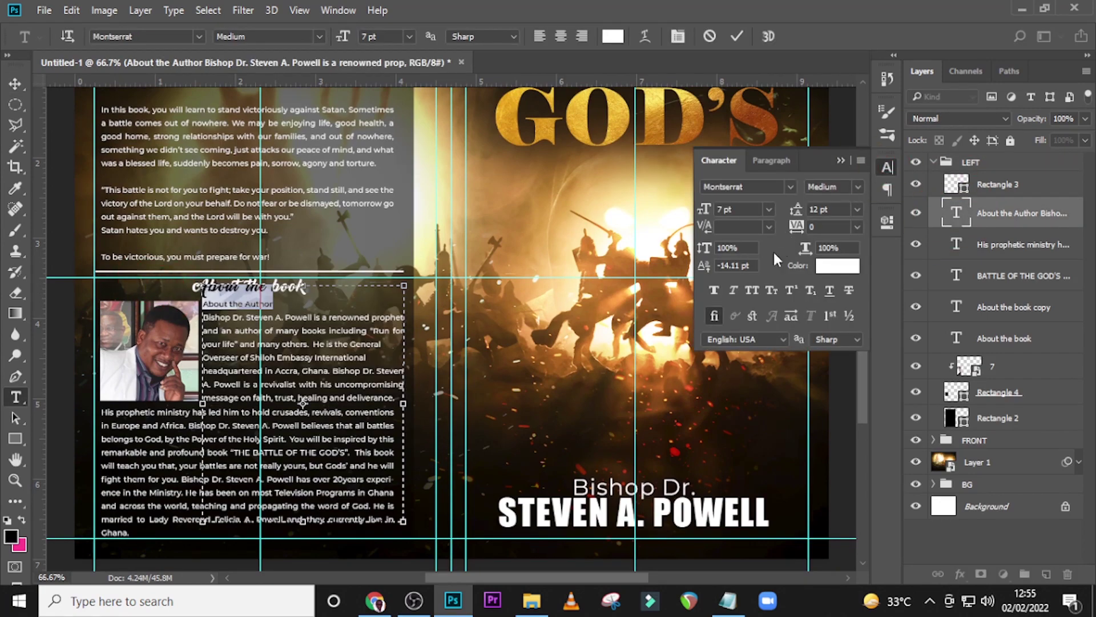
left_click(752, 289)
scroll(429, 255, "up", 2)
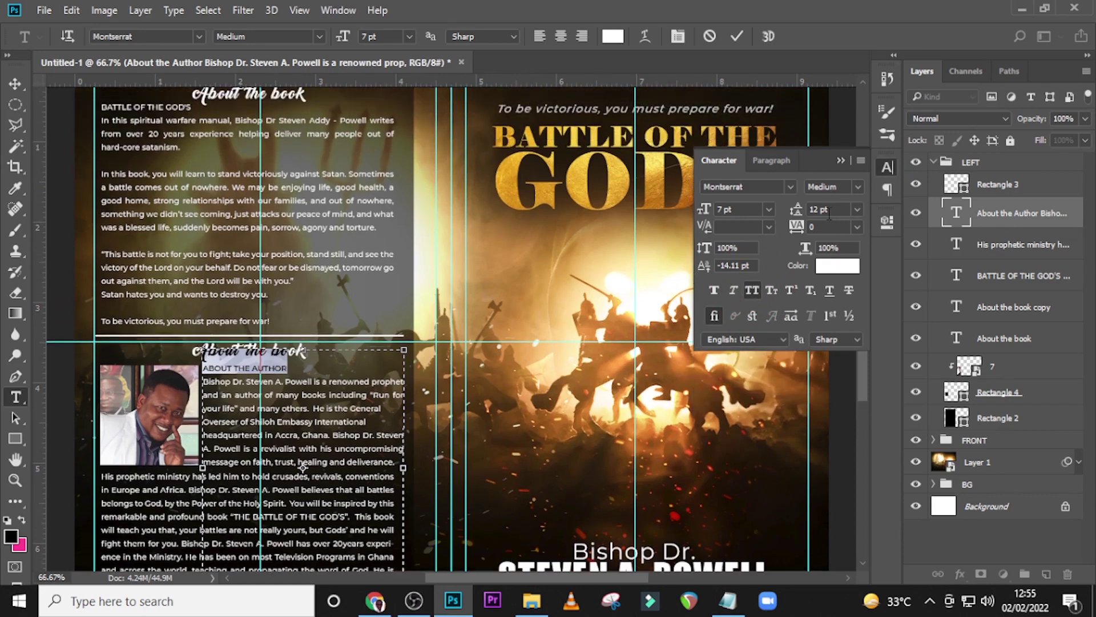
left_click(858, 187)
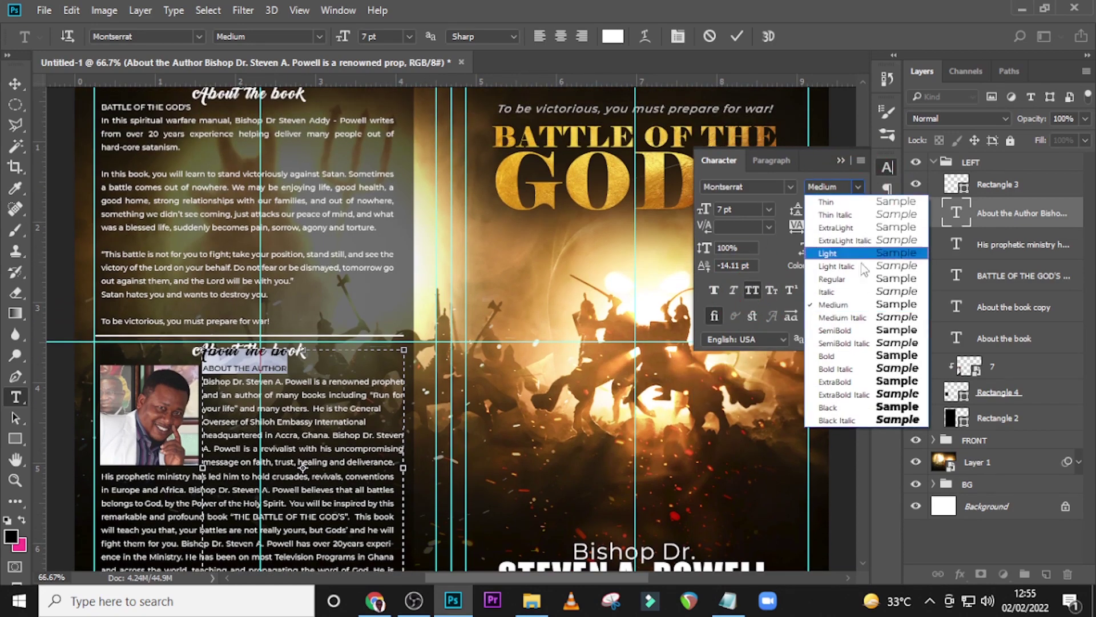
left_click(842, 329)
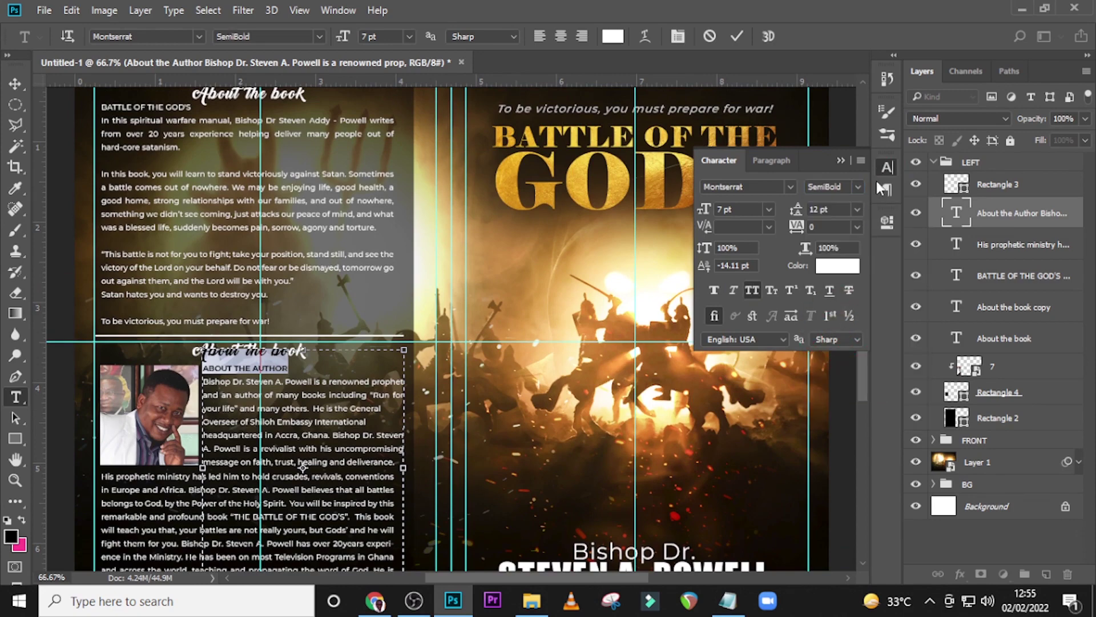
left_click(842, 161)
left_click(969, 216)
key("v")
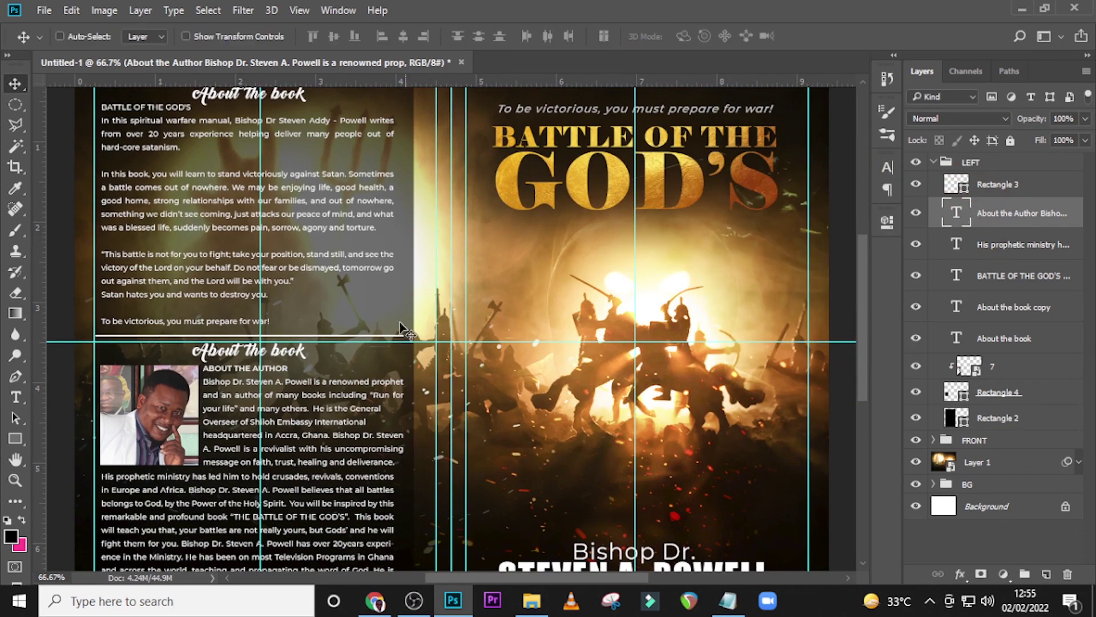
Try a line break before the hyphenated word "experience" in the lower biography paragraph.
scroll(401, 328, "down", 2)
scroll(388, 341, "down", 1)
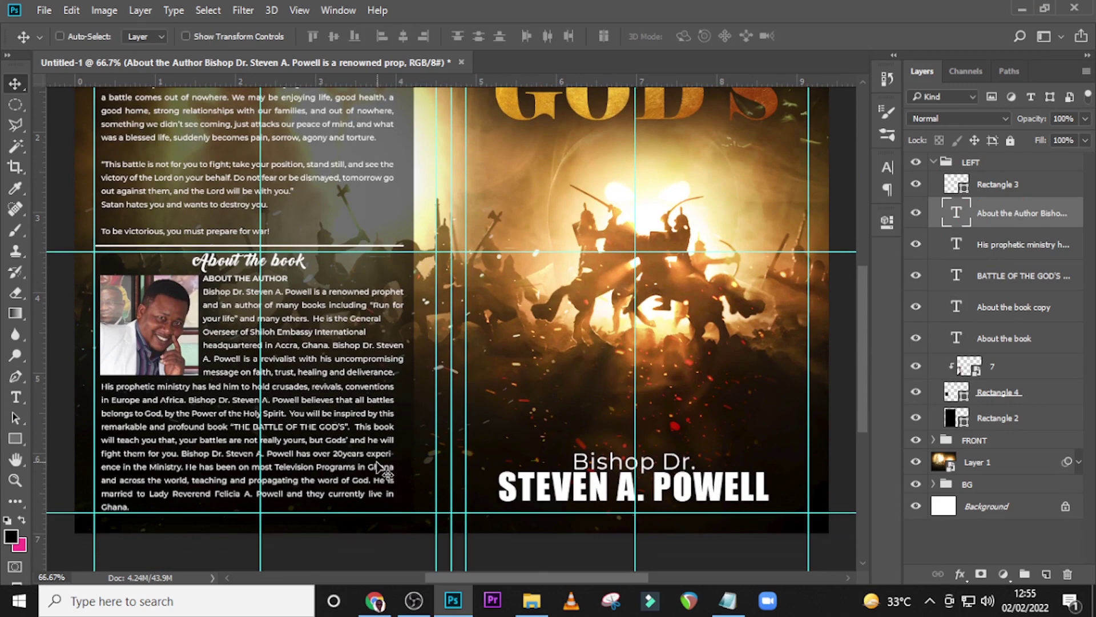
double_click(959, 216)
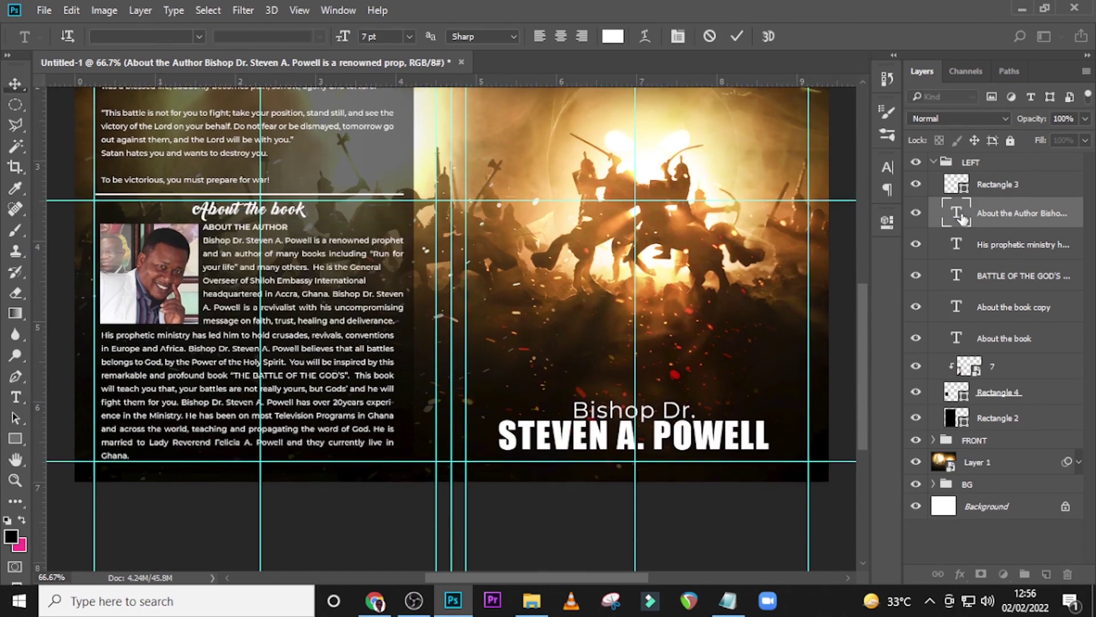
double_click(957, 244)
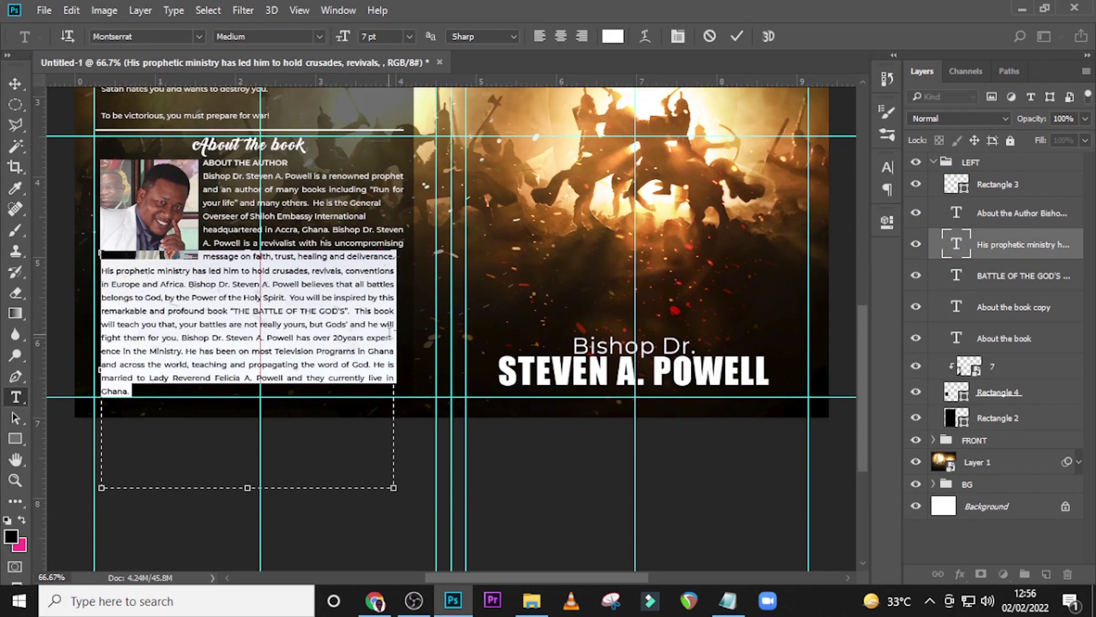
left_click(366, 349)
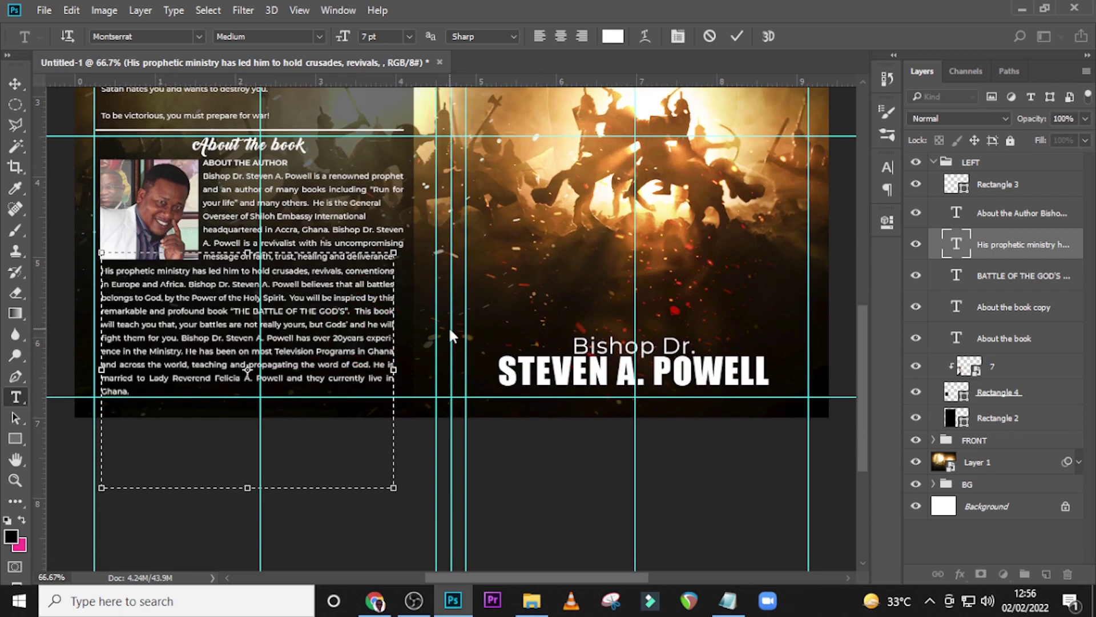
key("Up")
key("ctrl+equal")
key("ctrl+equal")
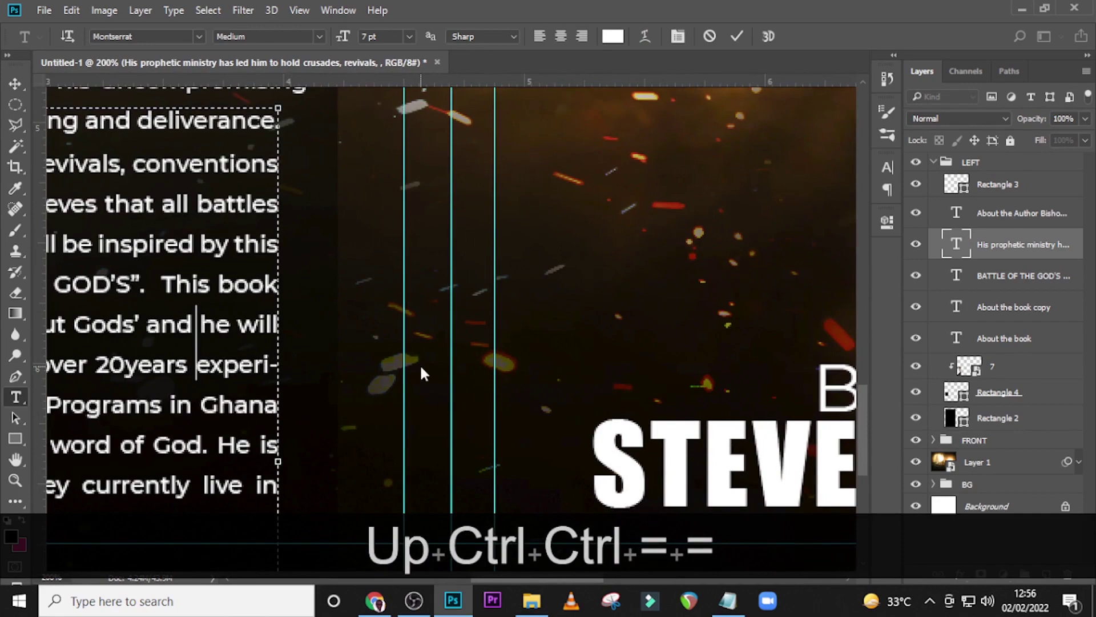
key("Return")
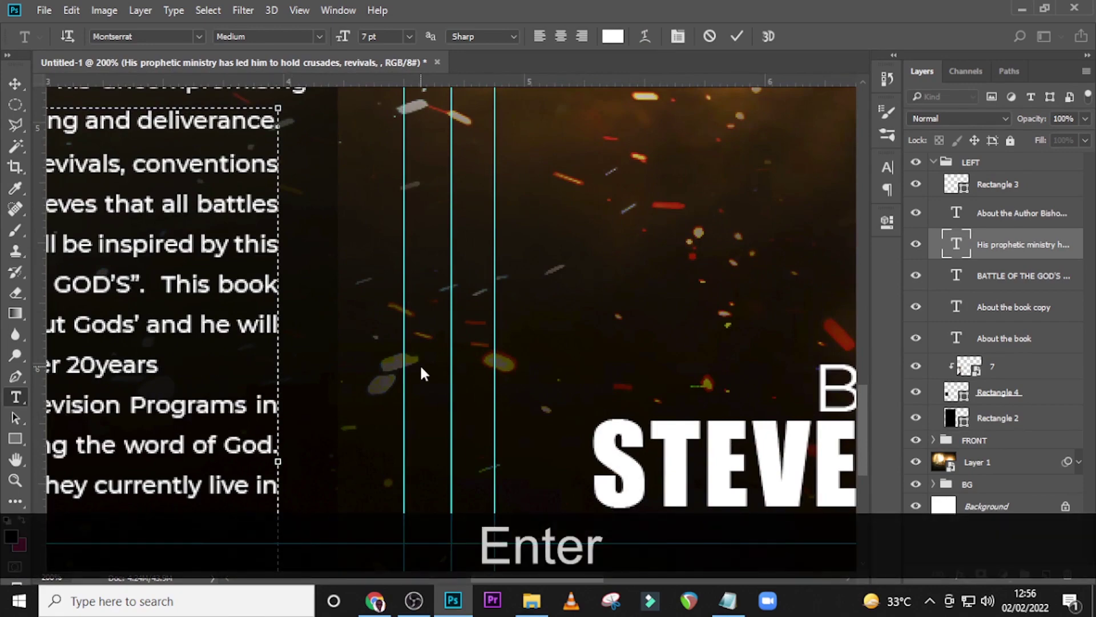
Compare the lower biography paragraph's right edge with the paragraph above, and undo the line break.
scroll(421, 372, "down", 1)
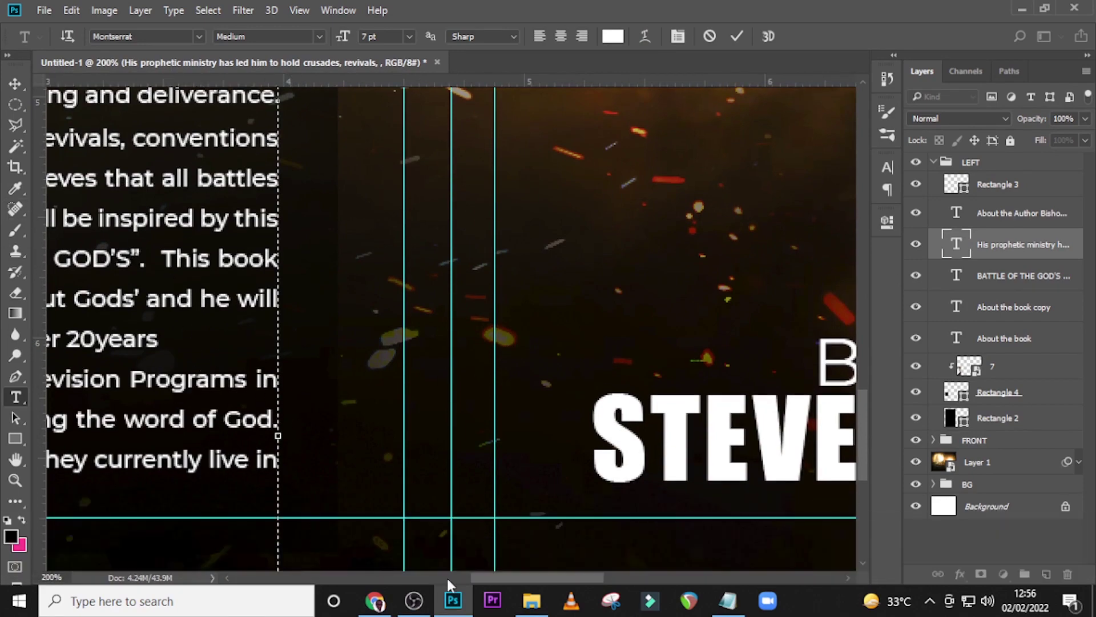
left_click_drag(488, 574, 429, 557)
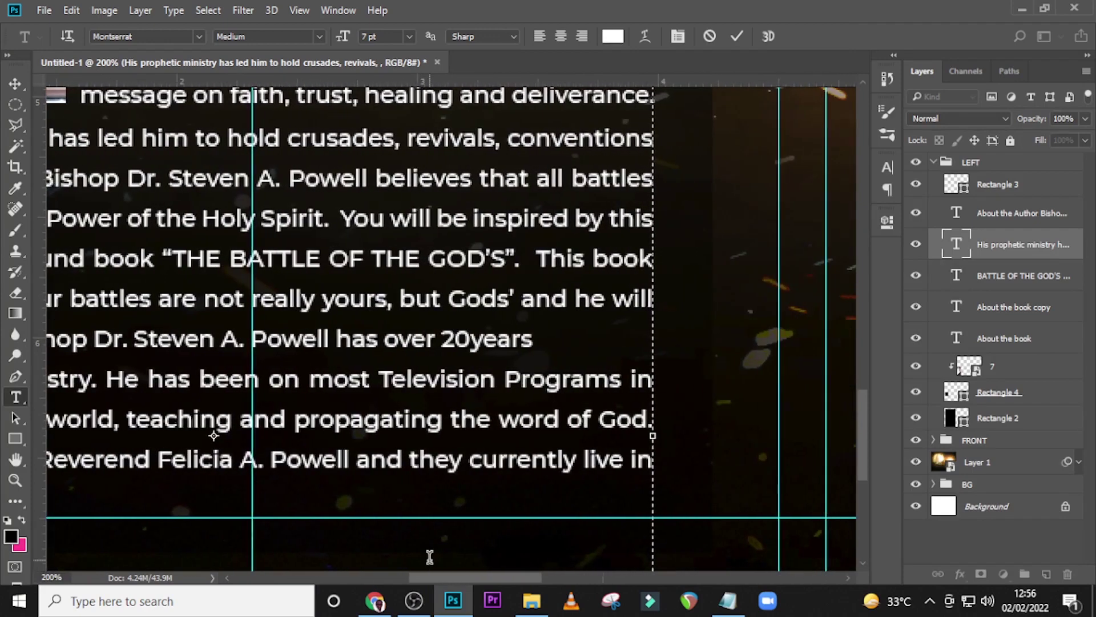
scroll(481, 412, "up", 3)
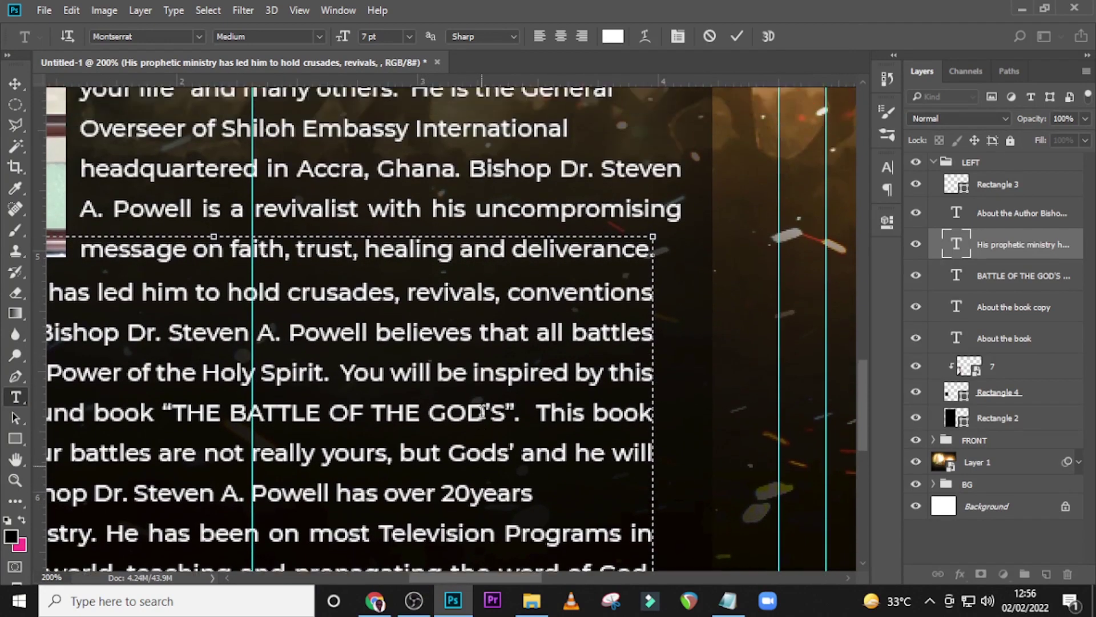
scroll(481, 412, "up", 5)
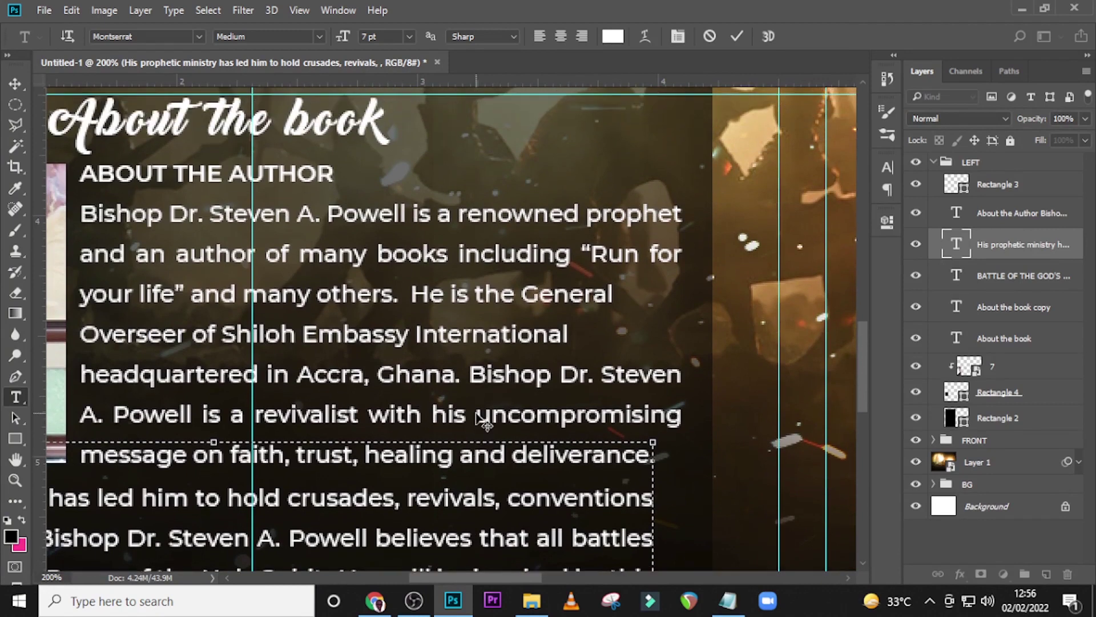
scroll(639, 495, "down", 3)
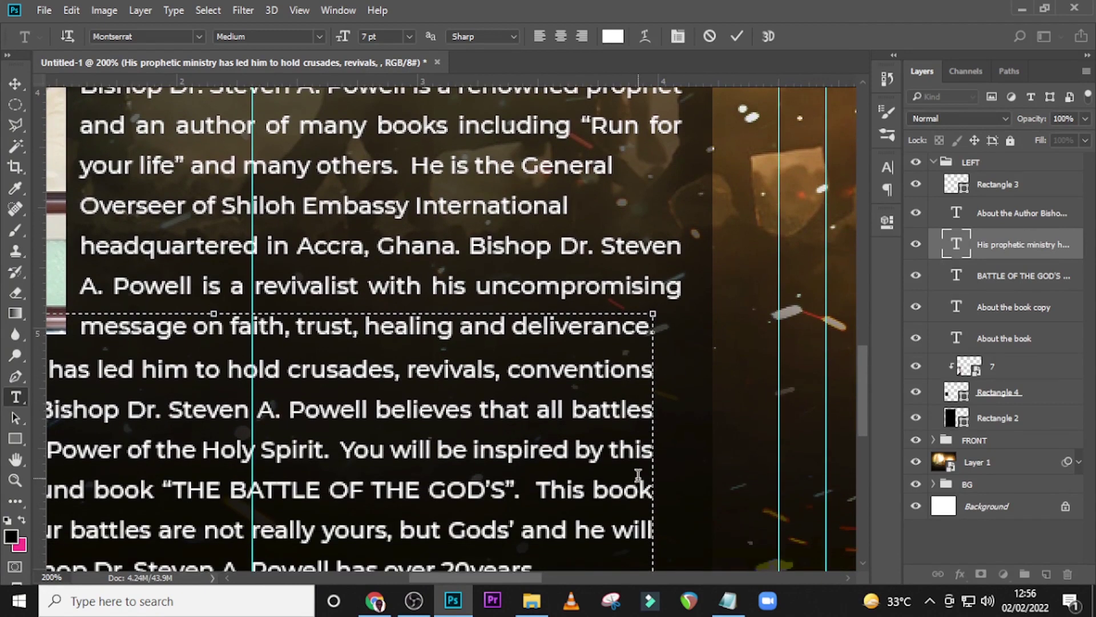
key("ctrl+z")
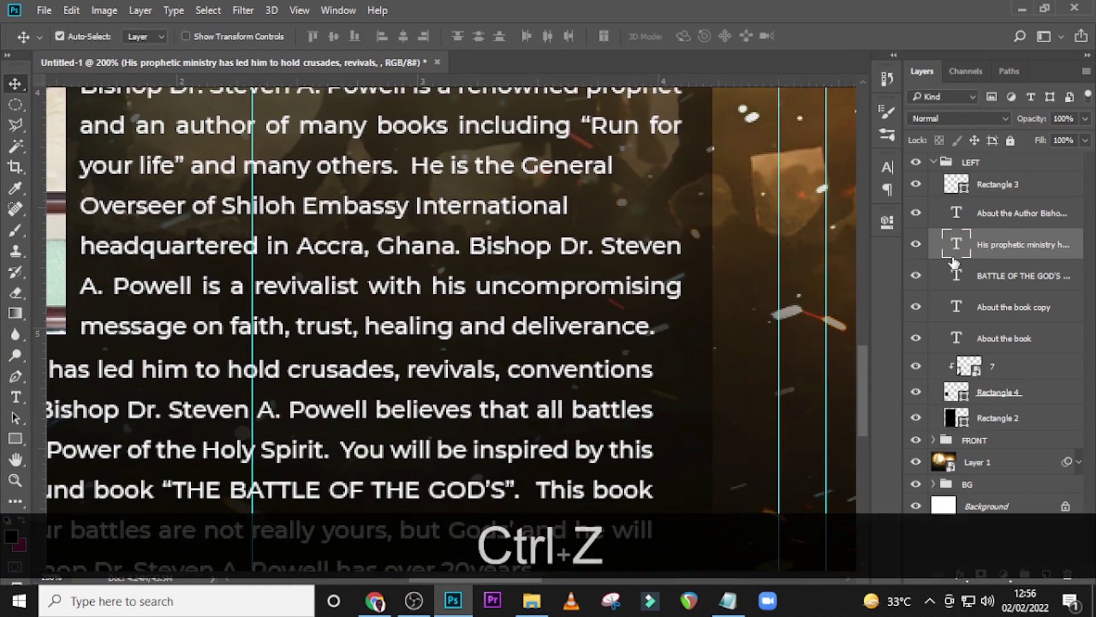
Widen the lower biography paragraph's text box so its right edge lines up with the paragraph above.
scroll(676, 314, "down", 1)
scroll(677, 315, "down", 1)
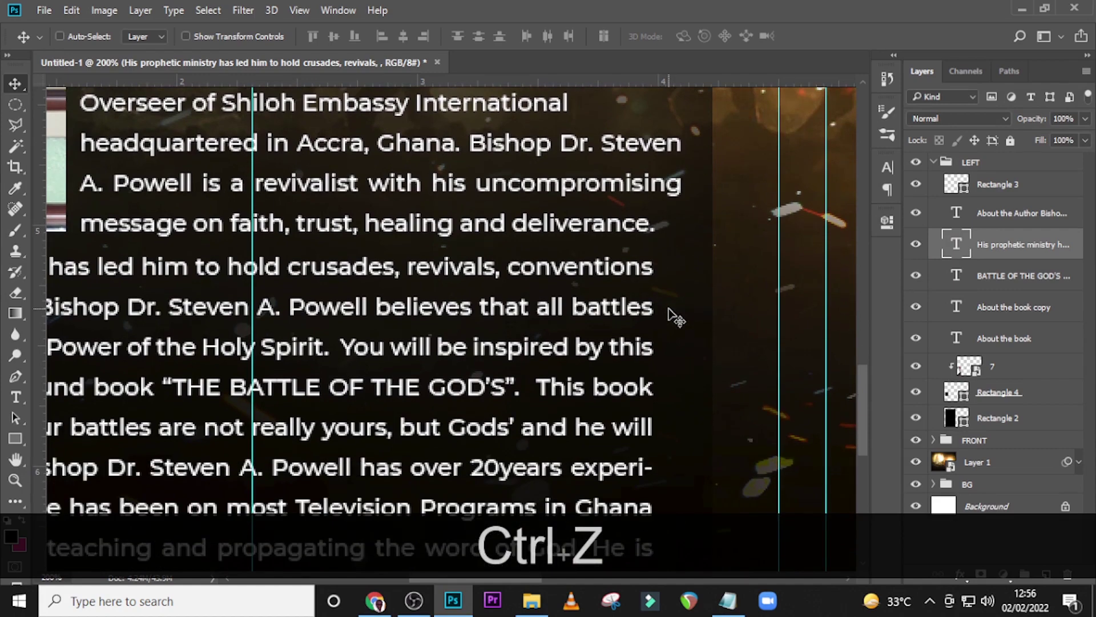
double_click(962, 251)
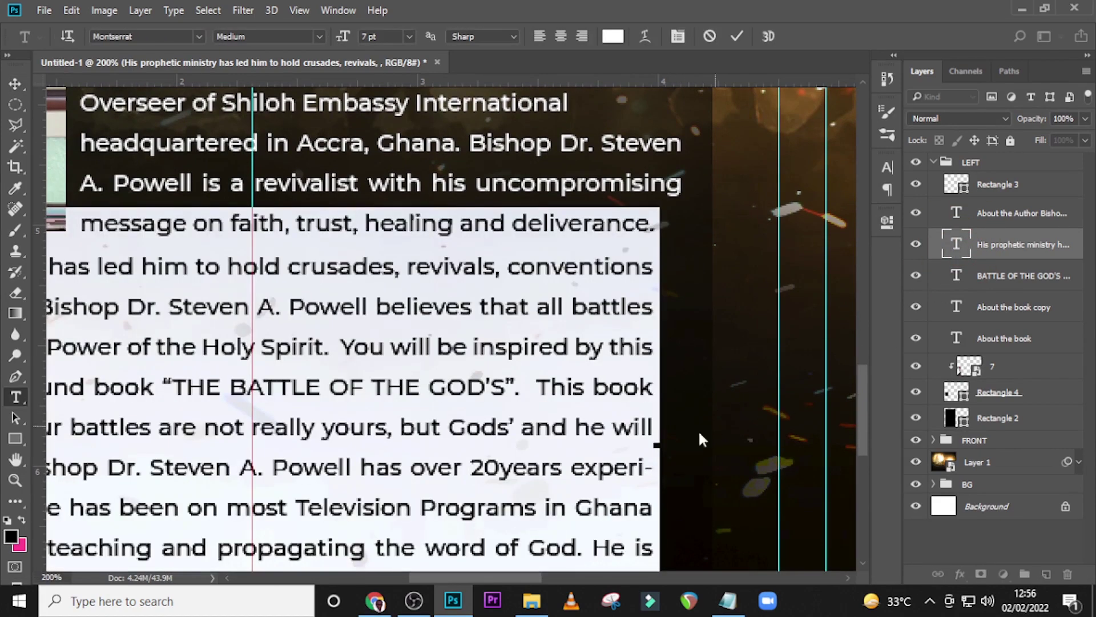
left_click_drag(661, 453, 686, 453)
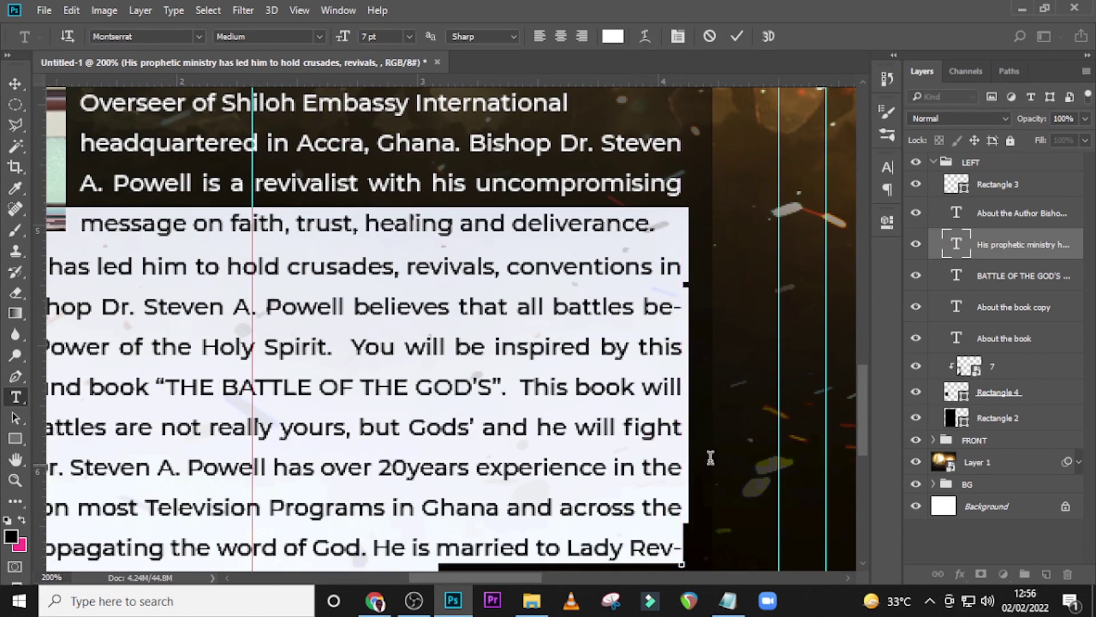
Insert line breaks before "belongs" and "Reverend" in the lower biography paragraph so neither word is hyphenated.
left_click(656, 307)
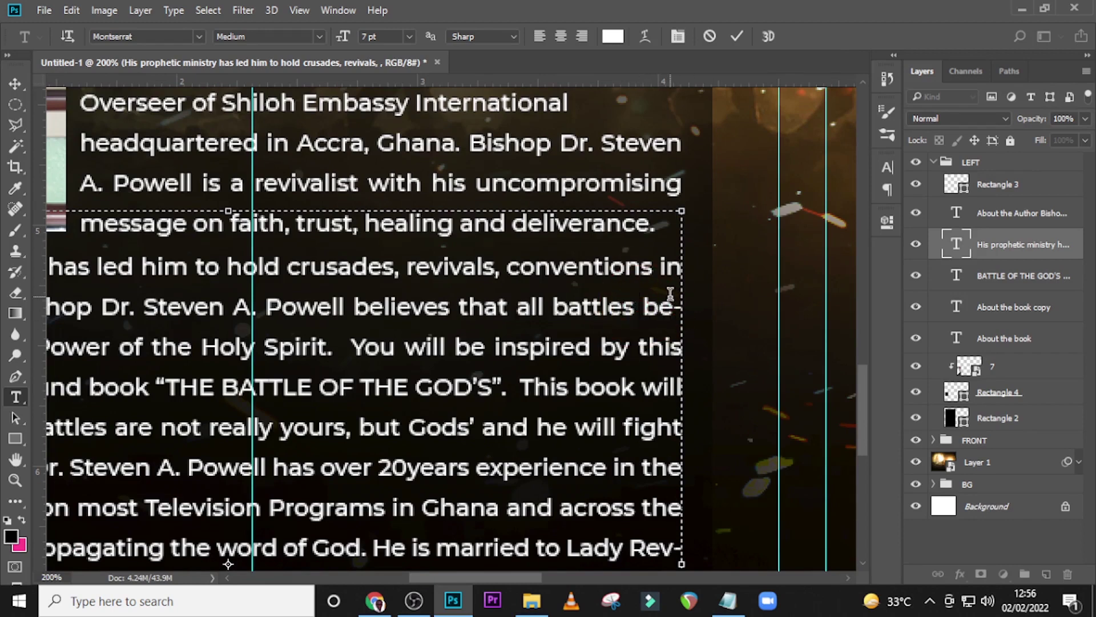
key("Up")
key("Right")
key("Return")
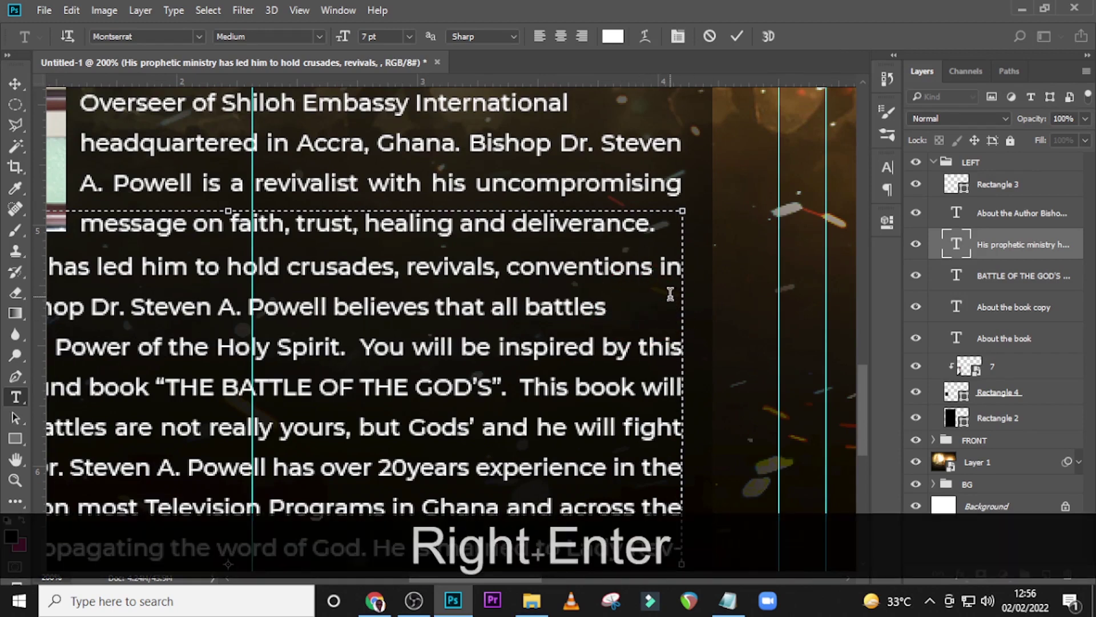
scroll(639, 320, "down", 4)
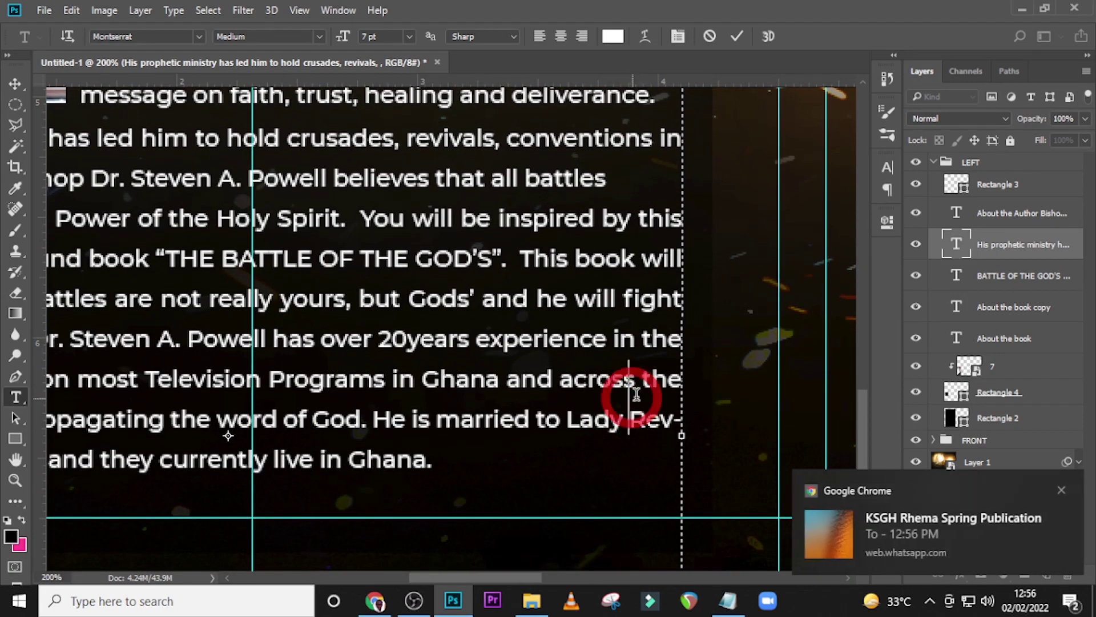
key("Return")
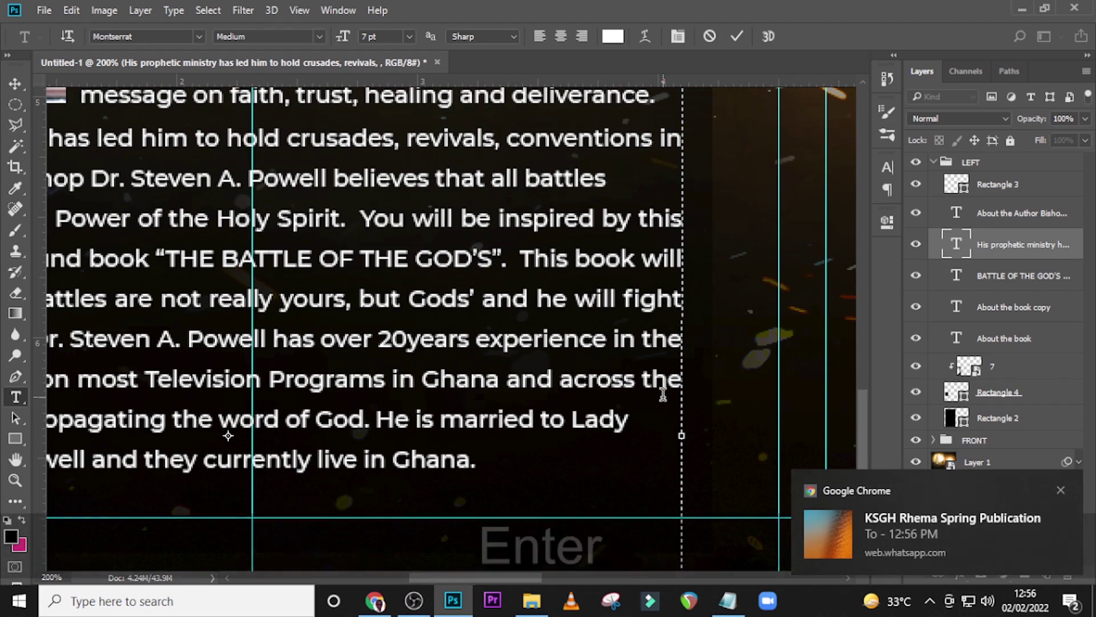
scroll(633, 351, "up", 1)
scroll(632, 351, "up", 5)
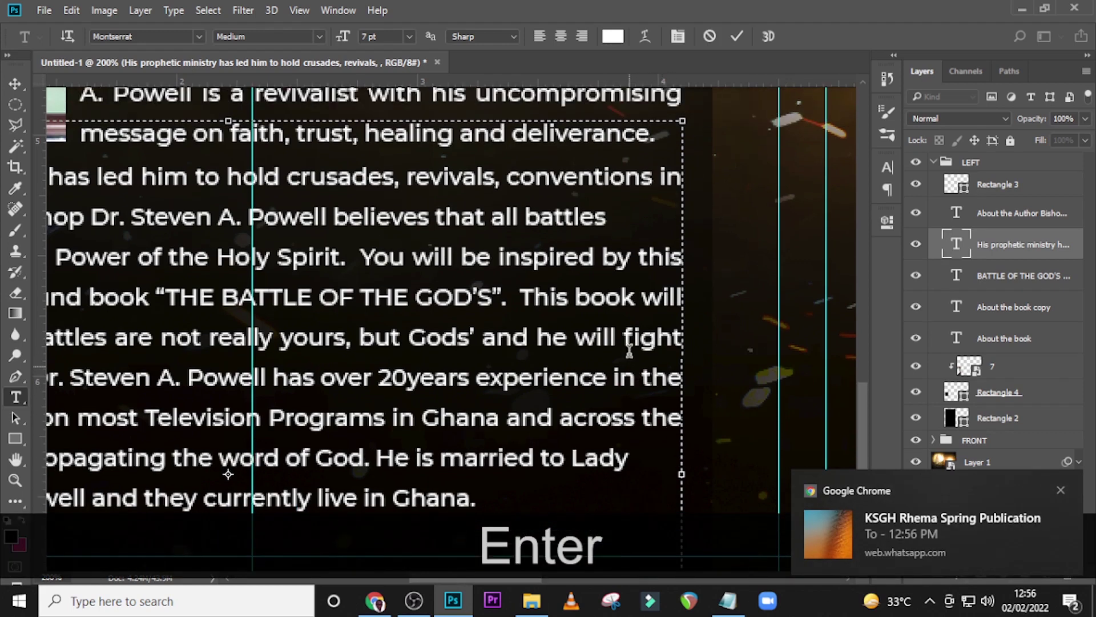
scroll(630, 351, "up", 10)
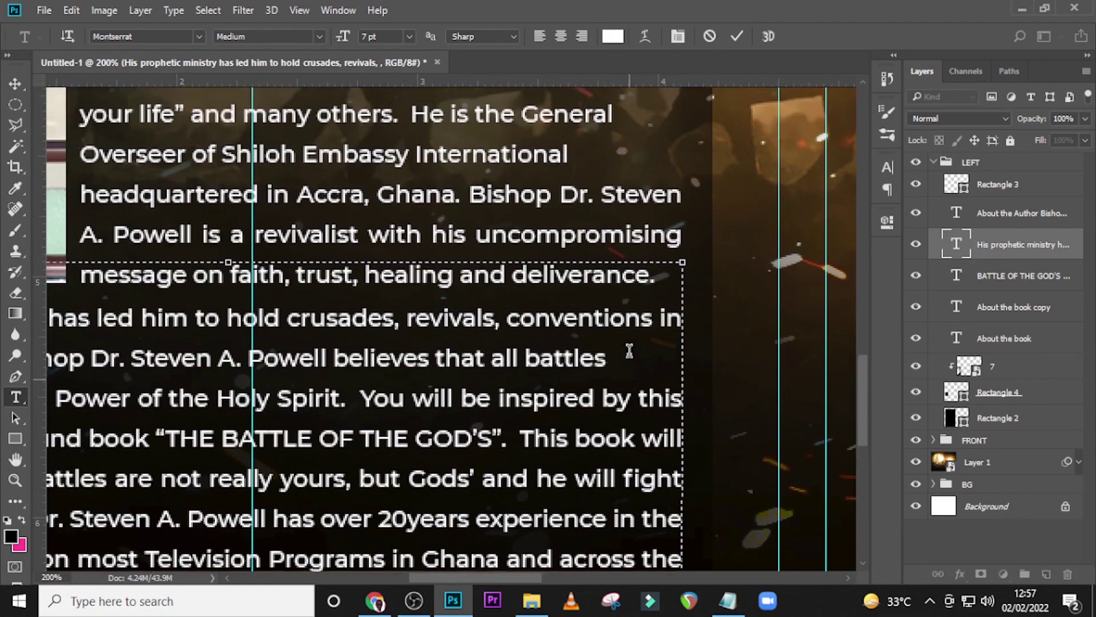
Draw a rectangle about 57 px wide and 1140 px tall over the spine between its outer guides.
scroll(604, 349, "up", 18)
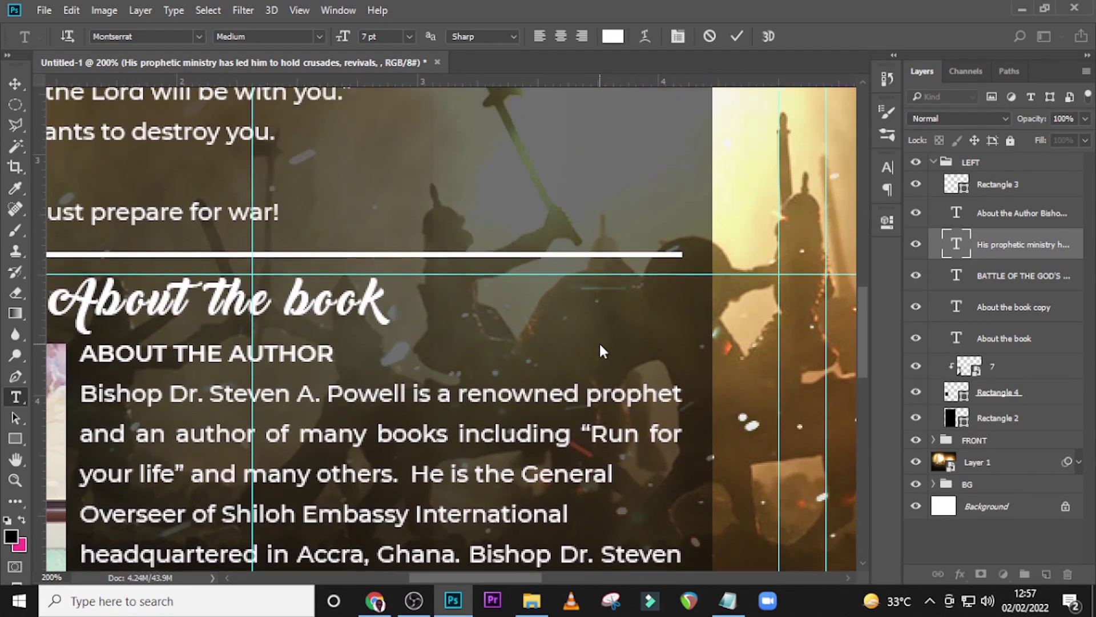
scroll(600, 344, "up", 12)
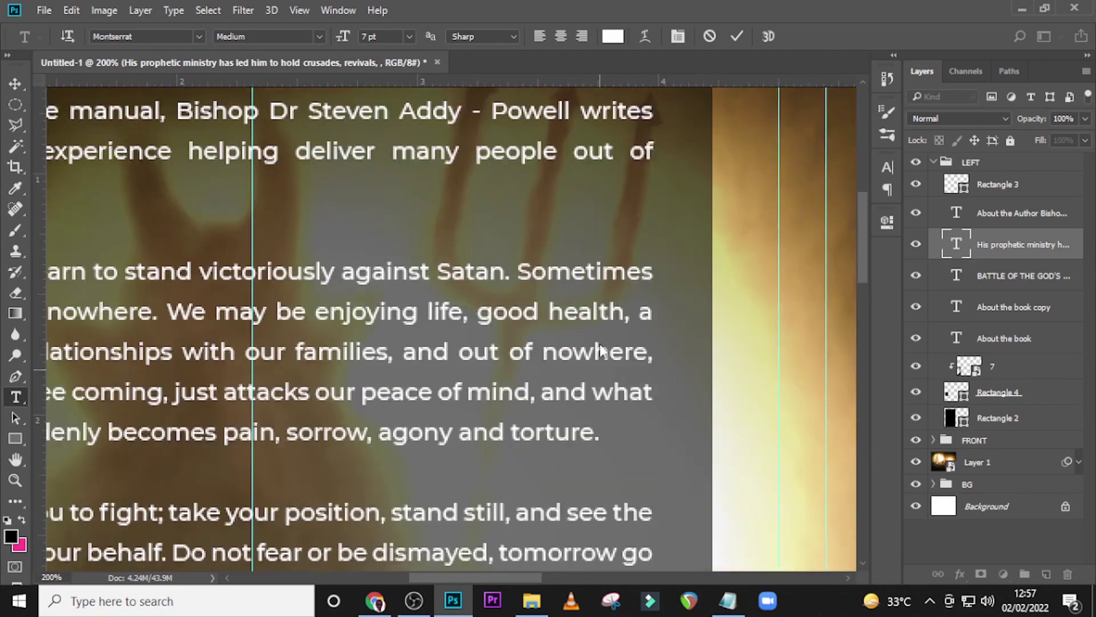
key("ctrl+0")
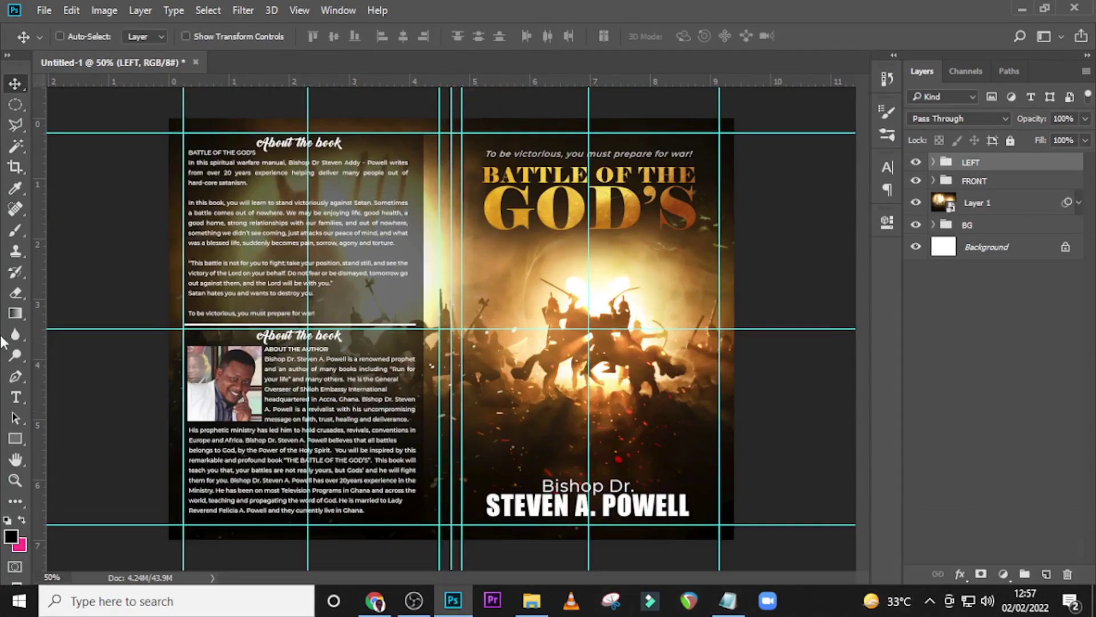
left_click(15, 438)
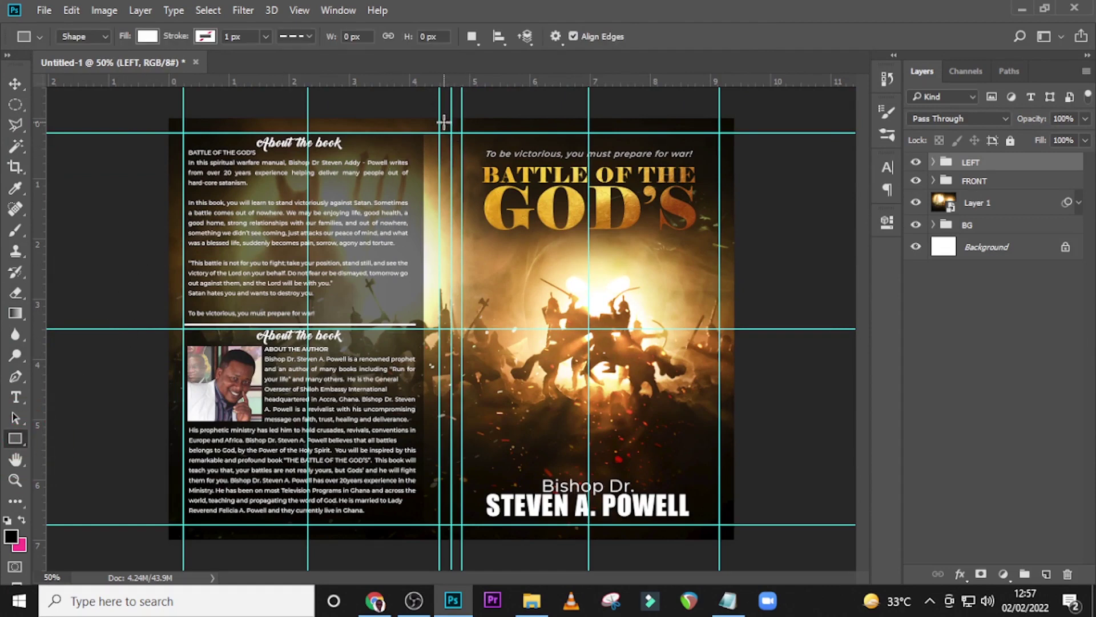
left_click_drag(442, 109, 462, 565)
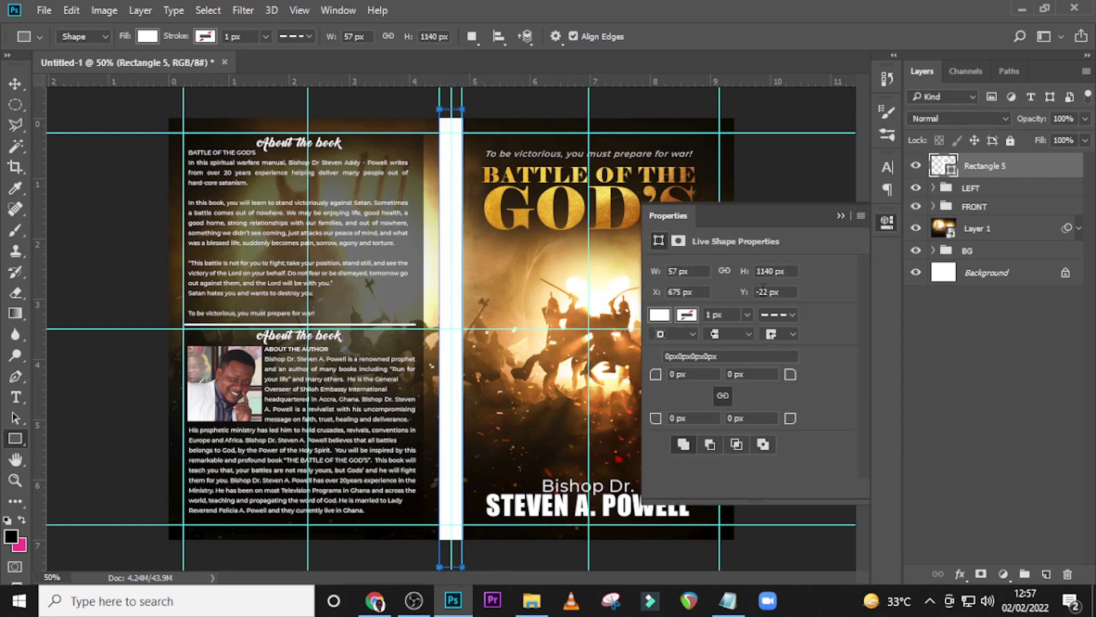
Fill the spine rectangle with black and lower its layer opacity to 61%.
left_click(660, 316)
left_click(667, 398)
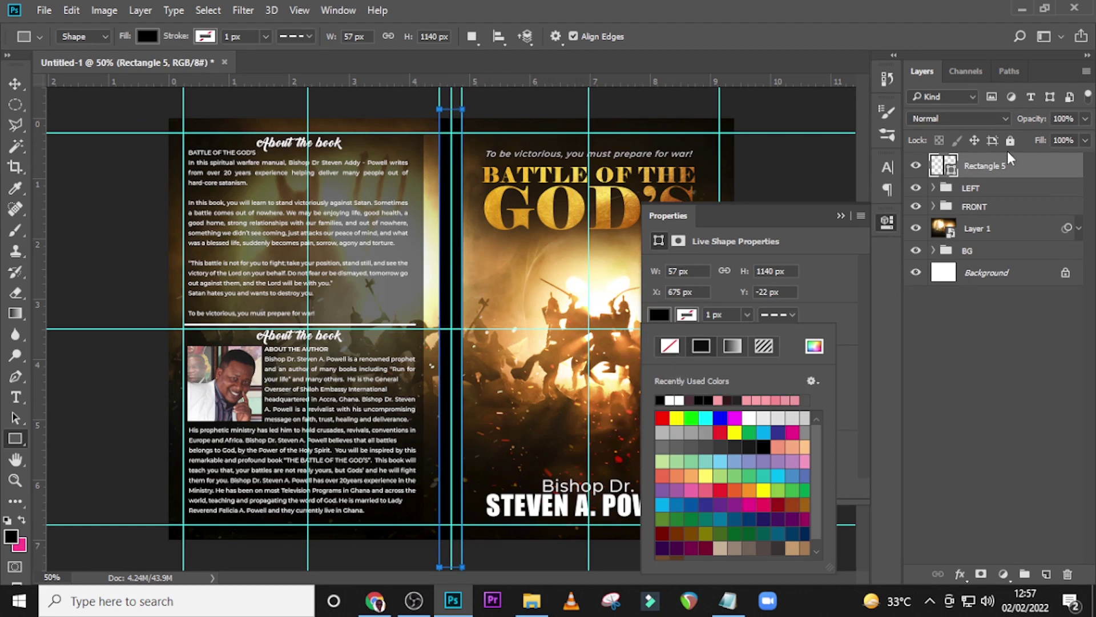
left_click(1085, 118)
left_click(1085, 118)
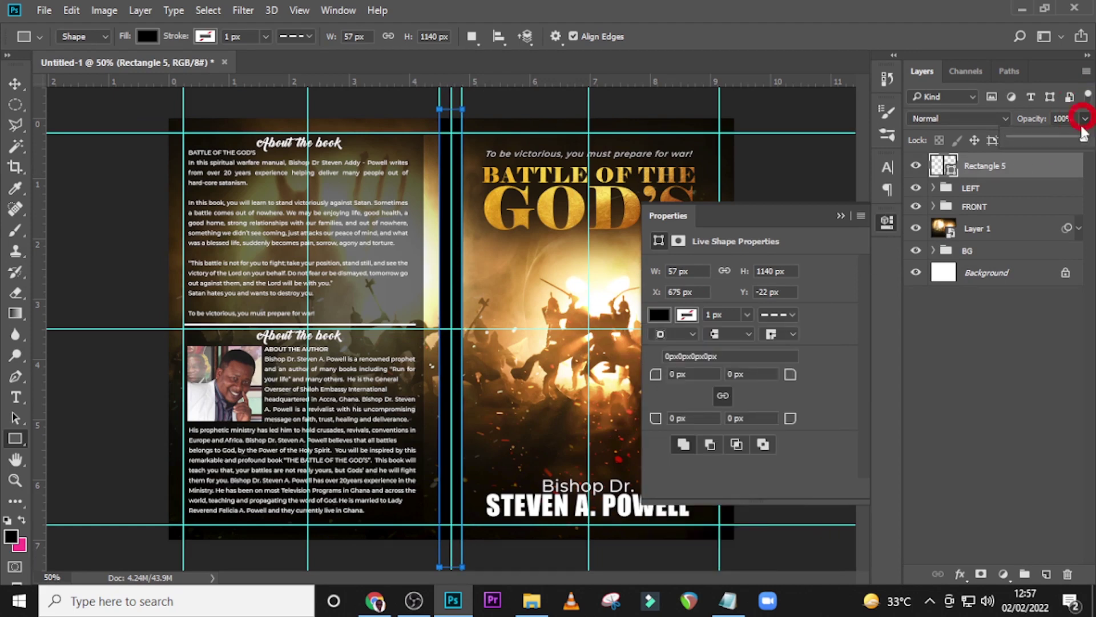
left_click_drag(1087, 139, 1056, 142)
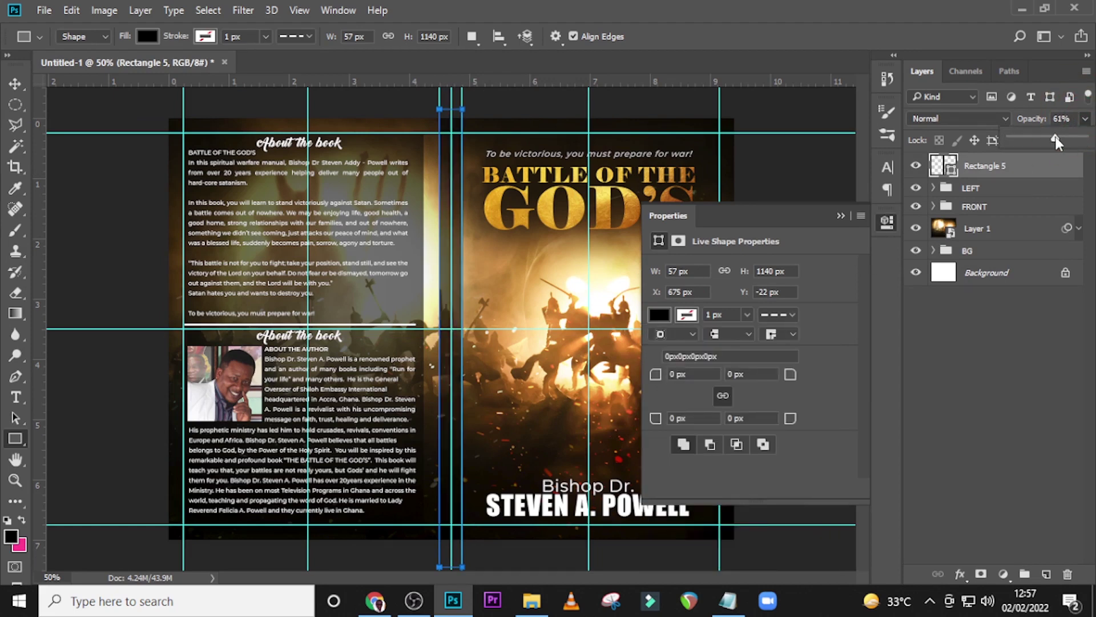
left_click(1046, 178)
Start a new text layer on the front cover and copy "BATTLE OF THE" from 81.txt in Notepad.
key("t")
left_click(840, 215)
left_click(524, 284)
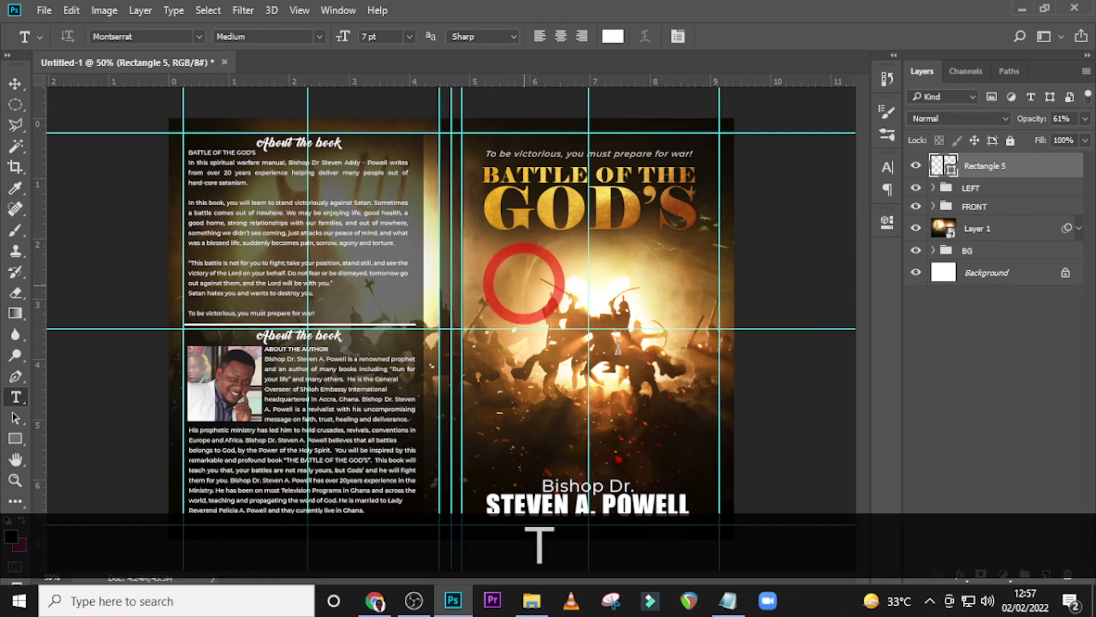
left_click(728, 600)
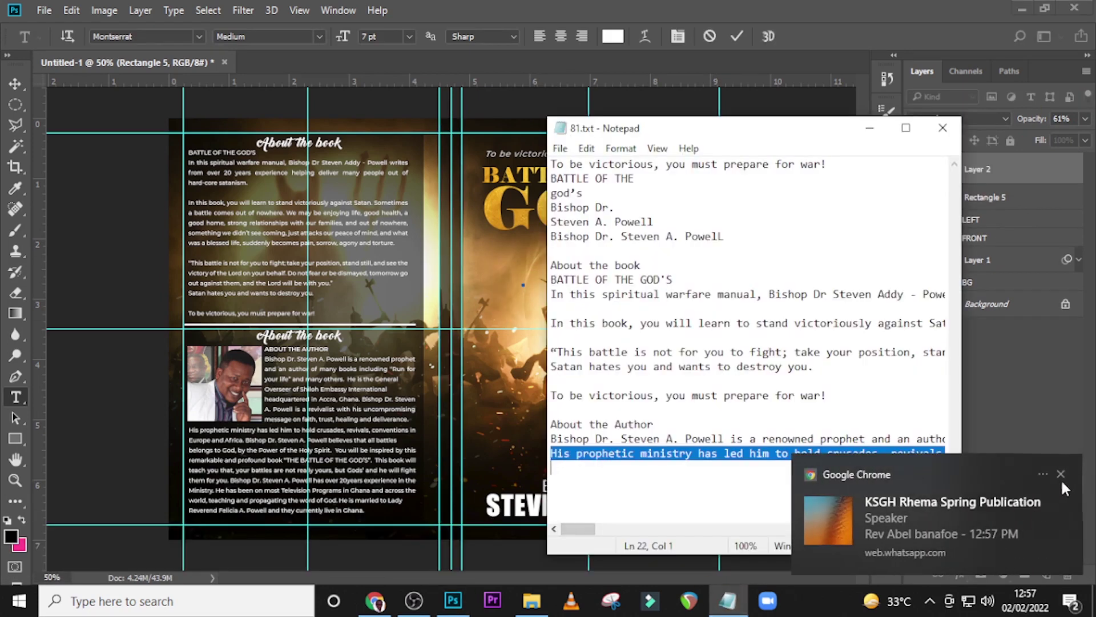
left_click(1061, 476)
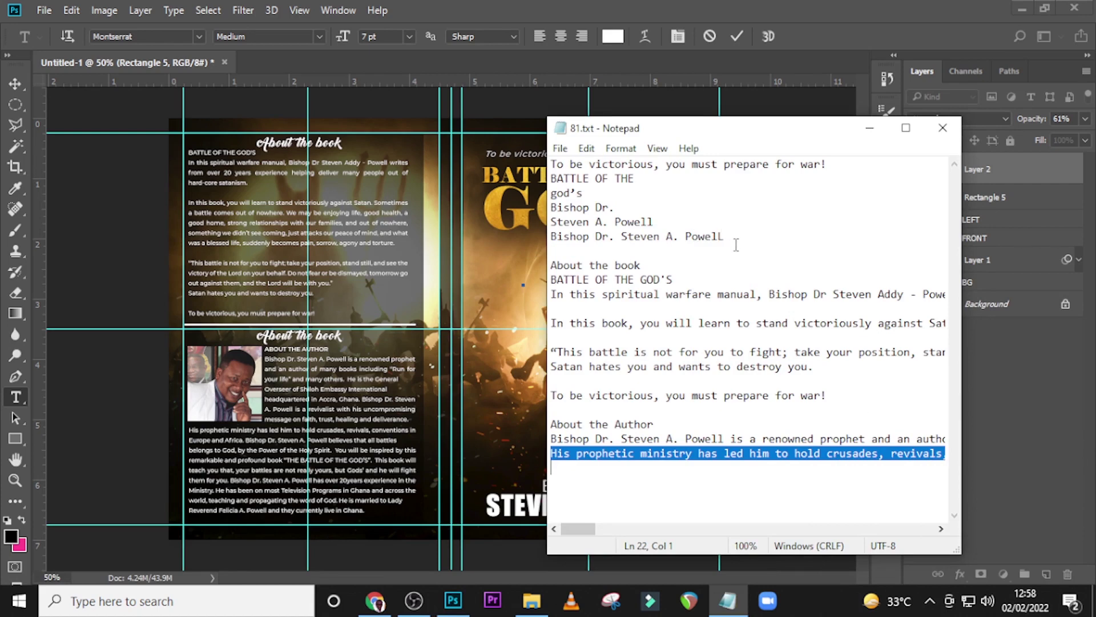
left_click_drag(651, 178, 551, 164)
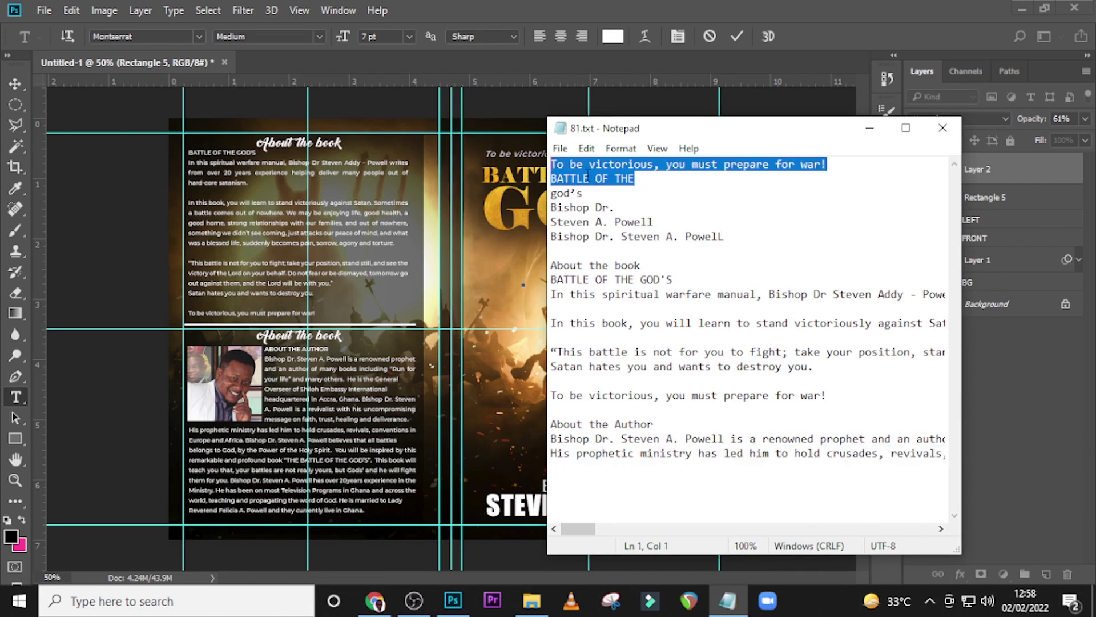
left_click(588, 177)
left_click_drag(635, 178, 551, 178)
key("ctrl+c")
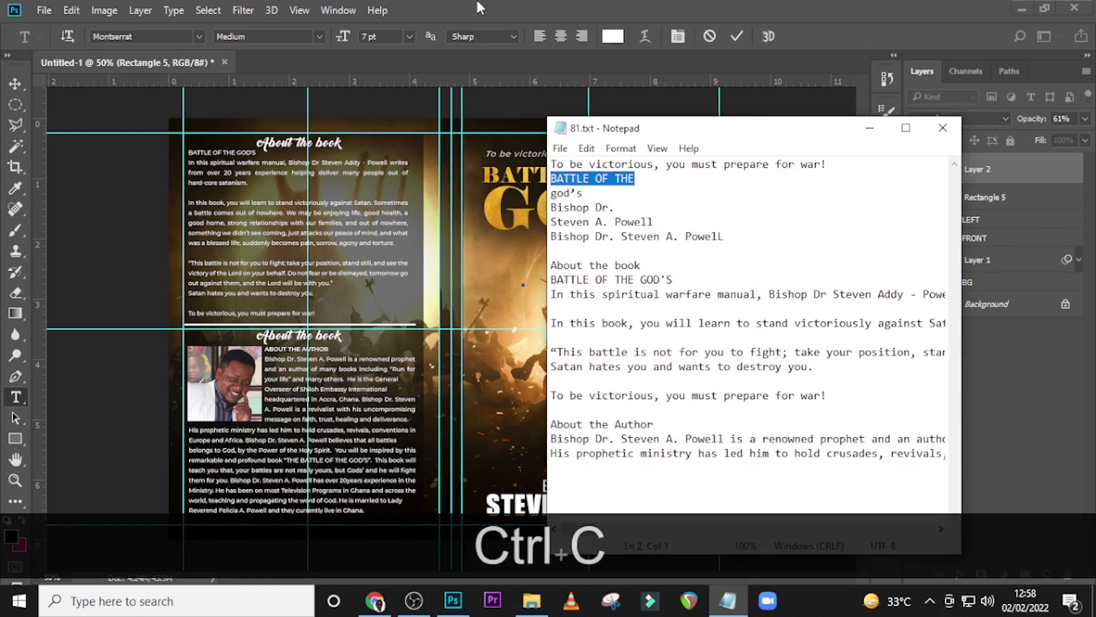
Back in Photoshop, paste the copied text, complete it as "BATTLE OF THE GOD'S" and move it across the upper spine.
left_click(517, 11)
key("ctrl+v")
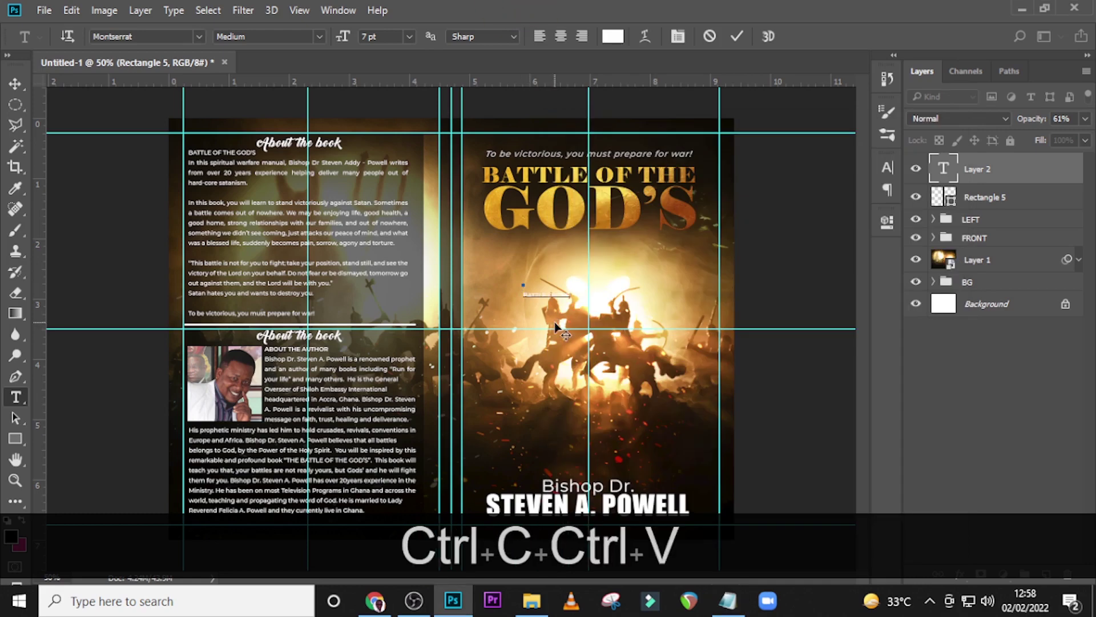
type("GOD`")
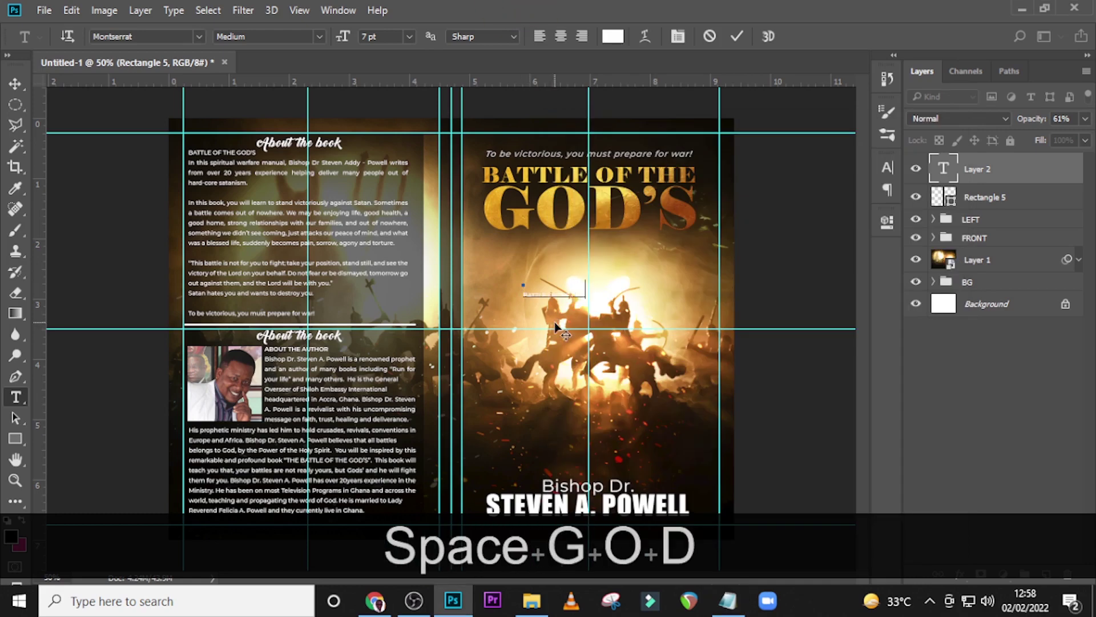
type("S")
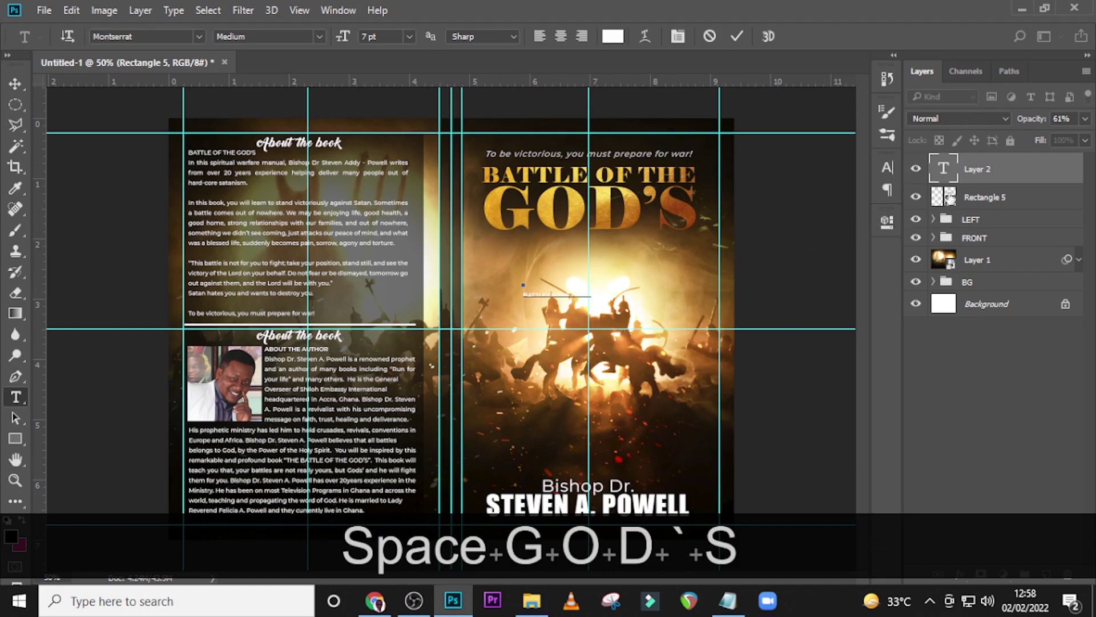
left_click(991, 182)
key("v")
left_click_drag(569, 293, 465, 226)
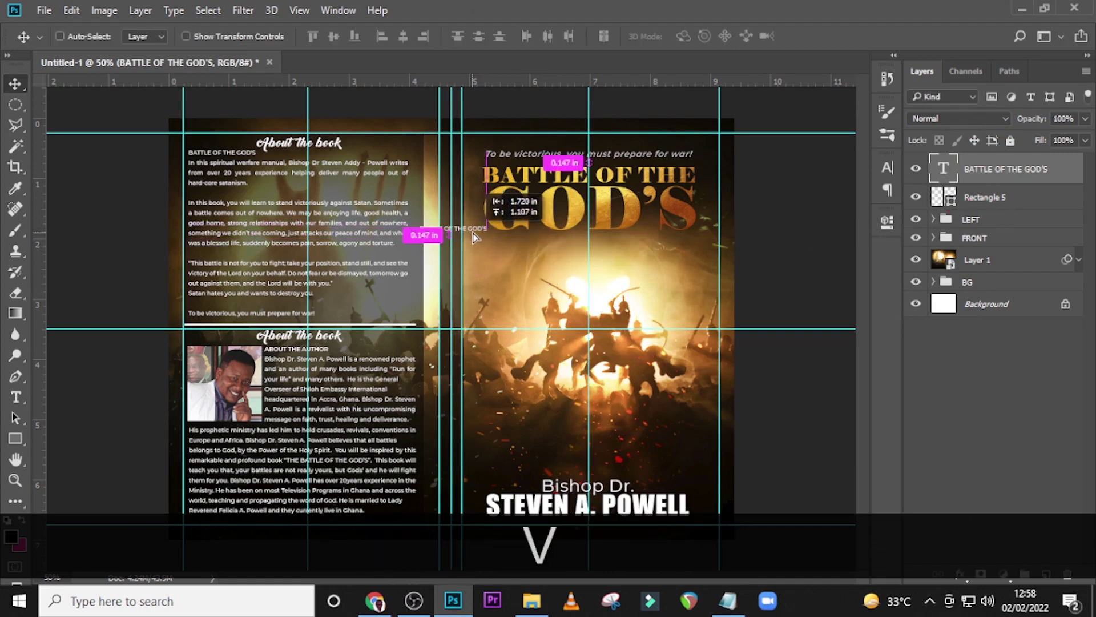
Set the new "BATTLE OF THE GOD'S" text to Elephant Regular at 17 pt.
left_click(892, 167)
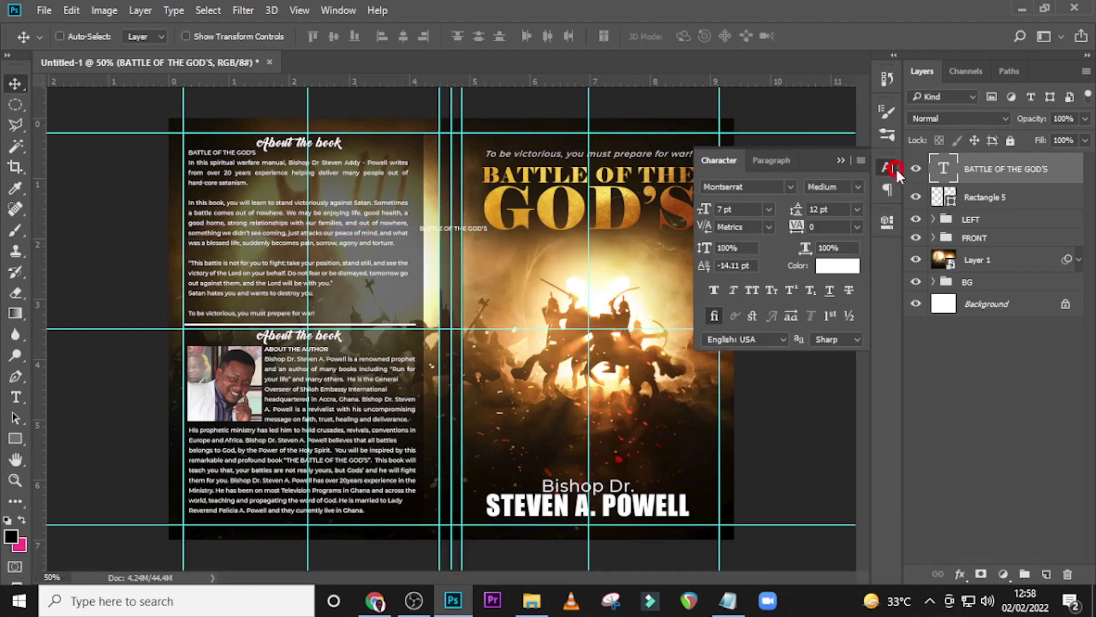
left_click(792, 186)
left_click(765, 156)
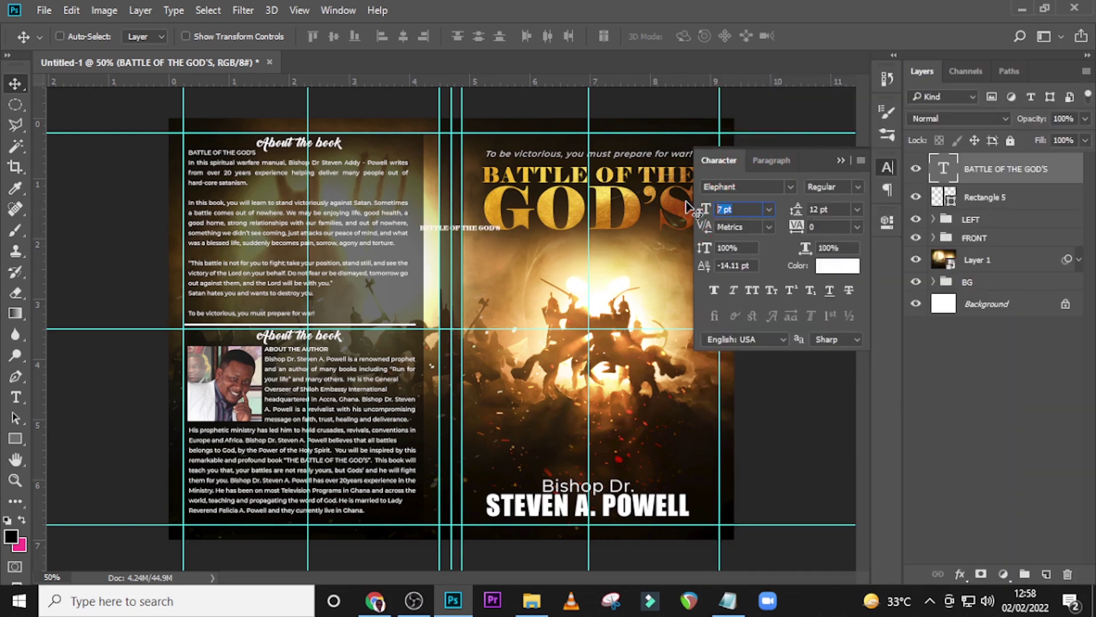
type("17")
key("Return")
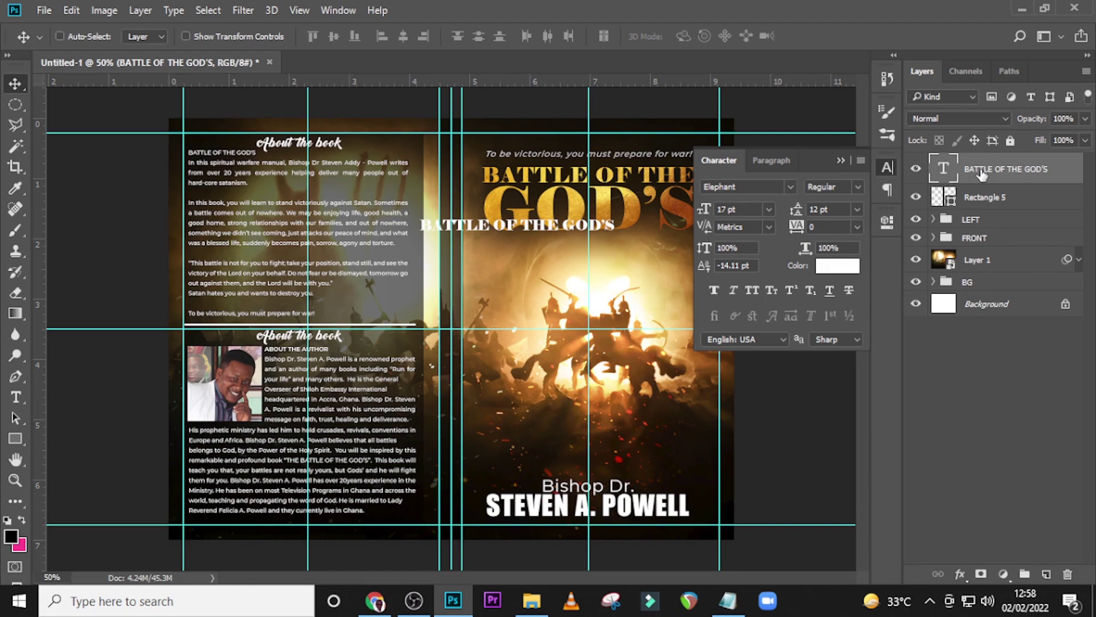
Rotate the new title text 90° clockwise and place it vertically in the upper part of the spine.
key("ctrl+t")
right_click(489, 177)
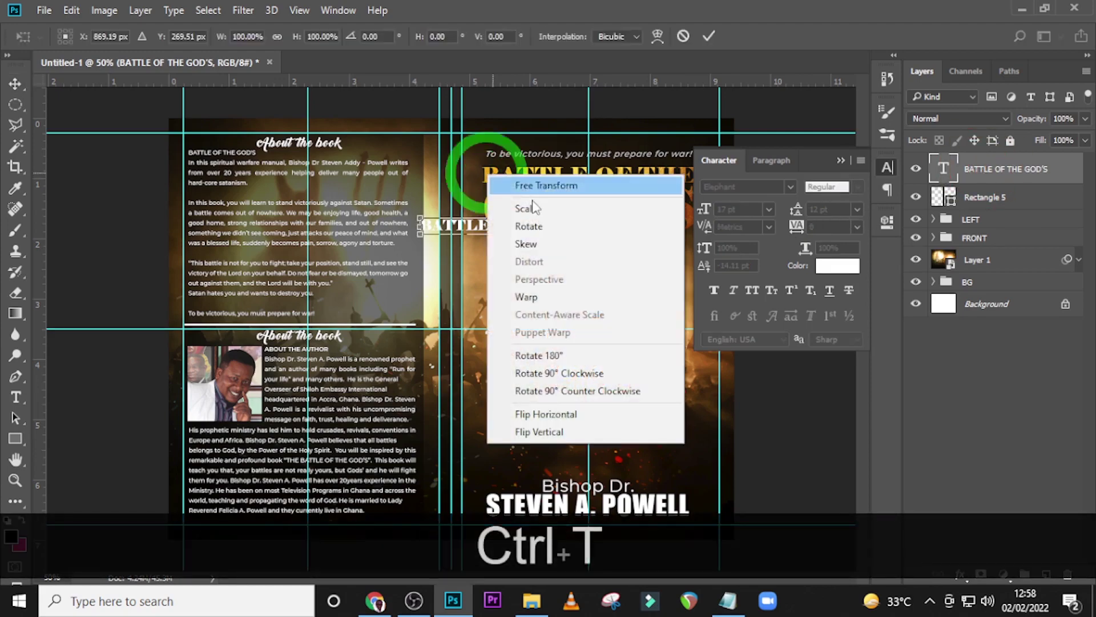
left_click(569, 374)
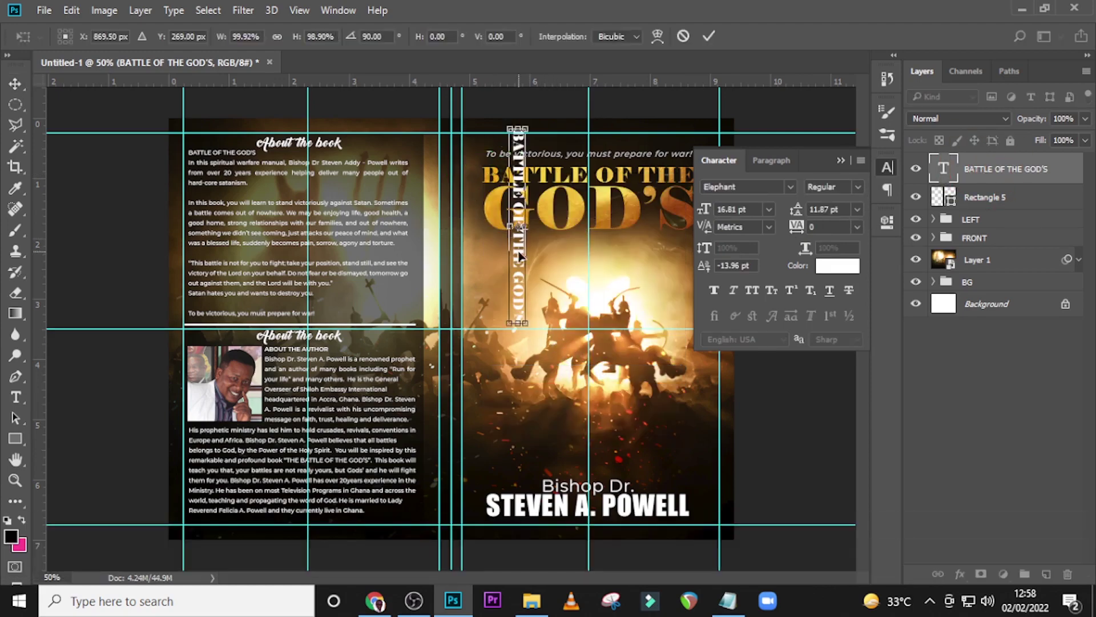
left_click_drag(521, 257, 455, 267)
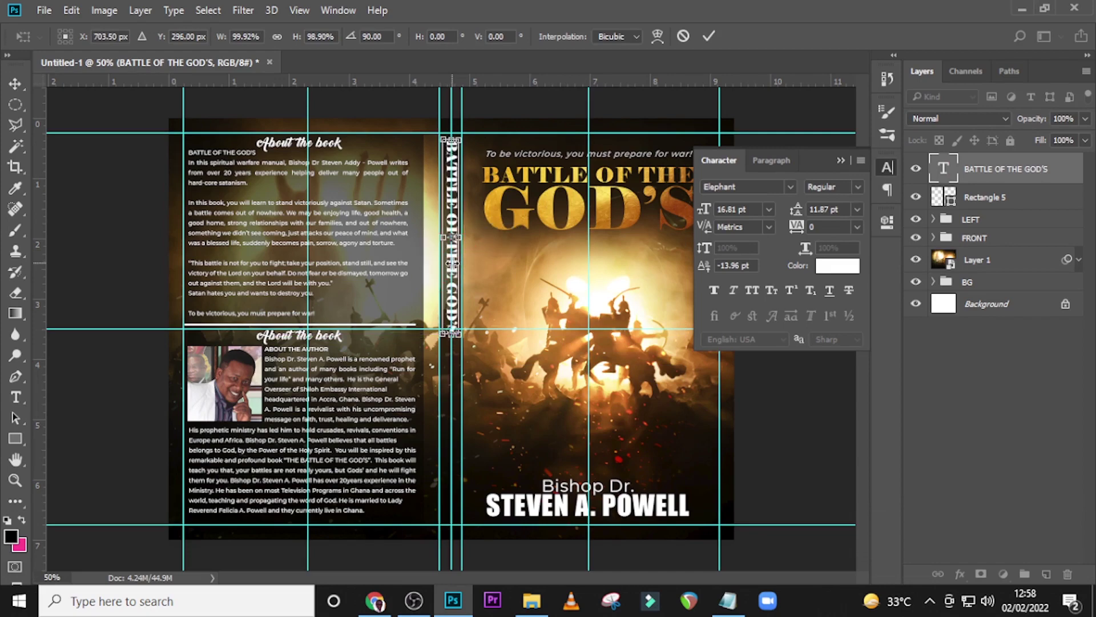
key("ctrl+equal")
key("ctrl+equal")
scroll(454, 262, "up", 5)
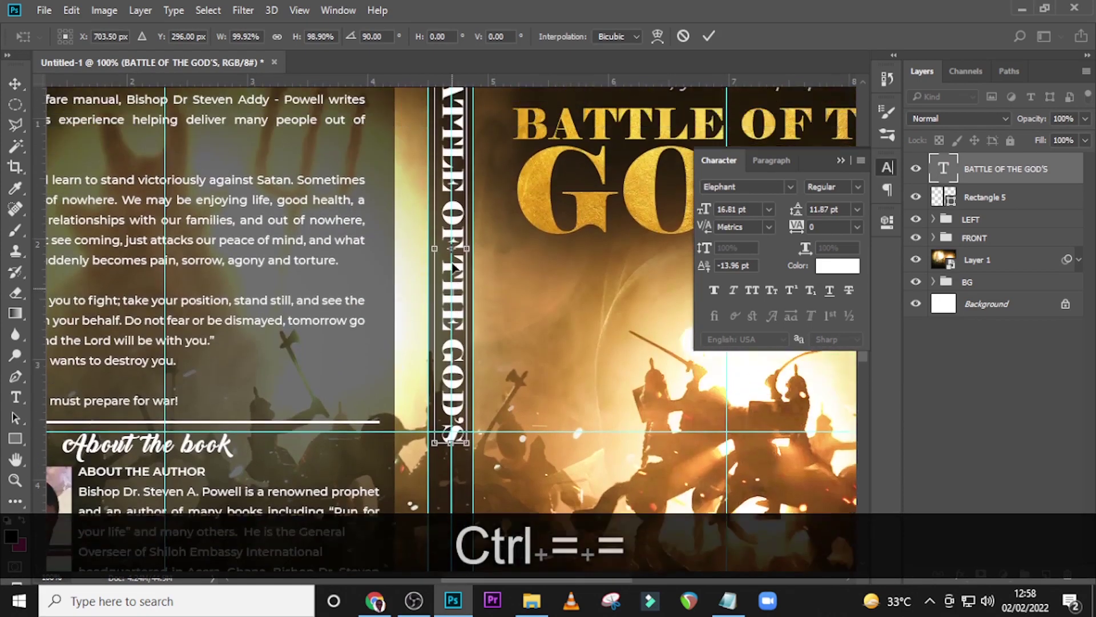
key("Return")
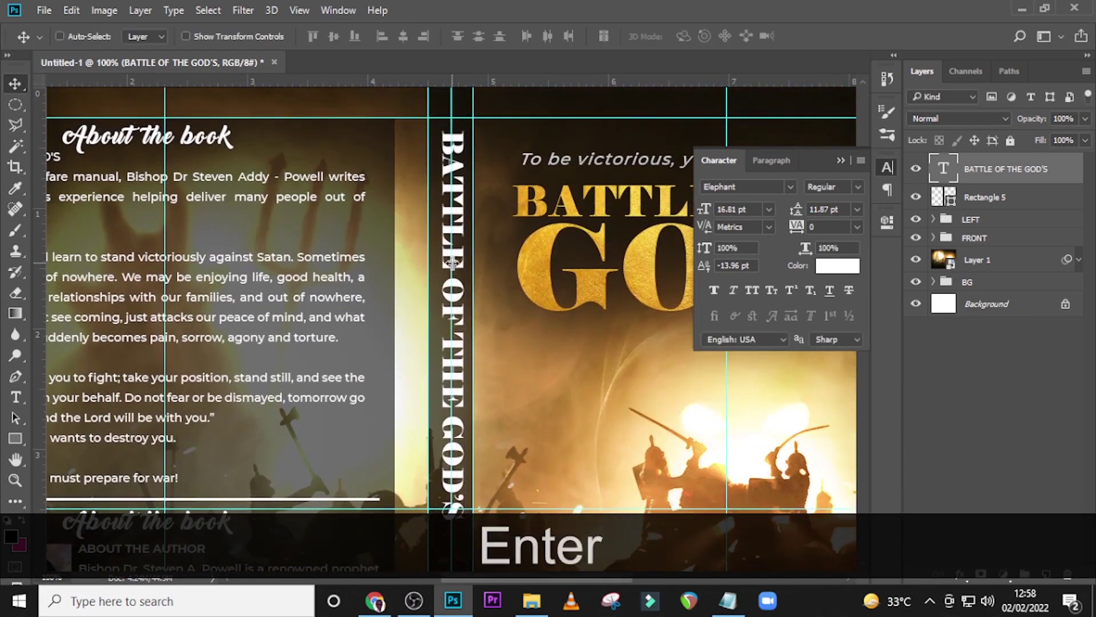
Hide the guides and nudge the vertical title slightly left to centre it on the spine.
key("ctrl+h")
key("Left")
key("Left")
key("Left")
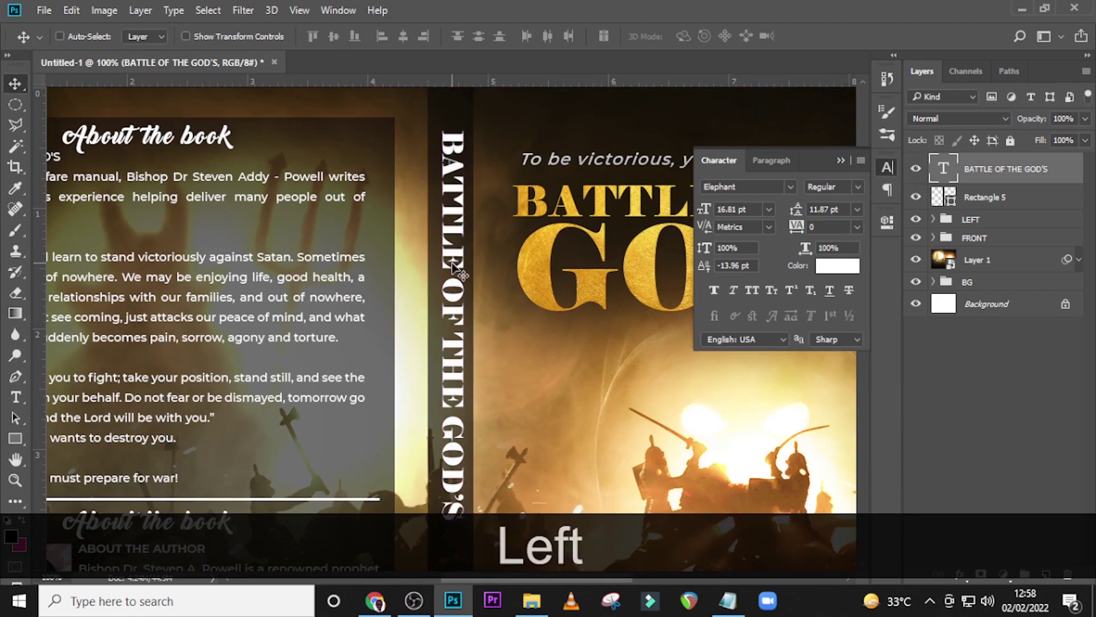
key("Right")
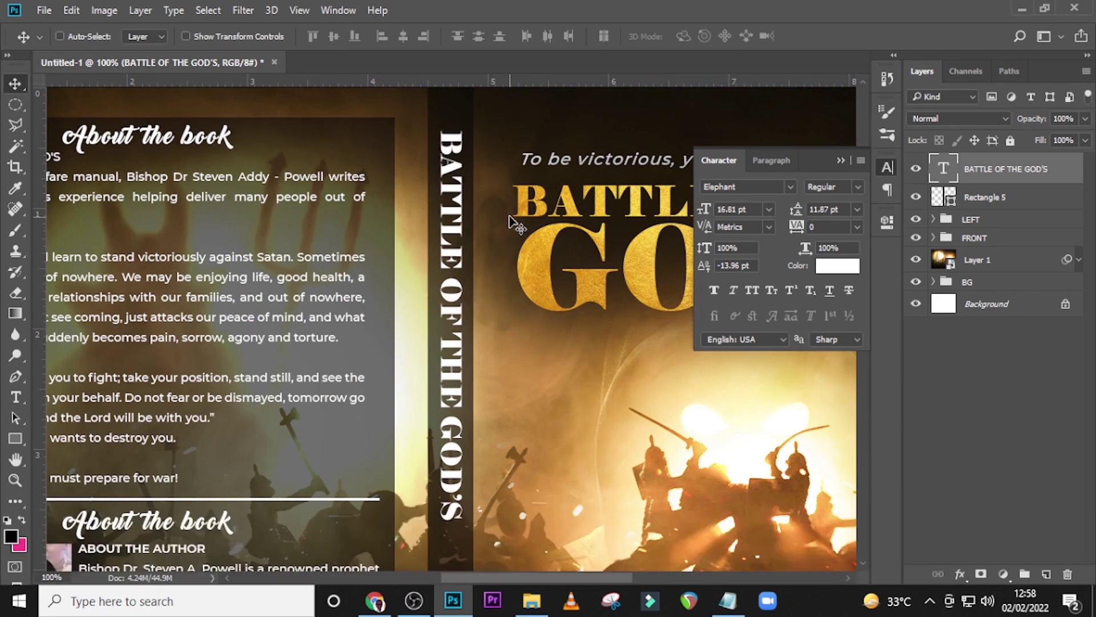
key("Left")
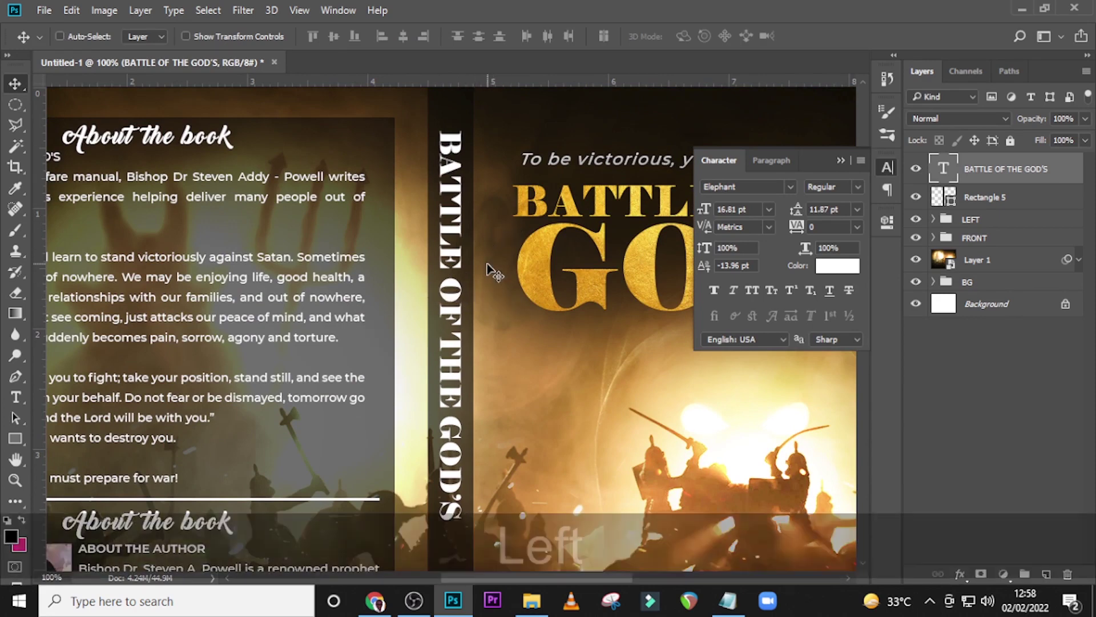
Place the gold texture 6.jpg from the DONE folder into the cover and scale it down to about 16%.
scroll(405, 257, "down", 2)
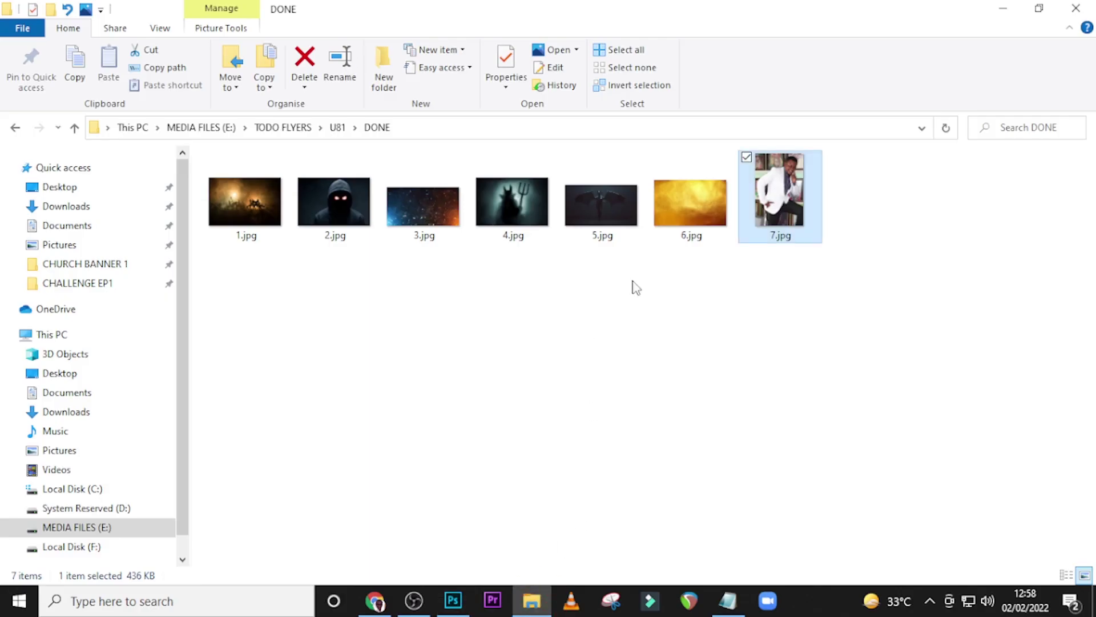
left_click_drag(690, 203, 481, 365)
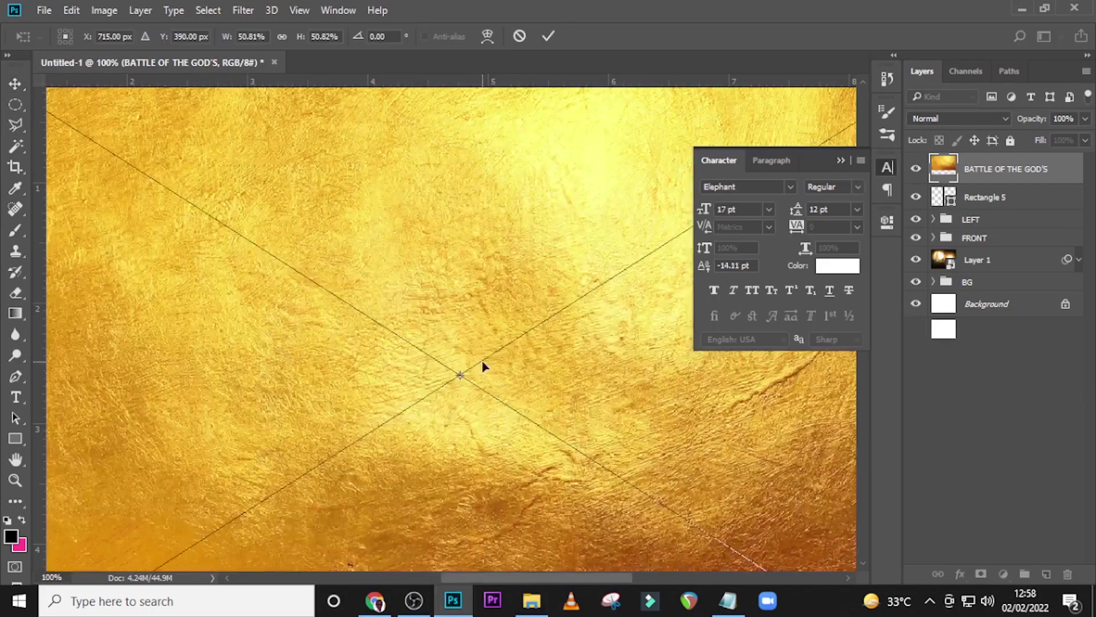
key("ctrl+0")
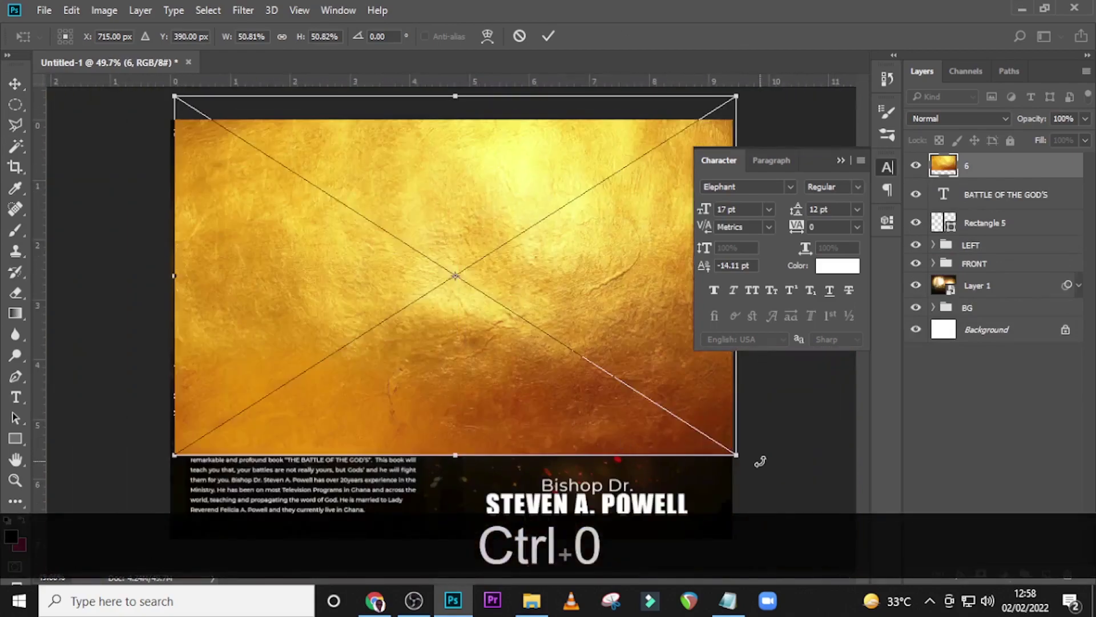
left_click_drag(741, 455, 547, 335)
Rotate the gold texture 90° clockwise, enlarge it to about 19% to cover the spine title, and clip it to that text layer.
right_click(531, 295)
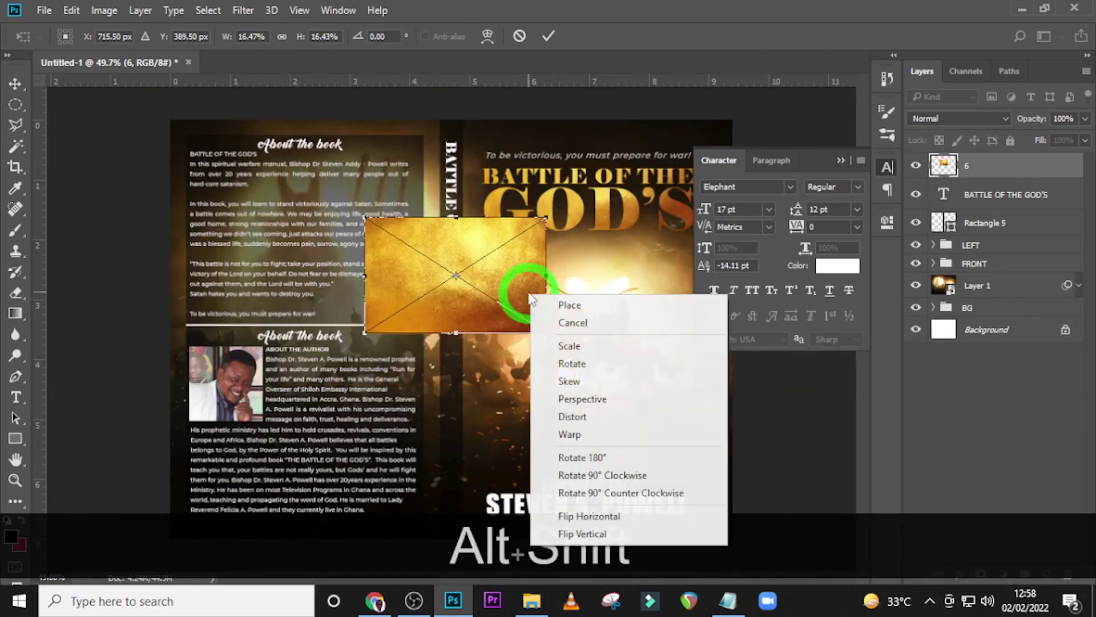
left_click(571, 482)
left_click_drag(491, 293, 512, 241)
left_click_drag(533, 314, 553, 343)
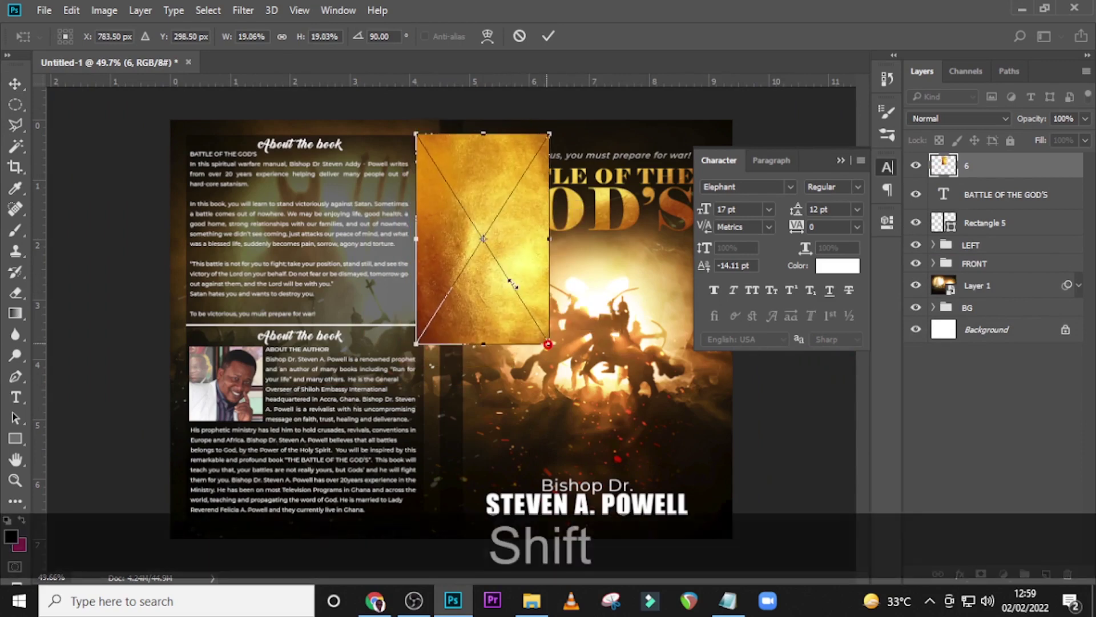
left_click_drag(519, 278, 523, 281)
key("Return")
right_click(1019, 166)
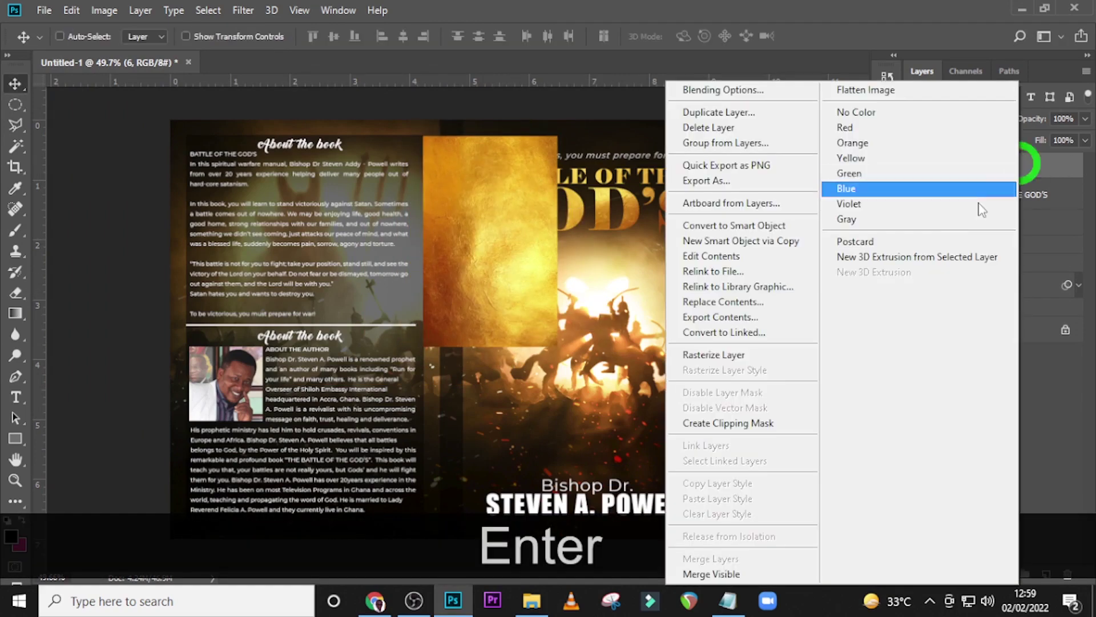
left_click(742, 422)
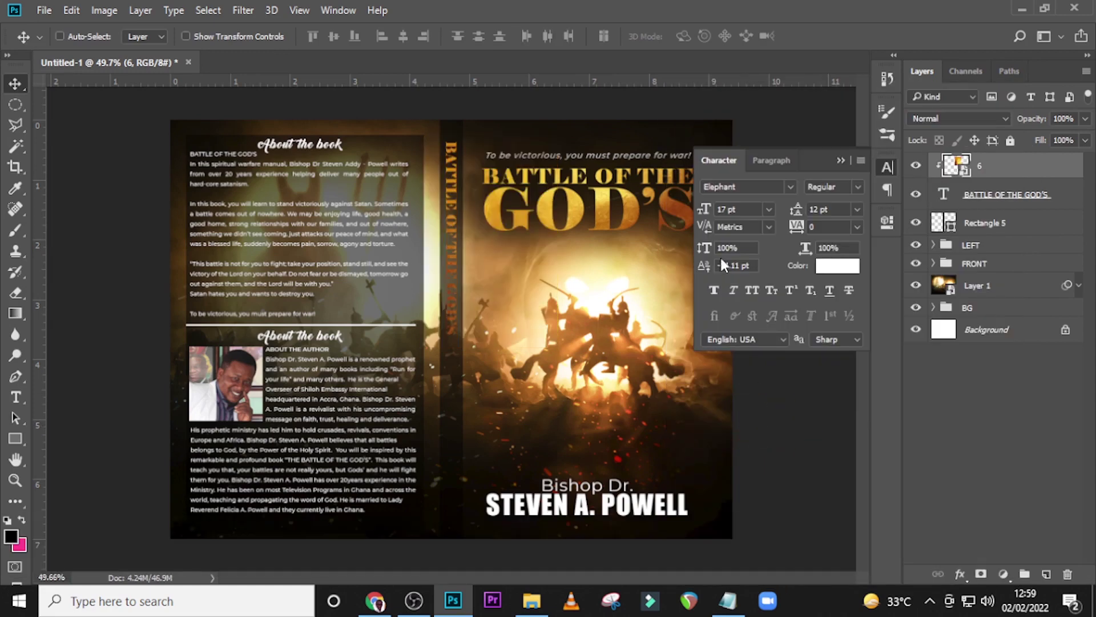
Rotate the clipped gold texture slightly clockwise and shift it left and down so its brighter gold fills the spine title.
key("ctrl+t")
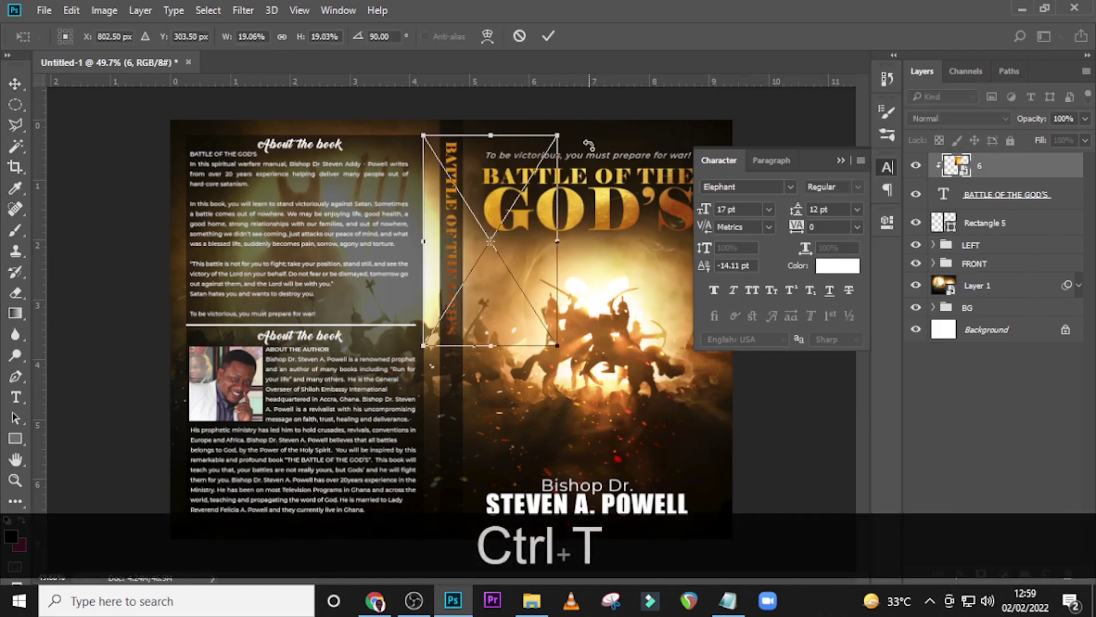
left_click_drag(607, 108, 615, 183)
left_click_drag(536, 188, 514, 202)
key("Return")
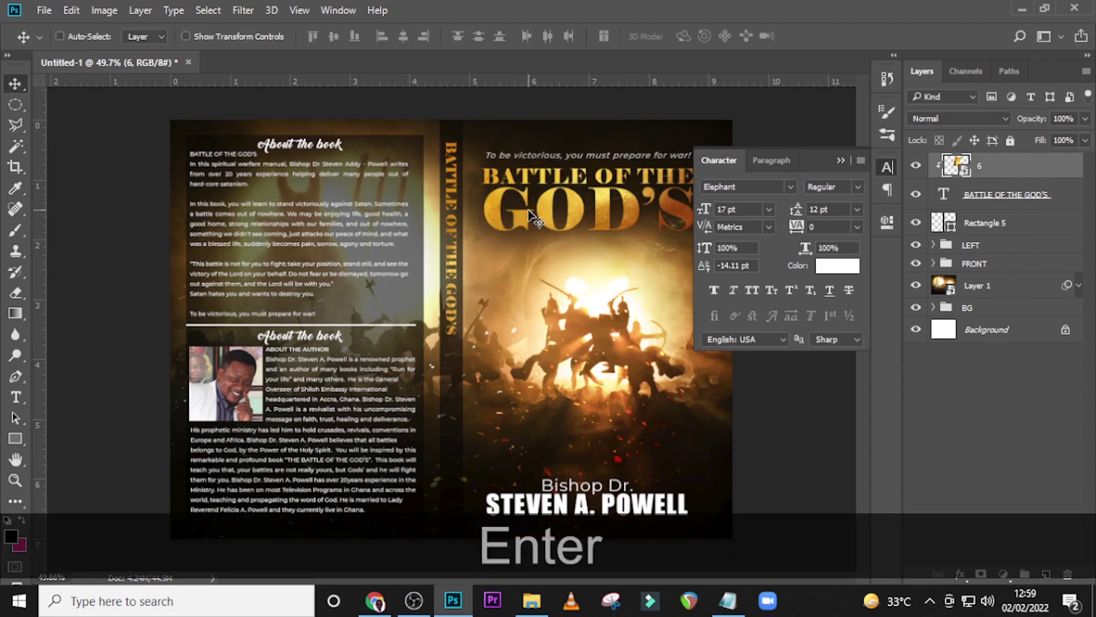
left_click(843, 160)
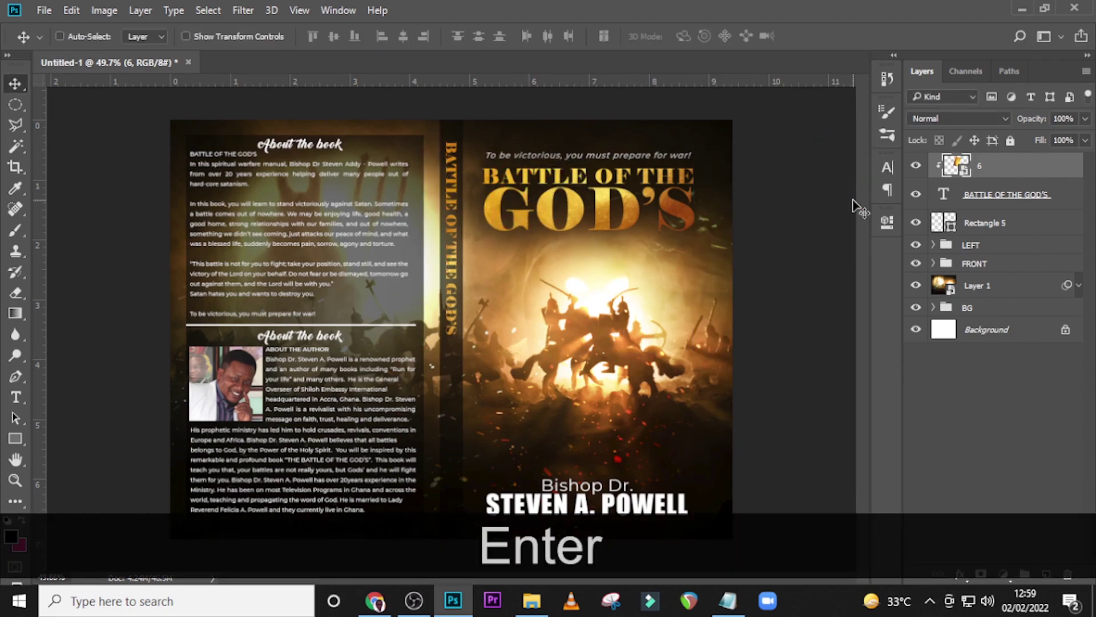
Copy the author's full title and name line from 81.txt in Notepad and paste it as a new text layer on the cover.
key("t")
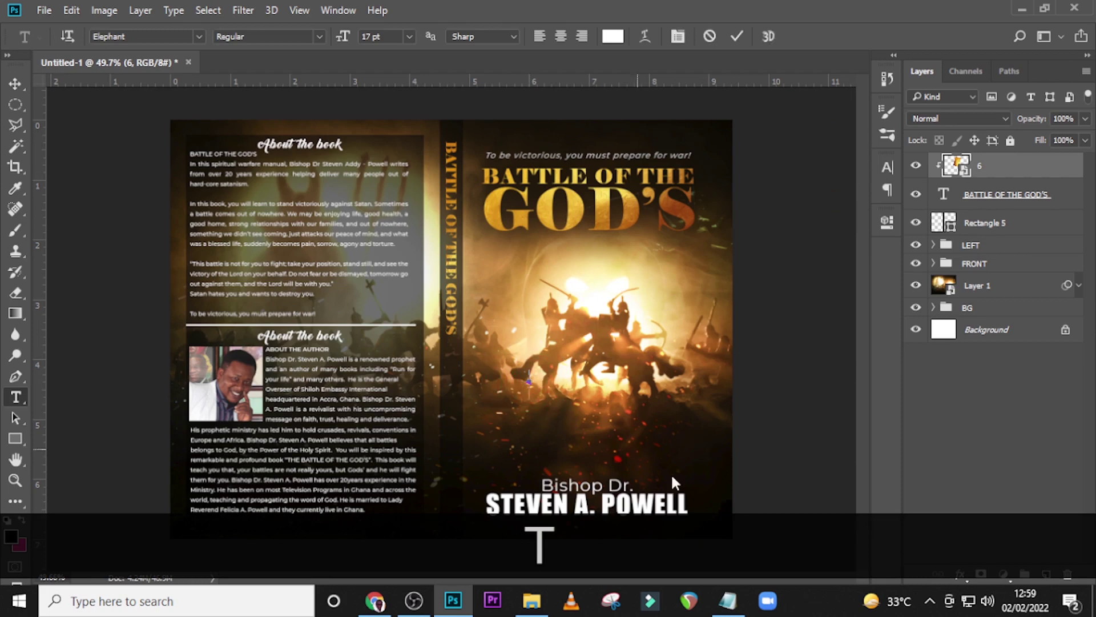
left_click(528, 381)
left_click(728, 601)
left_click_drag(724, 237, 531, 236)
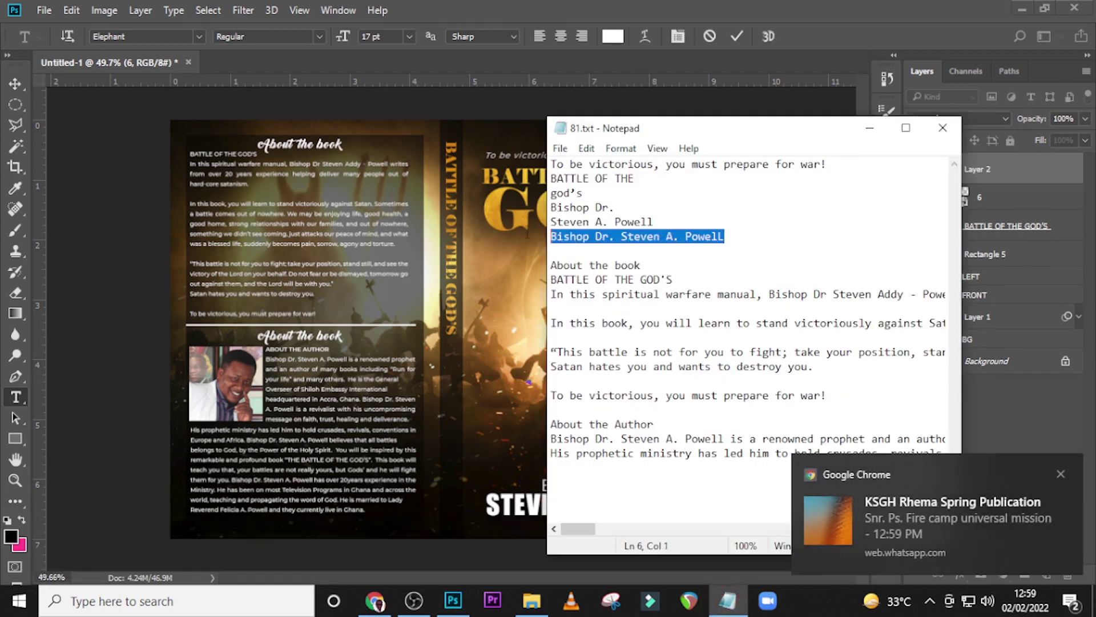
key("ctrl+c")
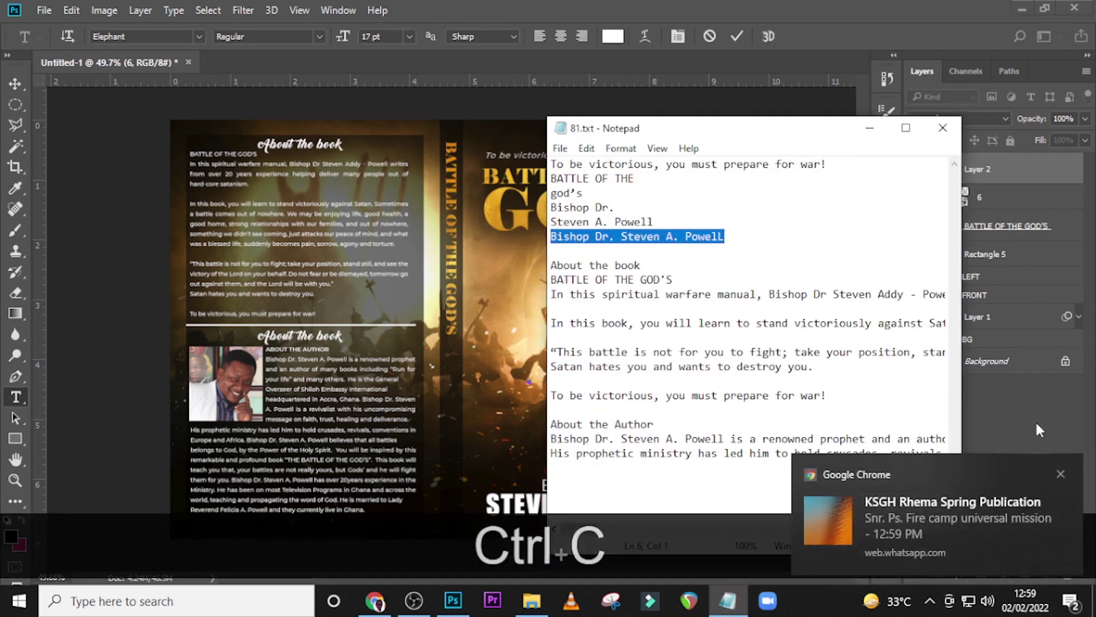
left_click(1061, 475)
left_click(453, 600)
key("ctrl+v")
key("v")
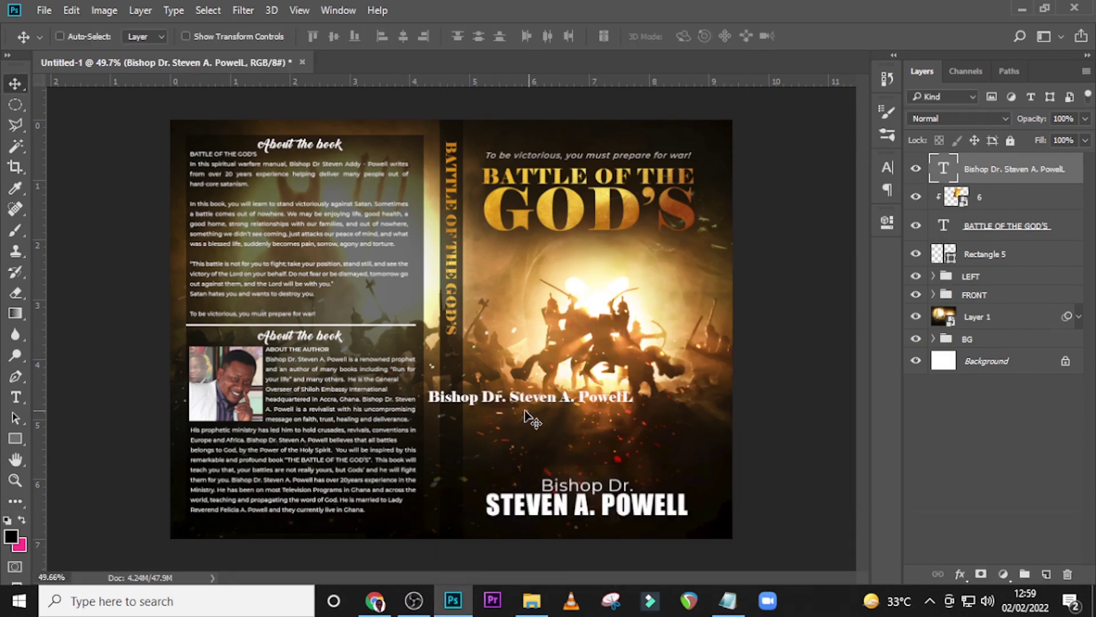
Set the new author-name text to the Montserrat font in Medium weight.
left_click(885, 169)
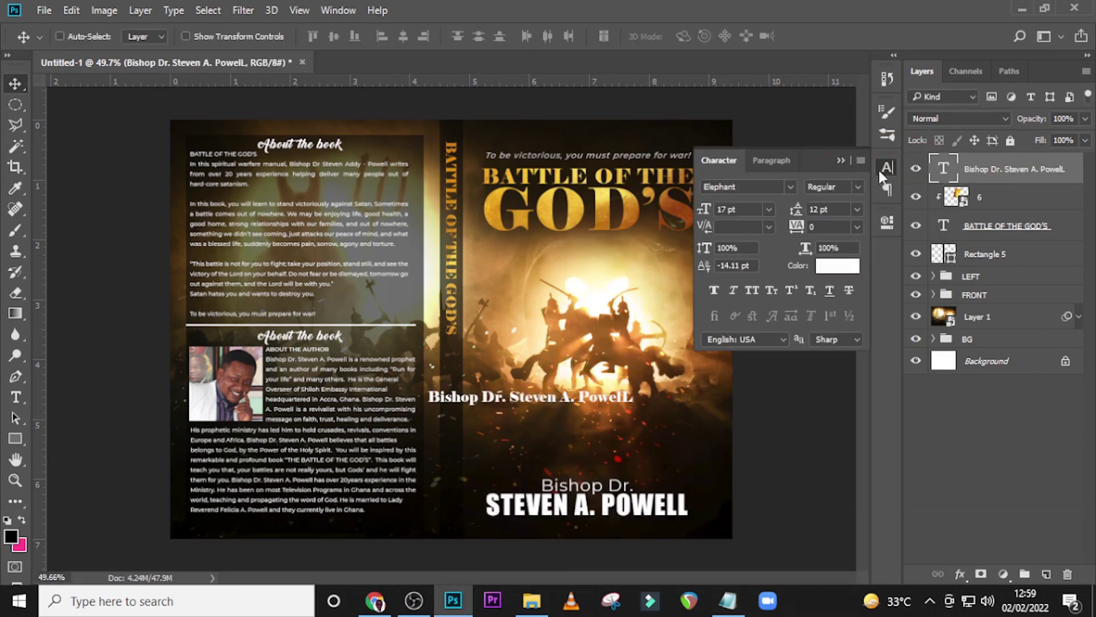
left_click(792, 188)
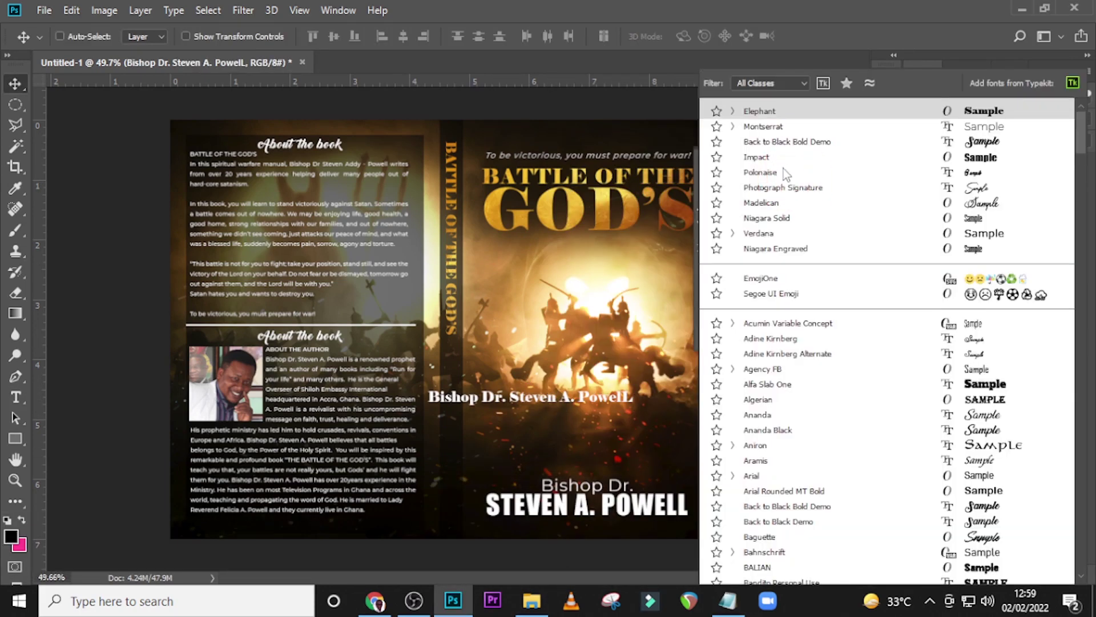
left_click(779, 133)
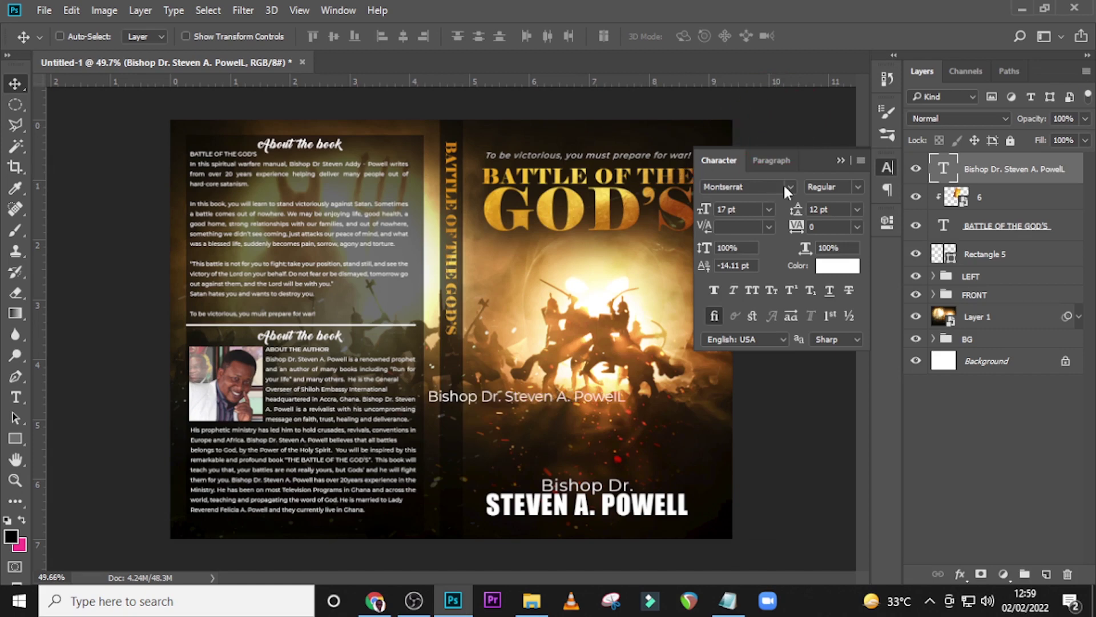
left_click(858, 188)
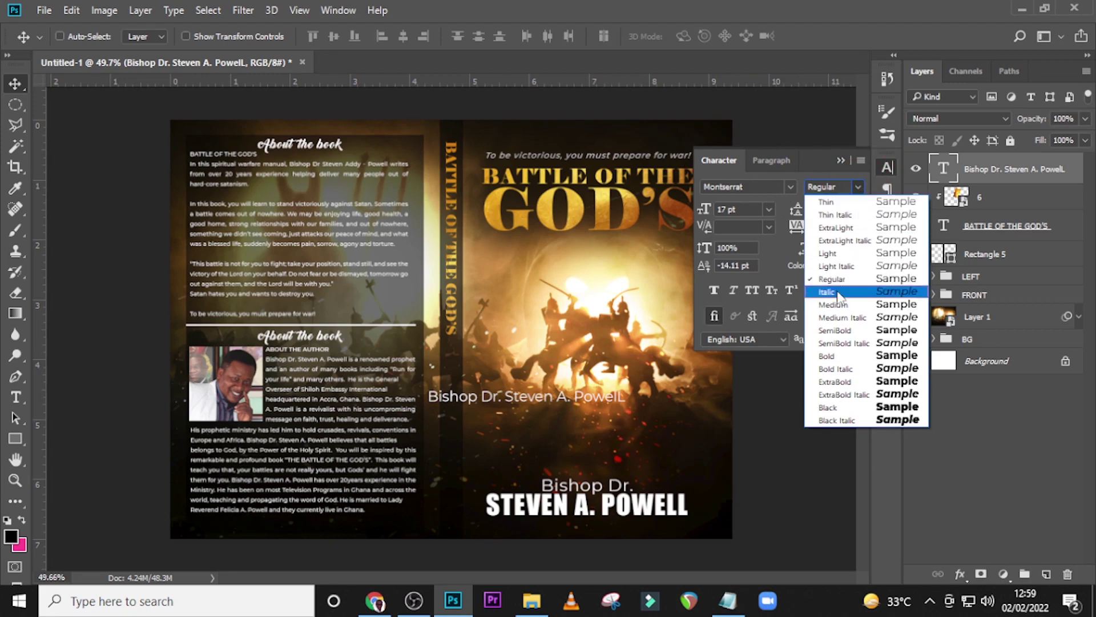
left_click(839, 309)
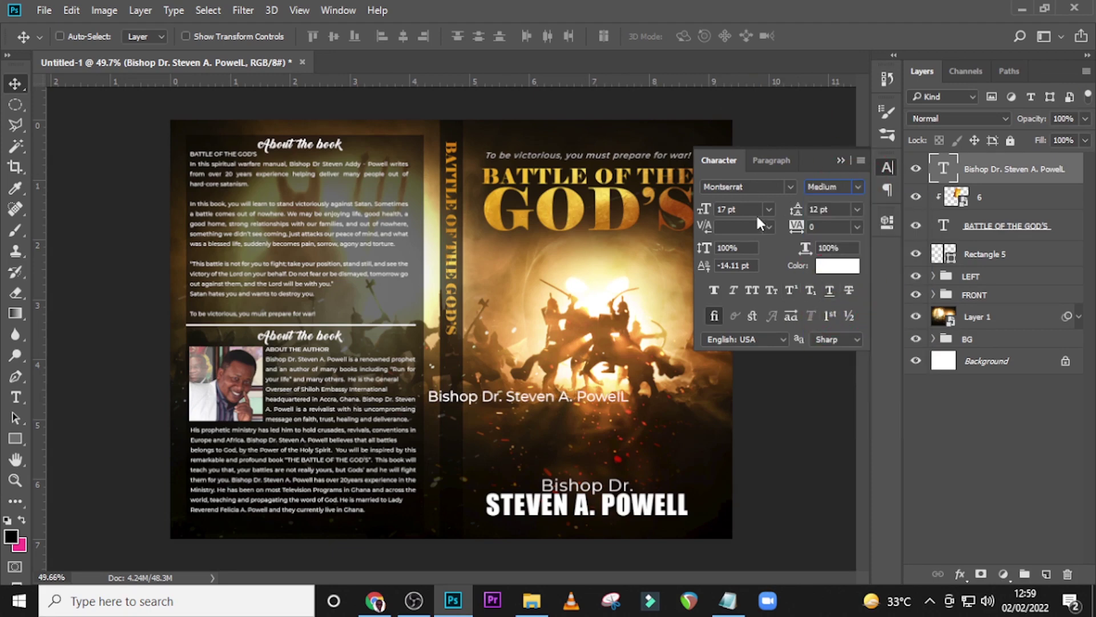
Set the author-name text to 10 pt with a tracking of 40 and All Caps.
type("10")
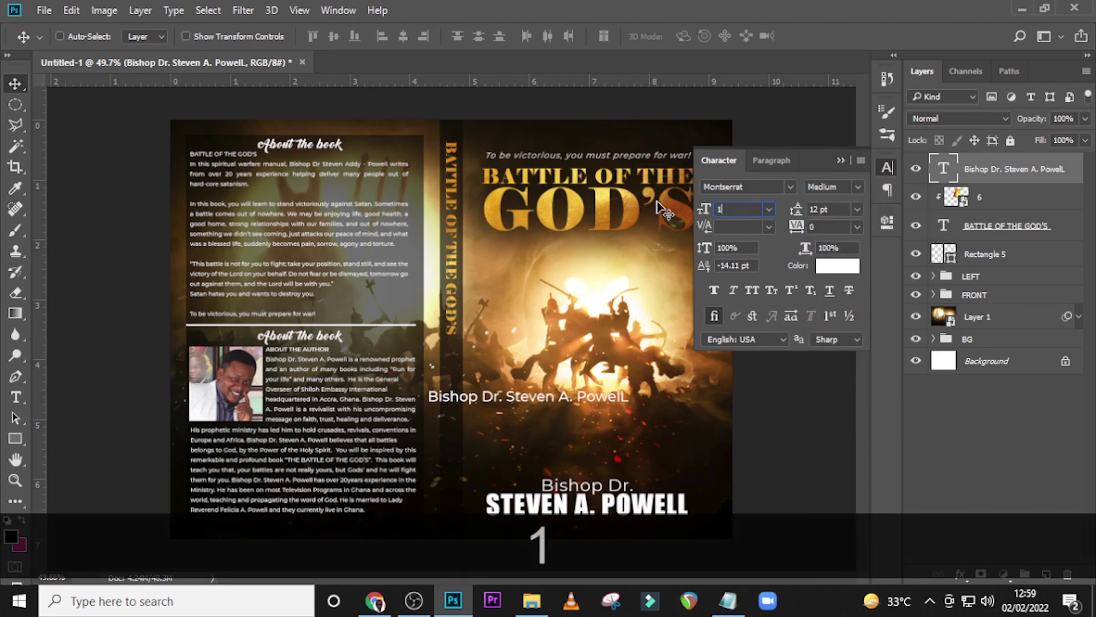
key("Return")
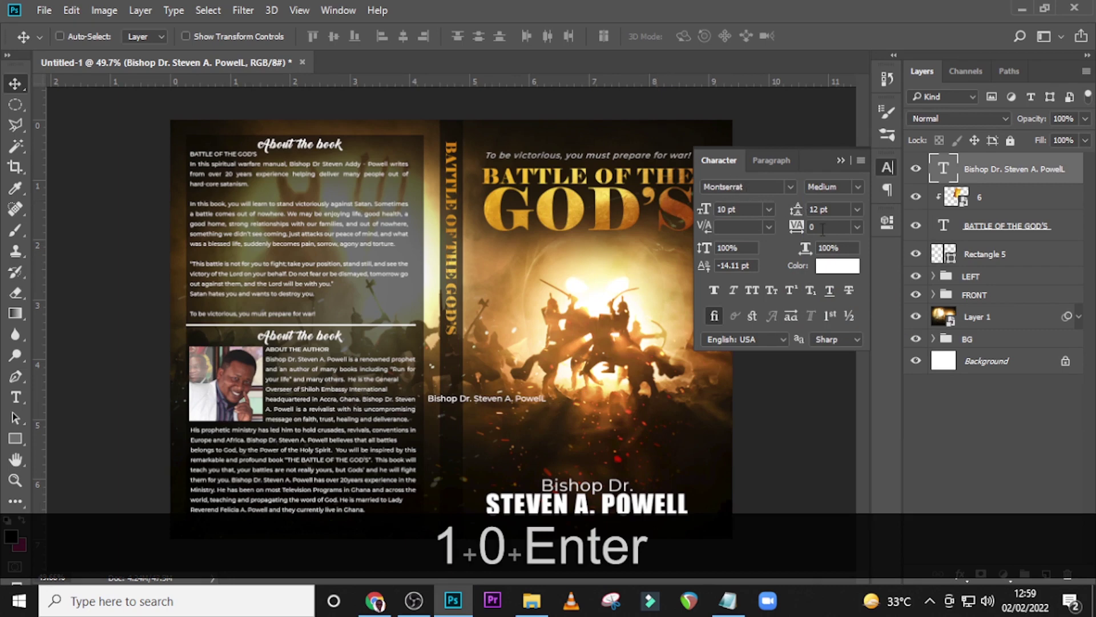
left_click(783, 225)
type("40")
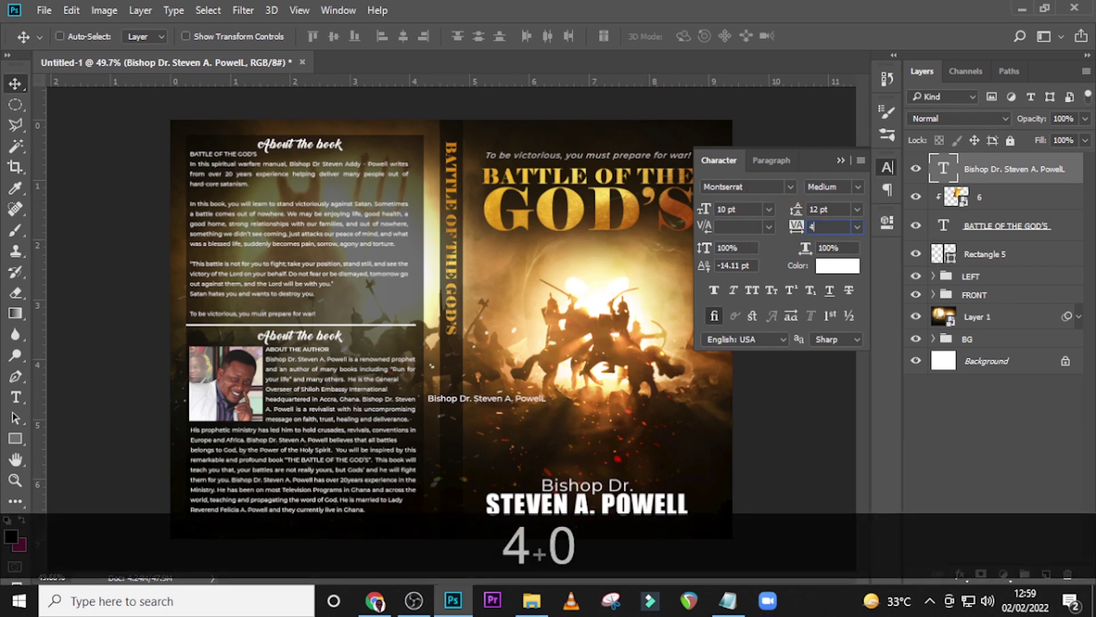
key("Return")
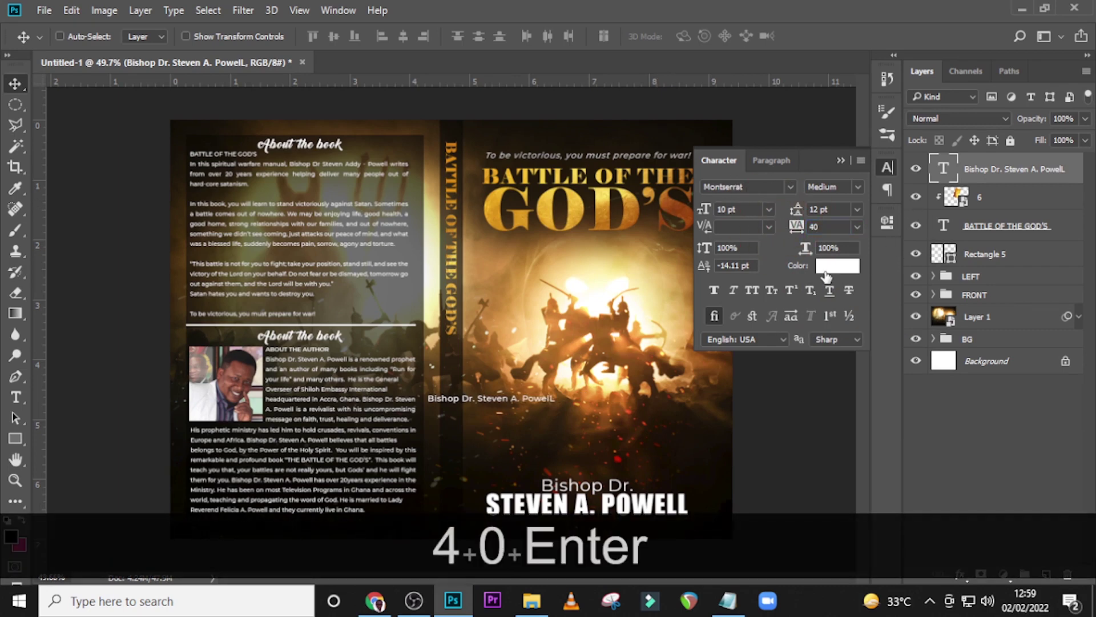
left_click(753, 291)
left_click(840, 163)
Rotate the author-name text 90° clockwise and place it vertically on the spine below the gold title.
key("ctrl+t")
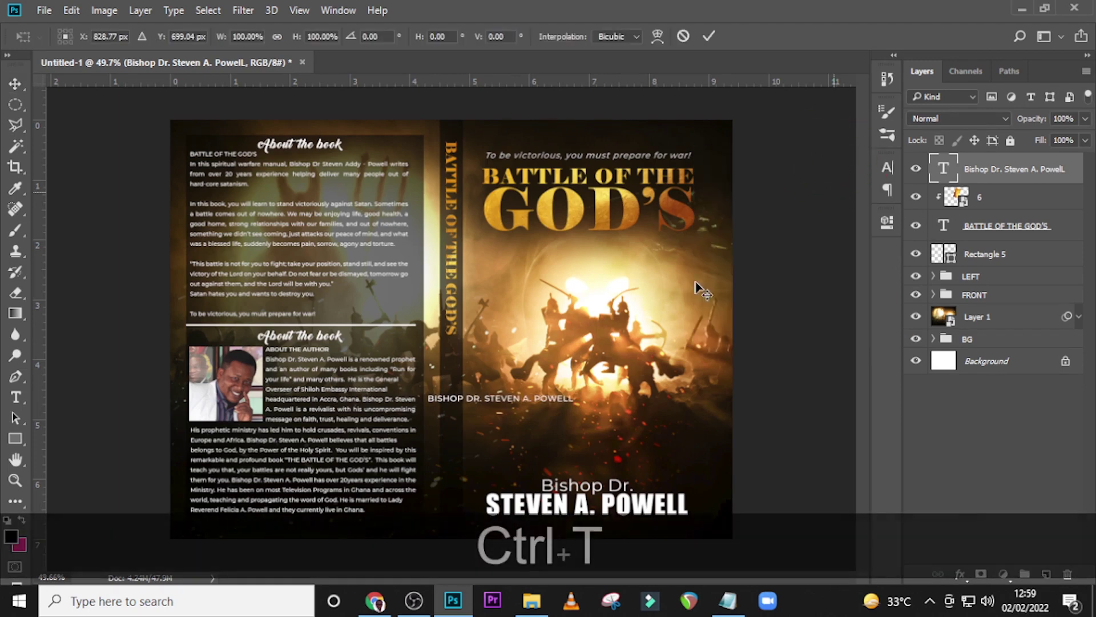
right_click(545, 314)
left_click(609, 246)
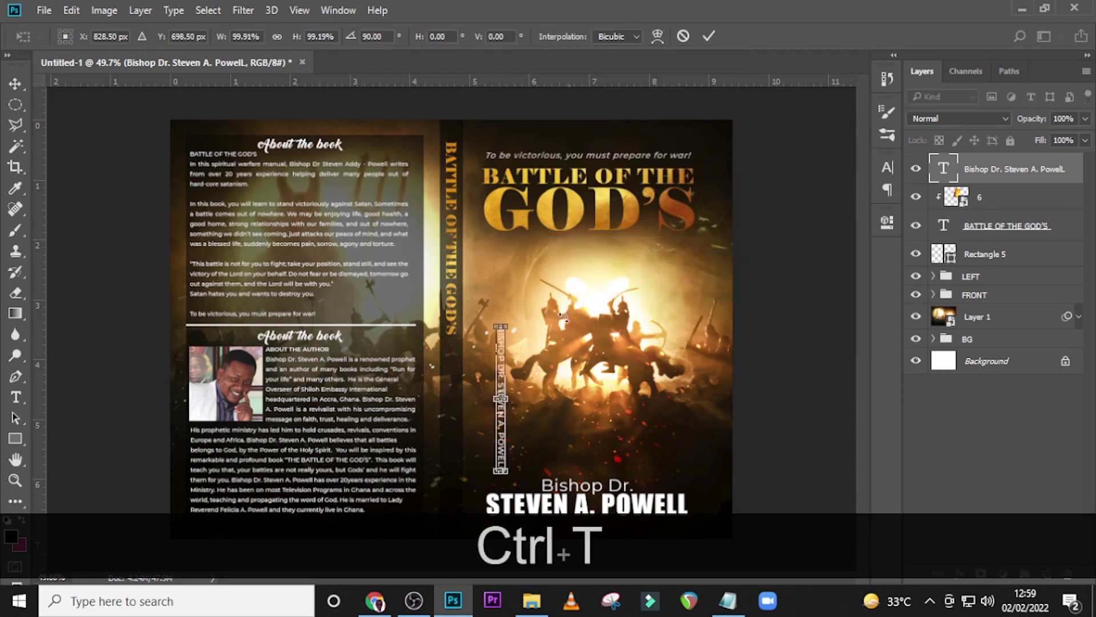
left_click_drag(502, 374, 454, 398)
key("ctrl+equal")
key("ctrl+equal")
key("ctrl+equal")
key("ctrl+equal")
key("ctrl+equal")
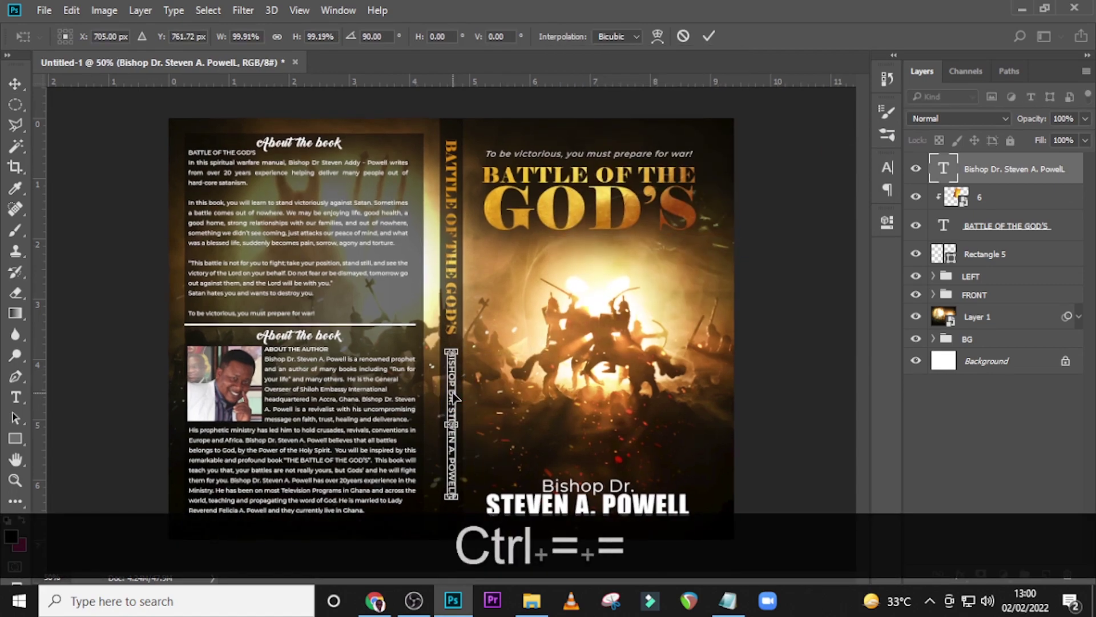
key("Return")
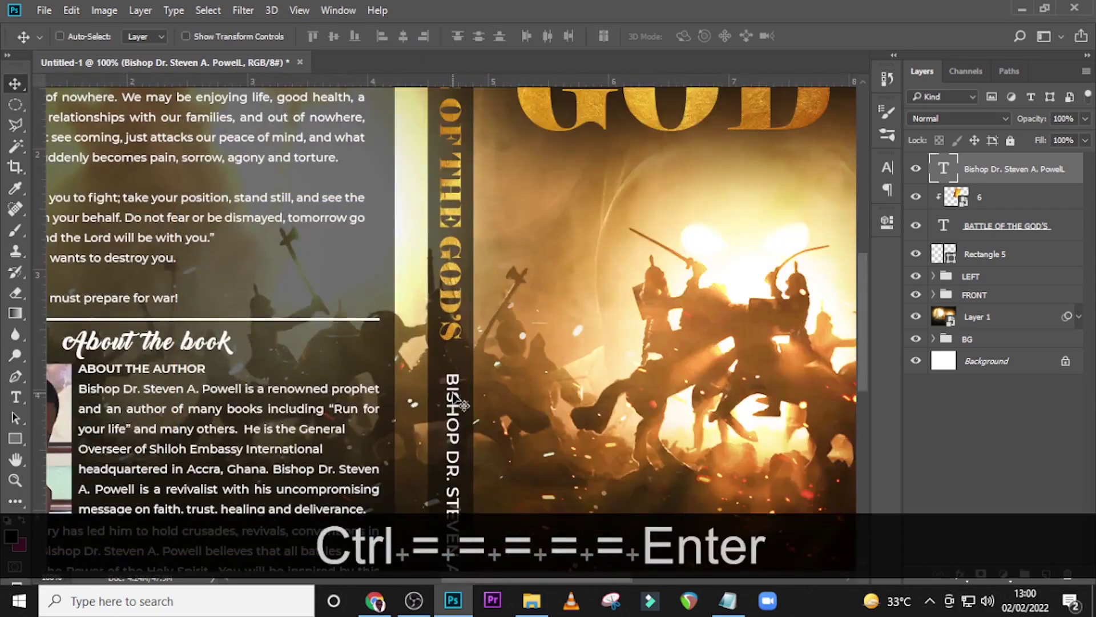
Nudge the vertical author name slightly left to centre it on the spine.
scroll(463, 405, "down", 5)
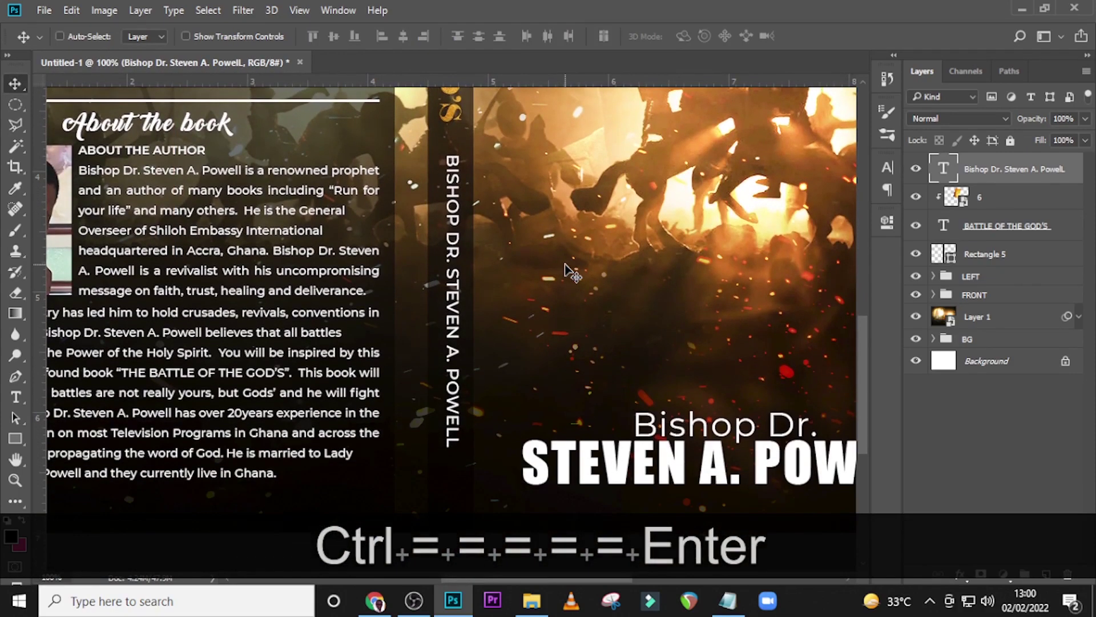
key("Left")
key("Left")
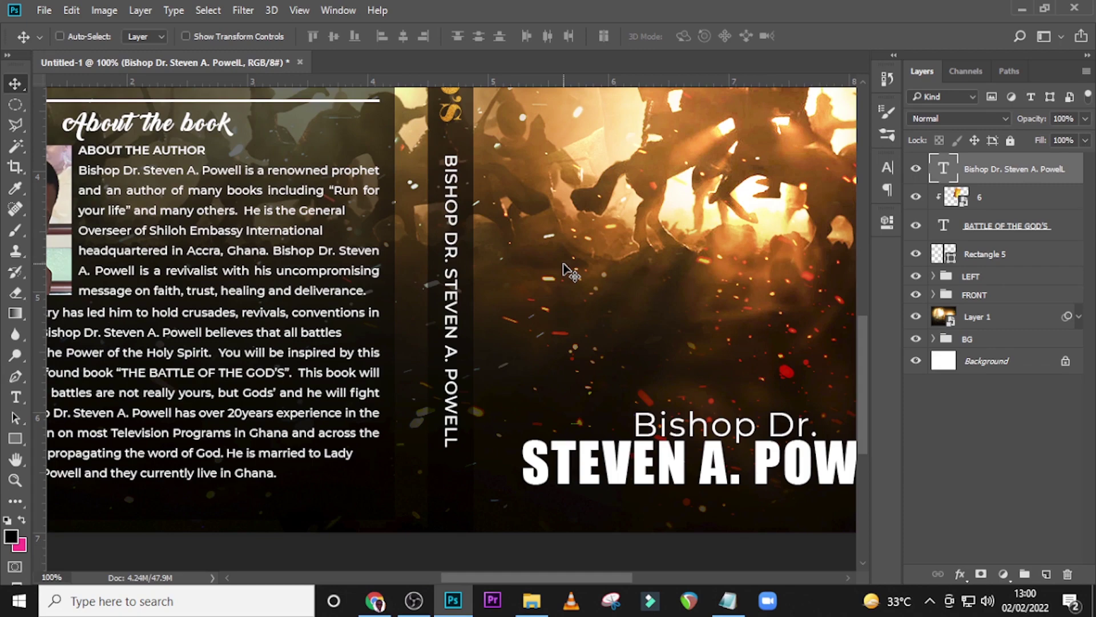
Select the spine's author name, gold texture and title layers together and nudge them down to balance the text along the spine.
key("ctrl+0")
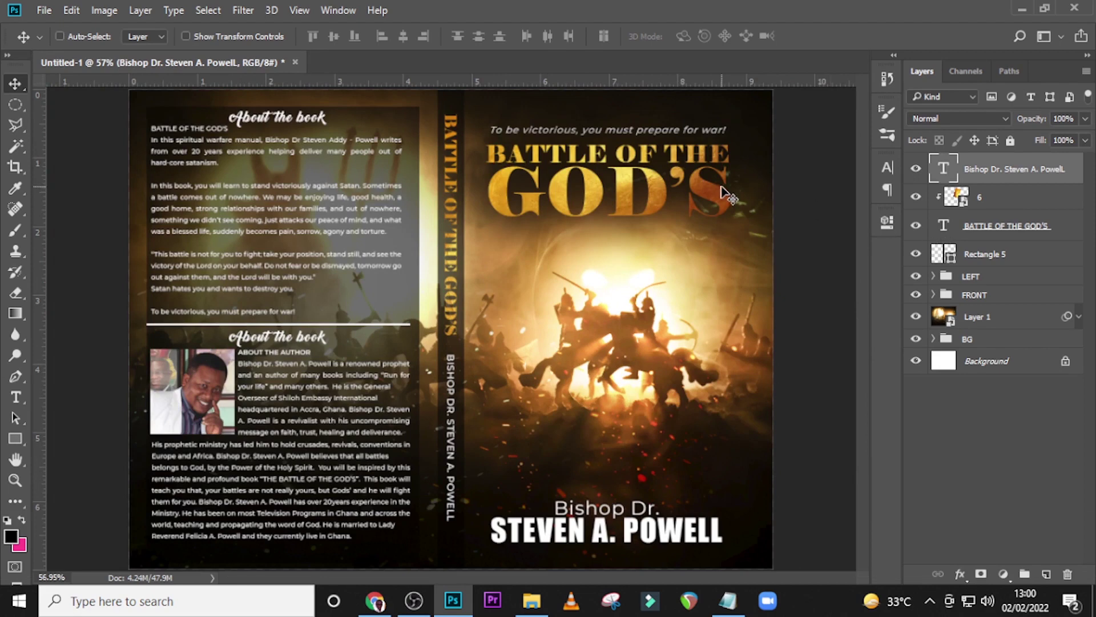
left_click(996, 197, "ctrl")
left_click(998, 232, "ctrl")
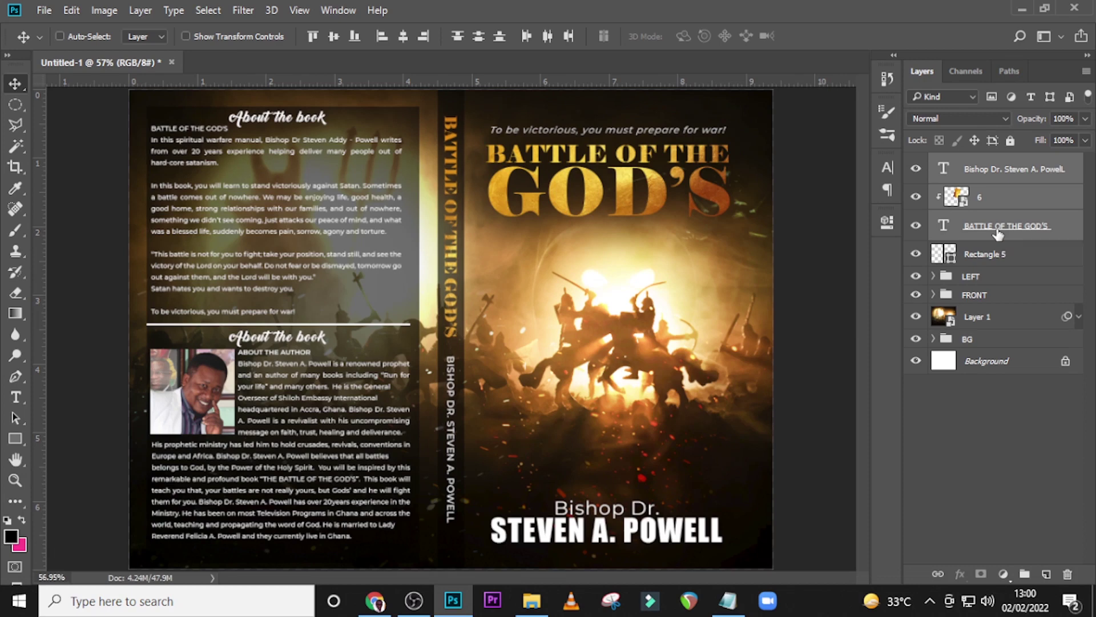
key("Down")
key("Down")
key("Down")
key("Down")
key("Down")
key("Down")
key("Down")
key("Down")
key("Down")
key("Down")
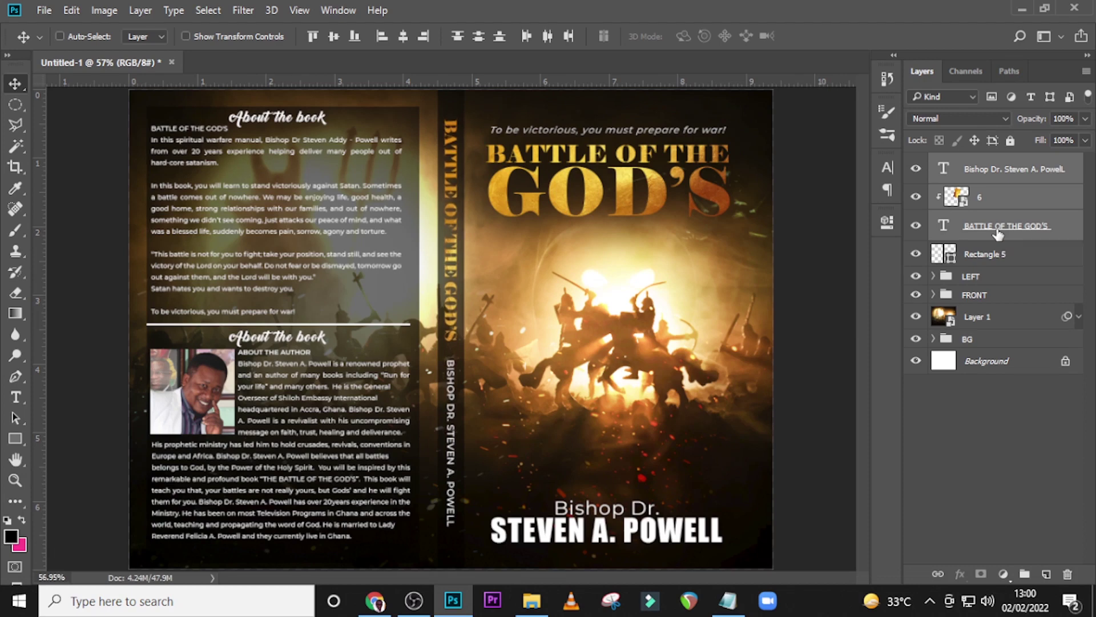
key("Down")
key("Down")
key("Down")
key("Down")
key("Down")
key("Down")
key("Down")
key("Down")
key("Down")
key("Down")
key("Down")
key("Down")
key("Down")
key("Down")
key("Down")
key("Down")
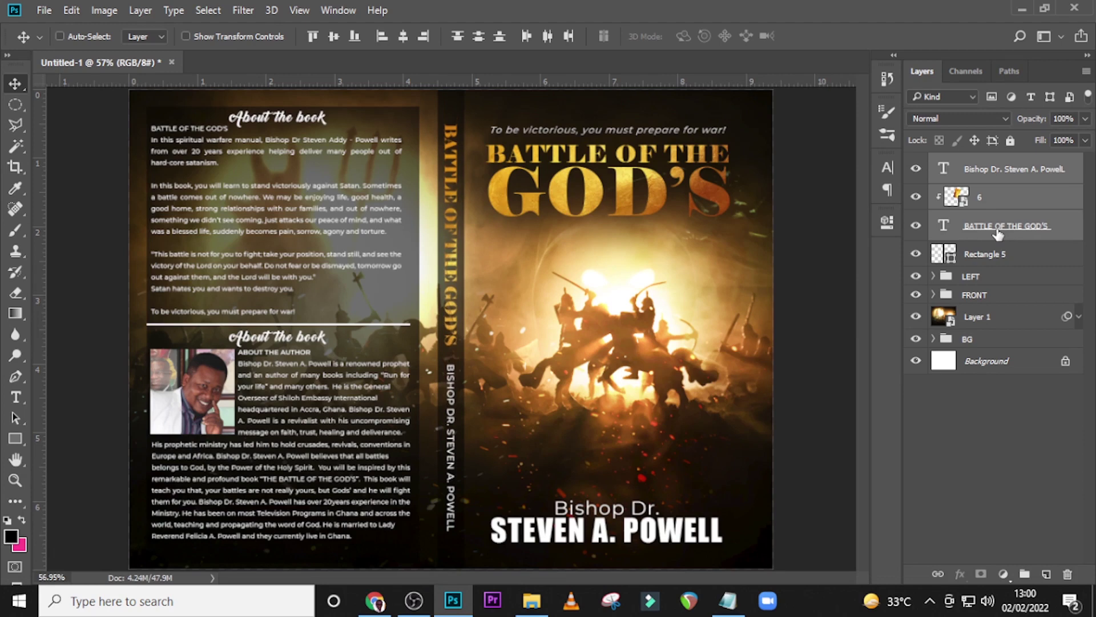
key("Down")
key("Down")
key("Down")
key("Down")
key("Down")
key("Down")
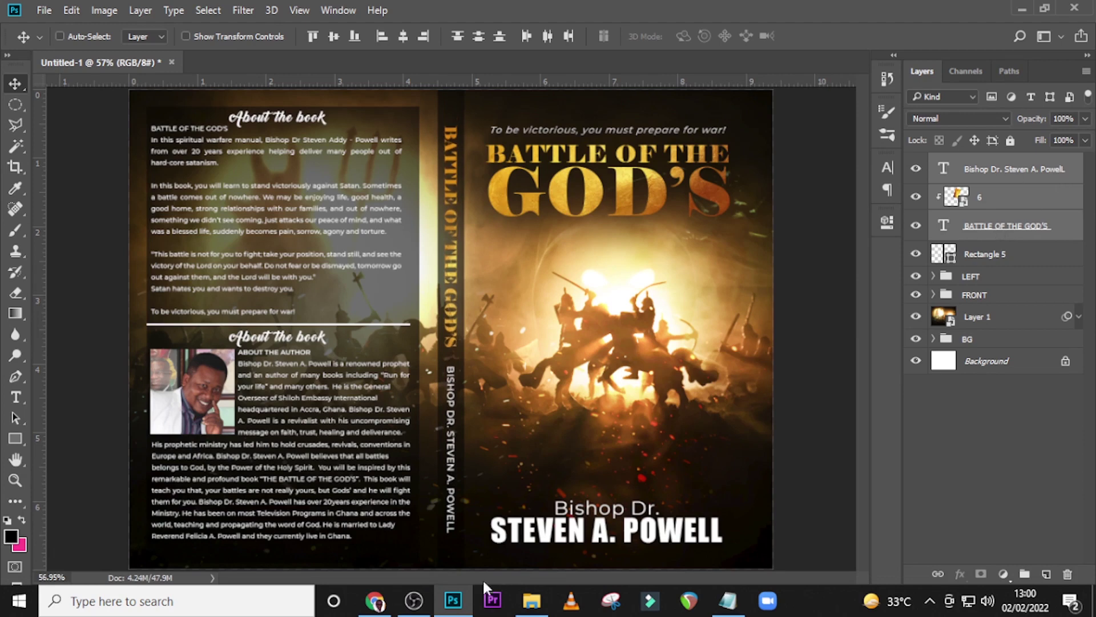